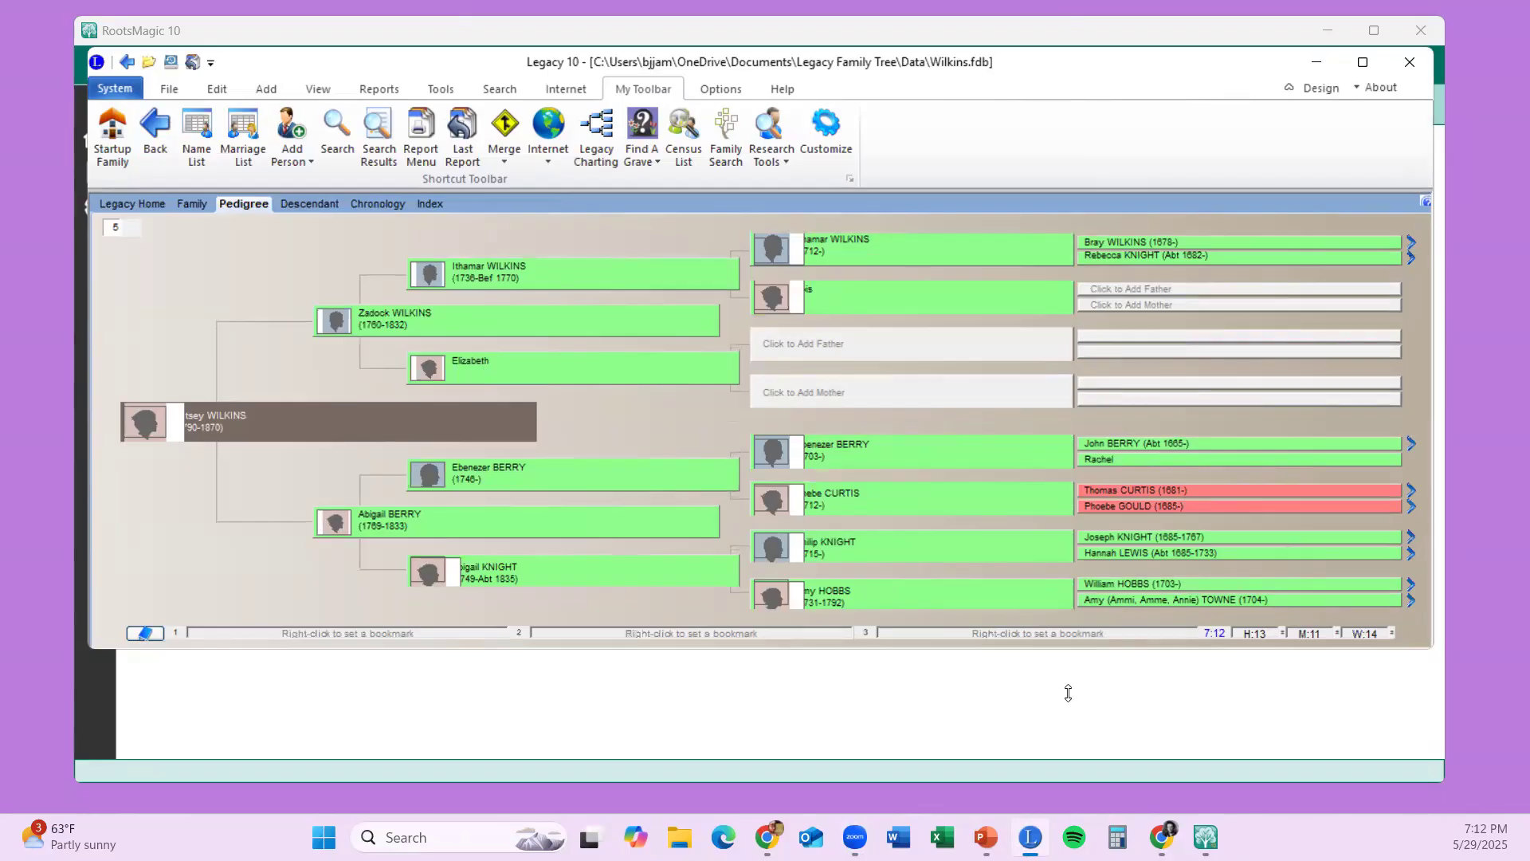
- Enlarge the family tree window to show the full pedigree and view the selected ancestor's family with the husband highlighted
drag(1068, 693, 1068, 793)
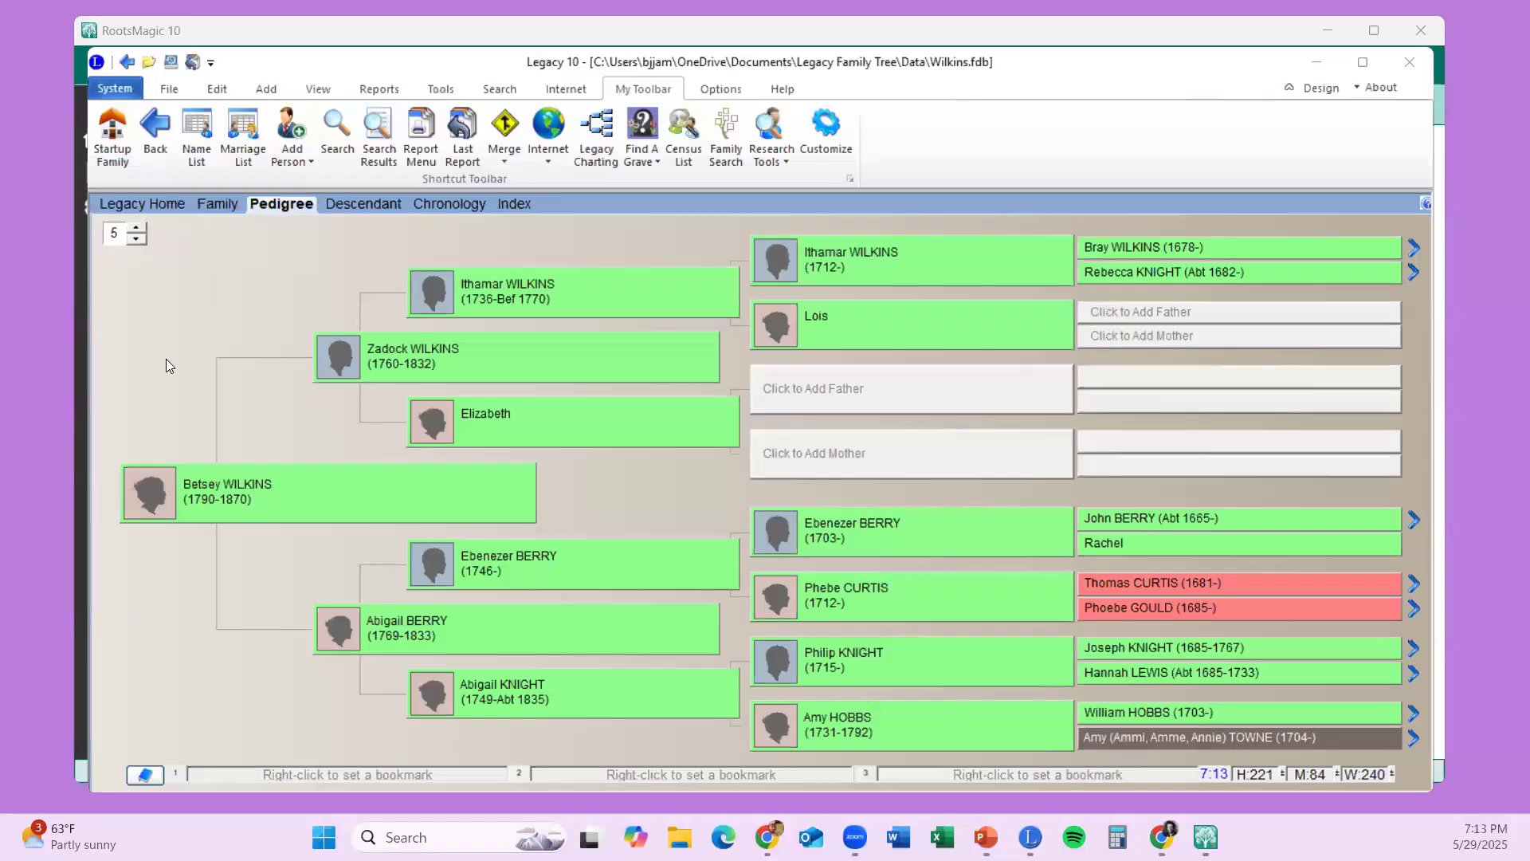
click(216, 206)
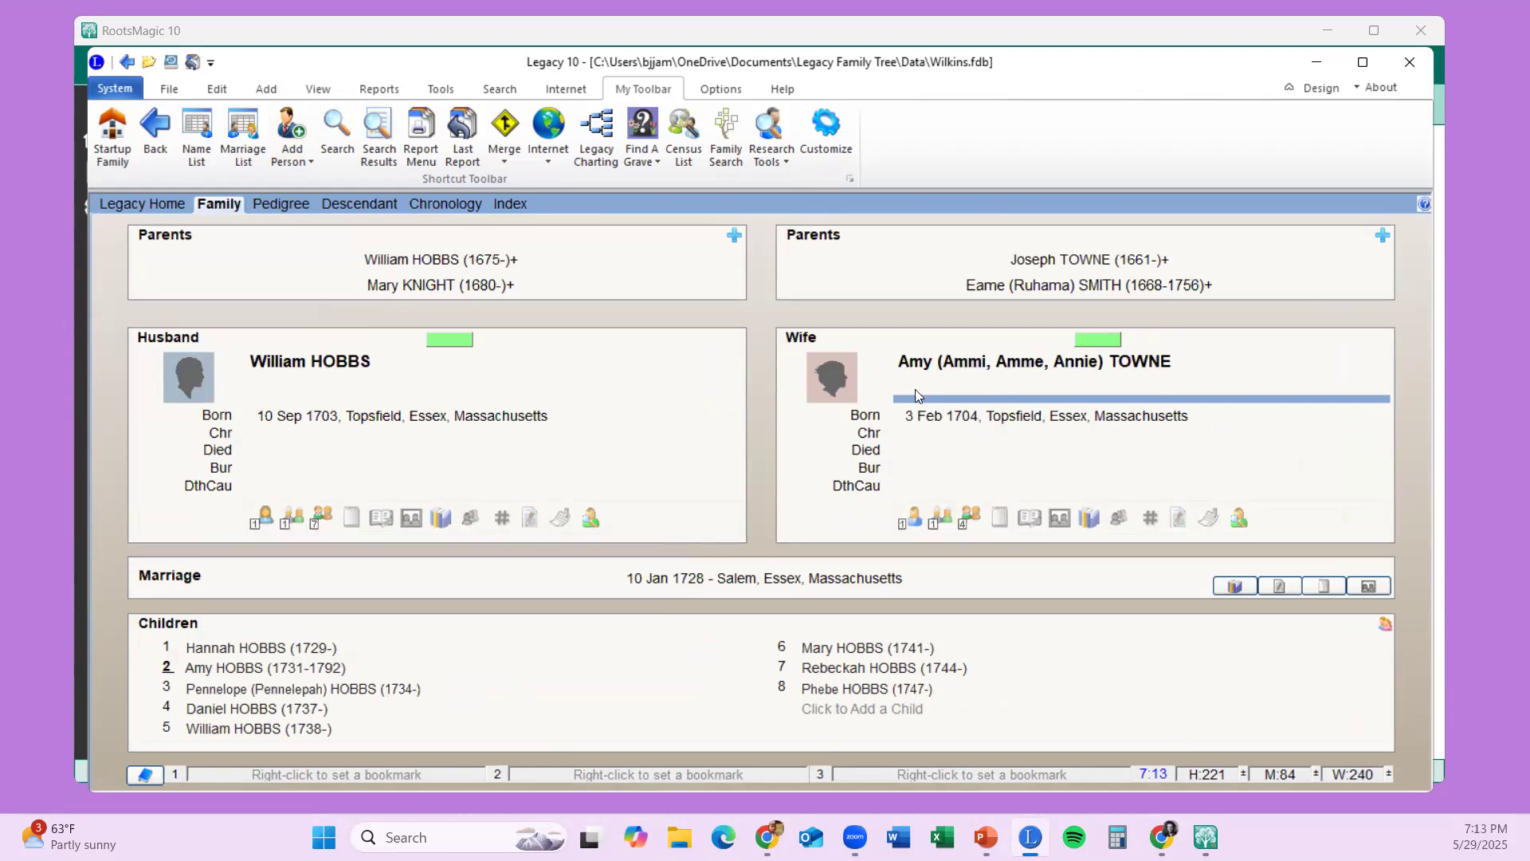
click(326, 368)
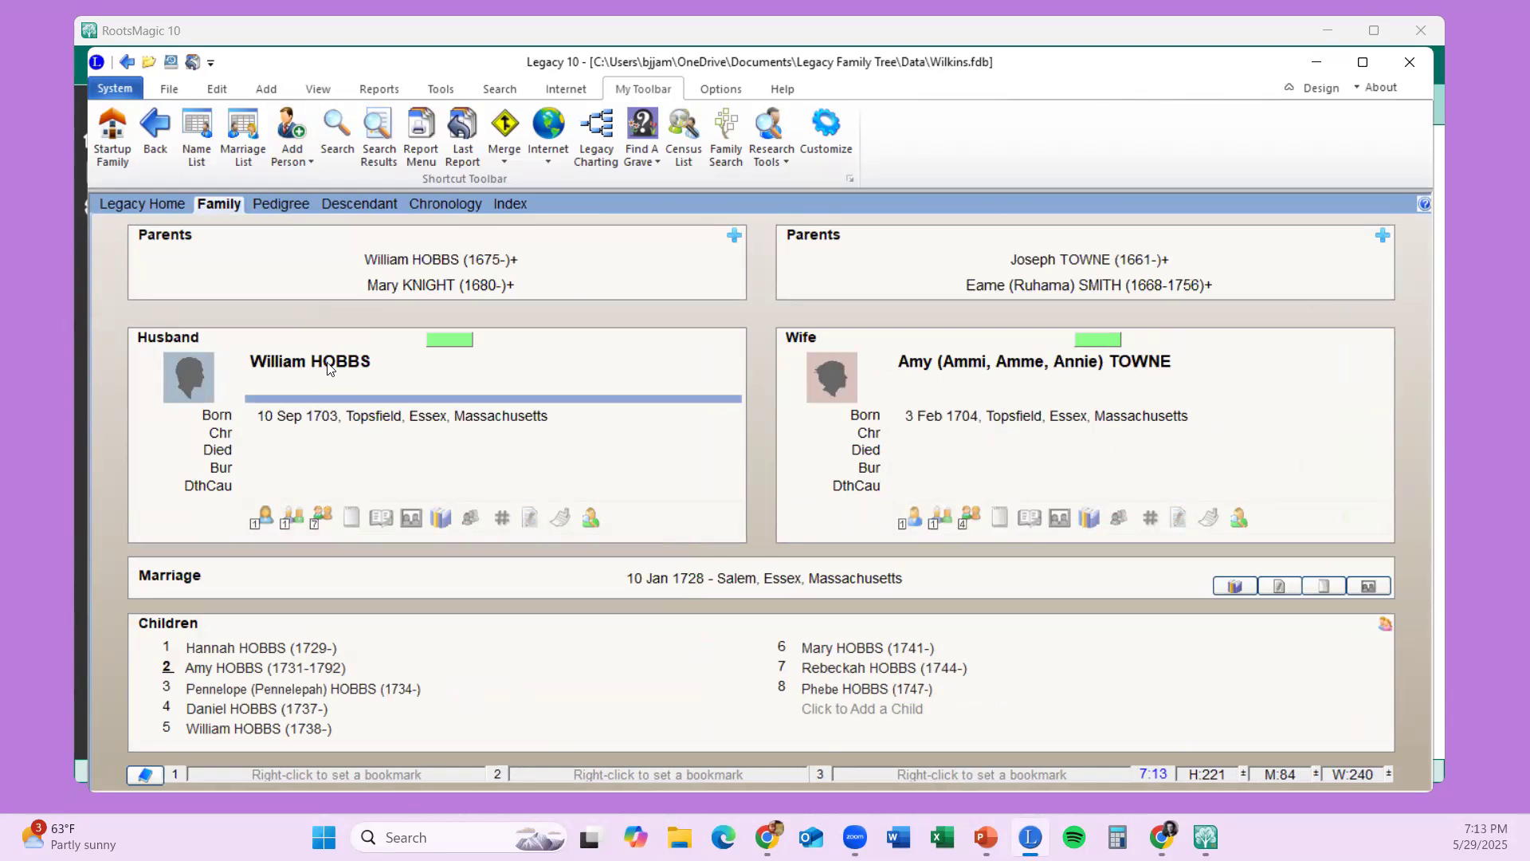
- Show the husband's pedigree and step back down the descent line, one generation at a time, to the original starting person
click(292, 207)
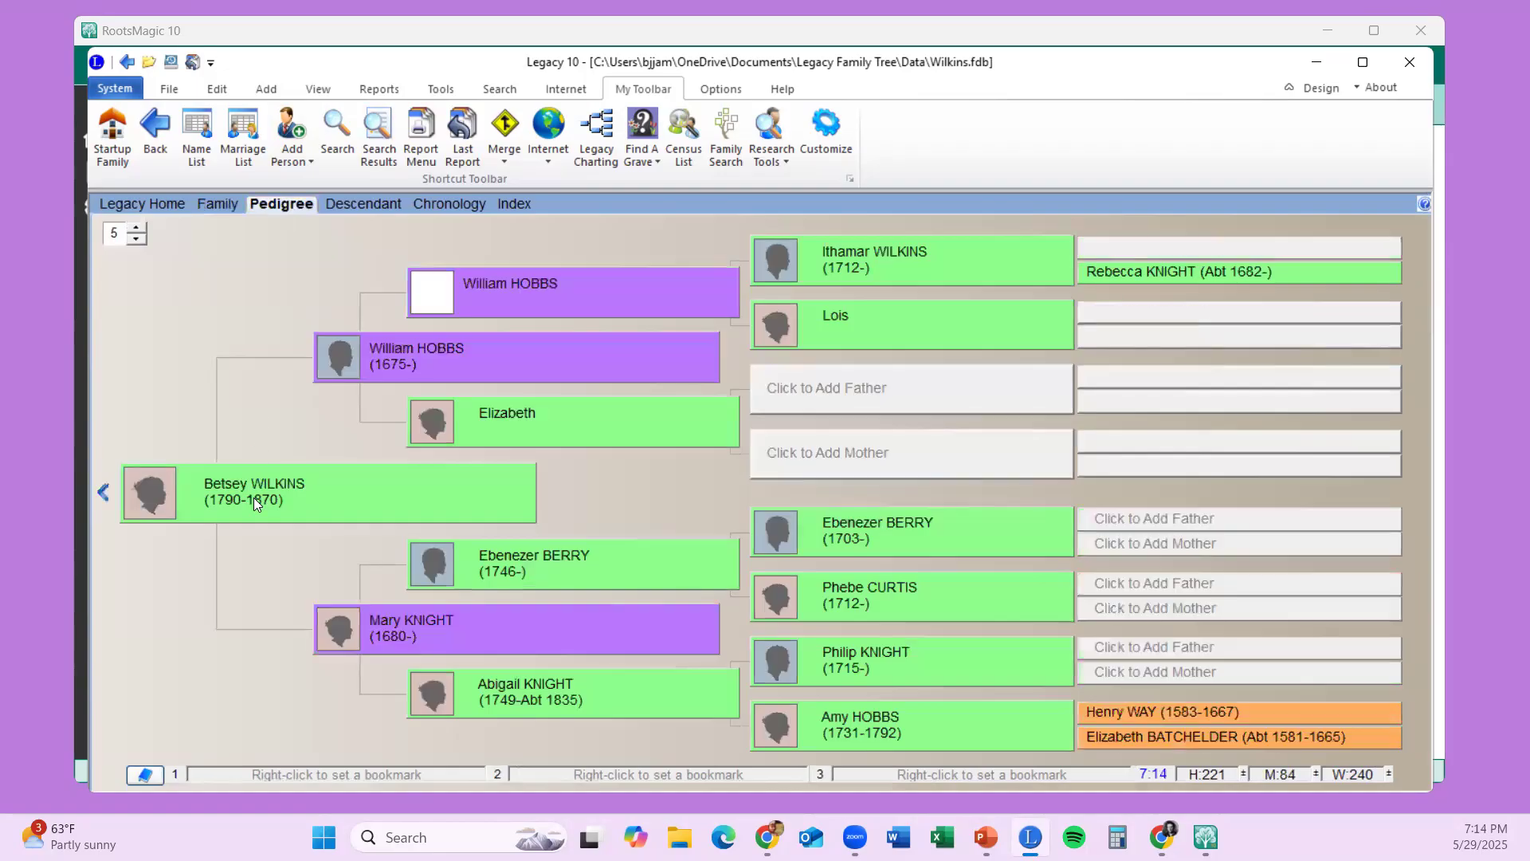
click(102, 491)
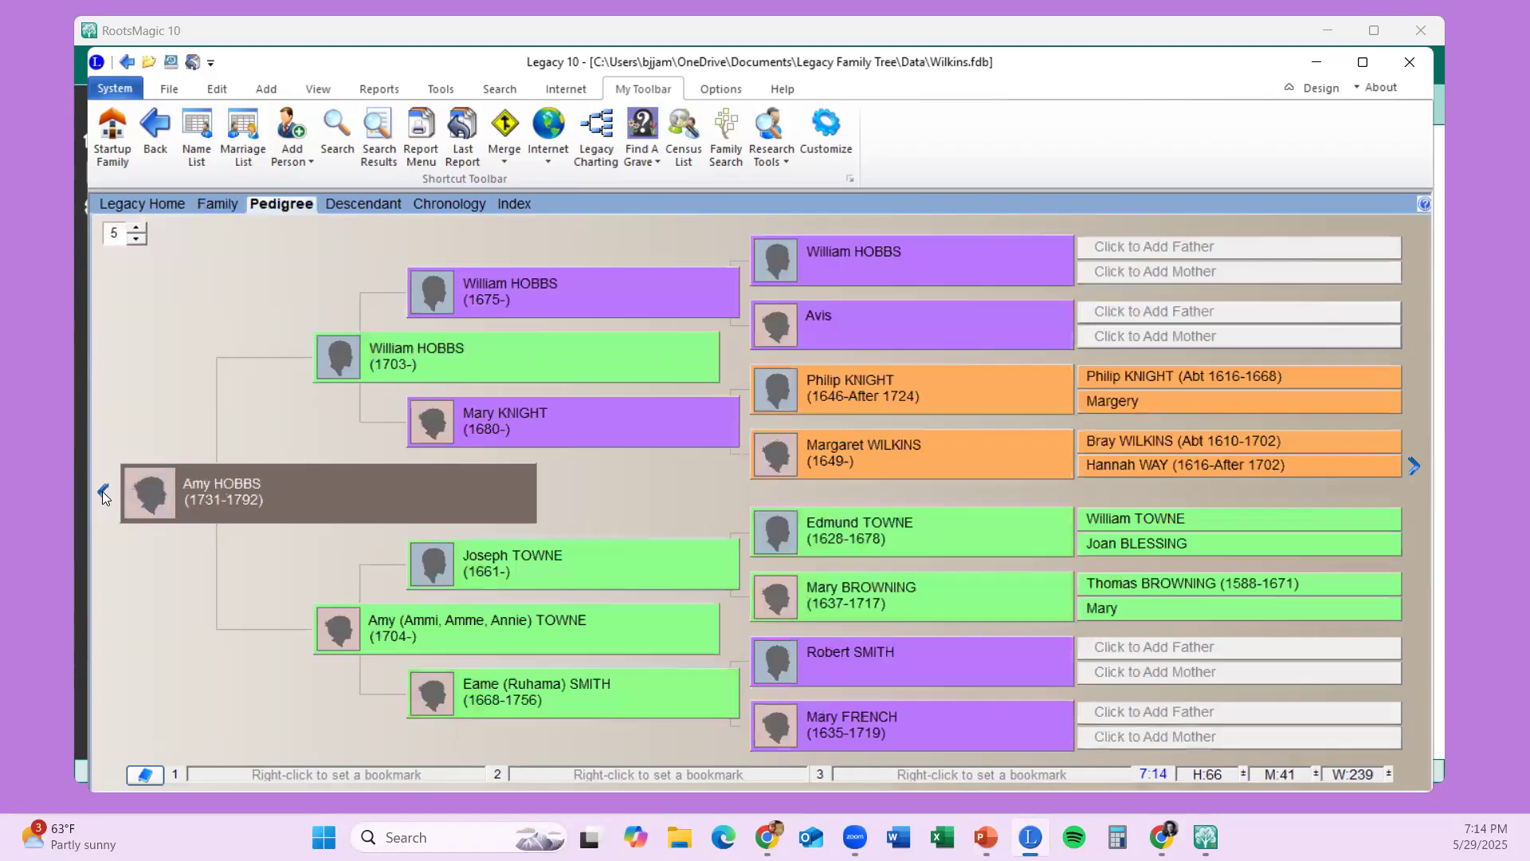
click(102, 491)
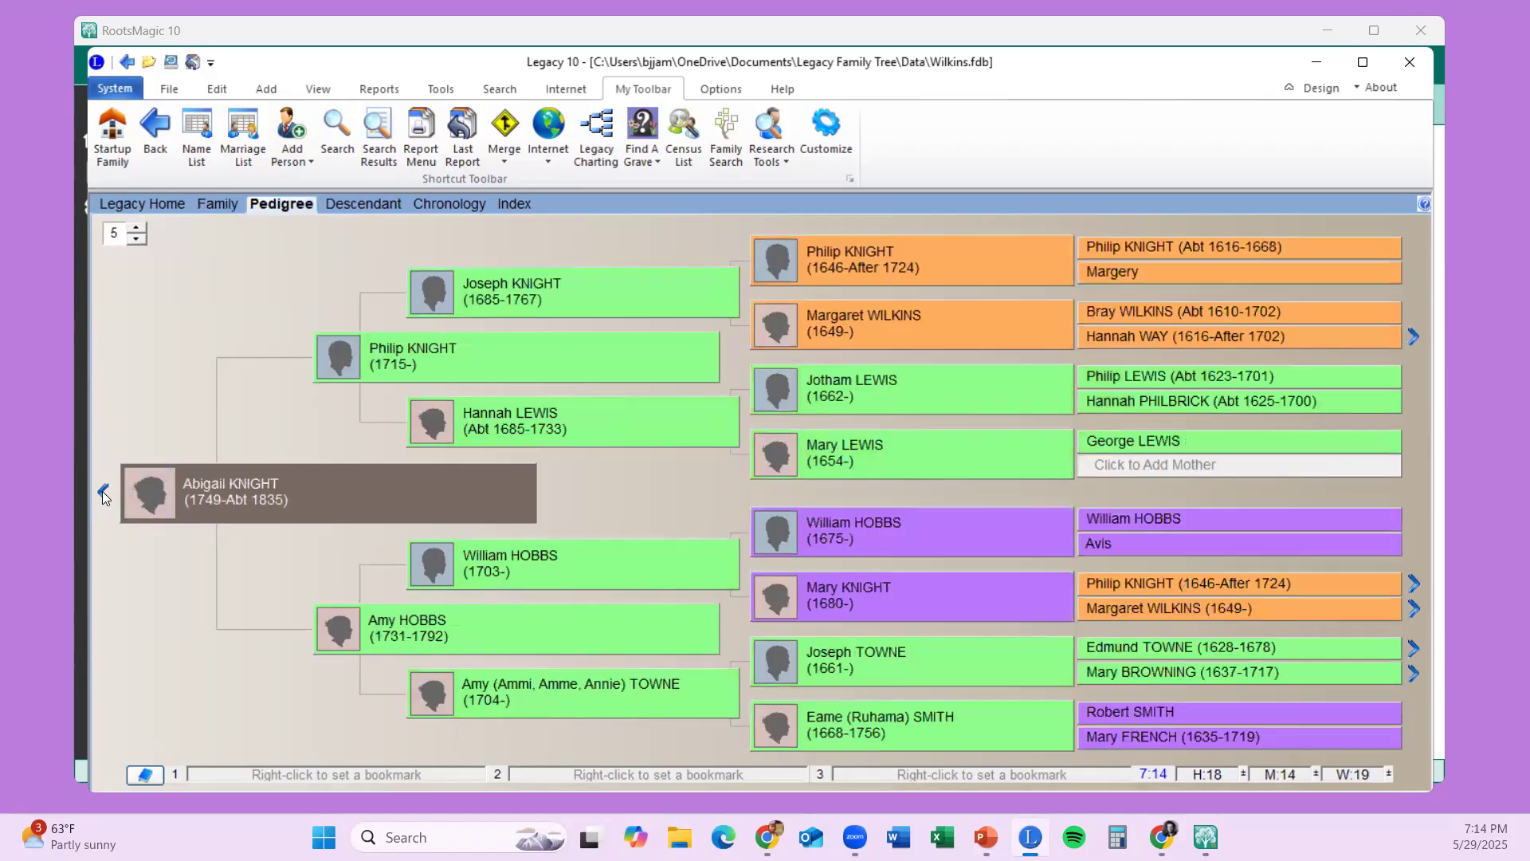
click(102, 491)
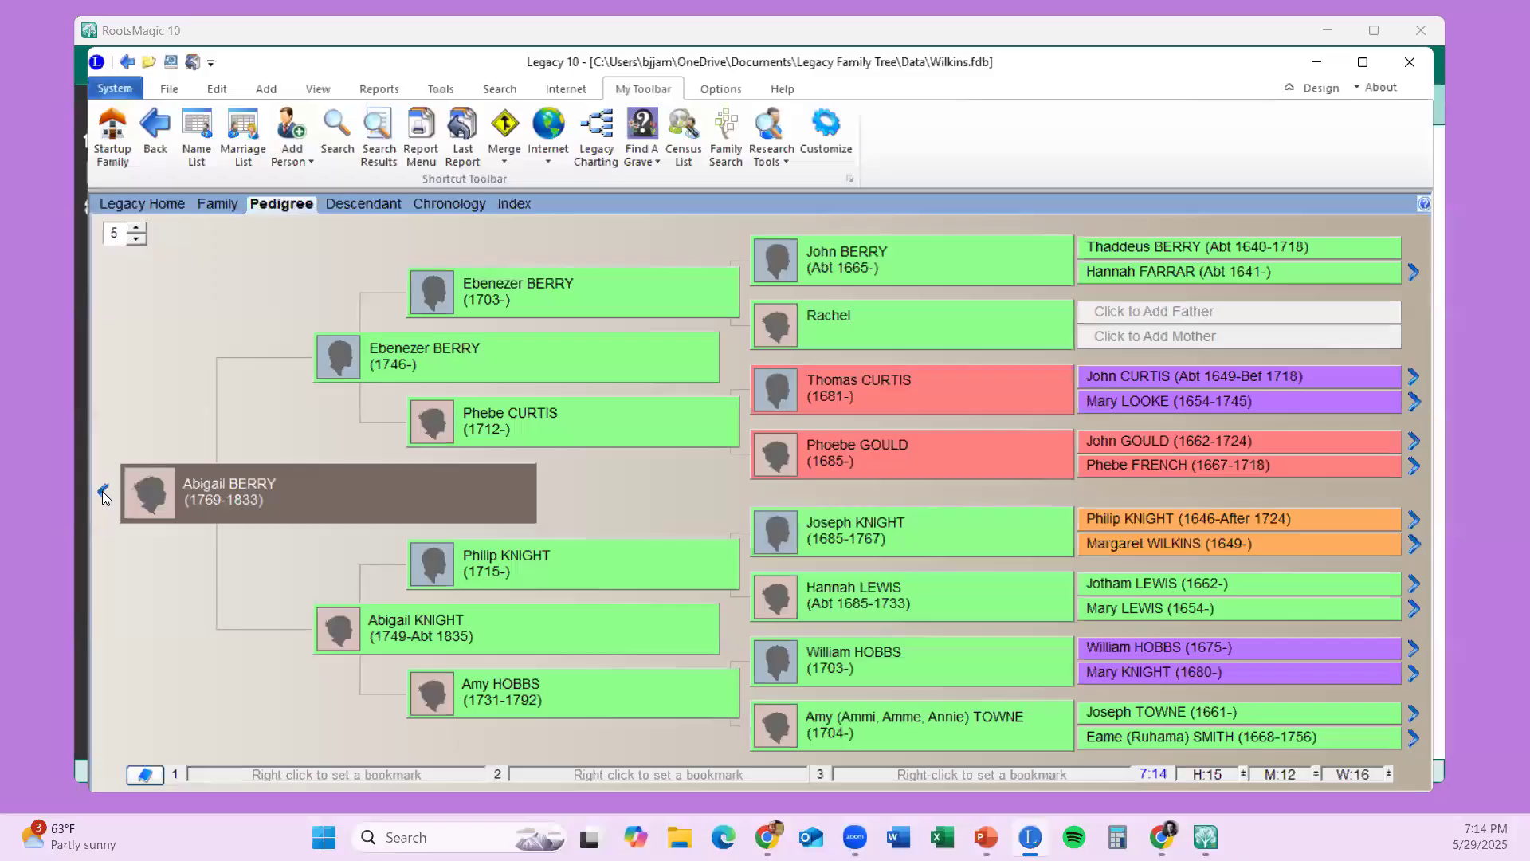
click(102, 491)
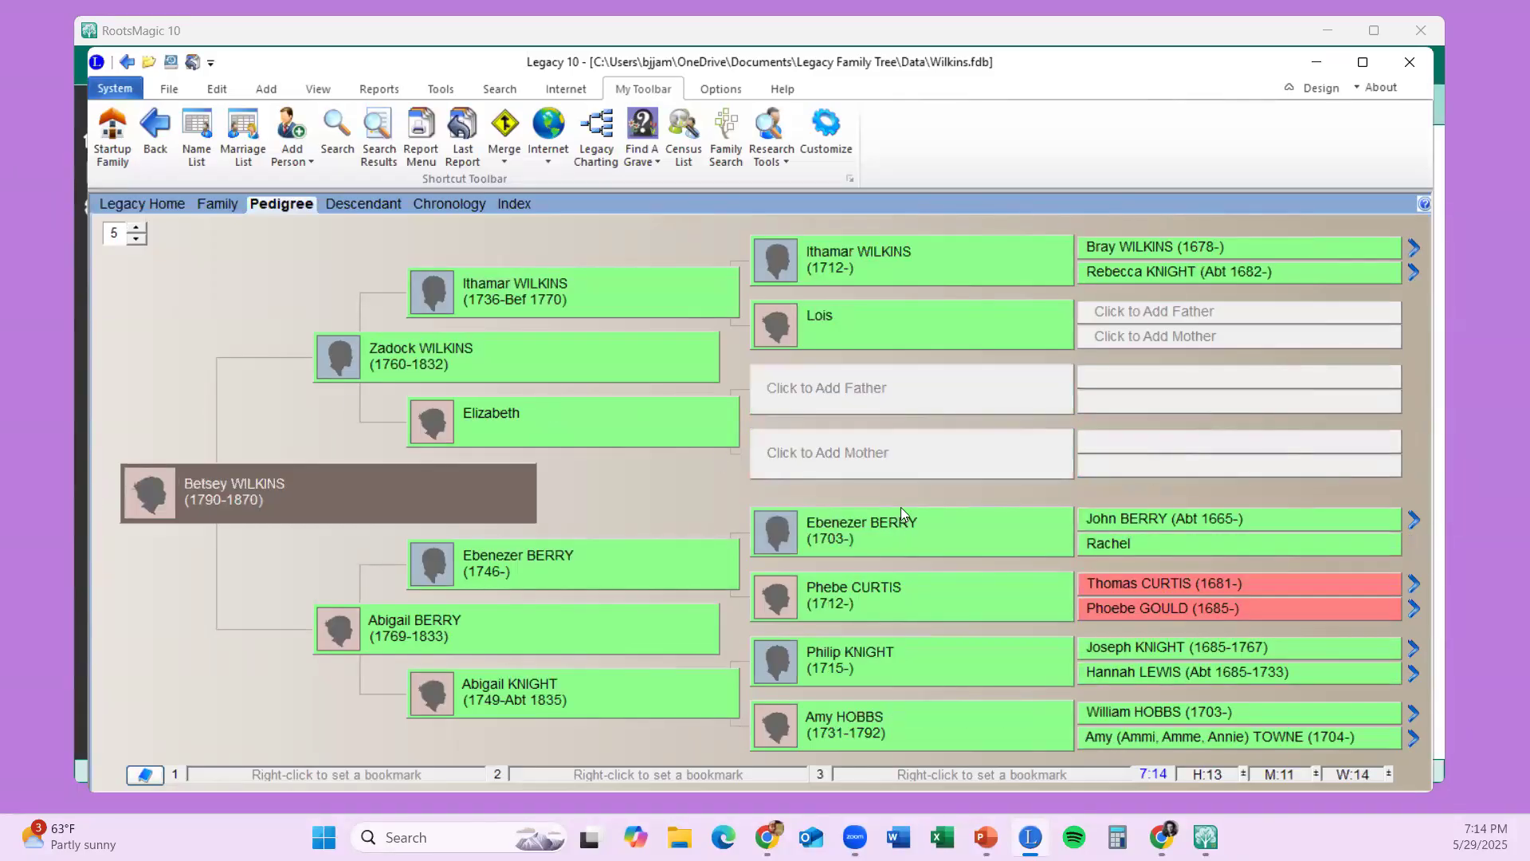
- Compare the starting person's family and pedigree displays, returning to the family display with the wife highlighted
key(F2)
click(210, 204)
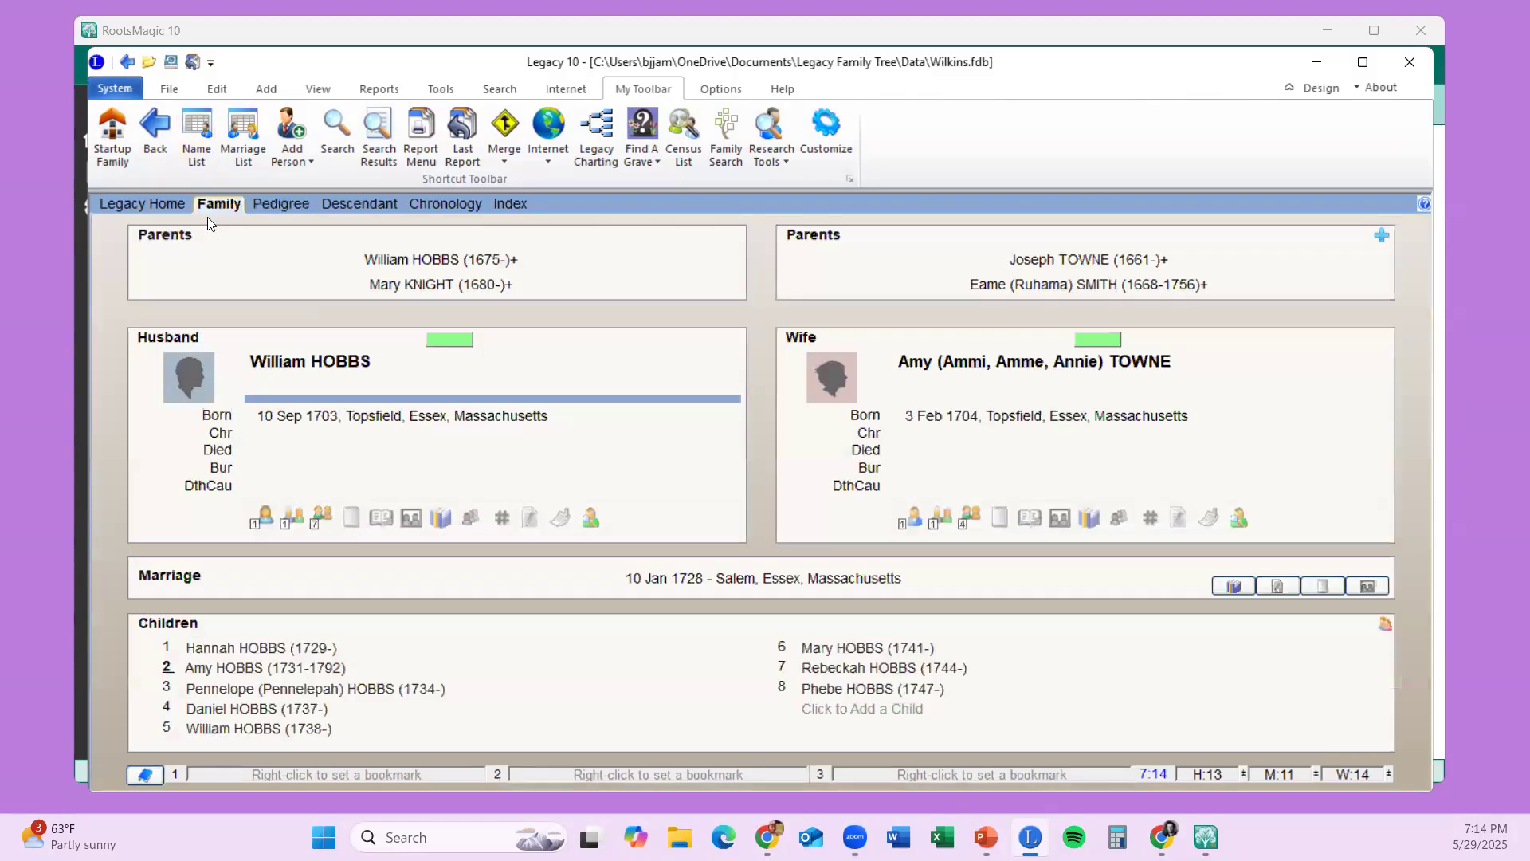
click(1022, 405)
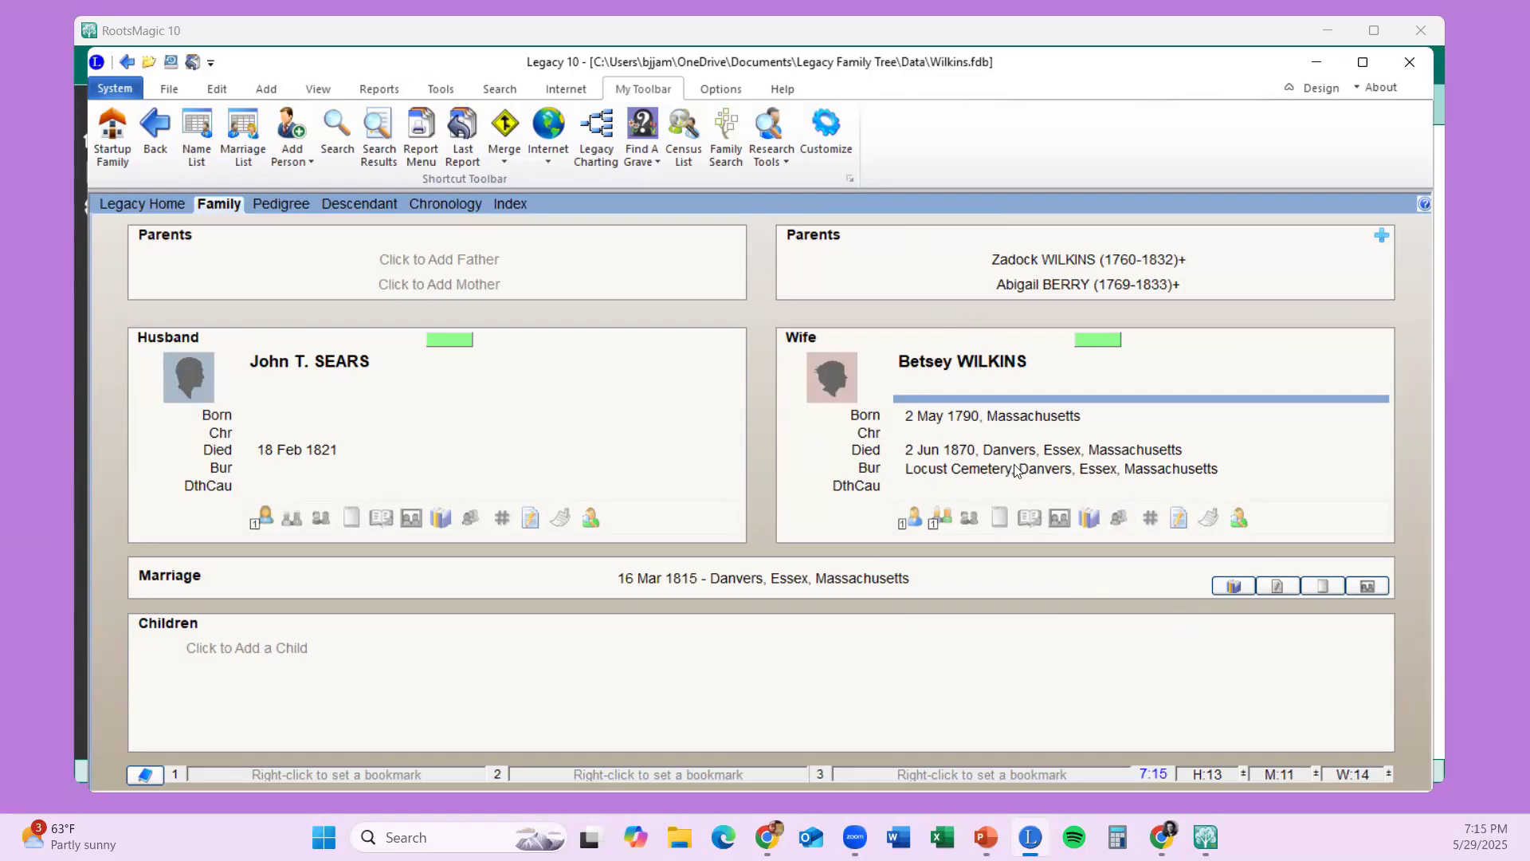
click(276, 202)
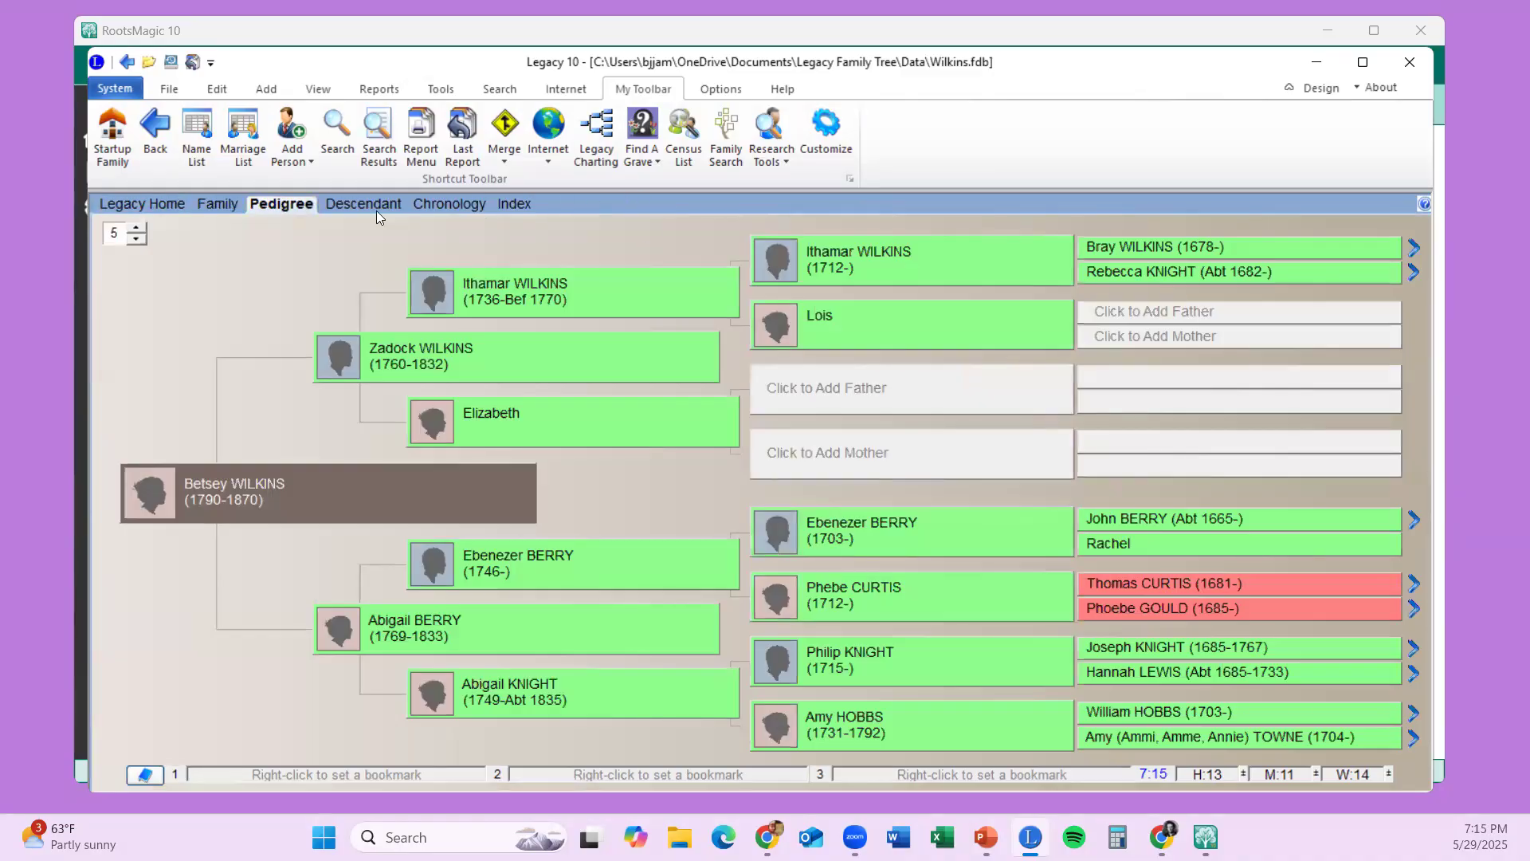
click(211, 205)
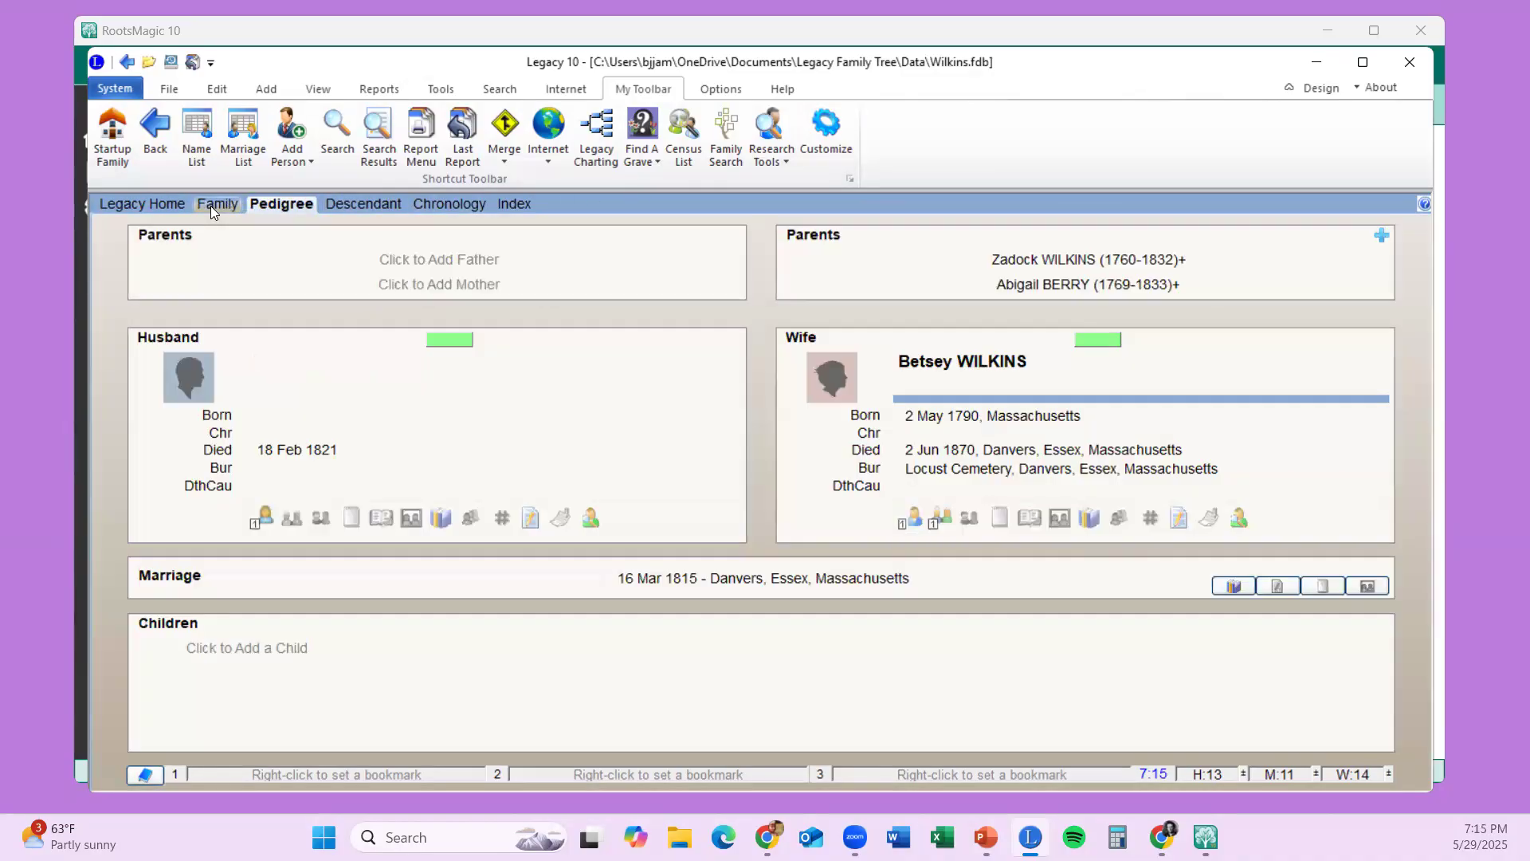
- Look through the available chart and other reports and open the Ancestor Chart settings for the highlighted wife
click(379, 89)
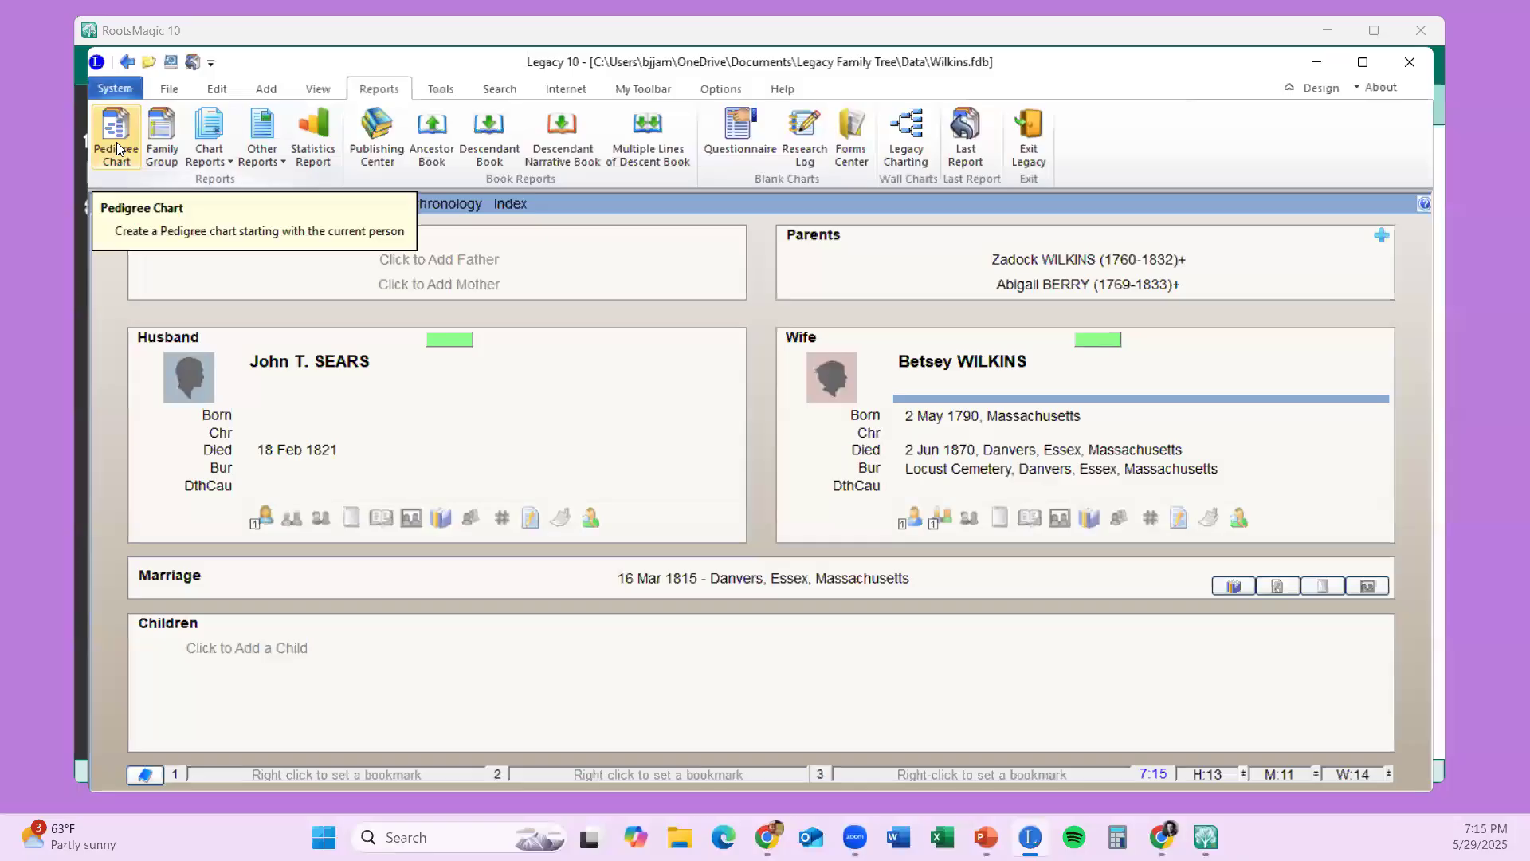
click(228, 158)
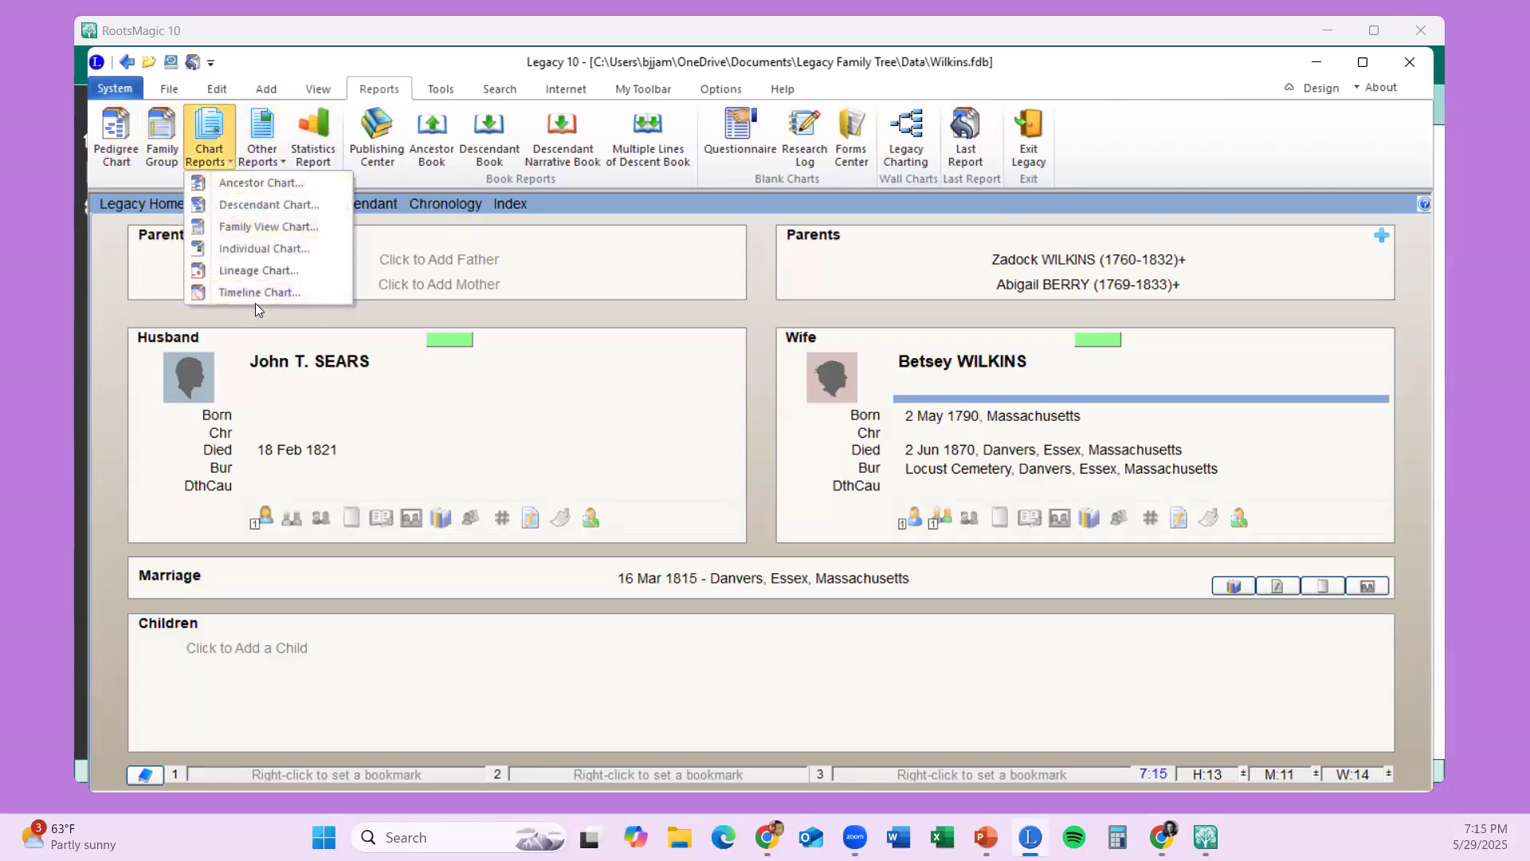
click(273, 163)
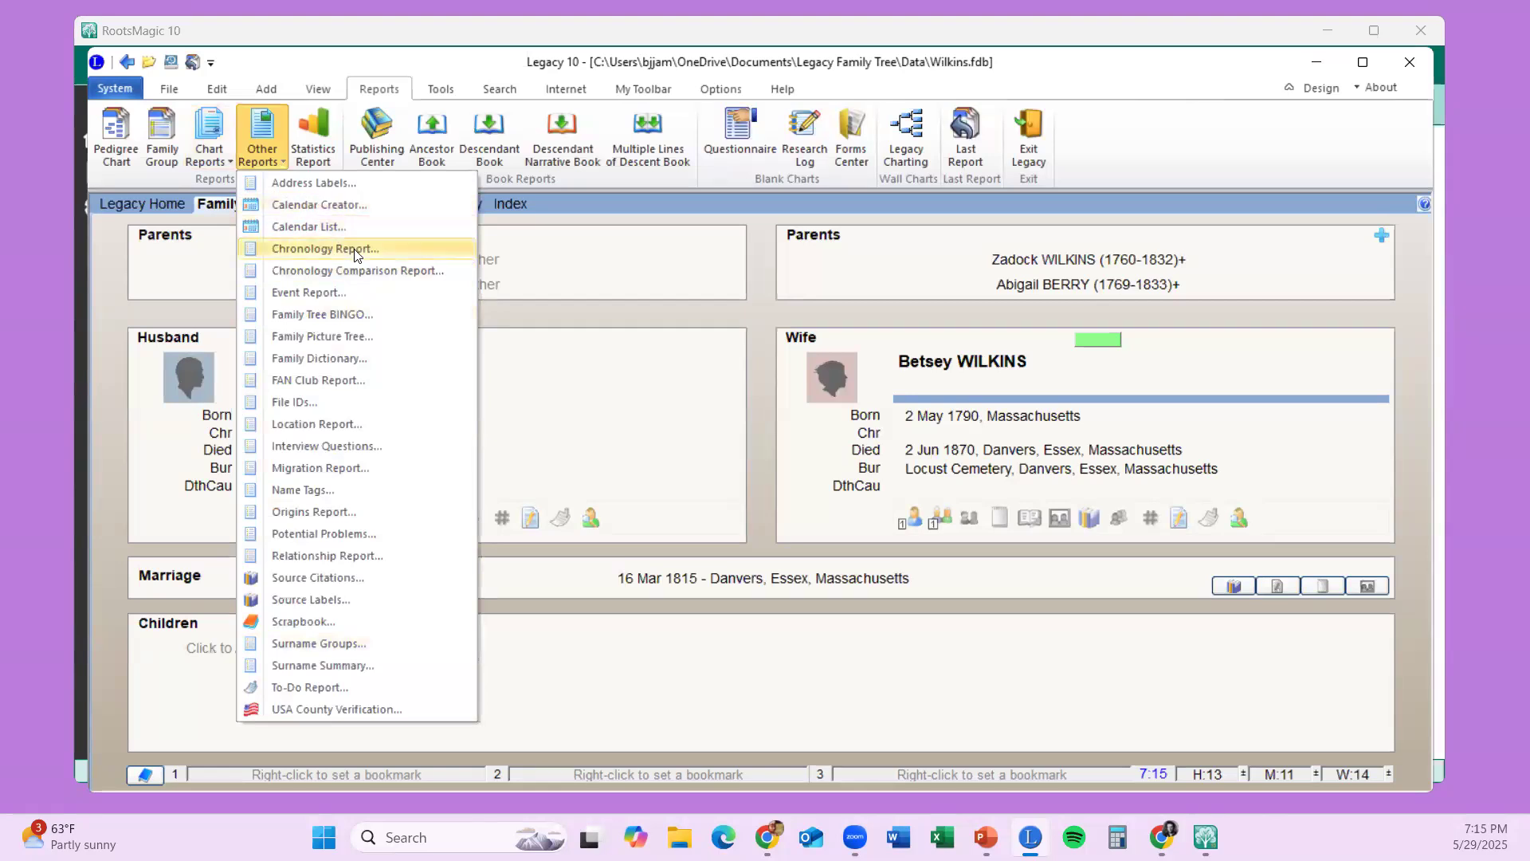
click(212, 147)
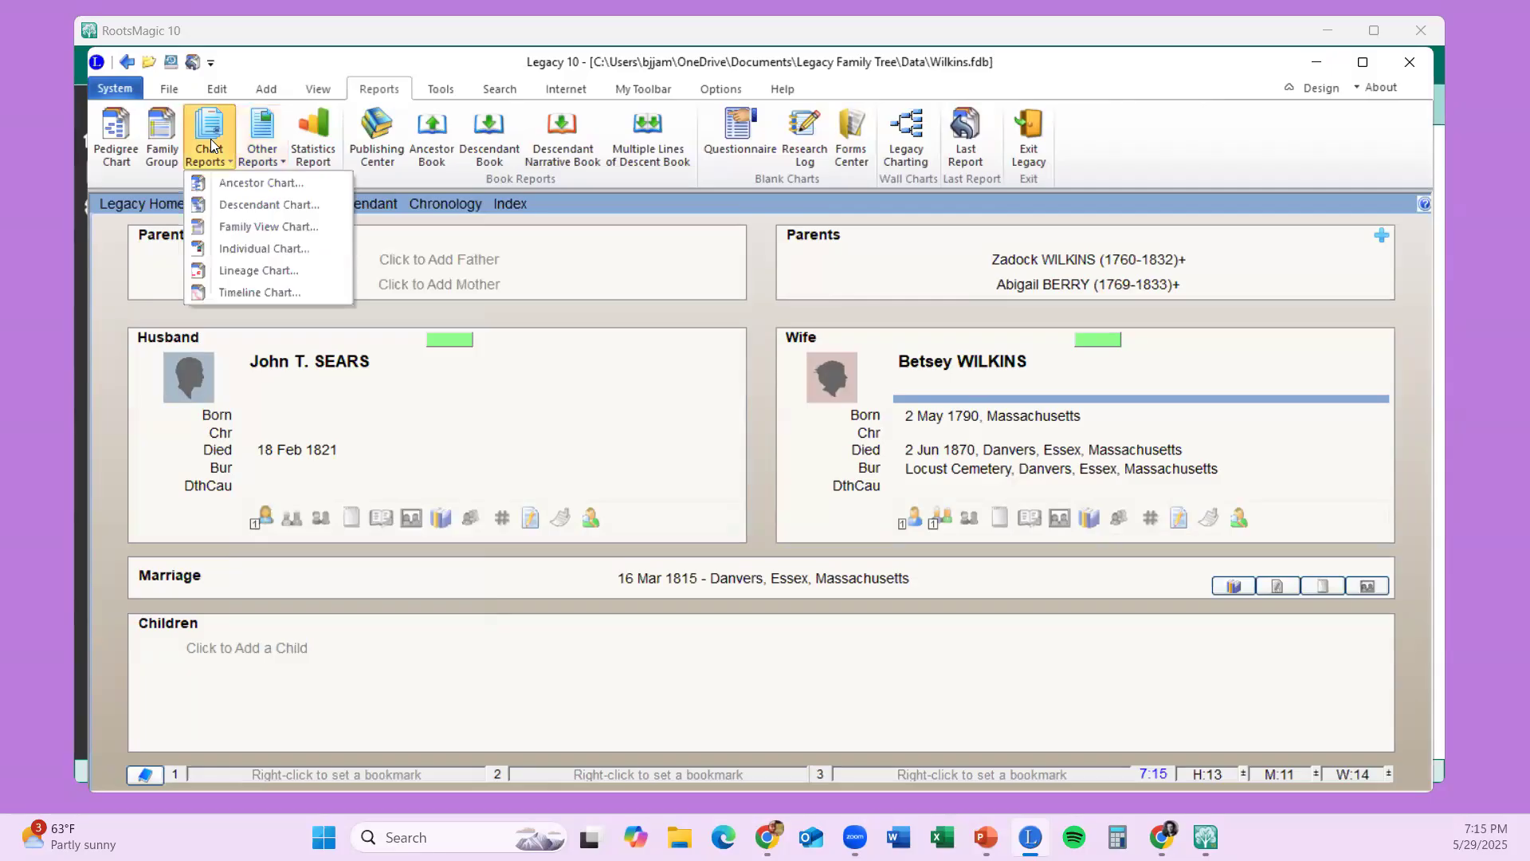
click(256, 185)
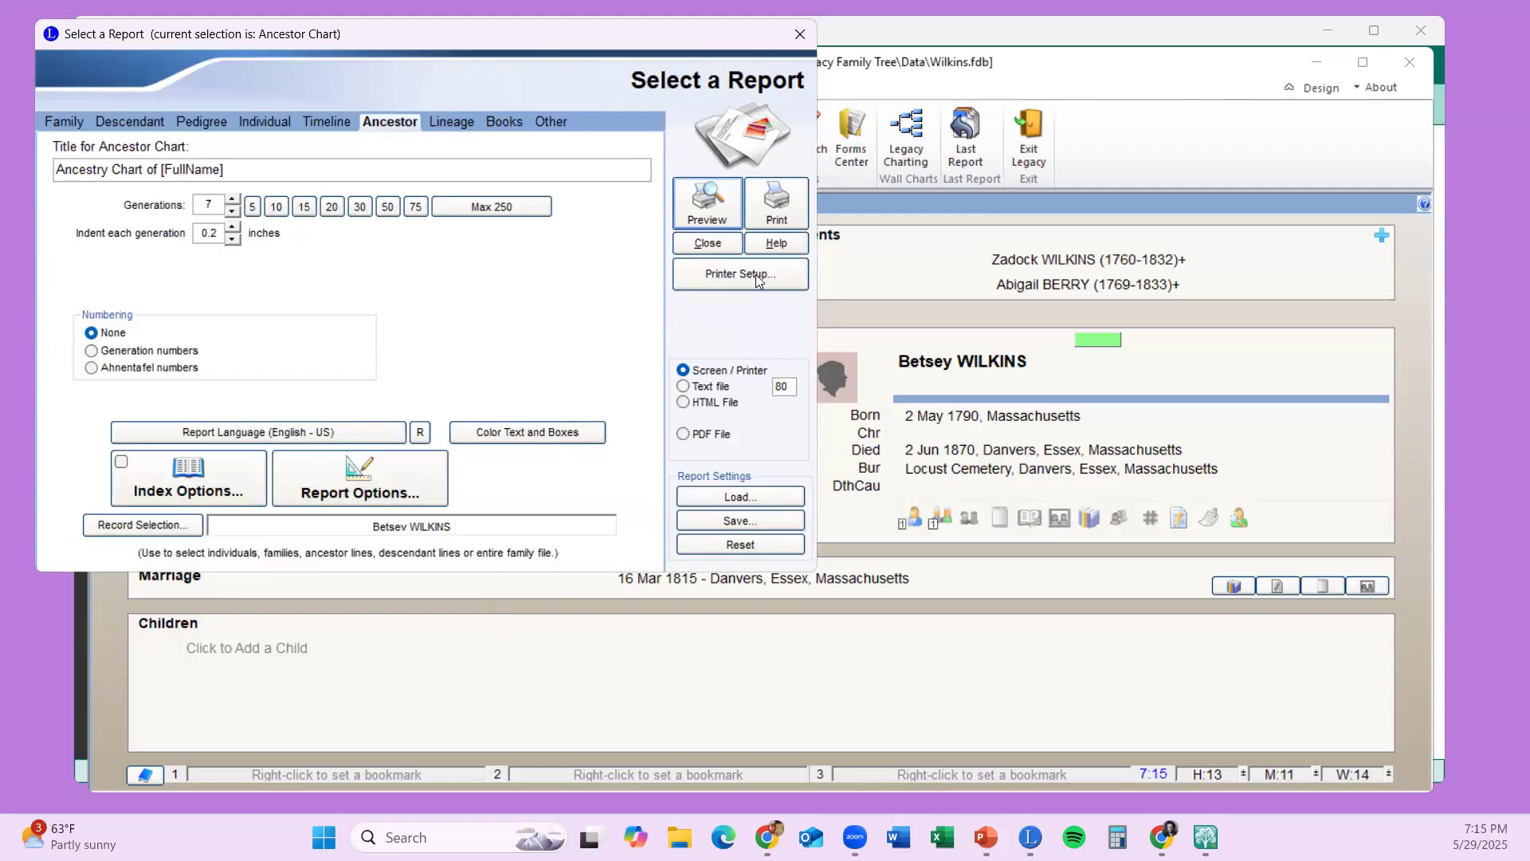
- Preview the seven-generation Ancestor Chart, skipping loop checking, and set the preview zoom to a percentage of 150%
click(712, 204)
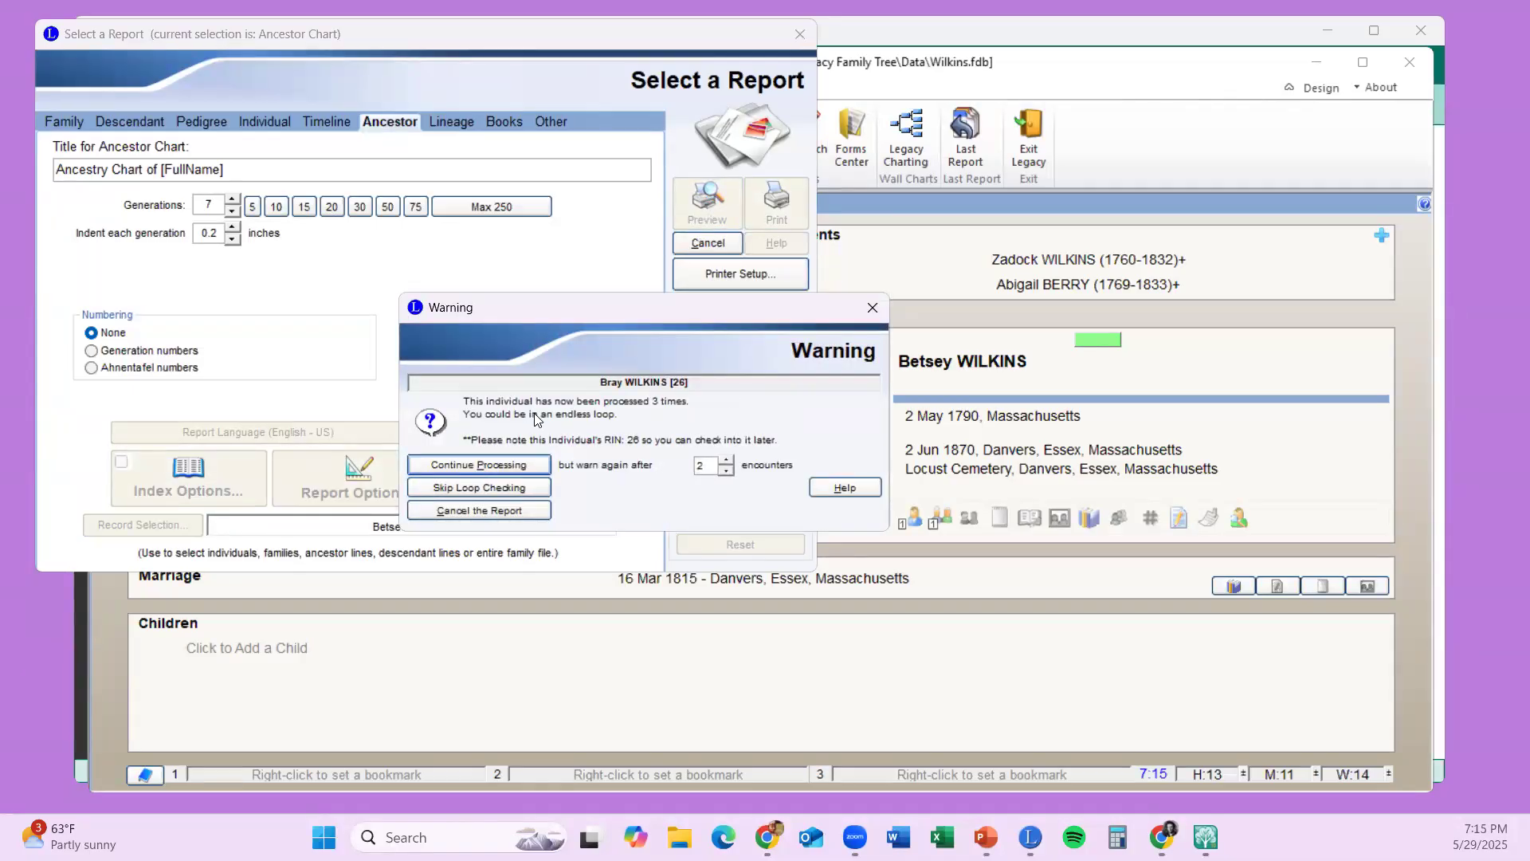
click(511, 494)
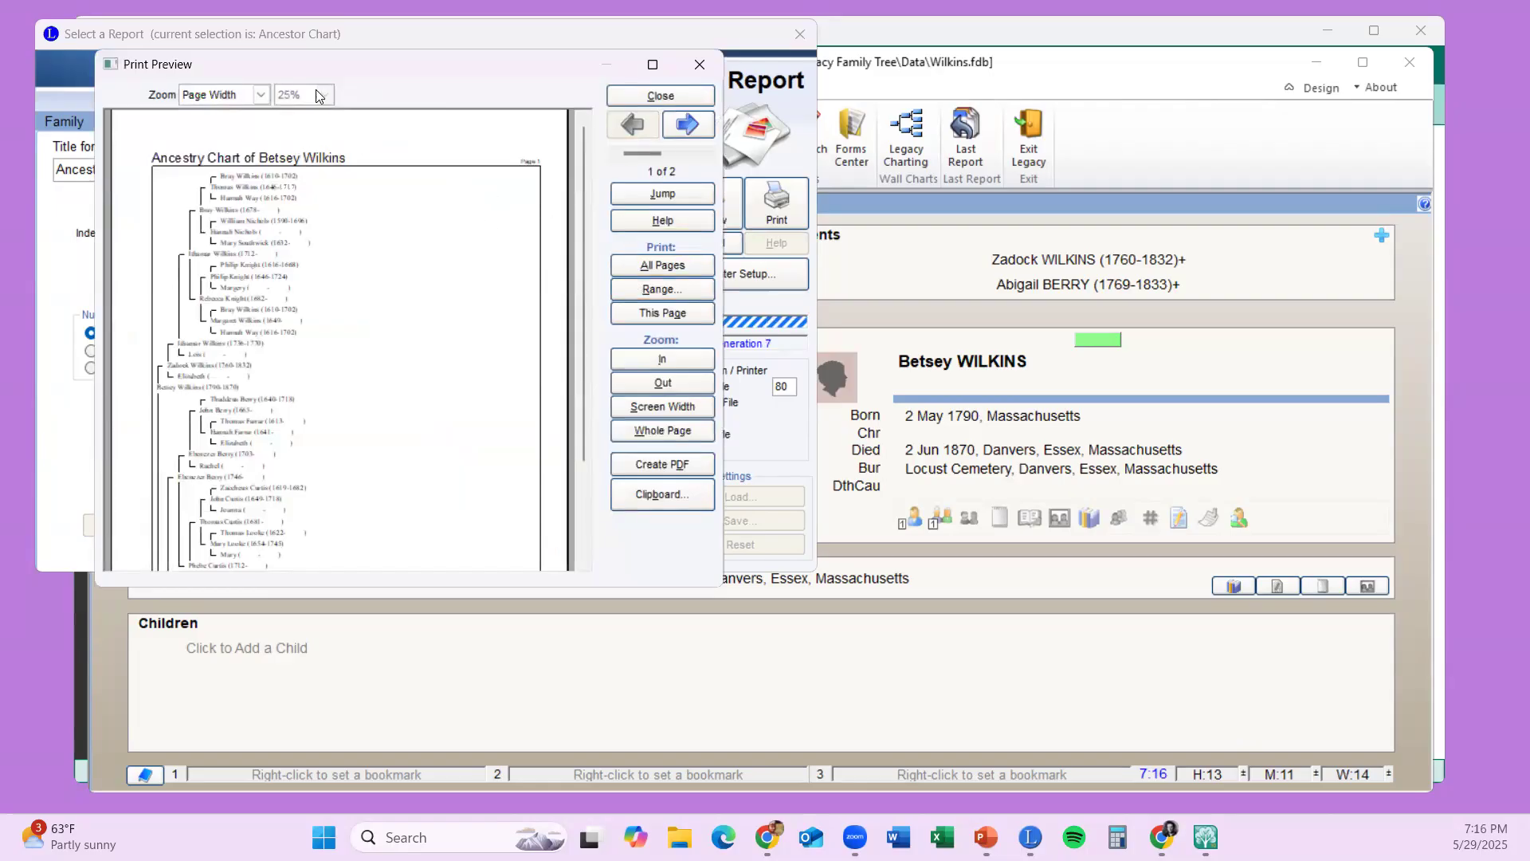
click(263, 94)
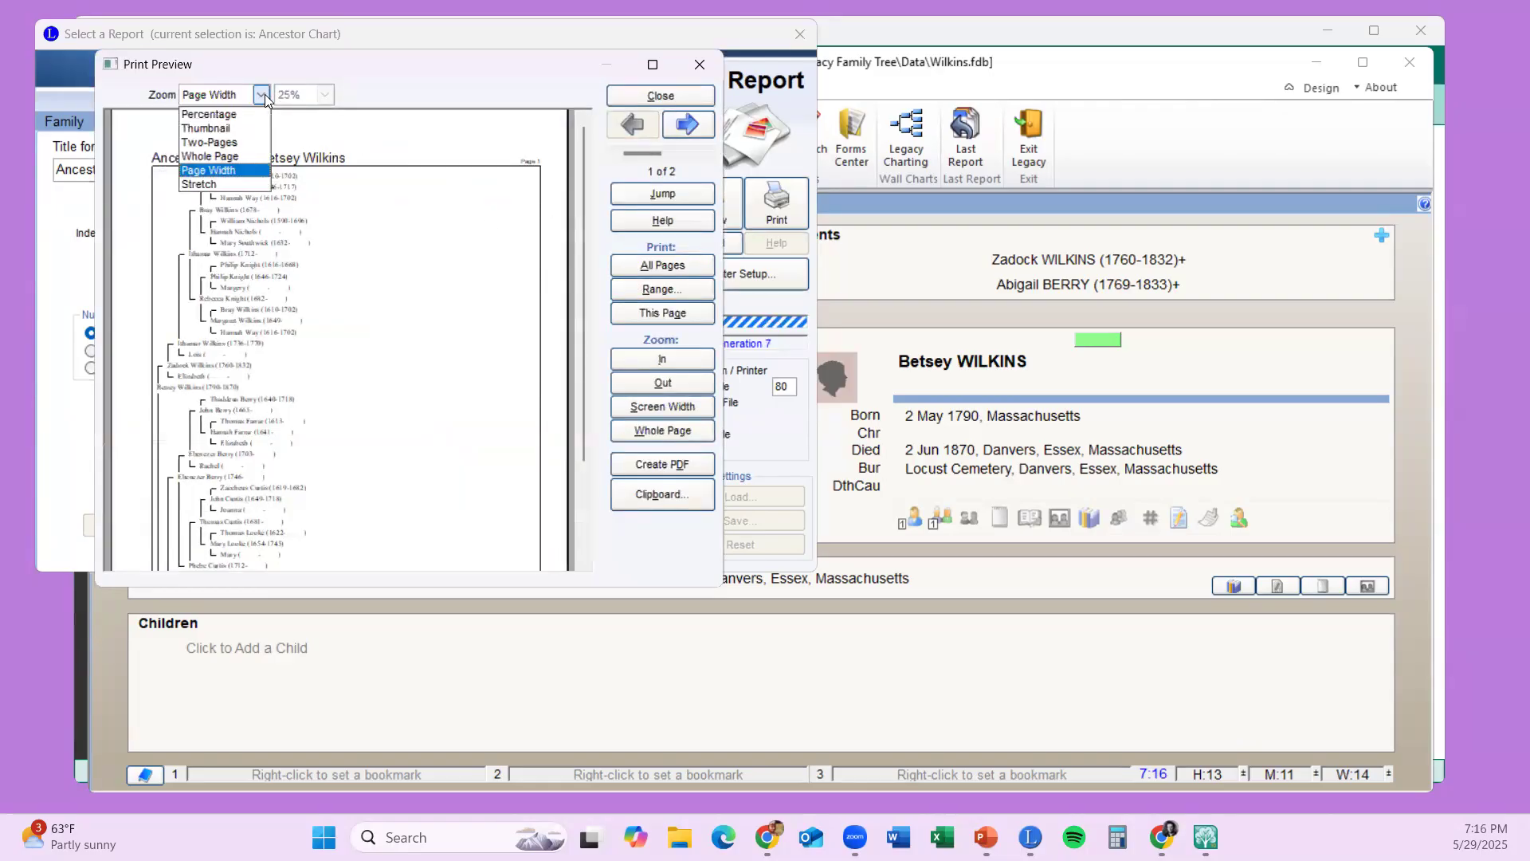
click(225, 128)
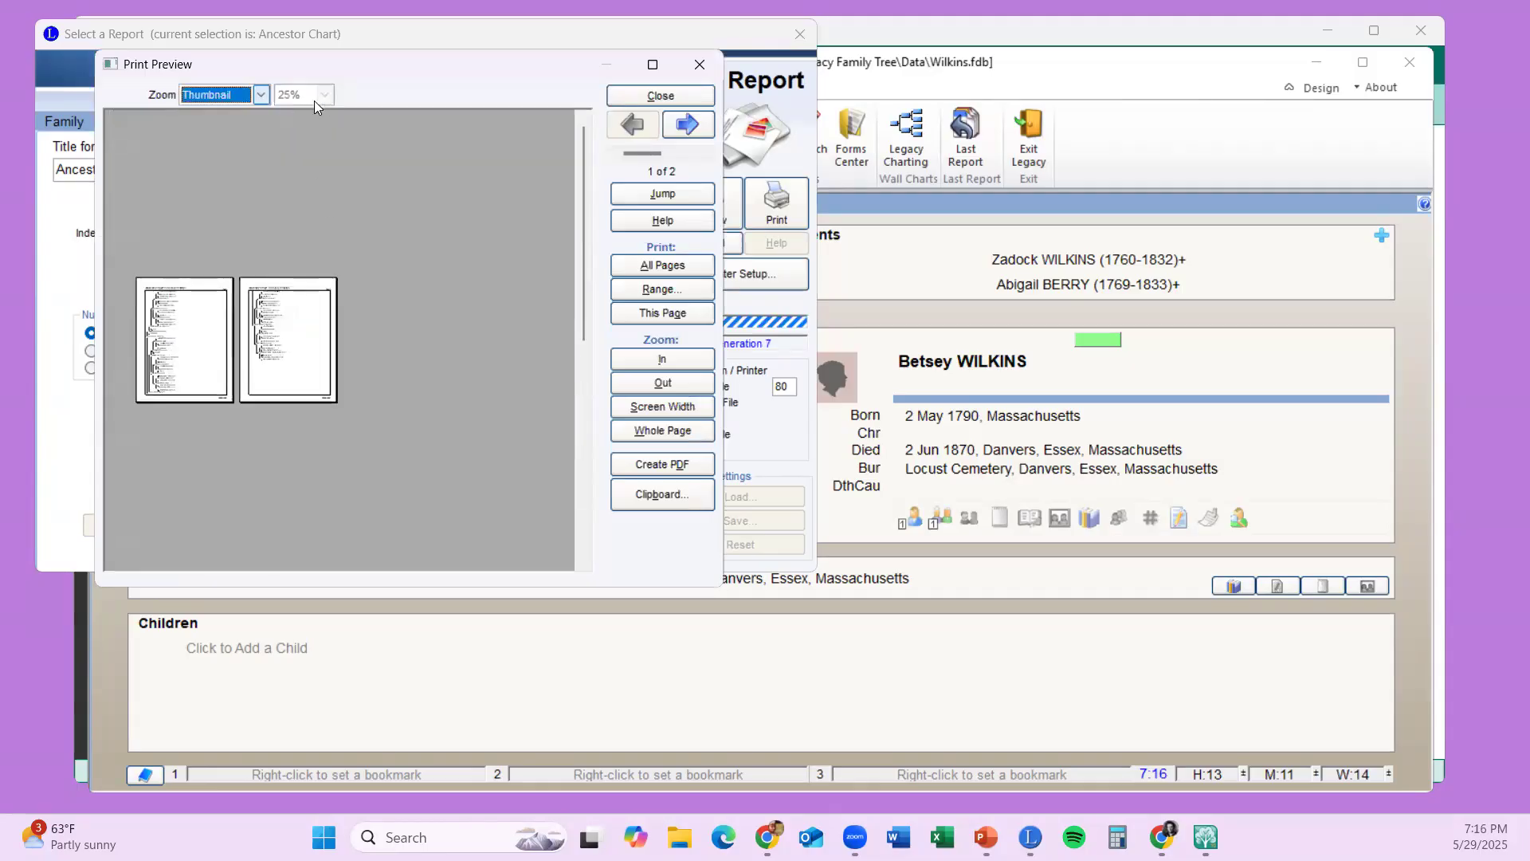
click(221, 98)
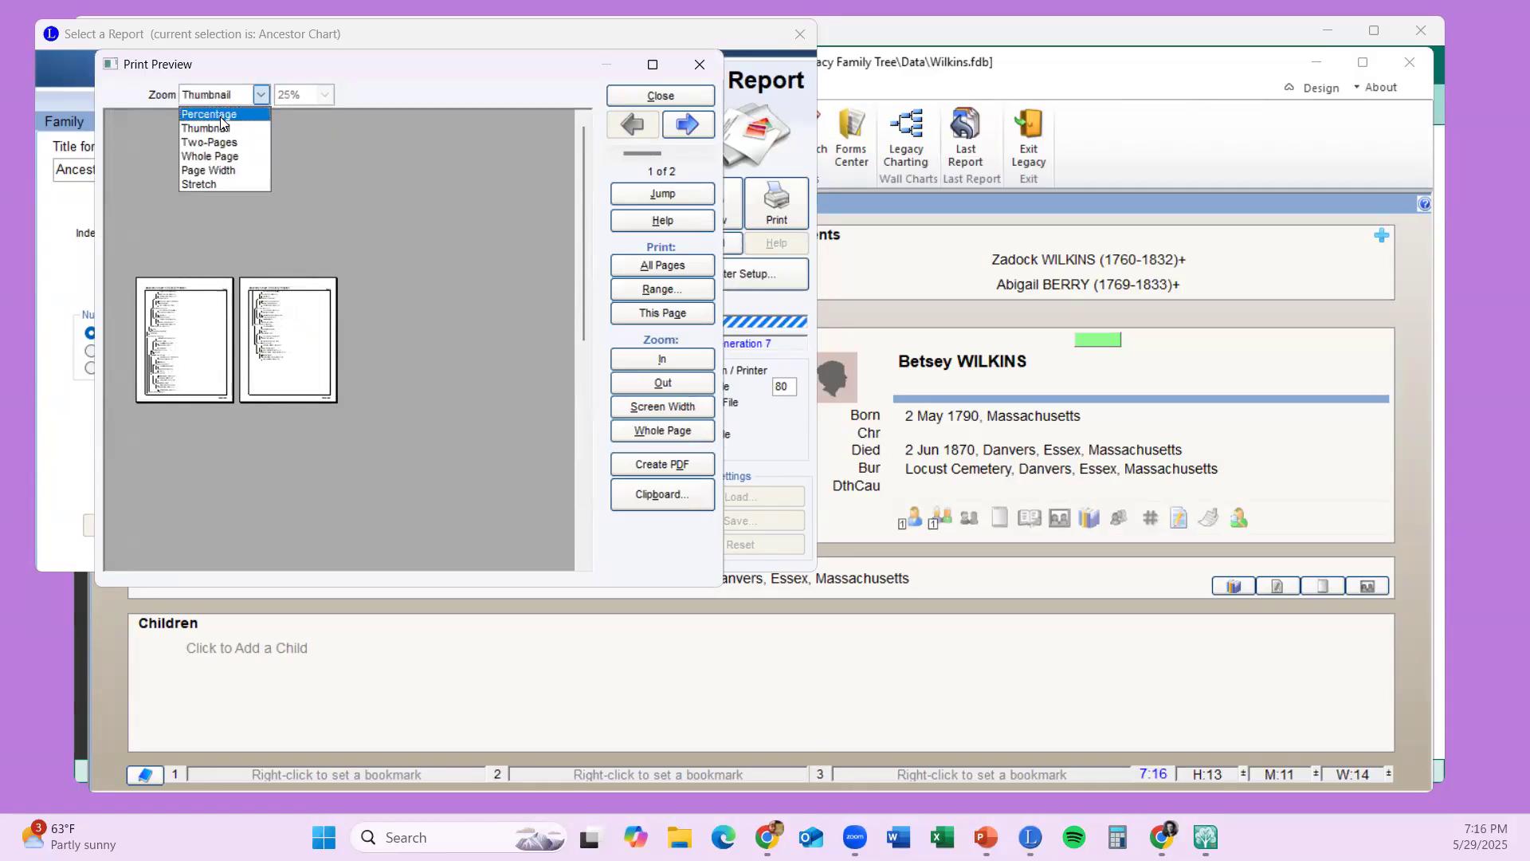
click(222, 117)
click(327, 94)
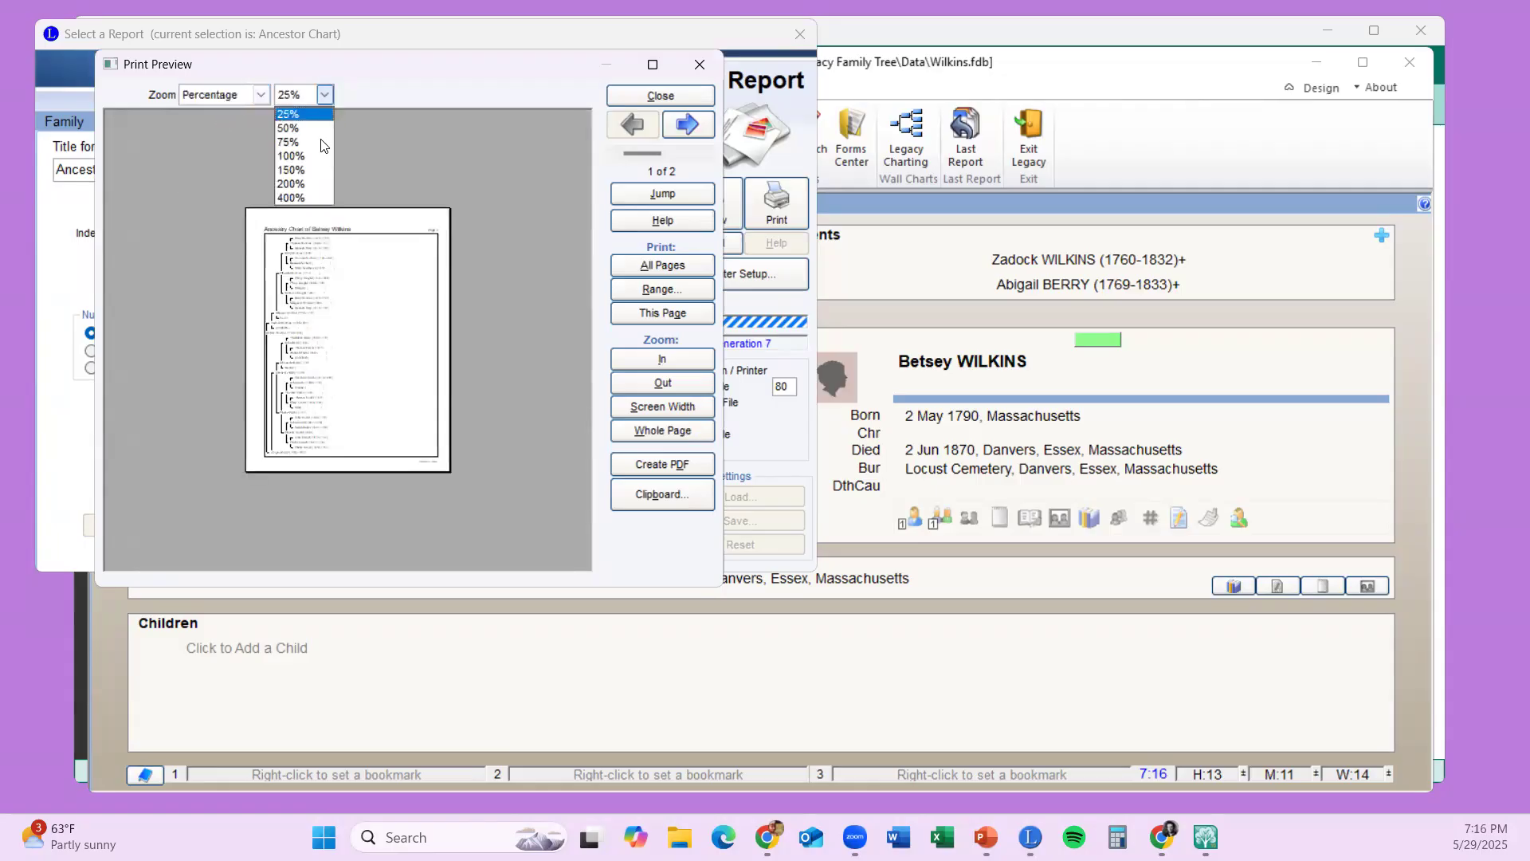
click(291, 171)
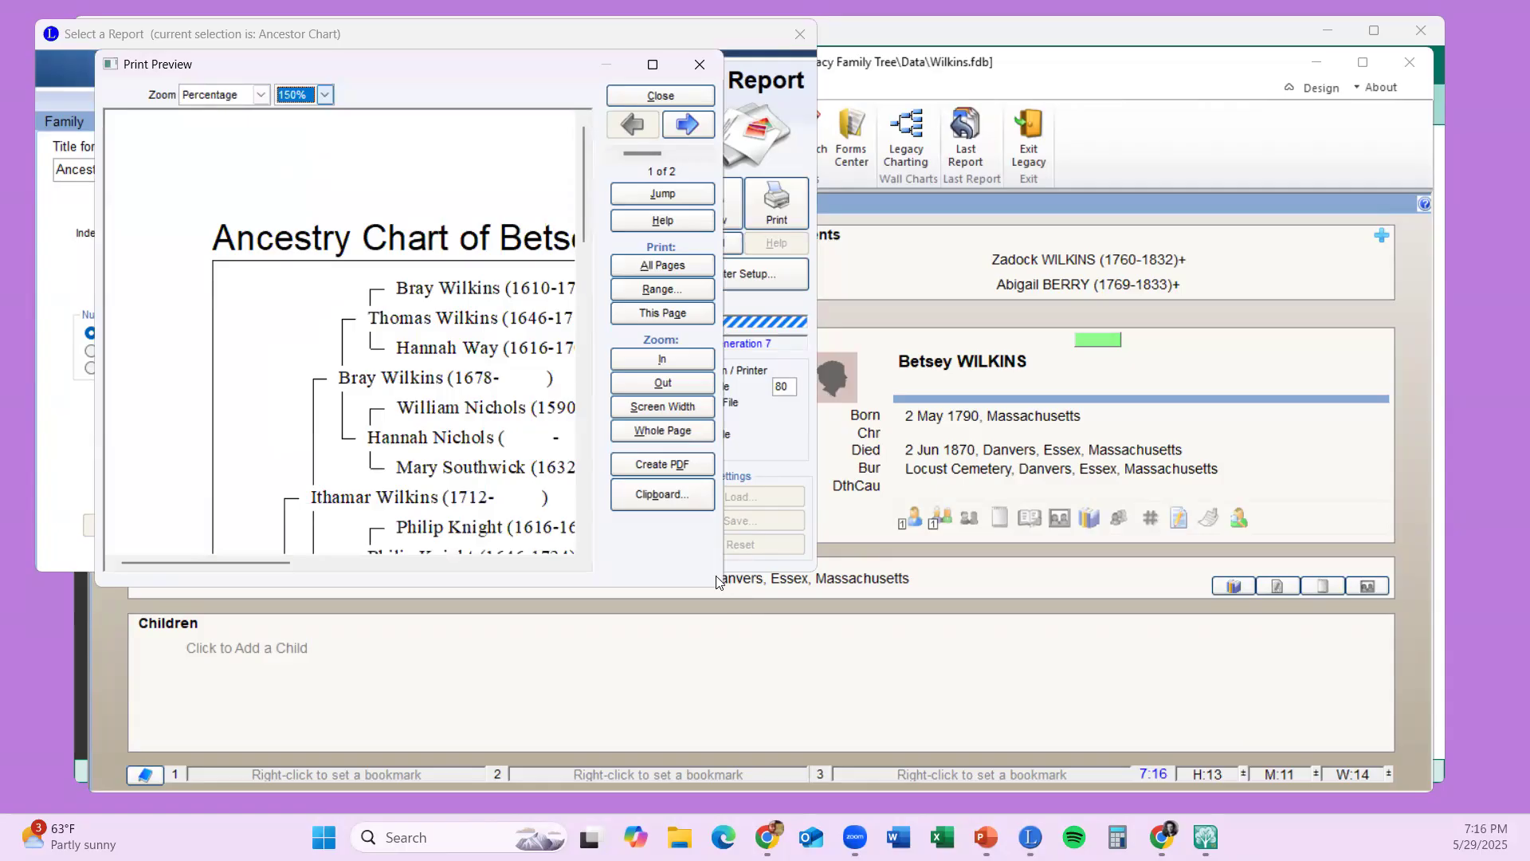
- Widen the print preview and examine the ancestor lines across both pages of the chart
drag(725, 584, 1165, 585)
scroll(743, 349, down, 3)
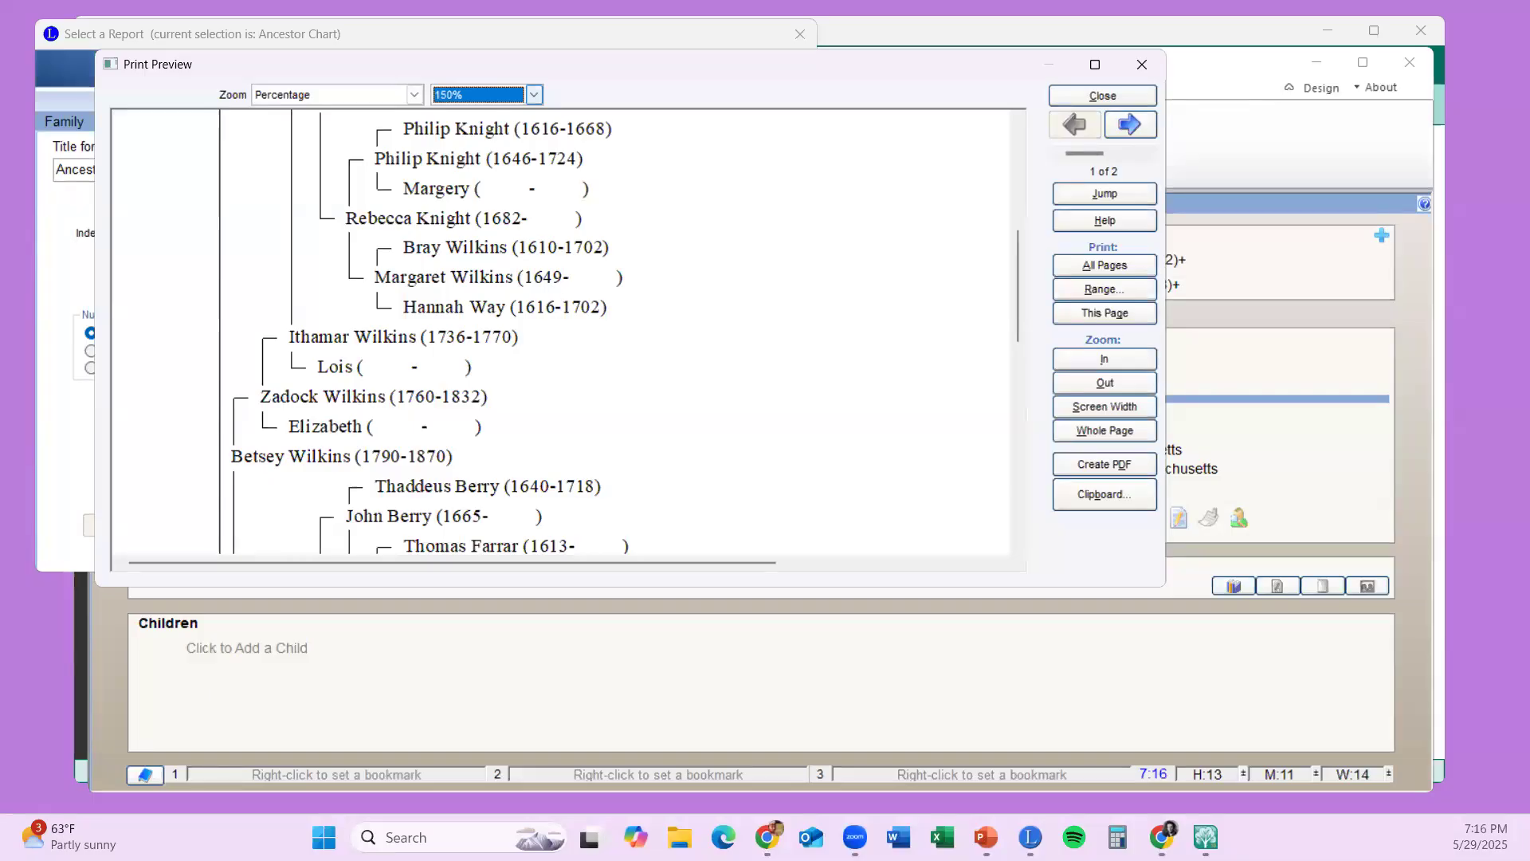
scroll(794, 367, down, 10)
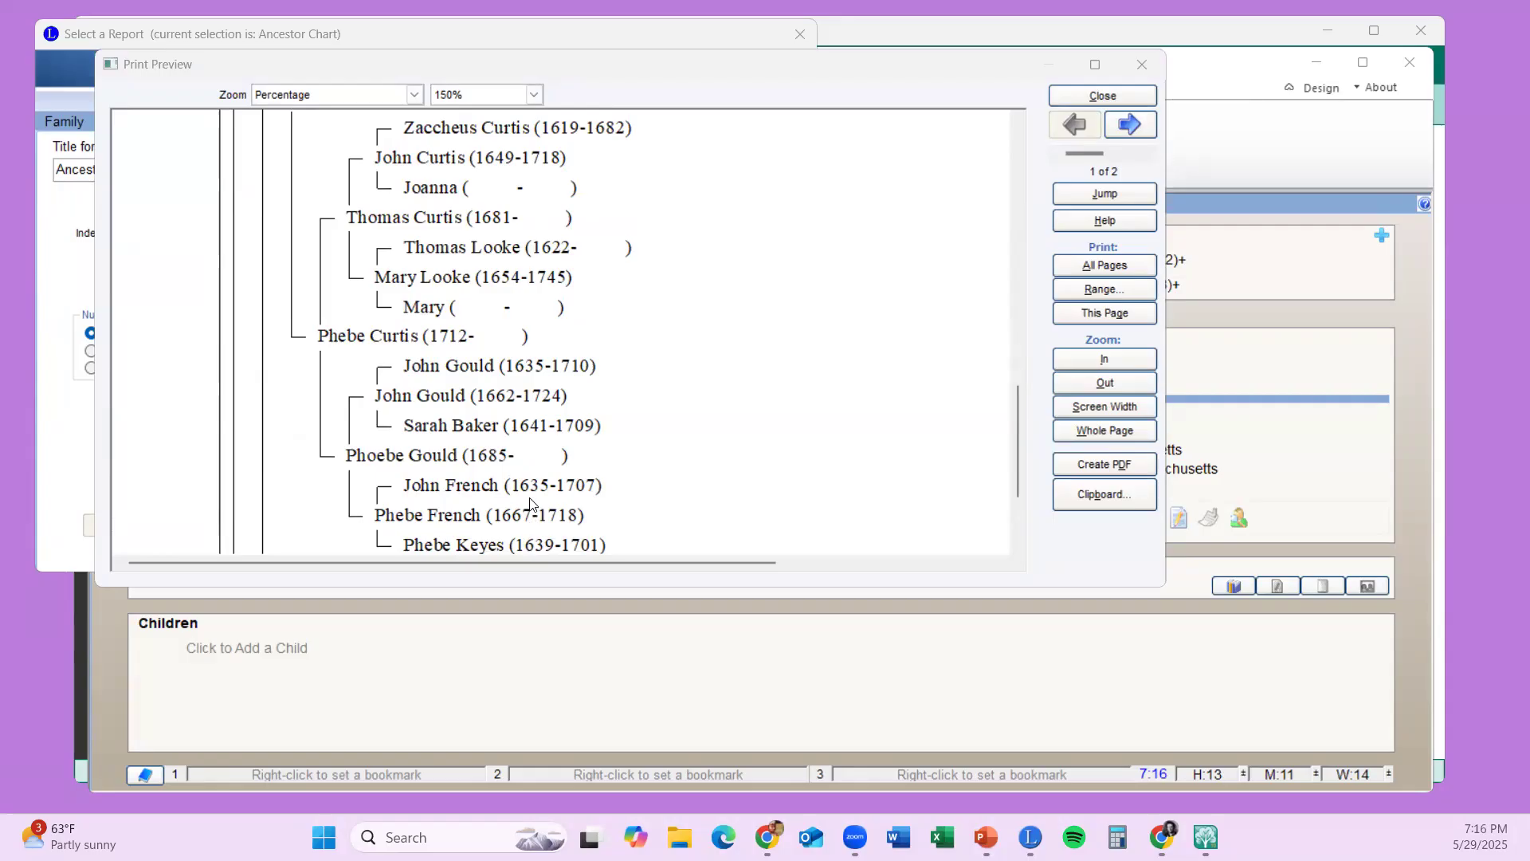
scroll(530, 504, up, 2)
scroll(533, 503, up, 2)
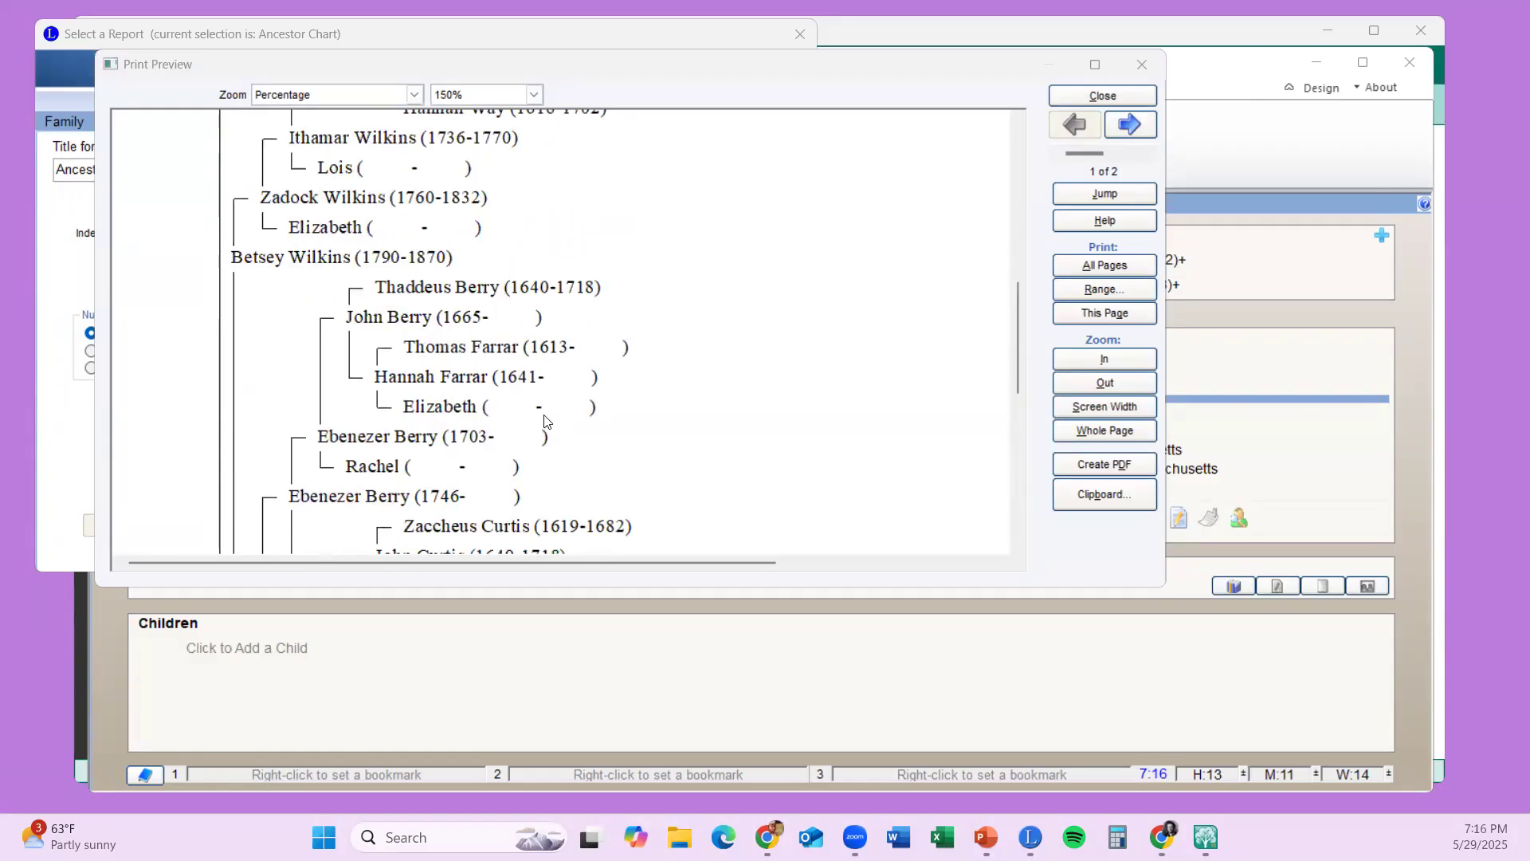
click(614, 358)
scroll(613, 360, down, 4)
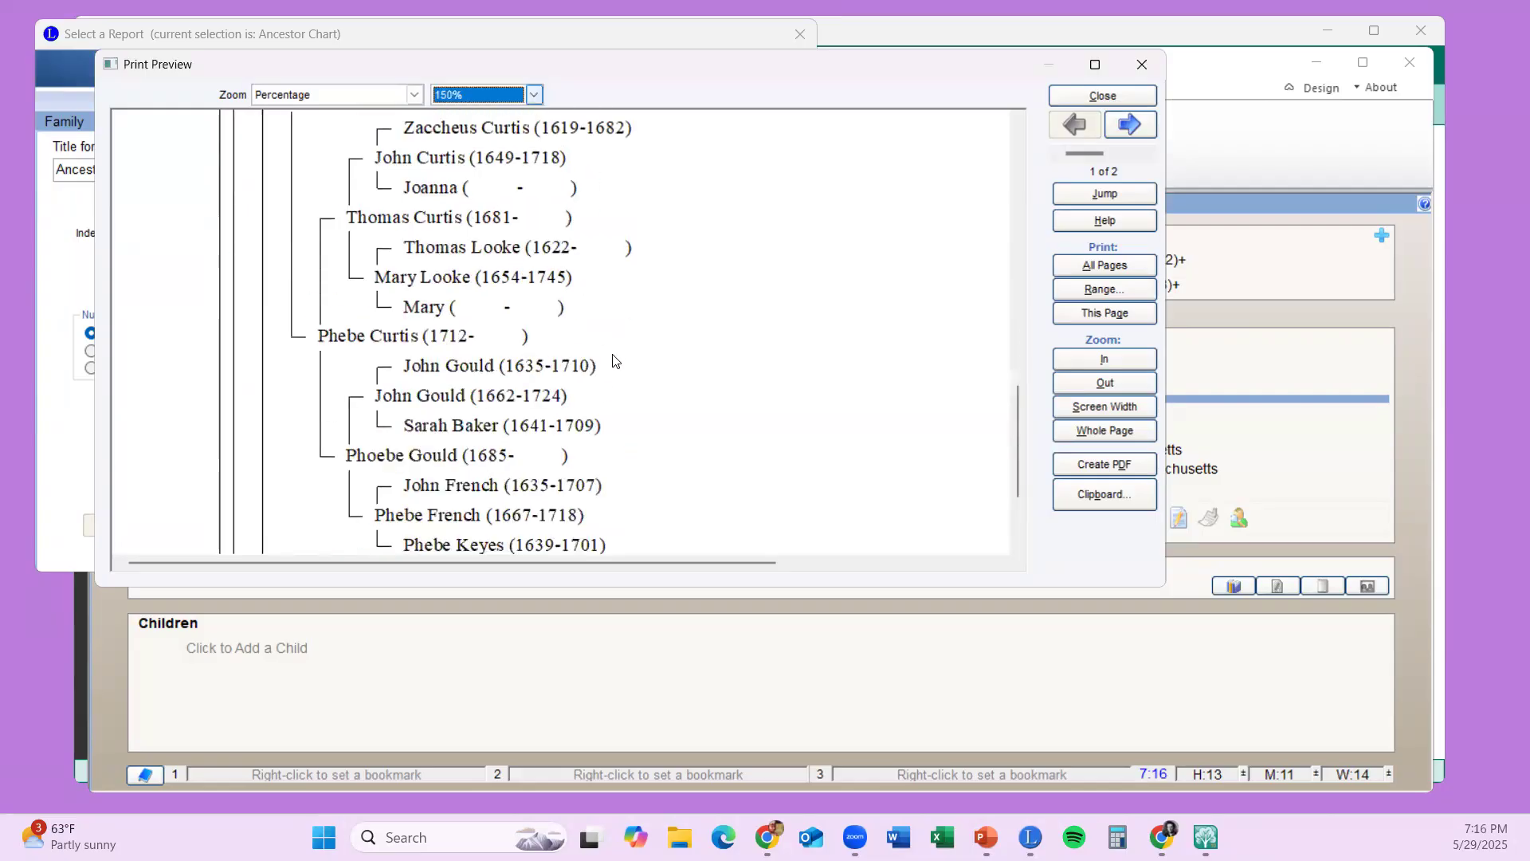
scroll(614, 359, down, 3)
scroll(617, 359, down, 3)
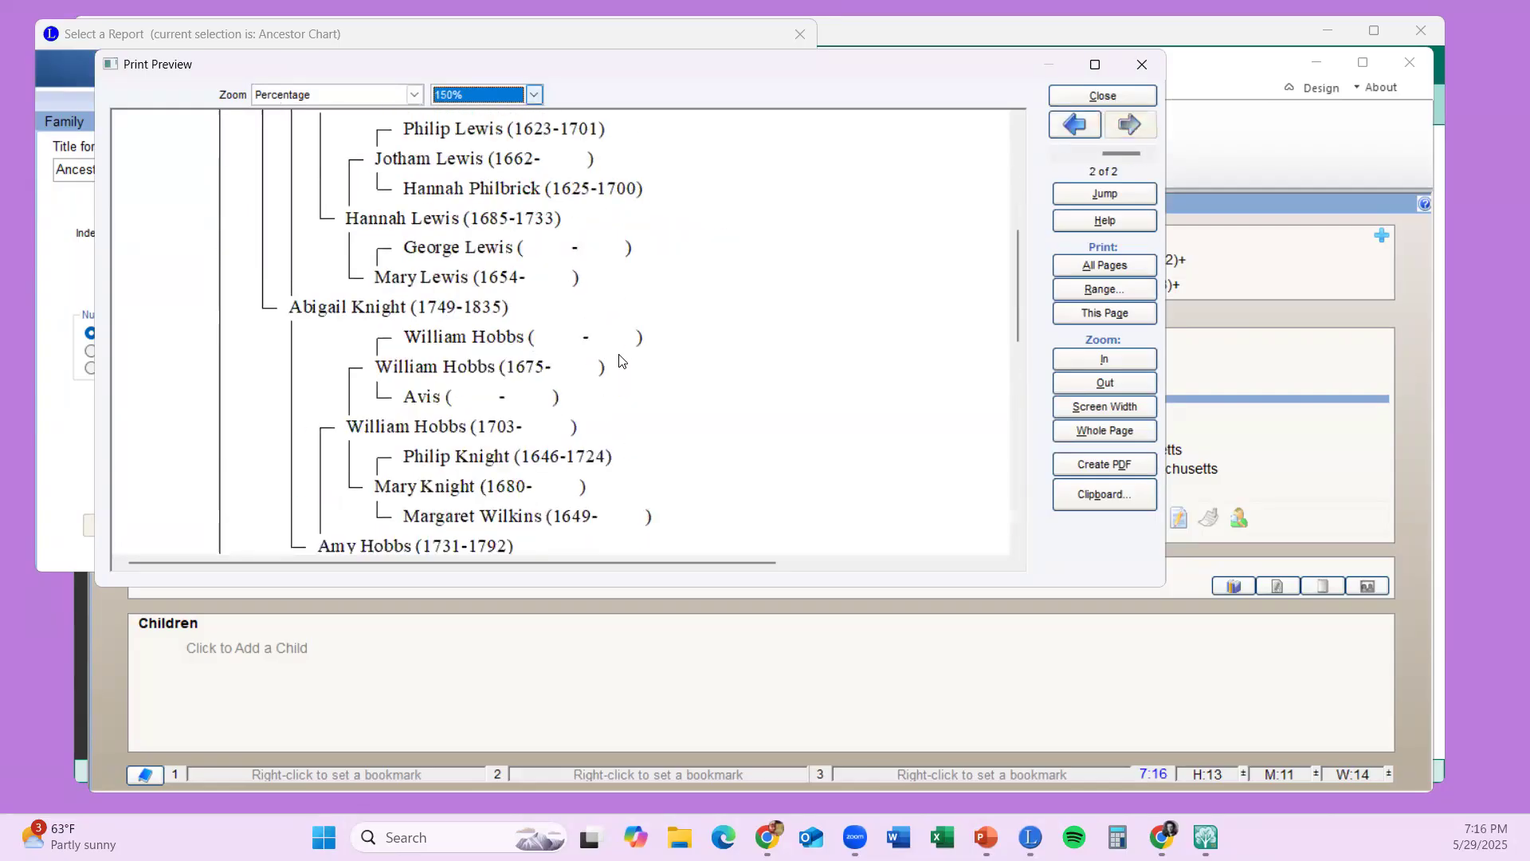
scroll(789, 349, up, 8)
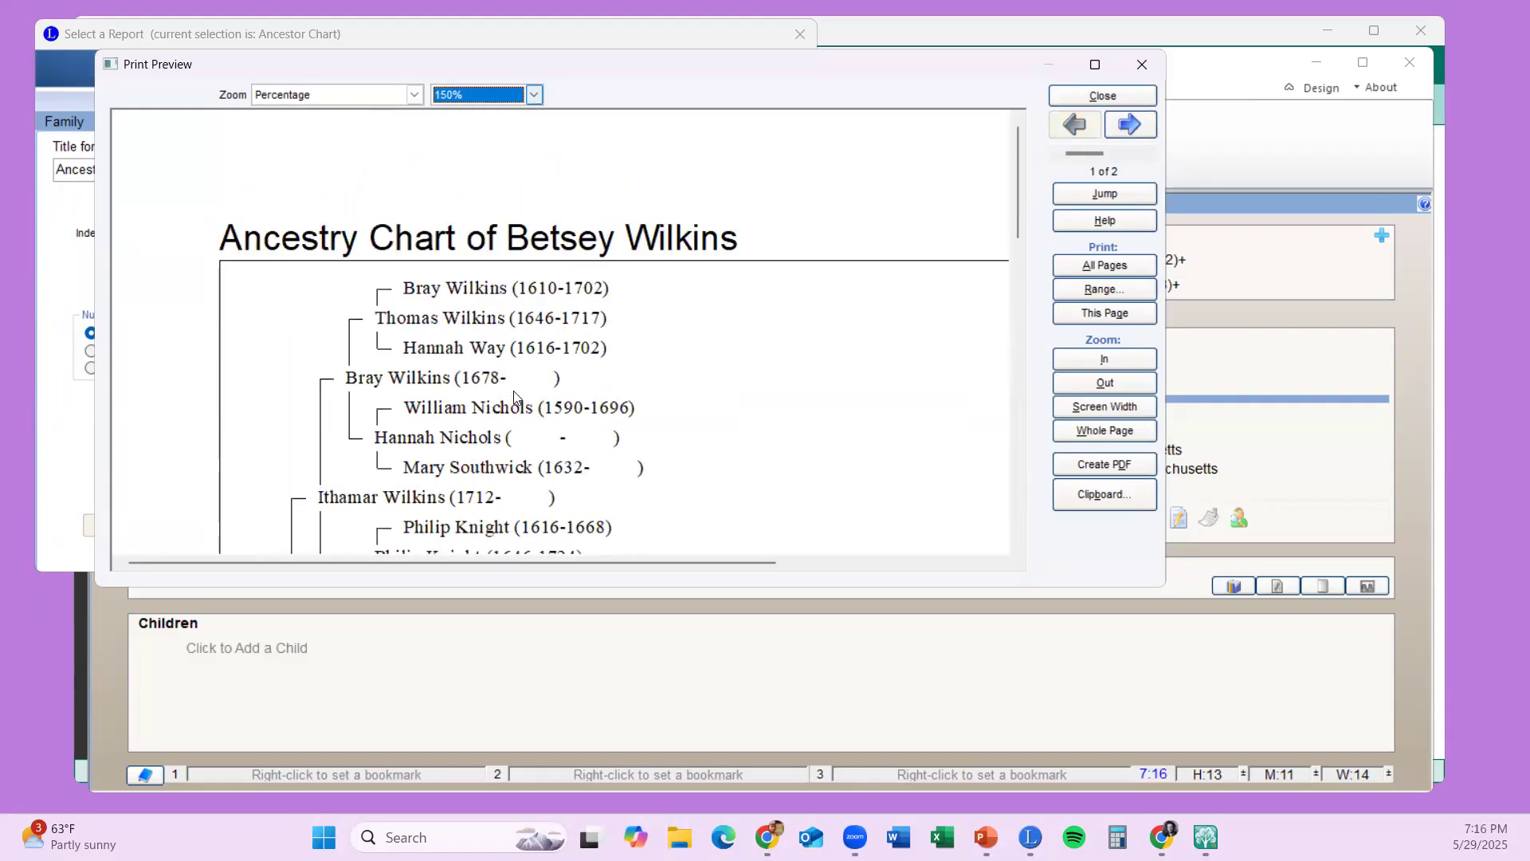
- Close the Ancestor Chart preview, look at the Individual Report settings, and preview the couple's Family Group Record with default titles
click(1115, 94)
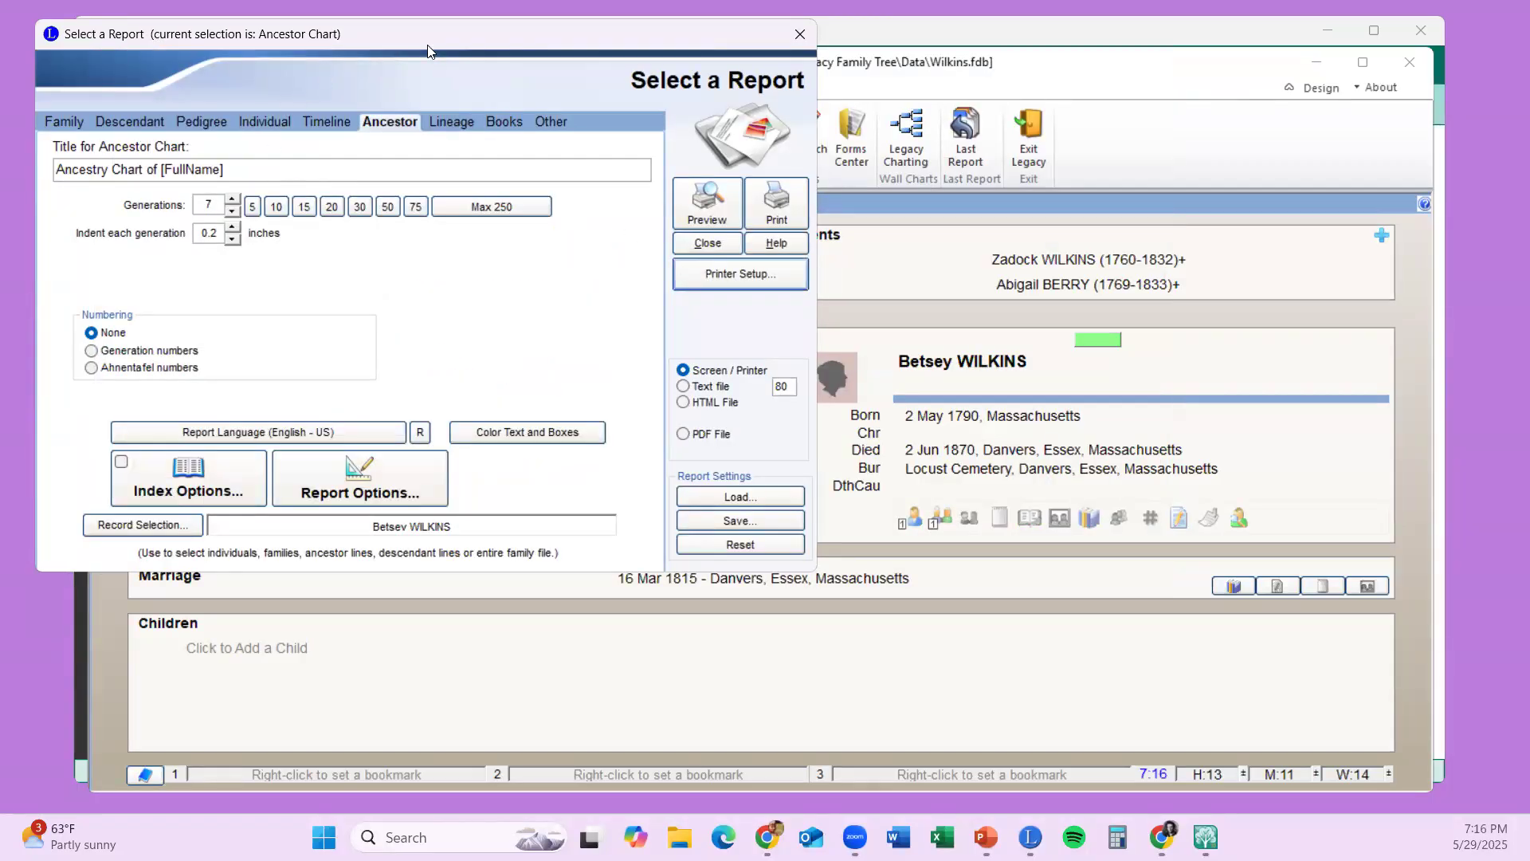
drag(427, 50, 615, 80)
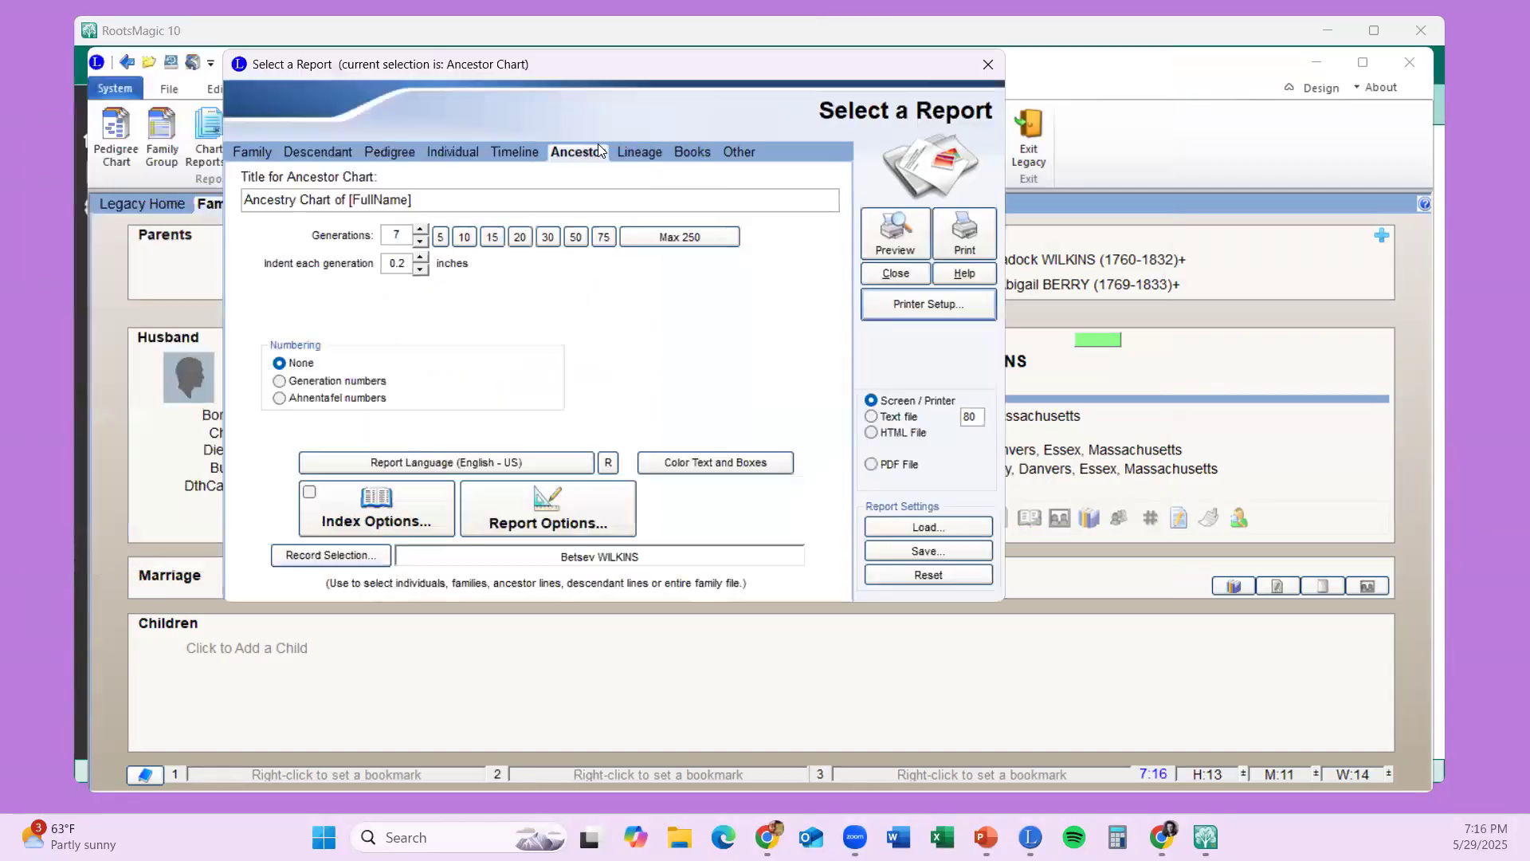
click(438, 152)
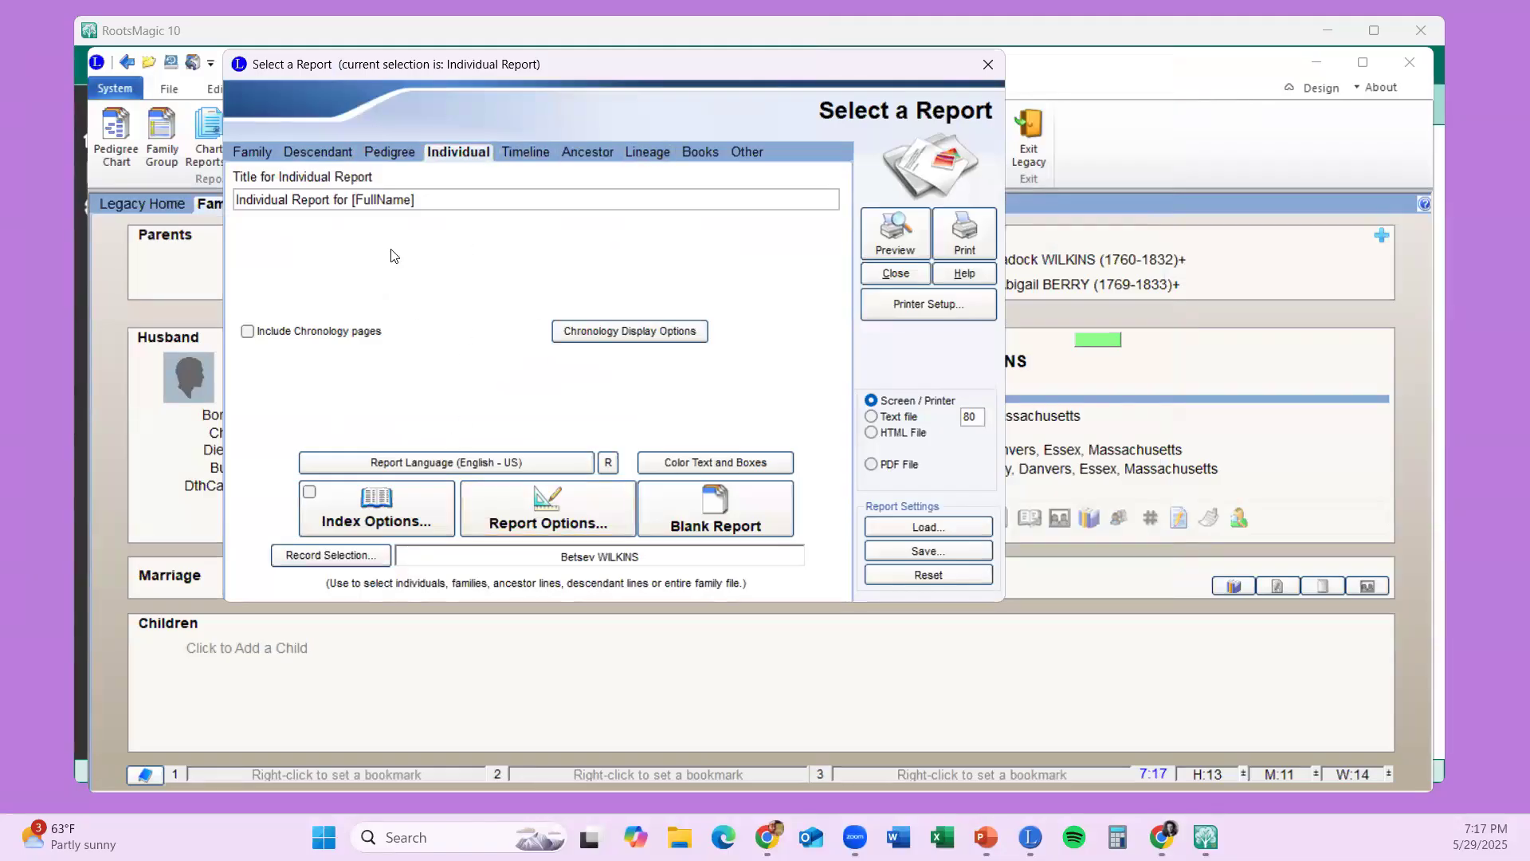
click(259, 156)
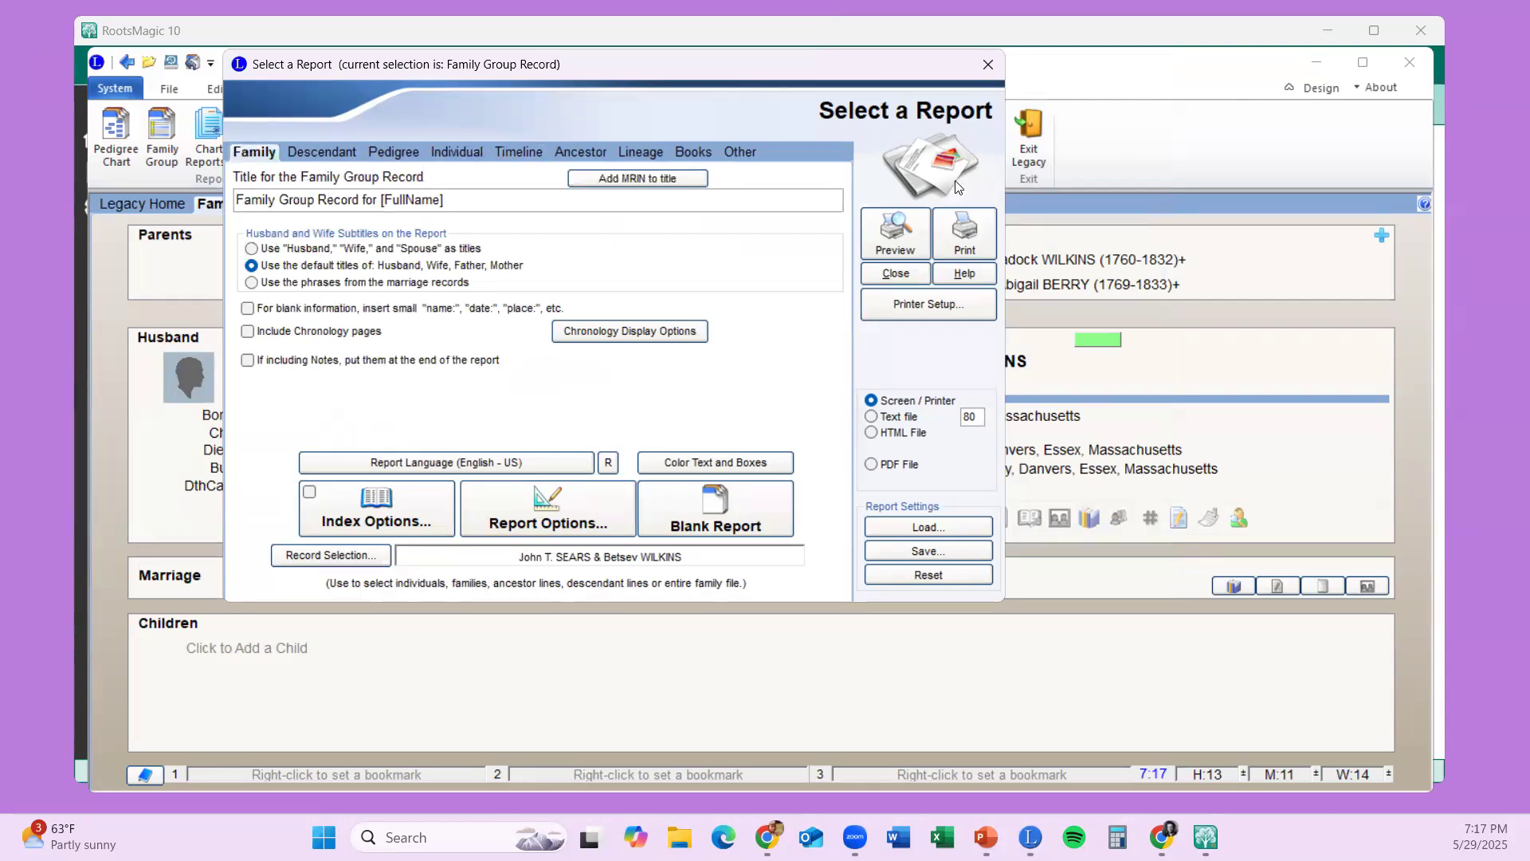
click(894, 239)
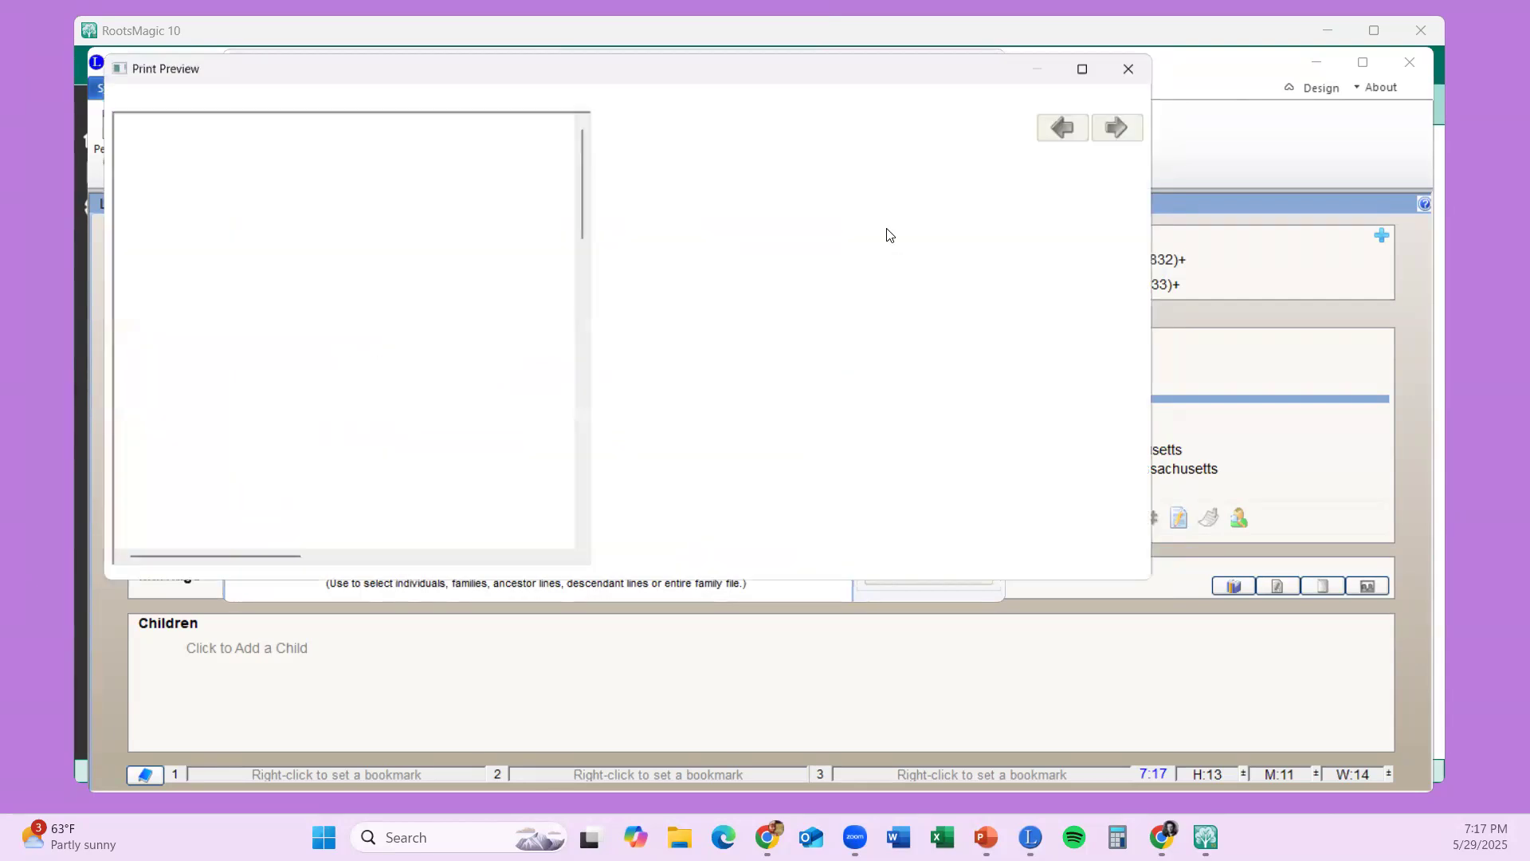
- Read through the couple's Family Group Record and close its preview and the report selection
scroll(762, 277, down, 2)
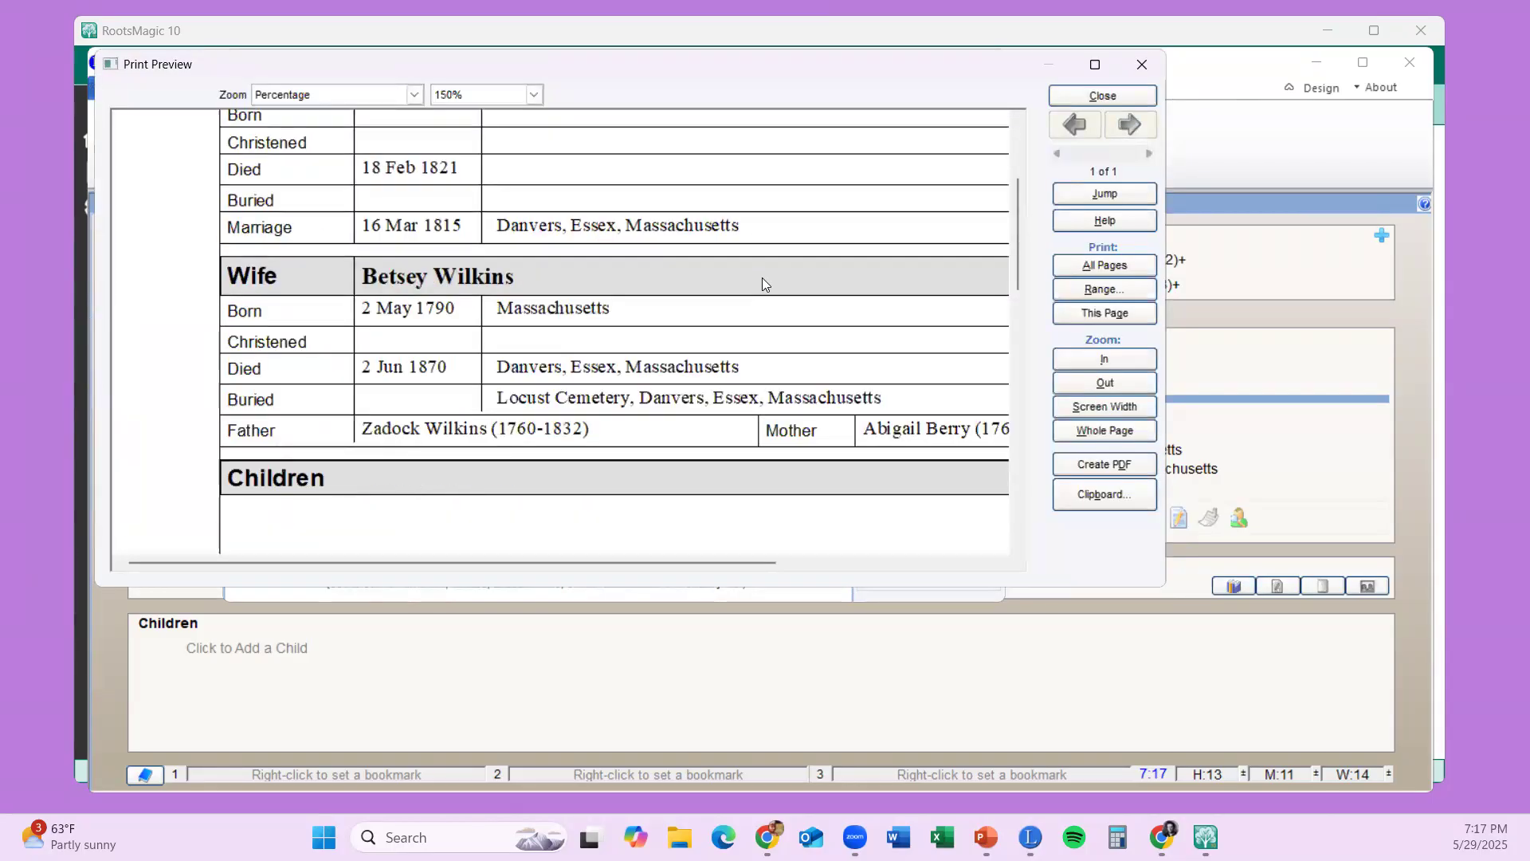
scroll(761, 278, up, 2)
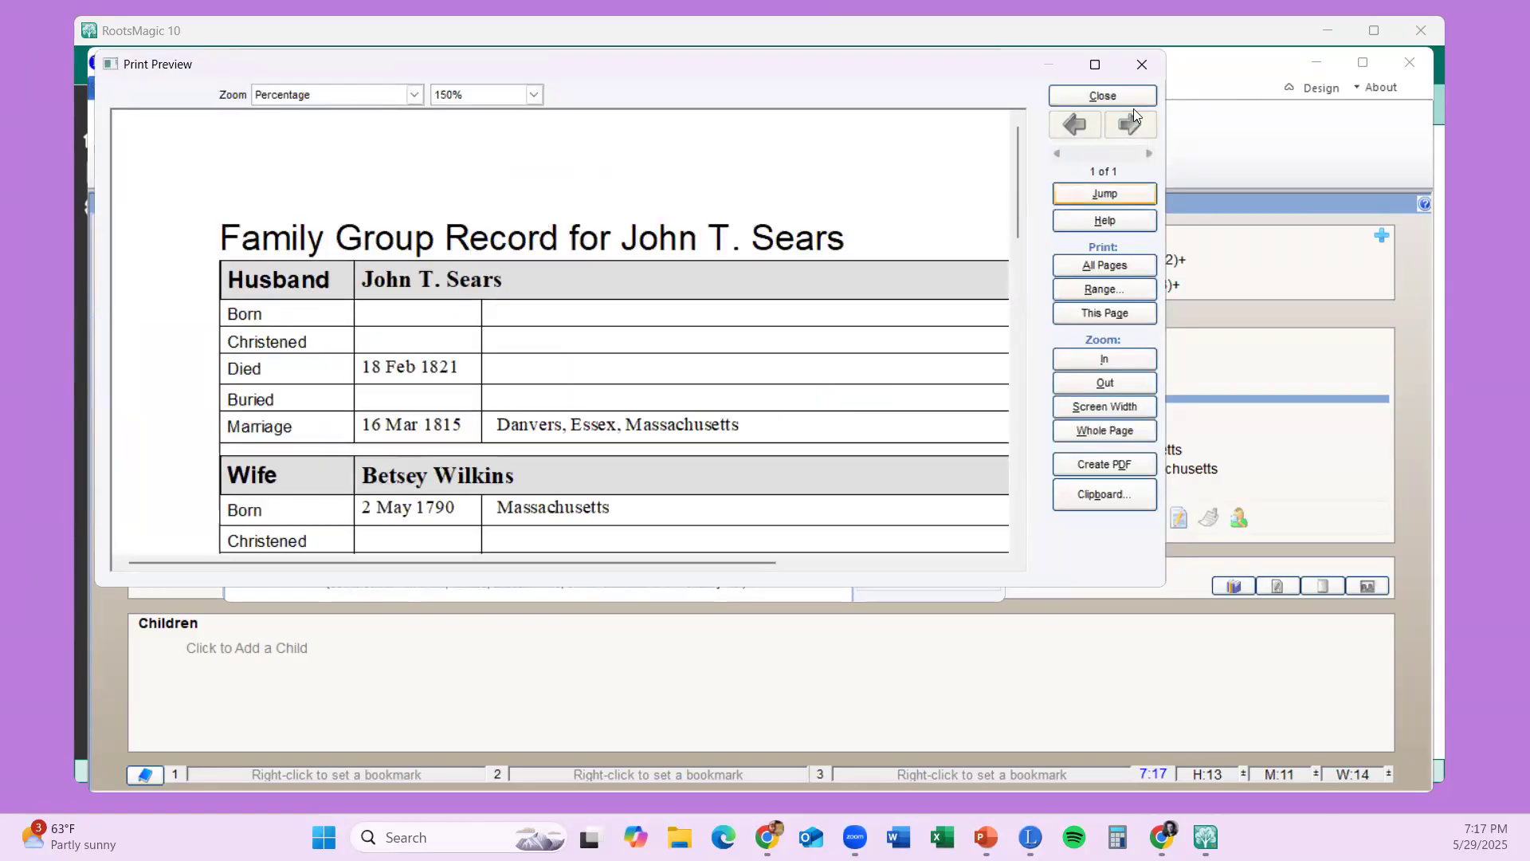
key(Escape)
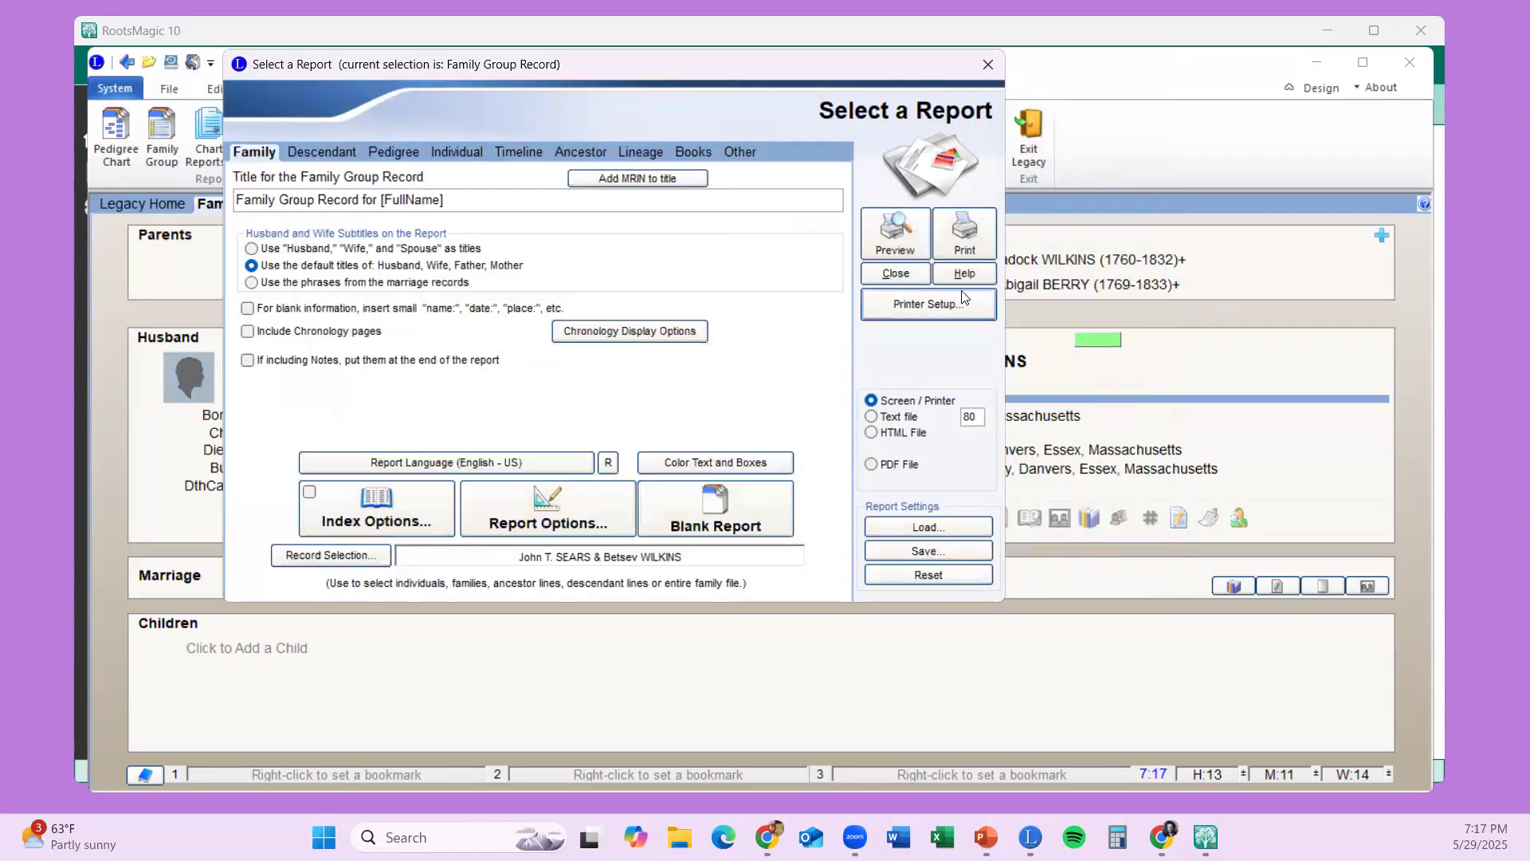
click(901, 275)
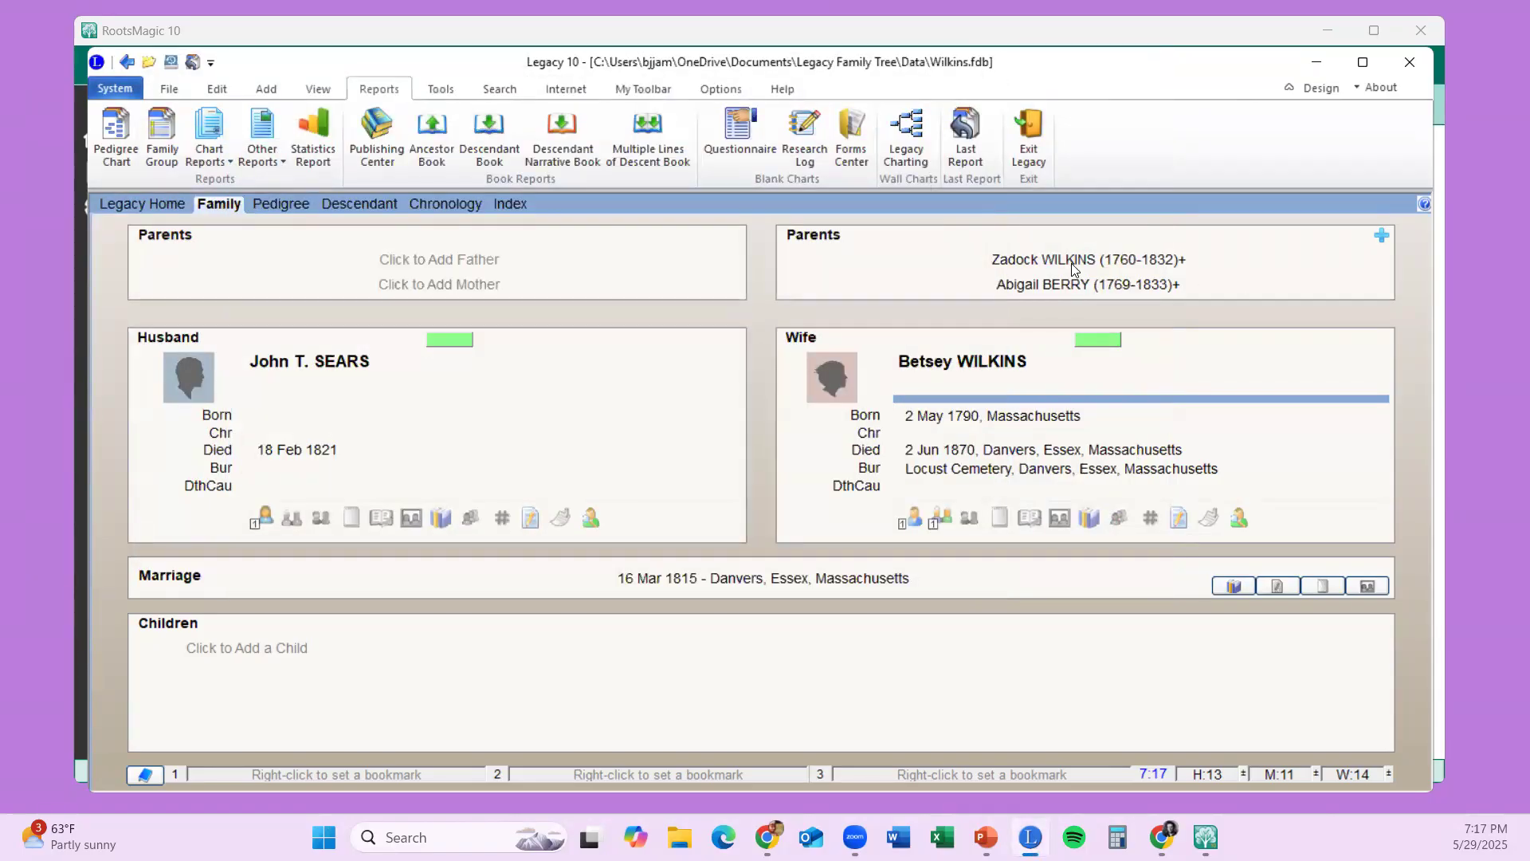
- Browse up to the wife's parents and maternal grandparents, view the grandparents' third child, and return to their second child's family
click(1073, 259)
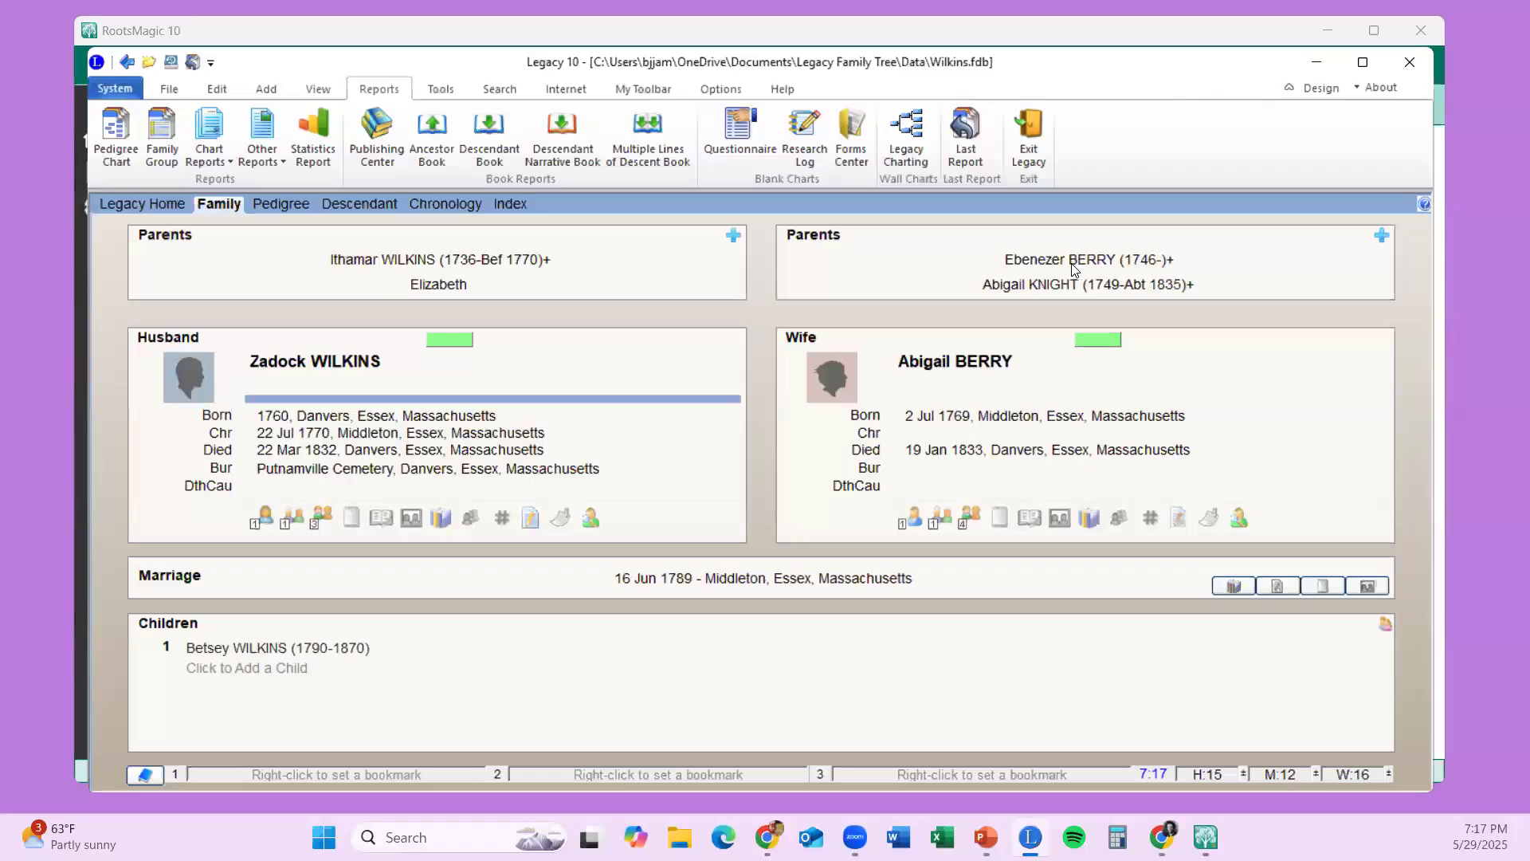
click(1072, 263)
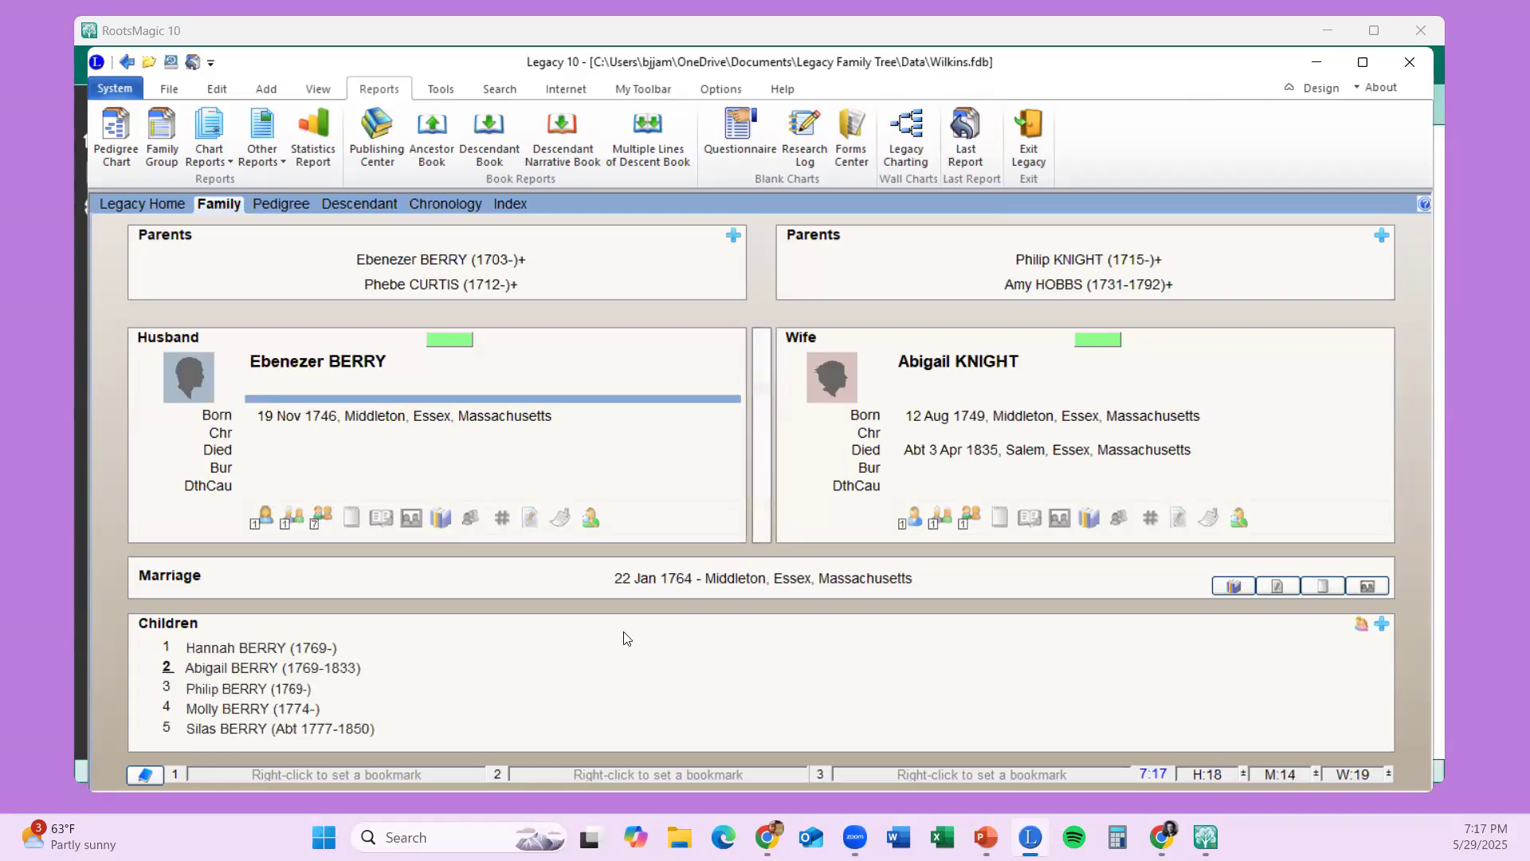
click(698, 690)
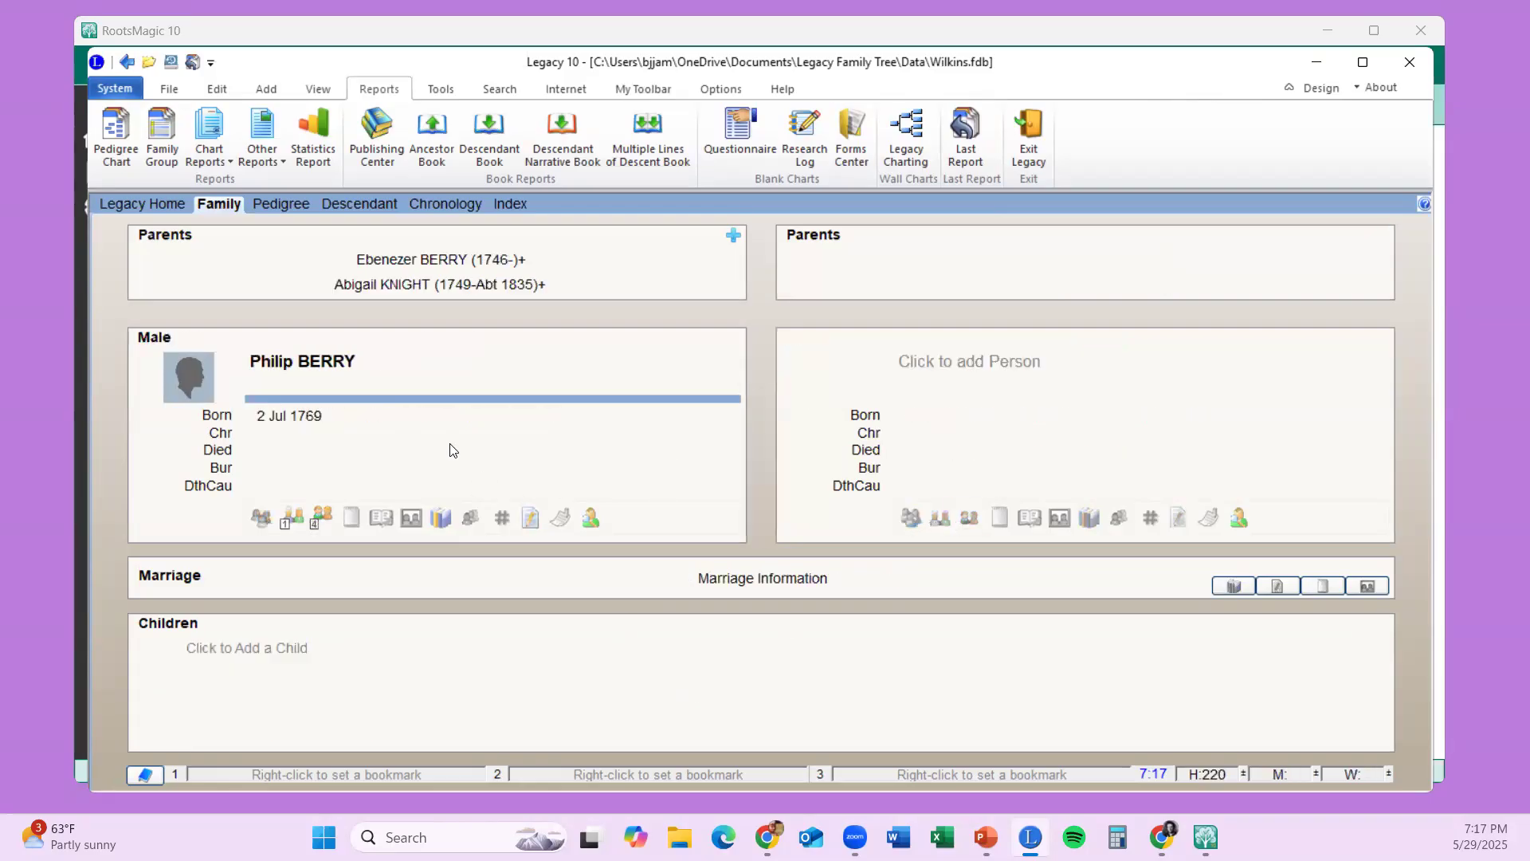
click(421, 264)
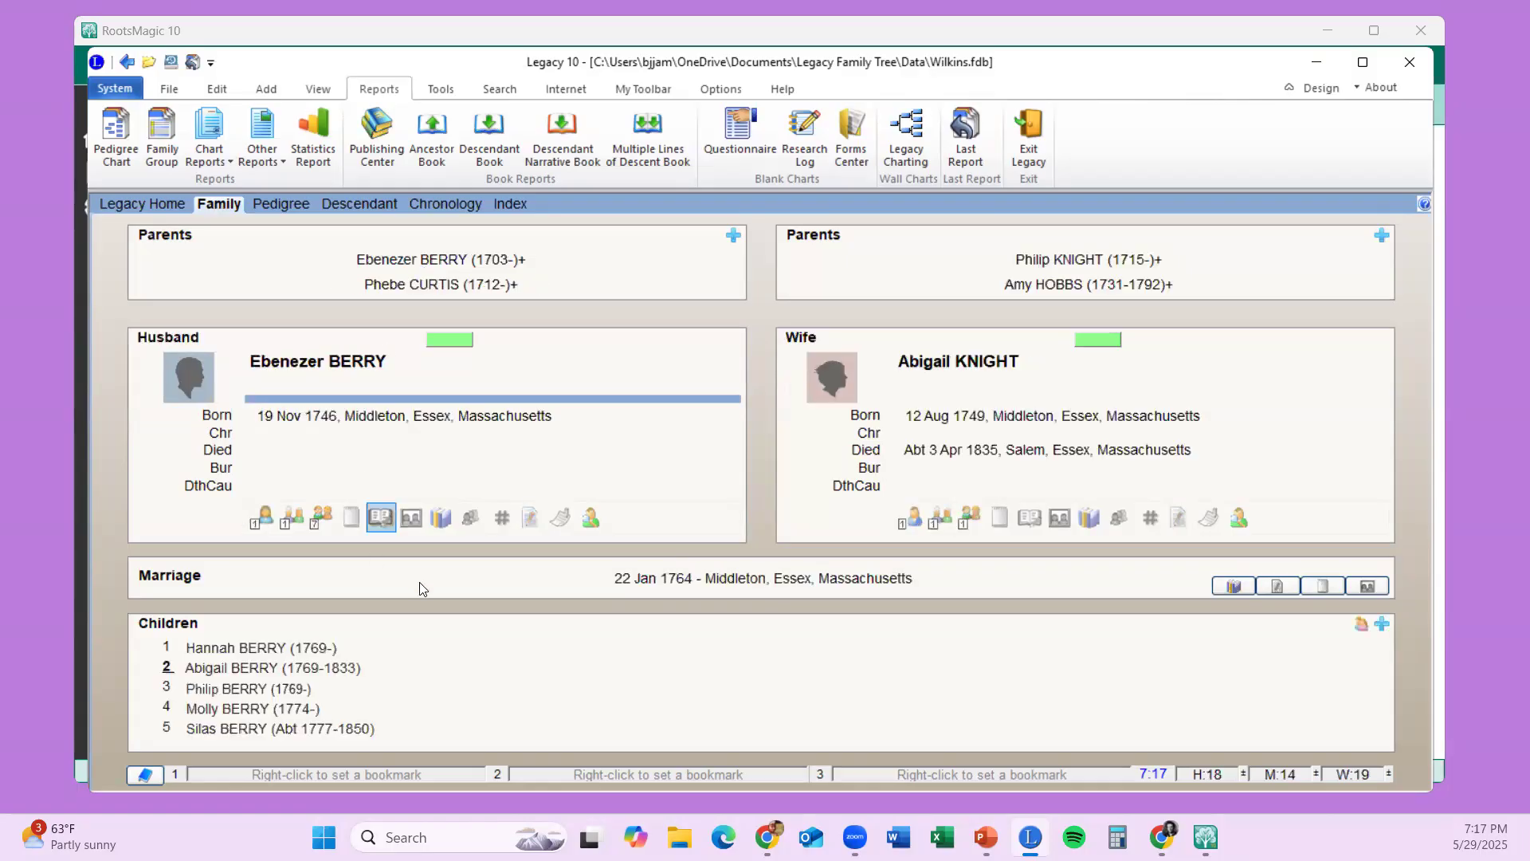
click(252, 672)
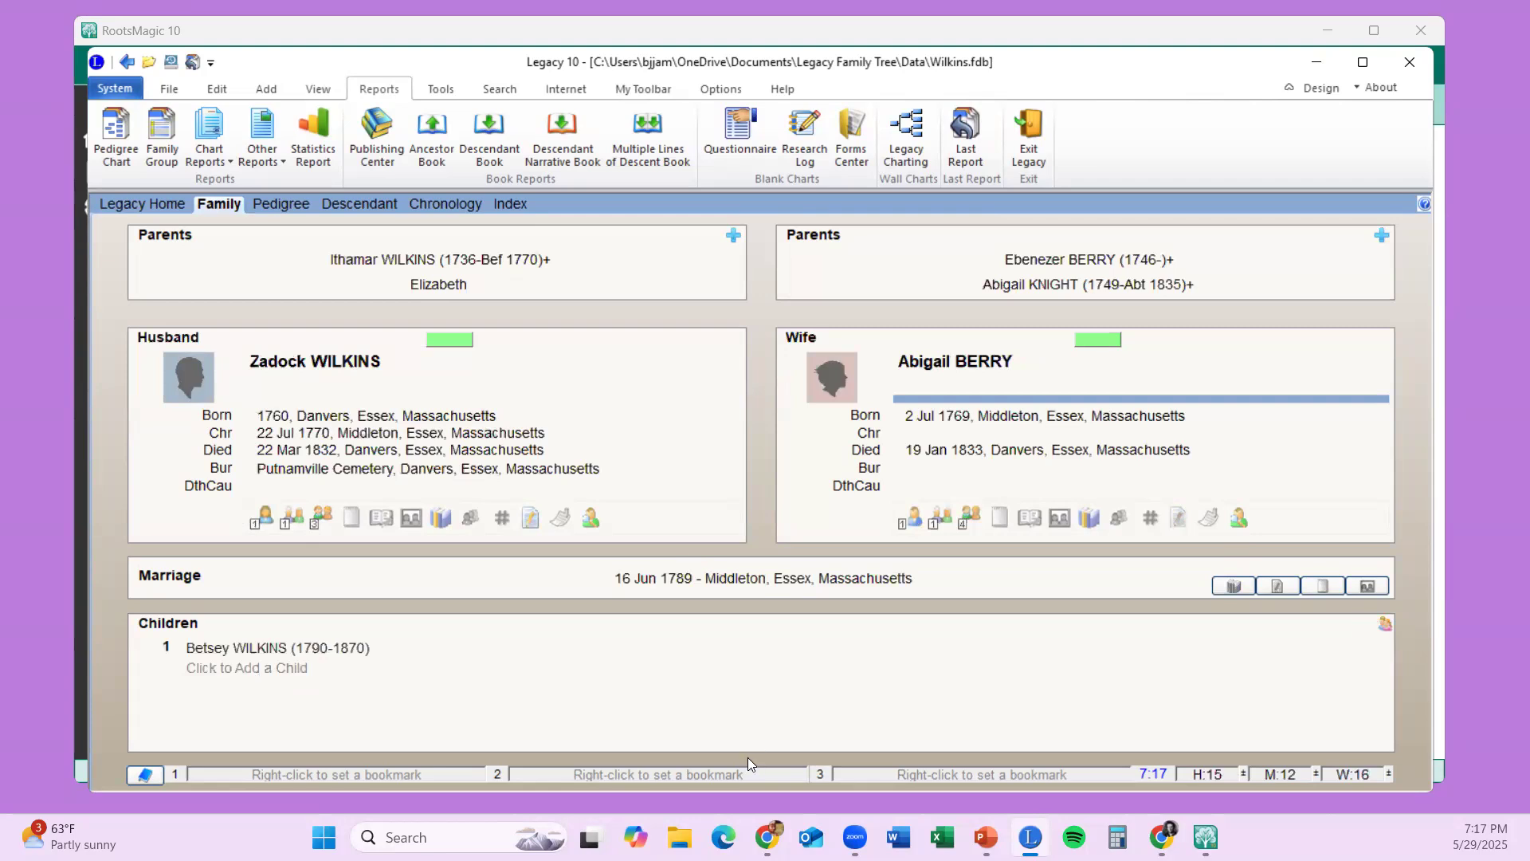
- Preview the Family Group Record of the couple married in 1789 and widen the preview to show the full page width
click(164, 130)
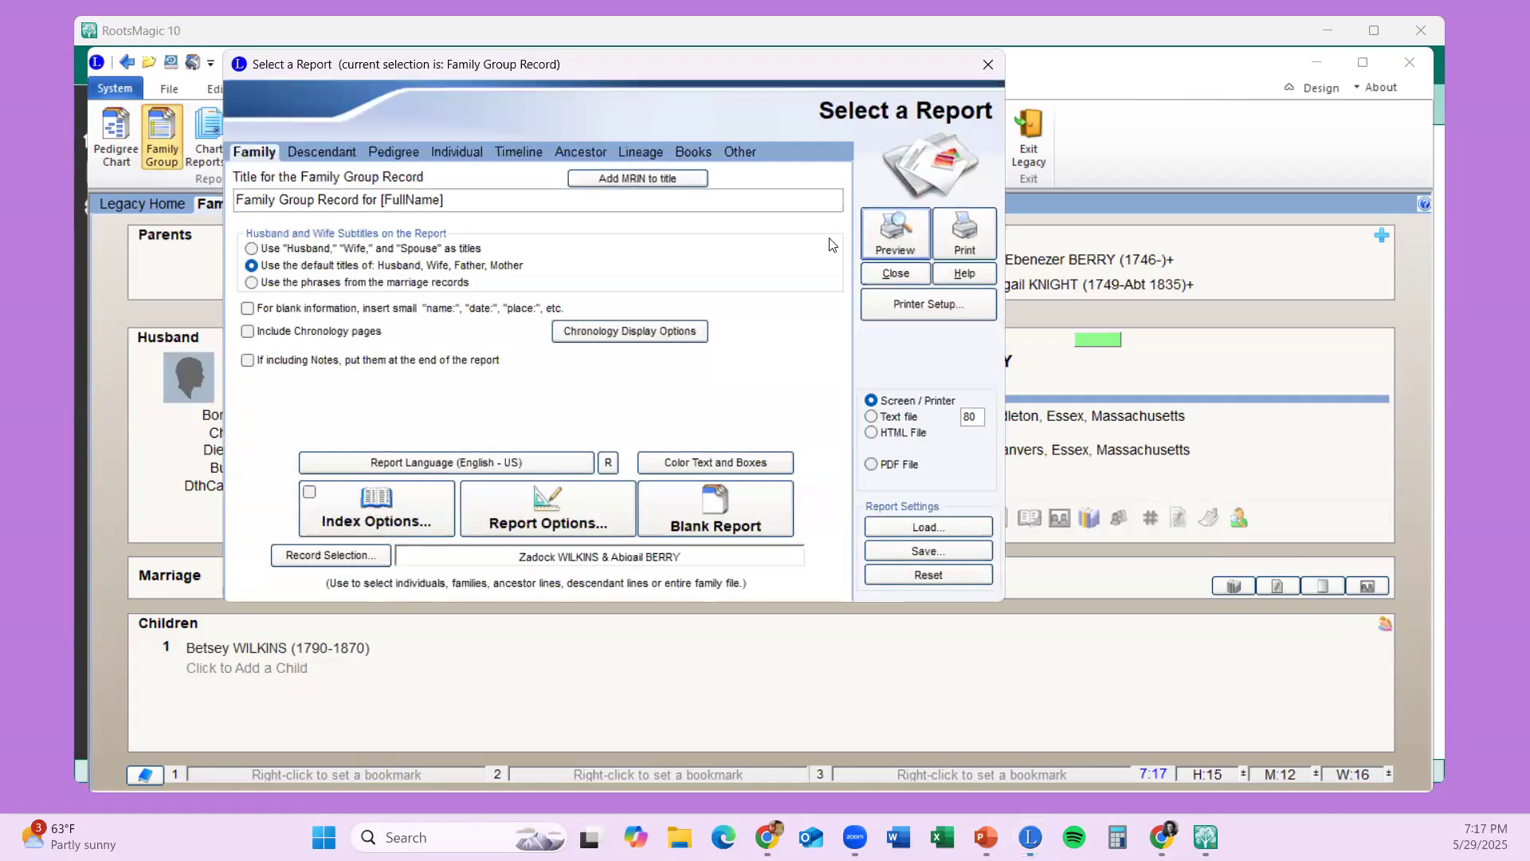
click(881, 232)
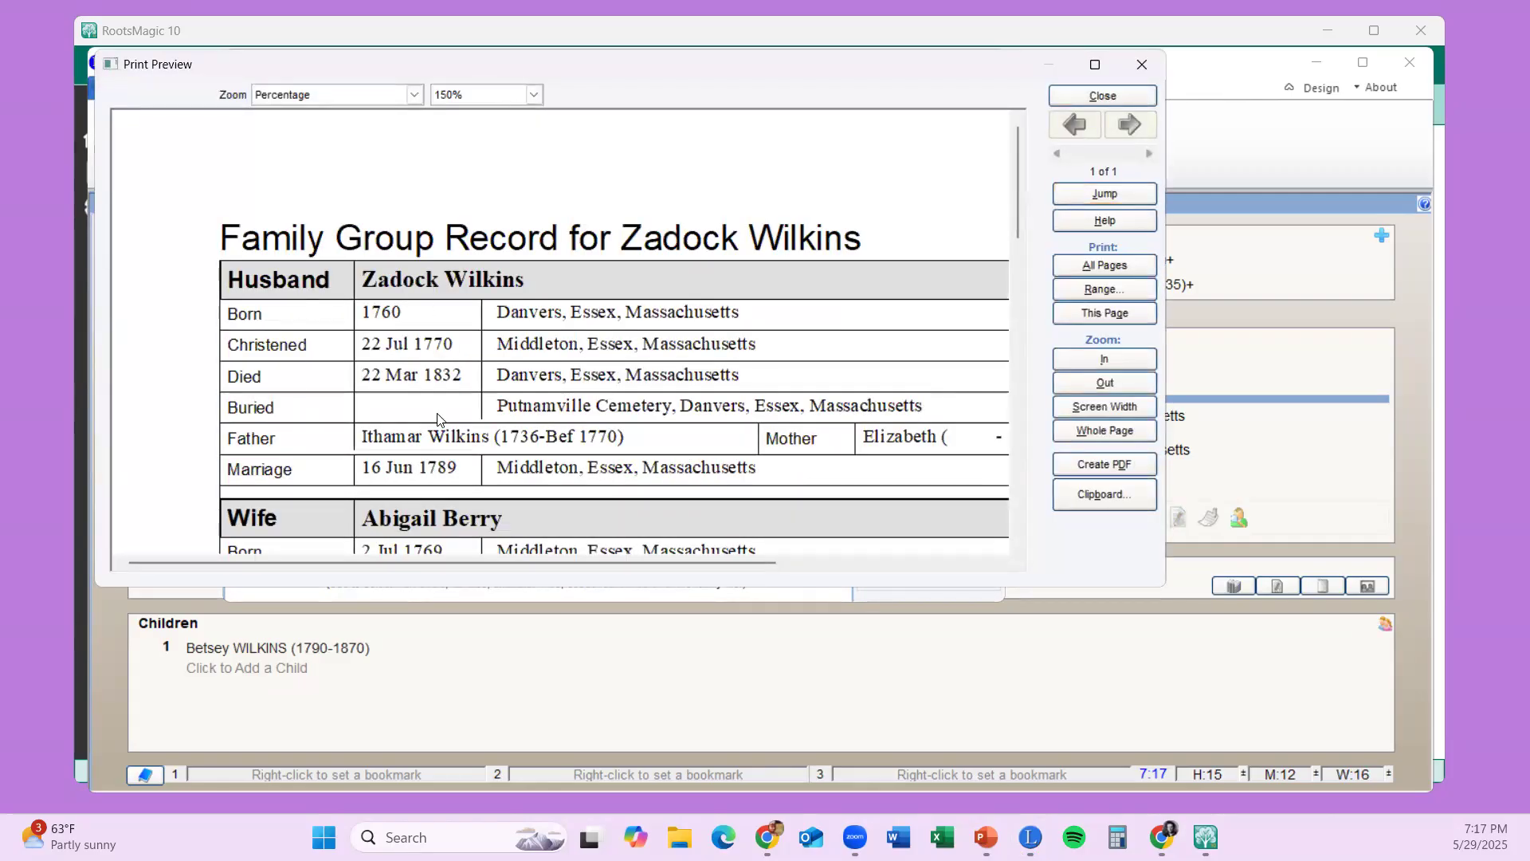
scroll(733, 331, down, 5)
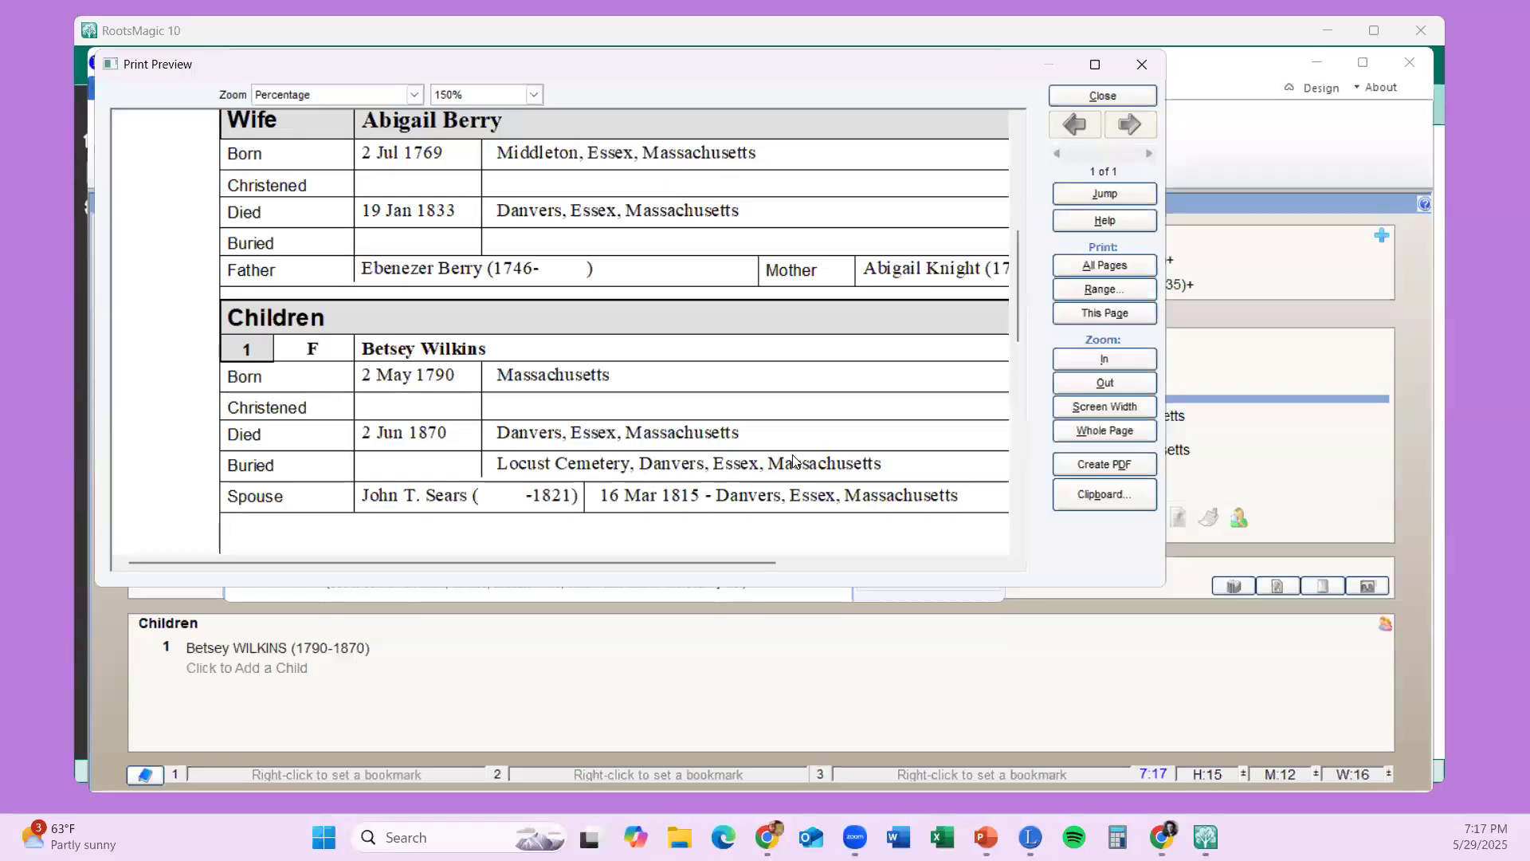
scroll(793, 461, up, 5)
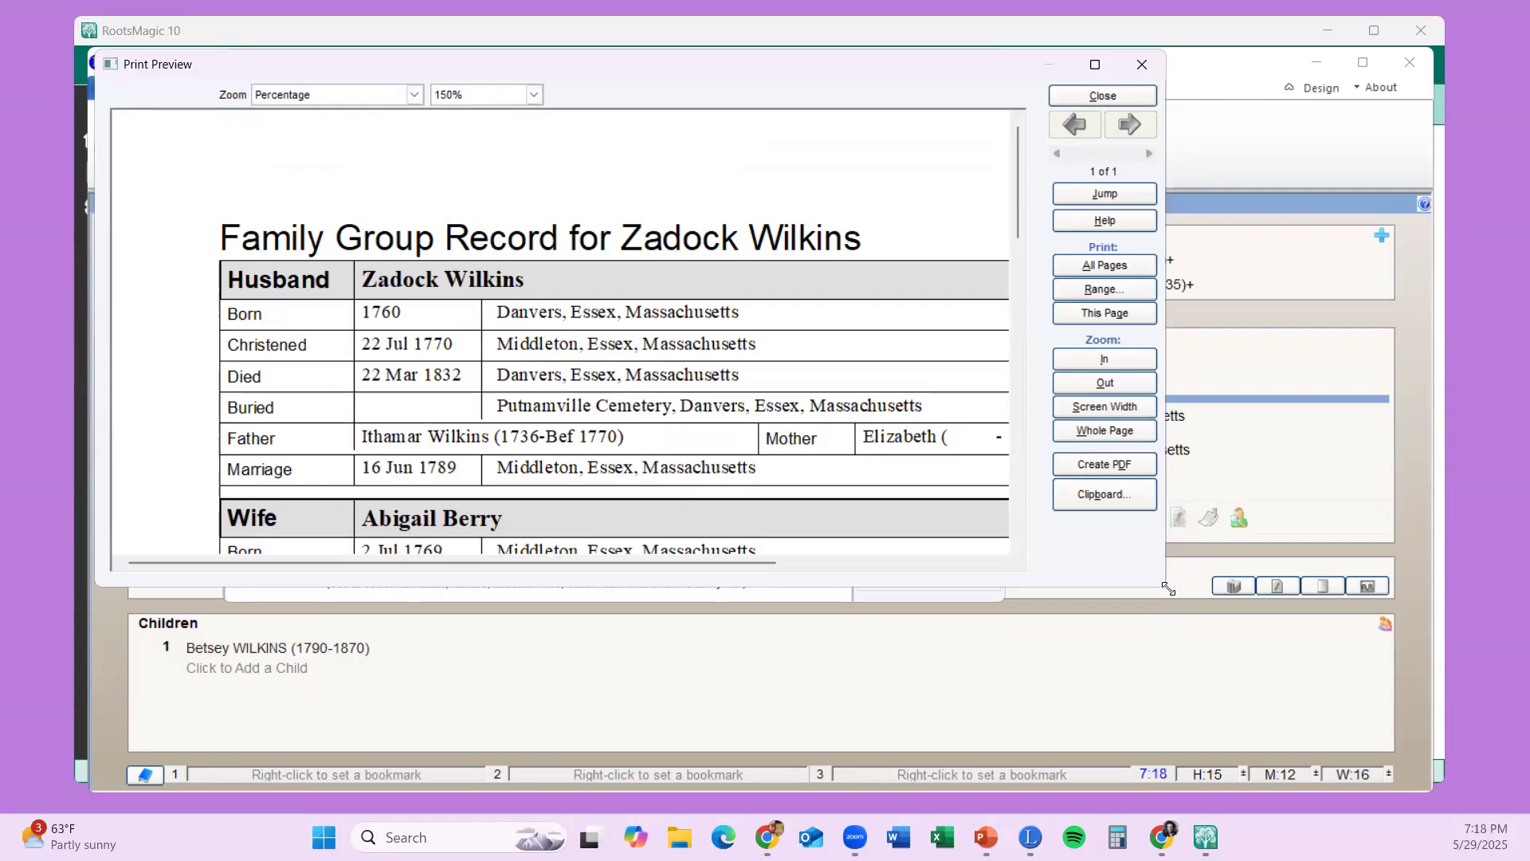
drag(1168, 588, 1426, 717)
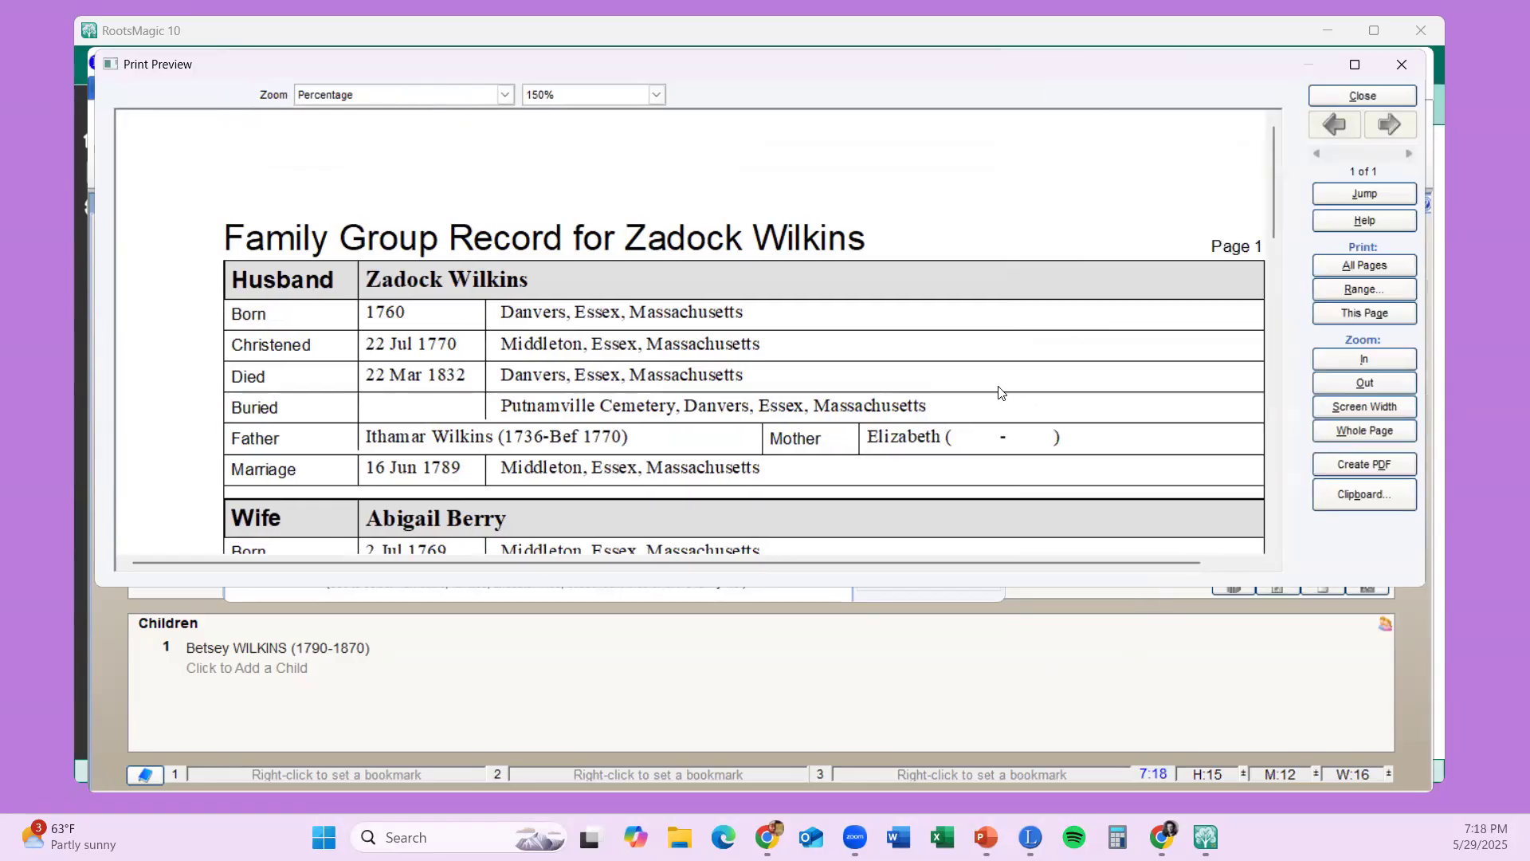
- Examine the husband, wife and children sections of the widened record, and close the preview and the report selection
scroll(1000, 390, down, 5)
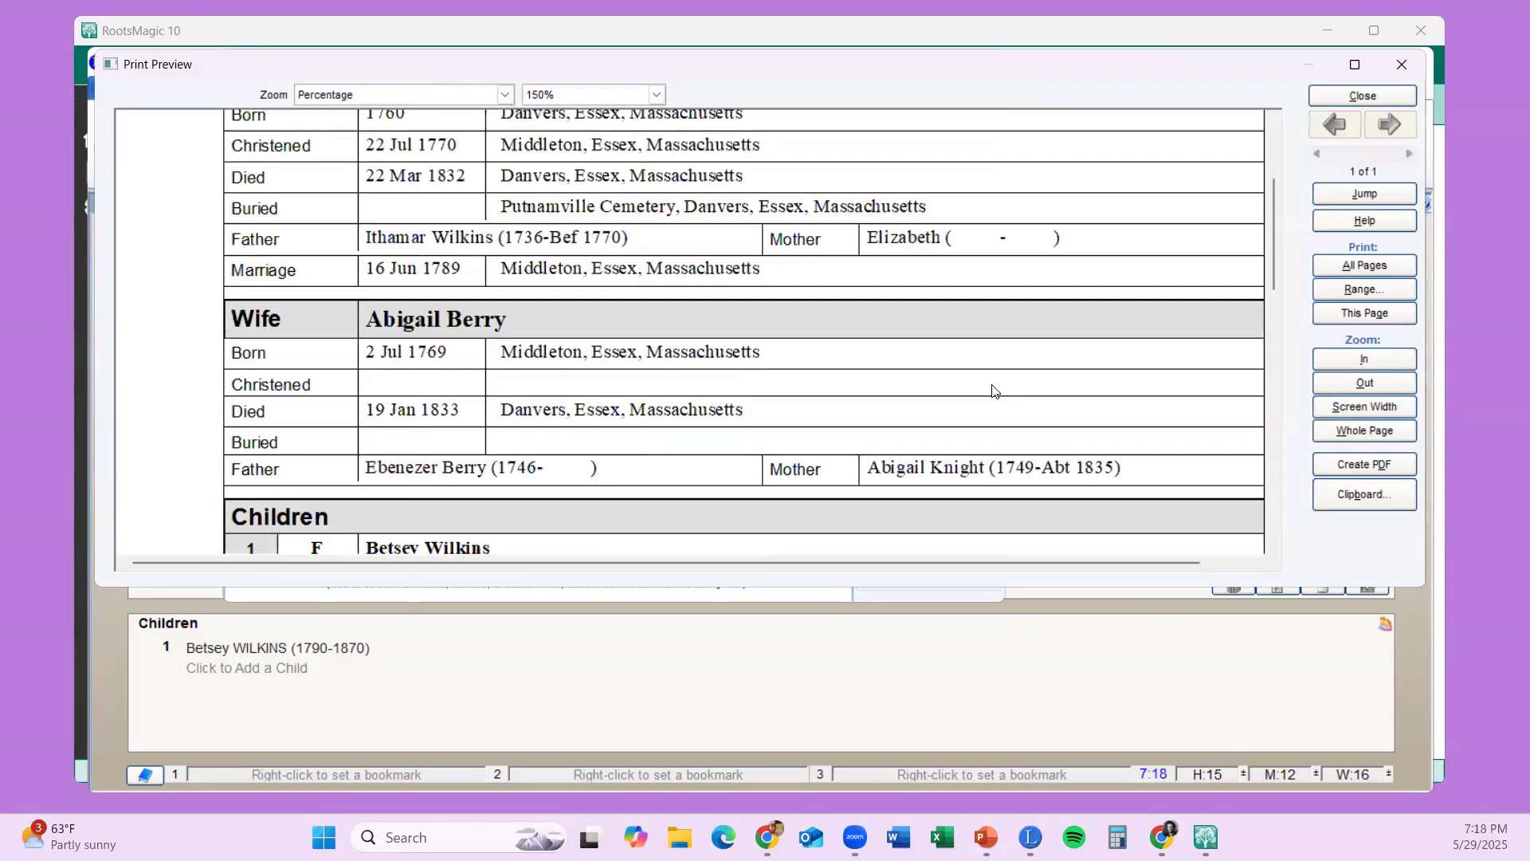
scroll(989, 388, down, 3)
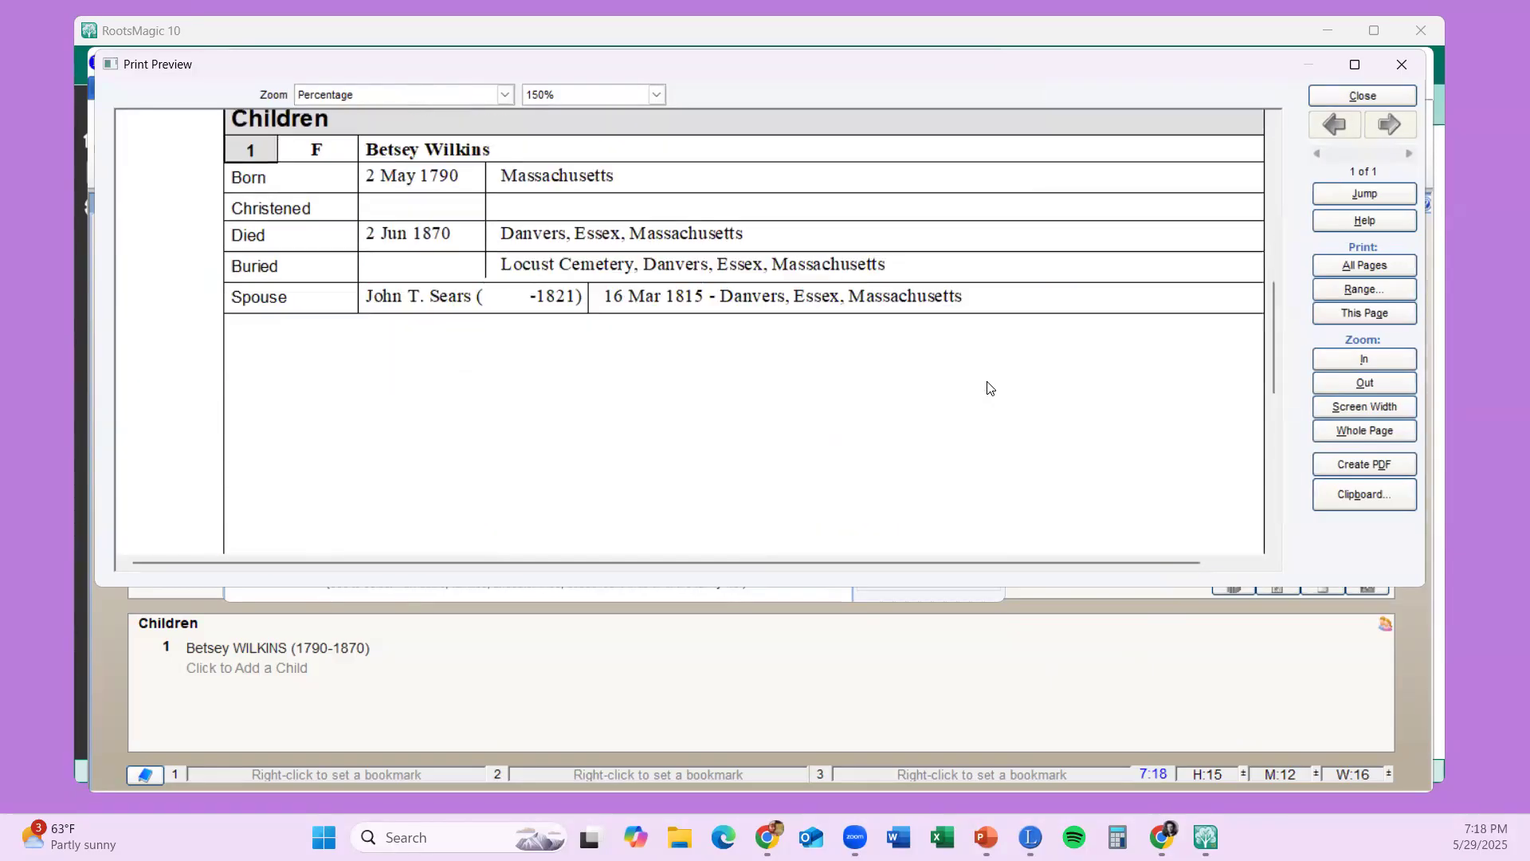
scroll(988, 388, up, 8)
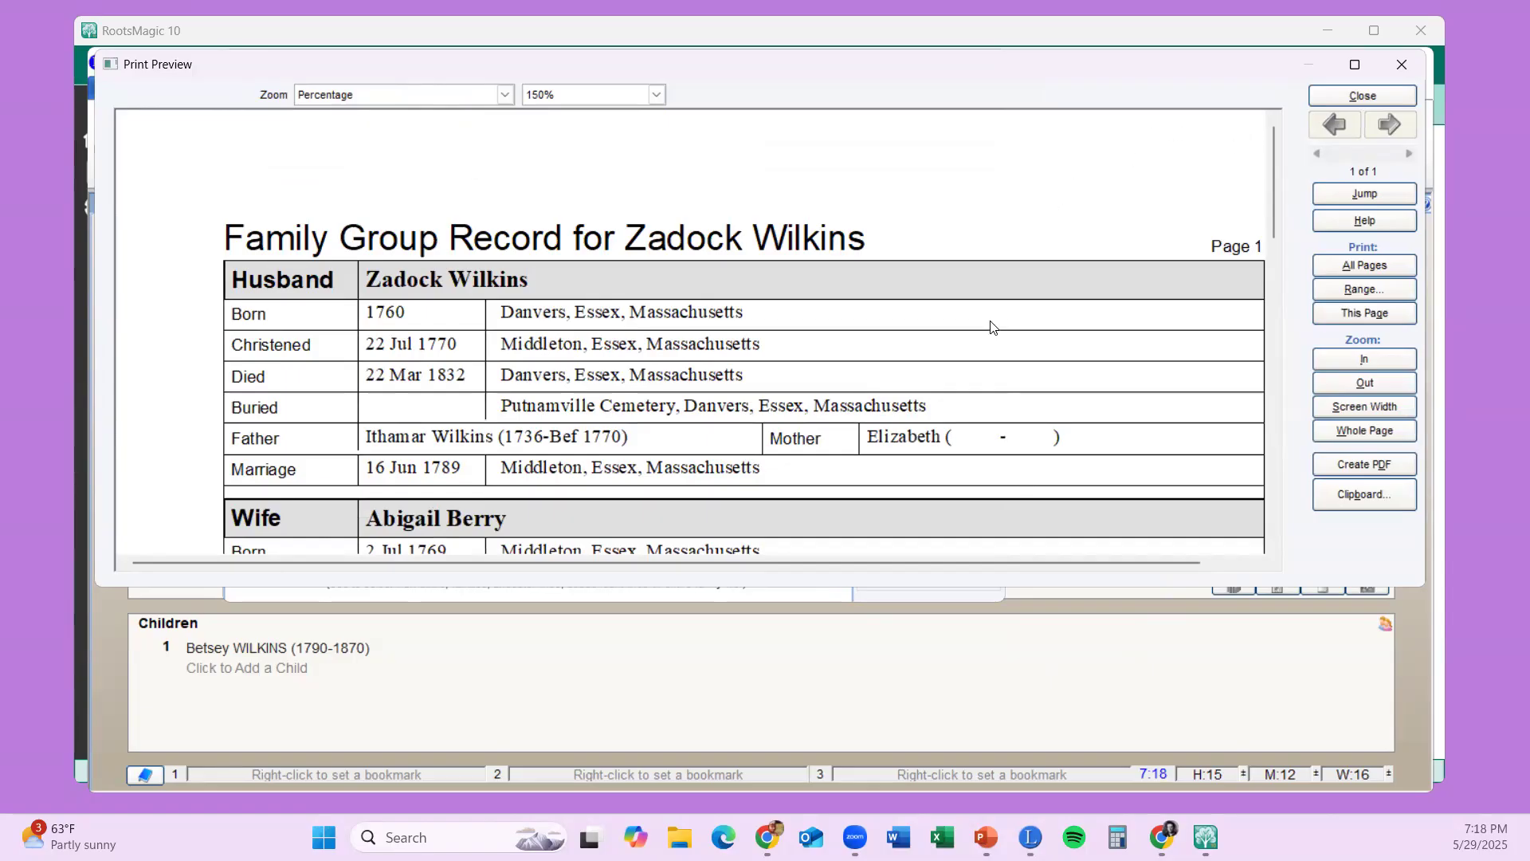
scroll(991, 327, down, 5)
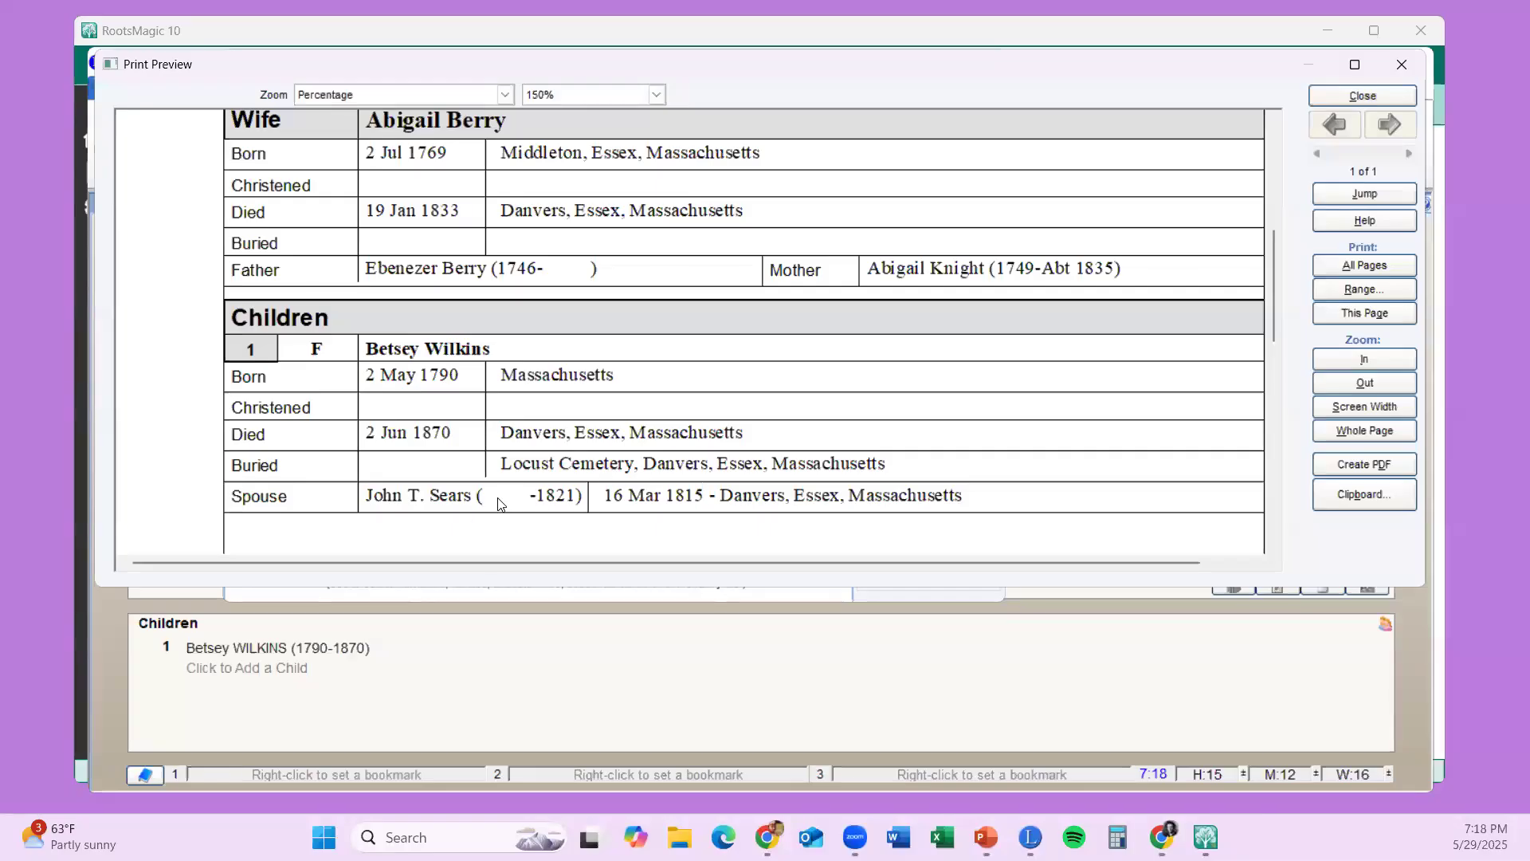
scroll(1044, 415, up, 5)
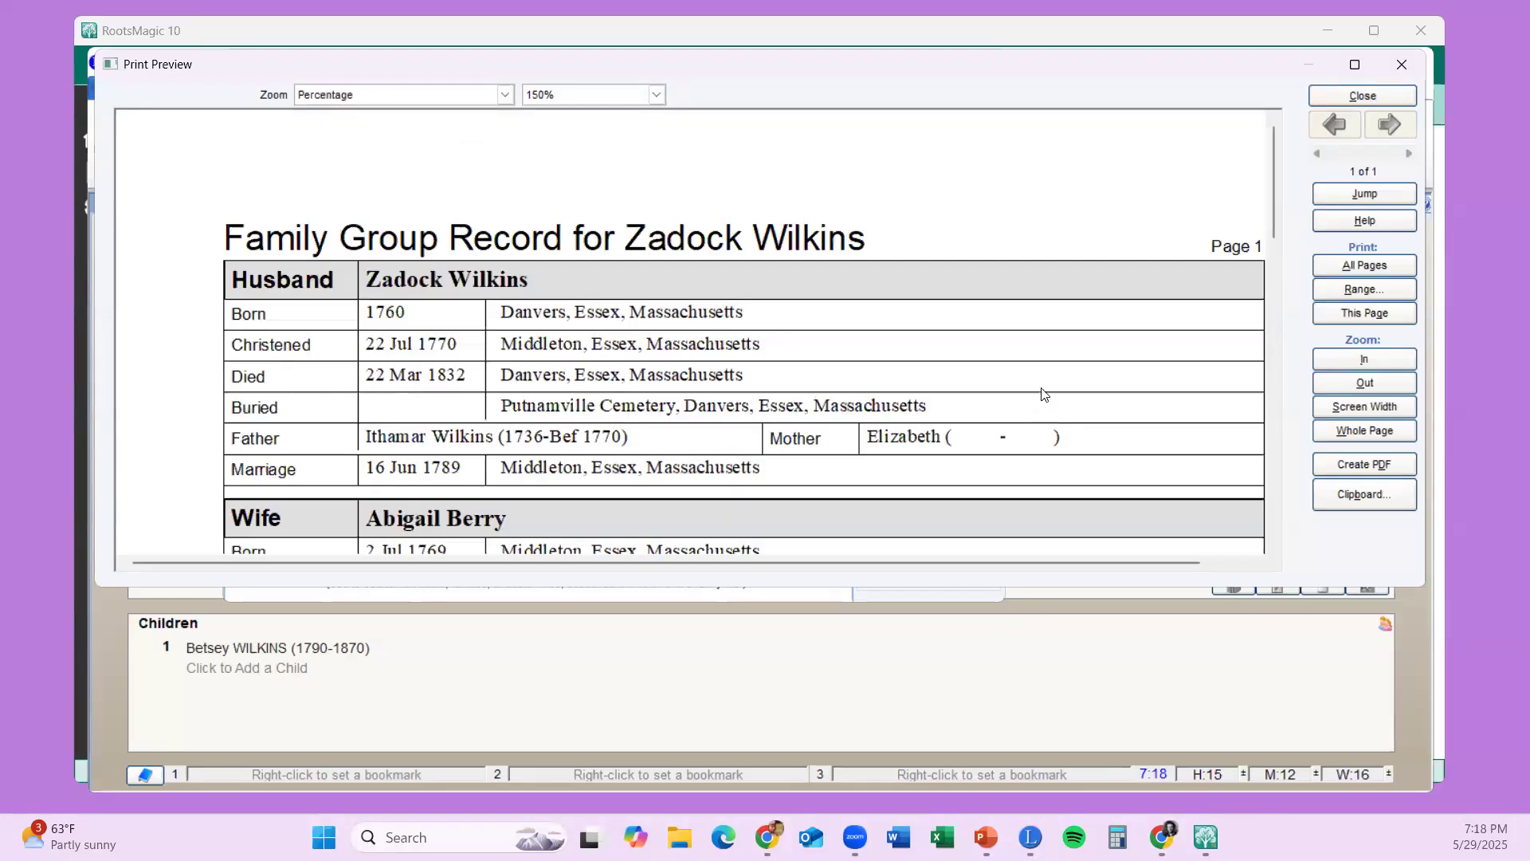
click(1345, 97)
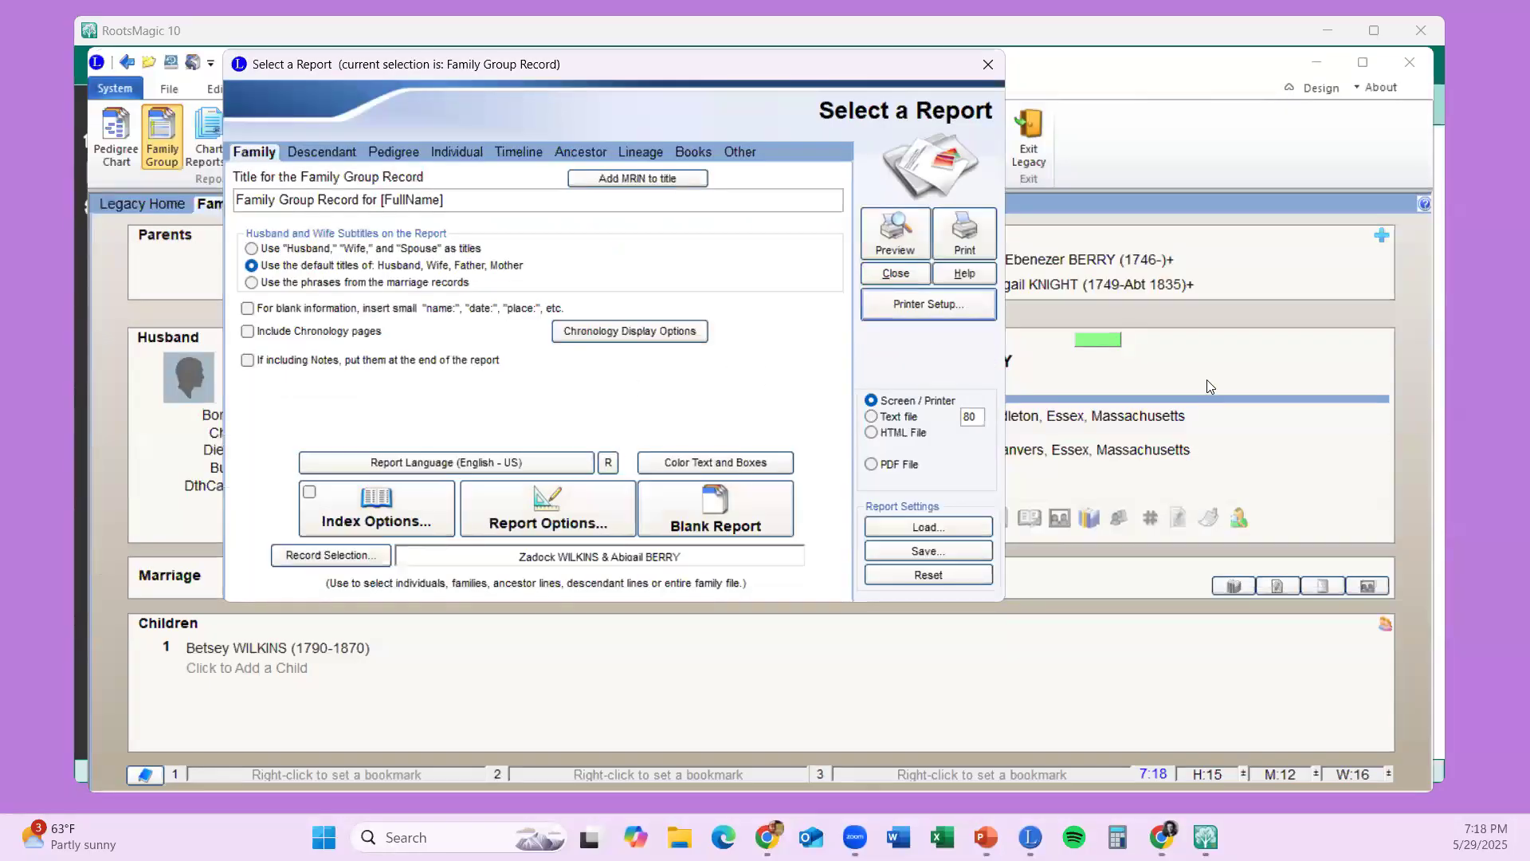
click(893, 275)
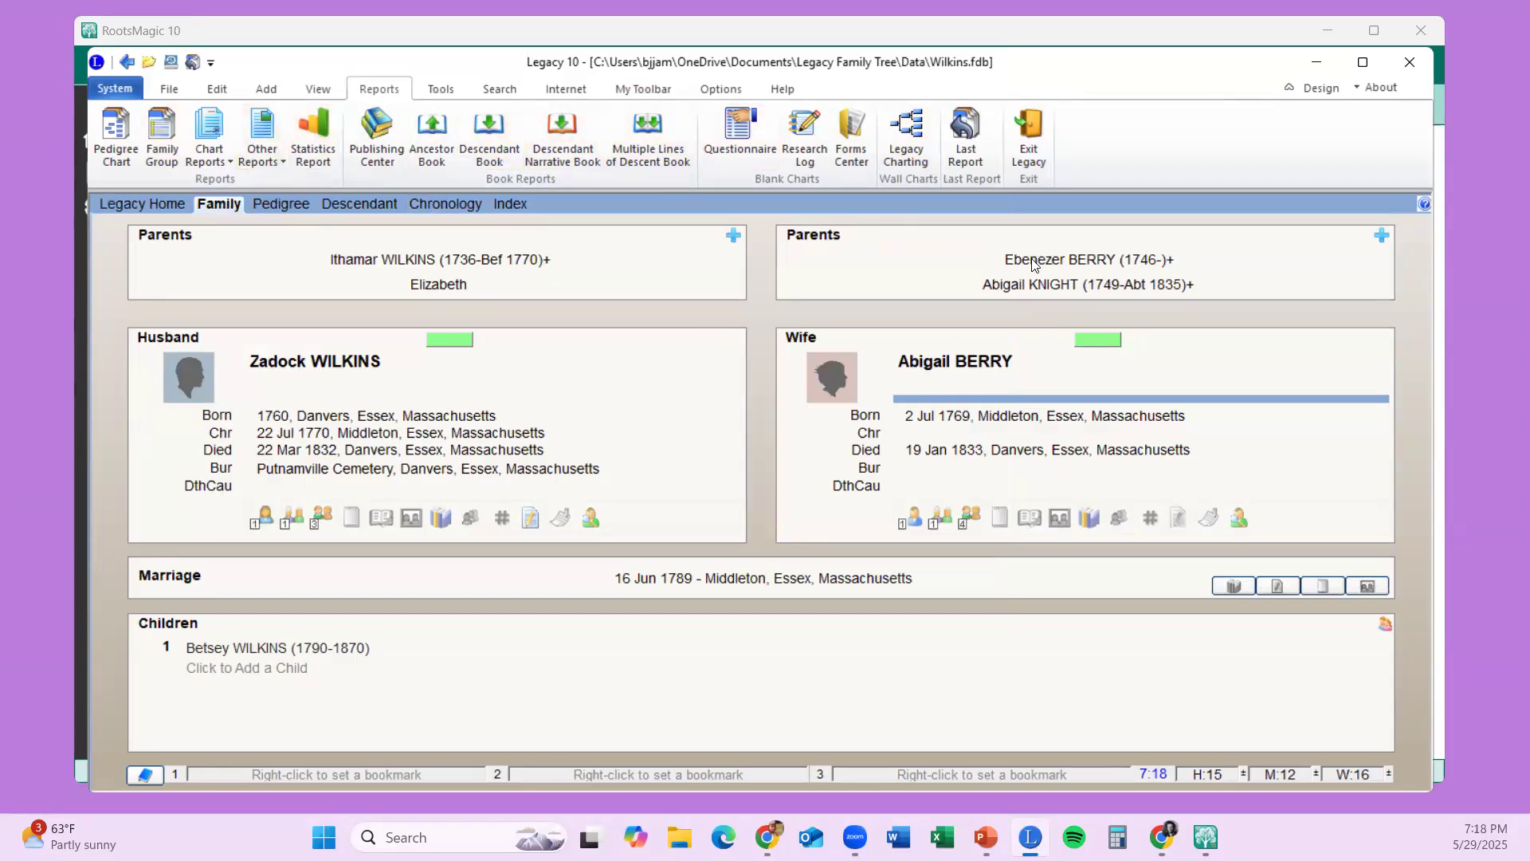
- Follow the husband's paternal line back two generations and open the Descendant Book report options for that ancestor
click(484, 265)
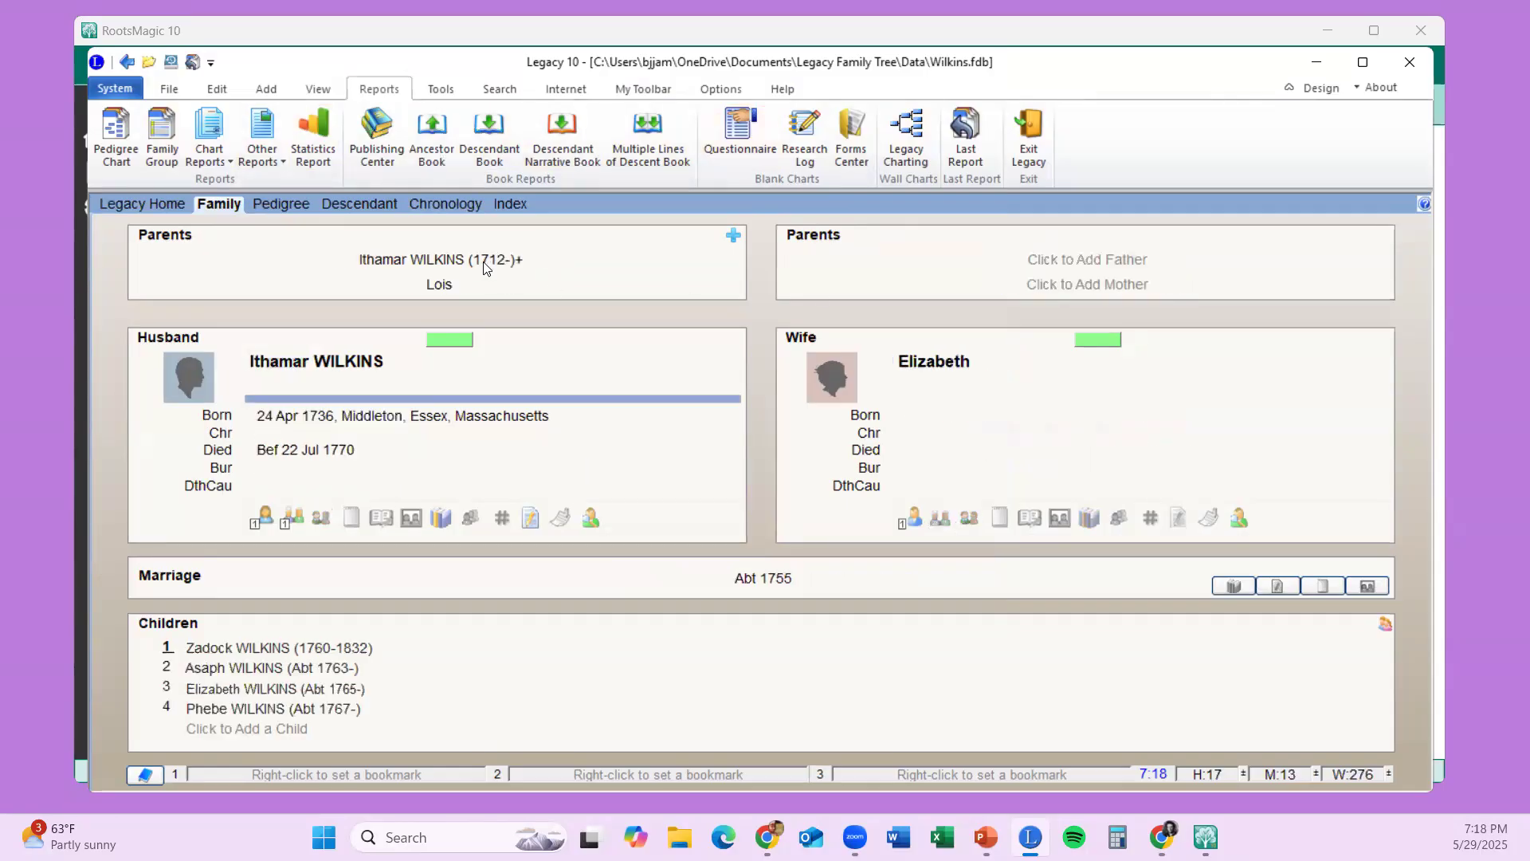
click(484, 265)
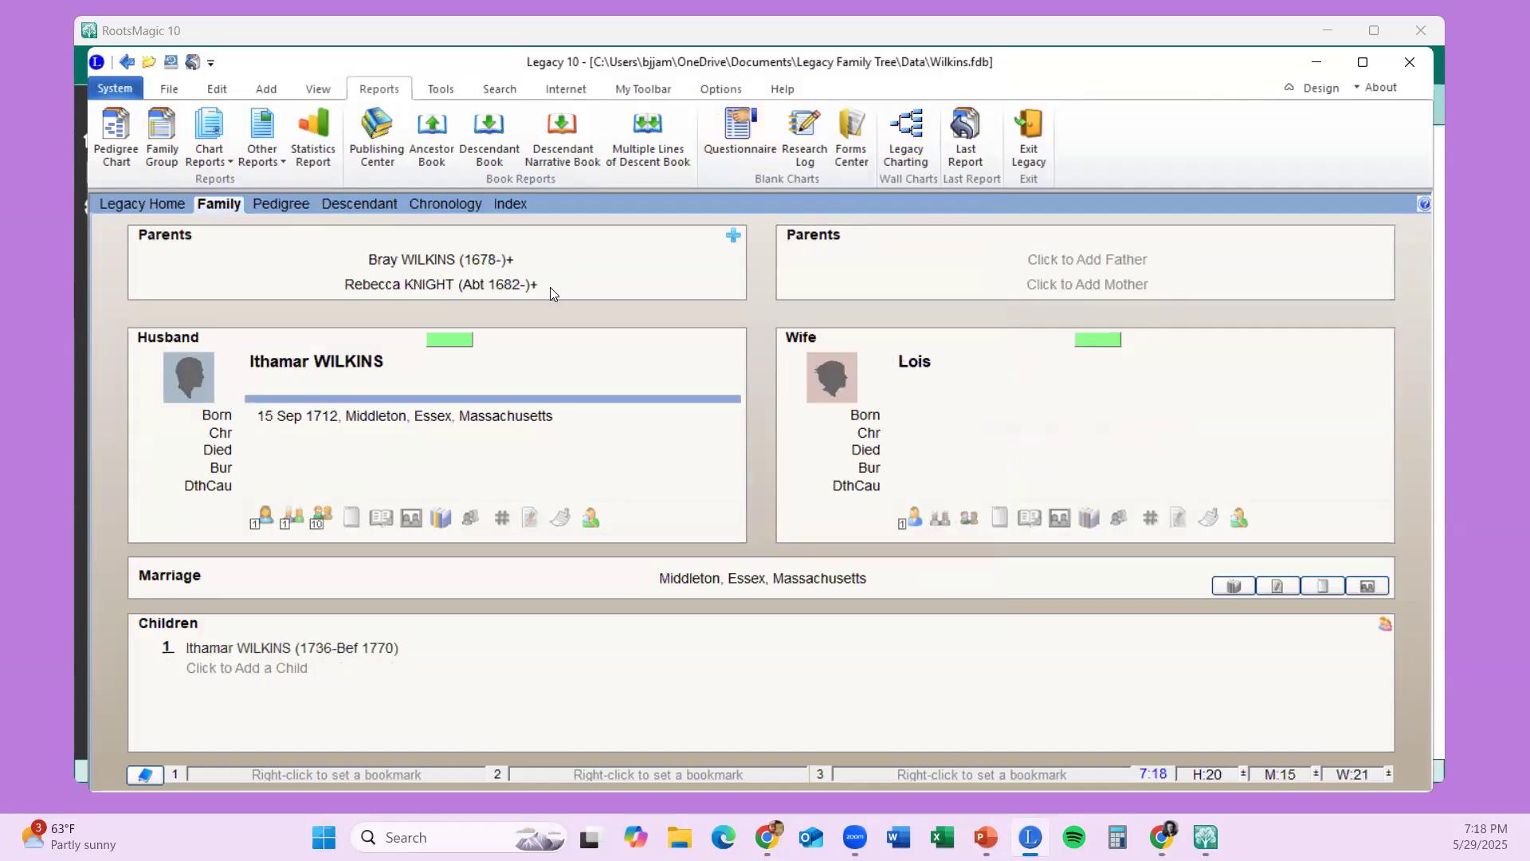
click(489, 131)
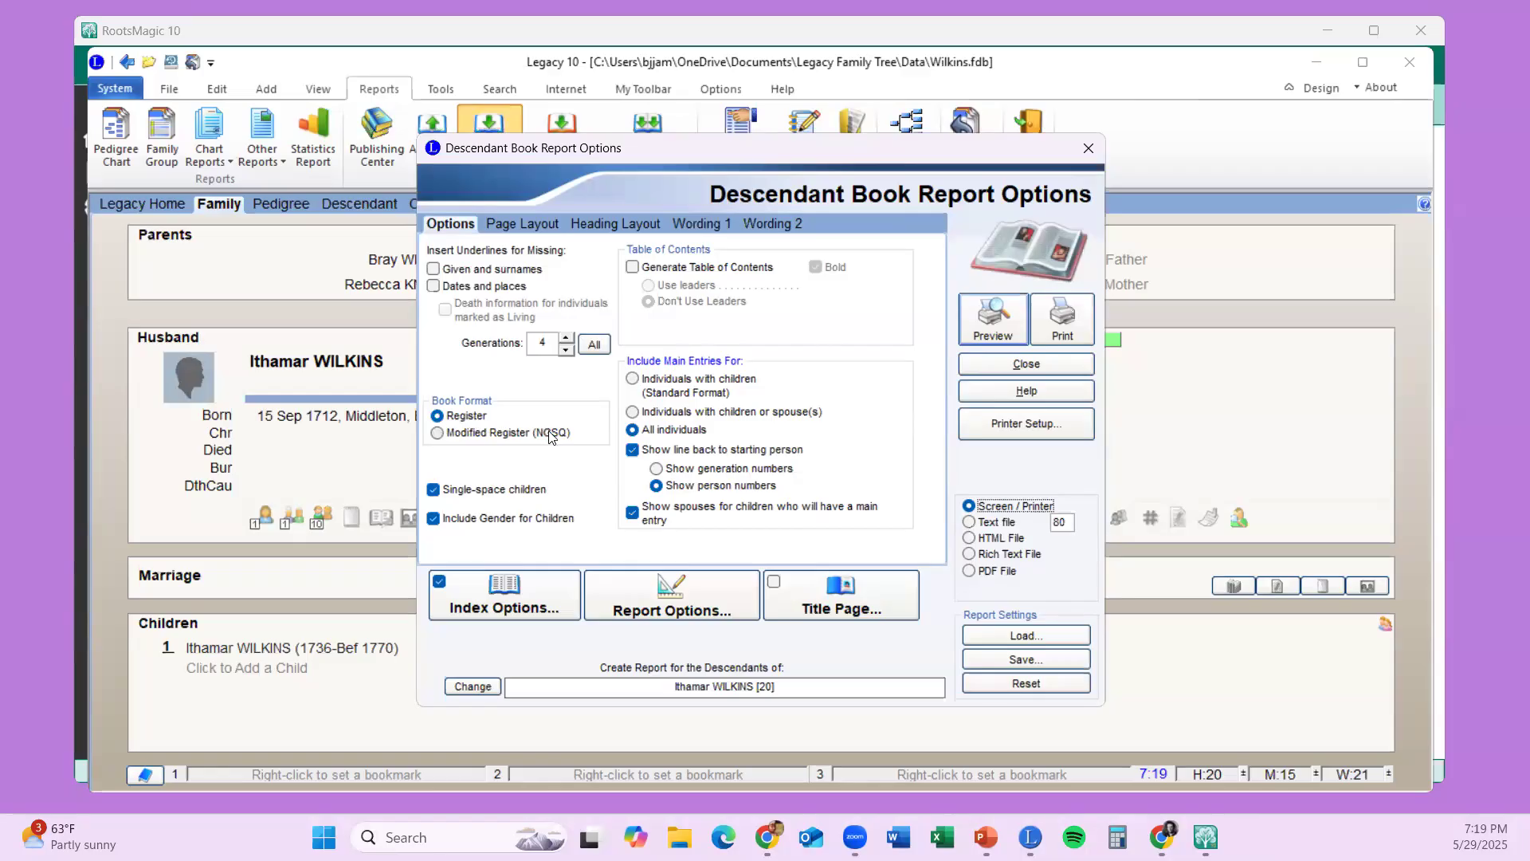
- Examine the Descendant Book's format, page layout, heading, wording and name index options, keeping the Register book format
click(438, 434)
click(438, 415)
click(514, 224)
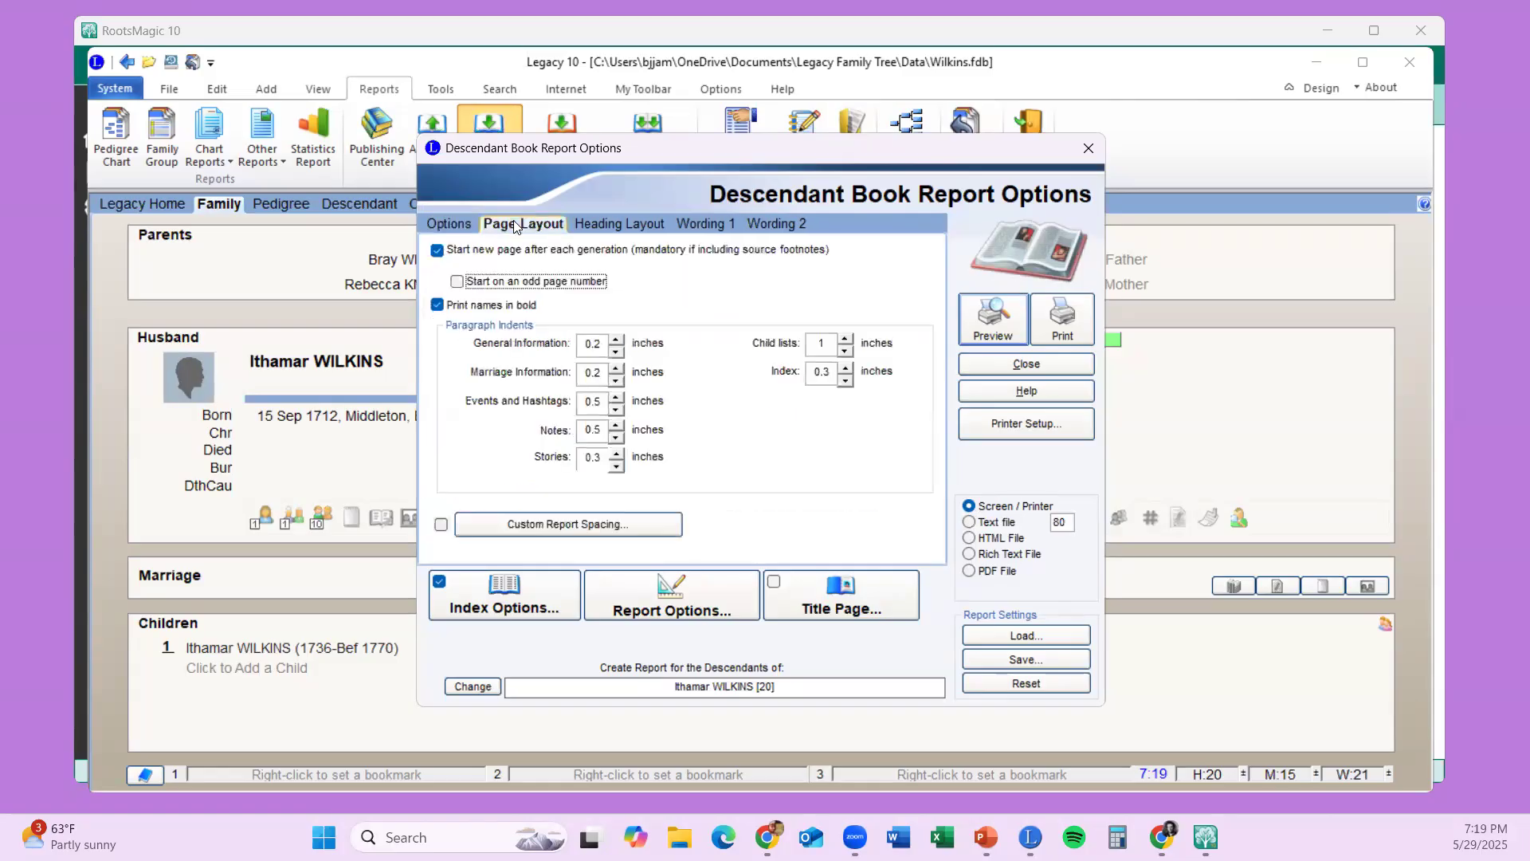
click(619, 226)
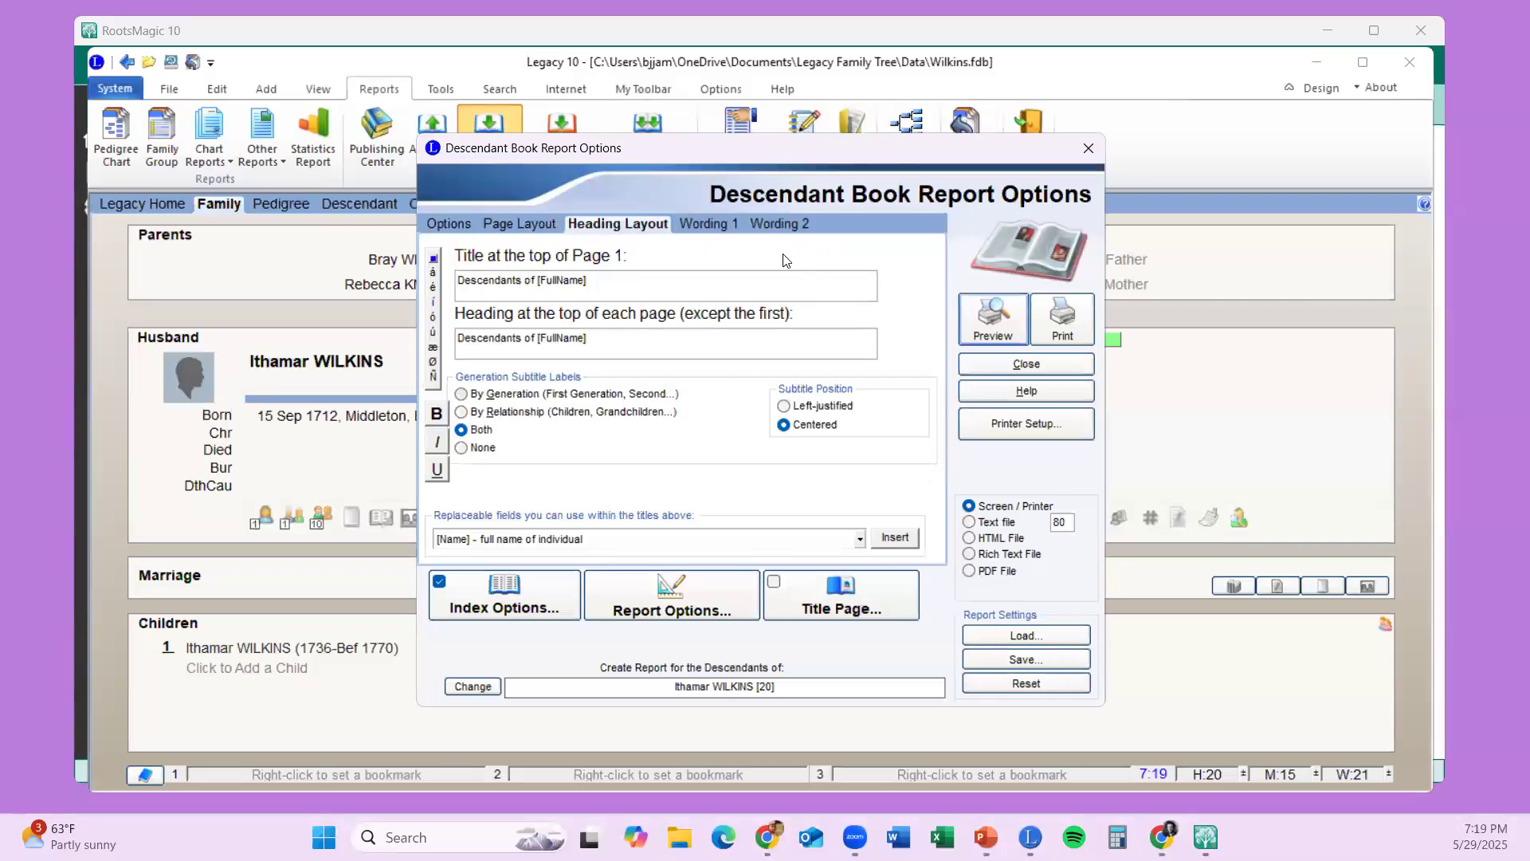
click(705, 226)
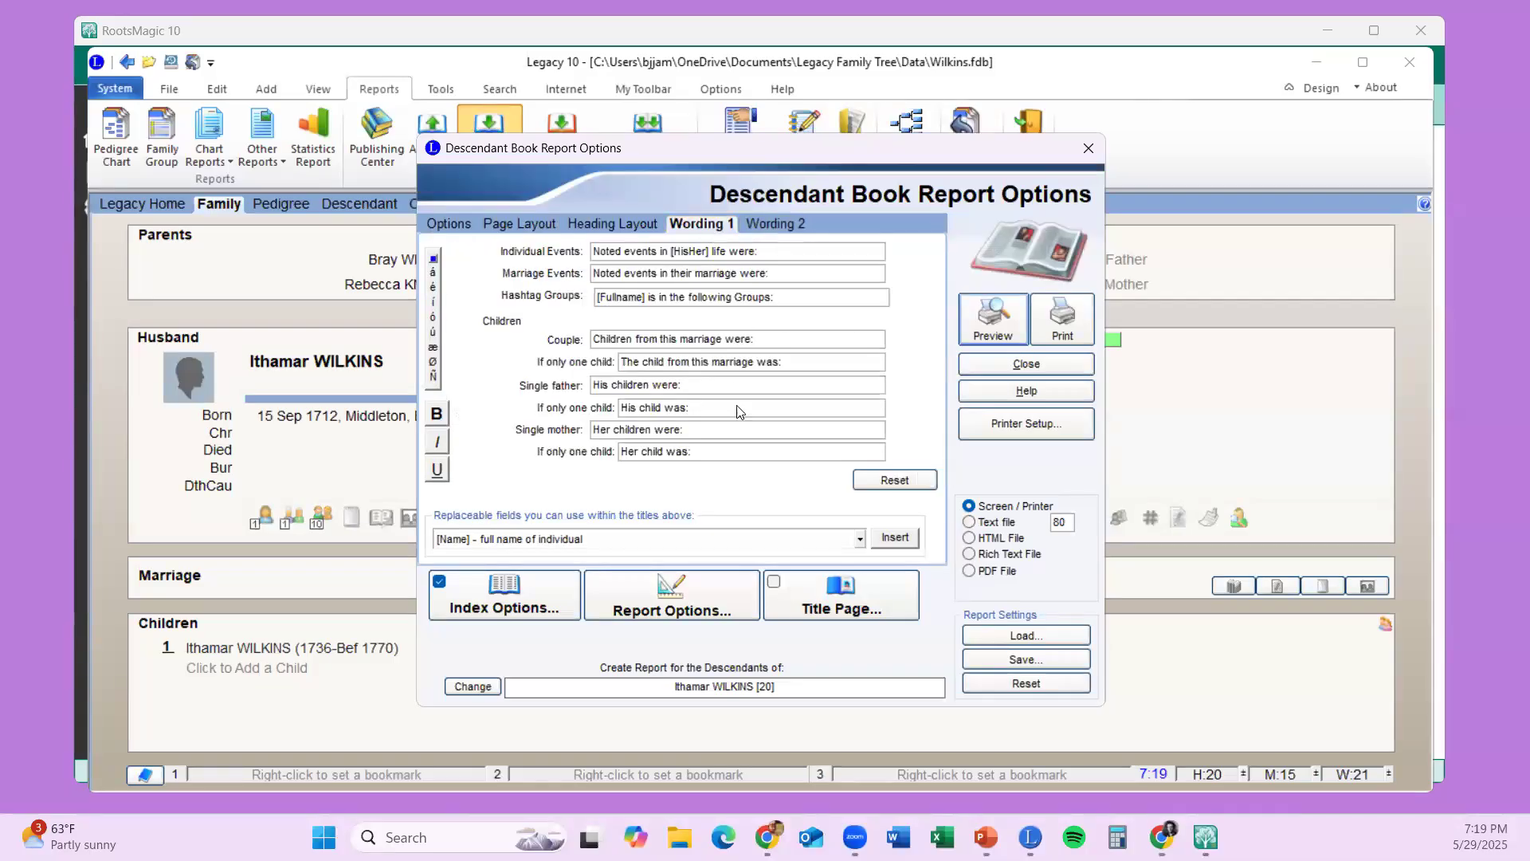
click(757, 228)
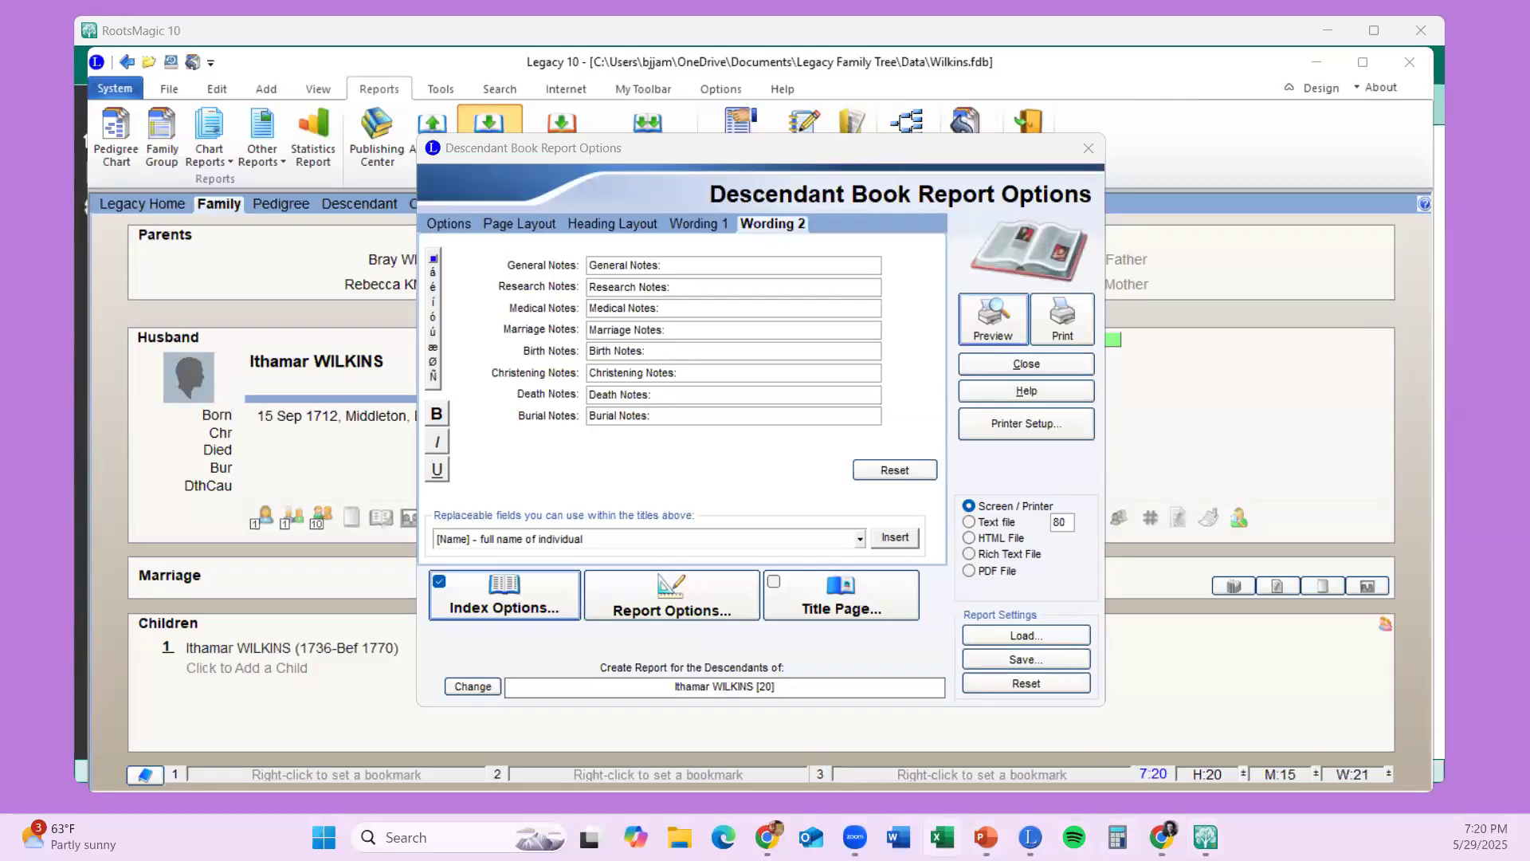
mouse_move(1030, 837)
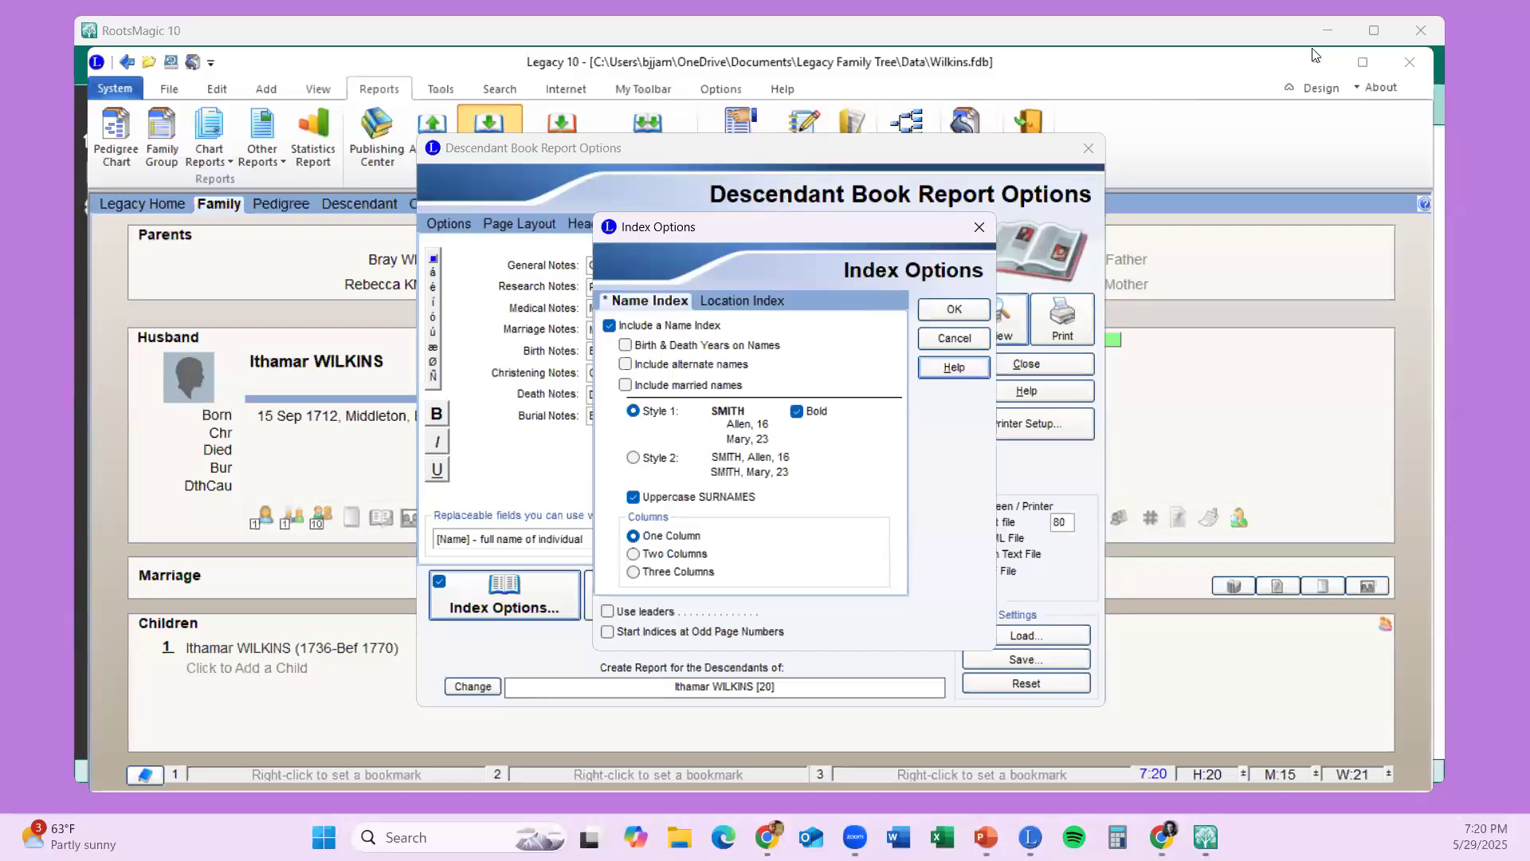
click(955, 341)
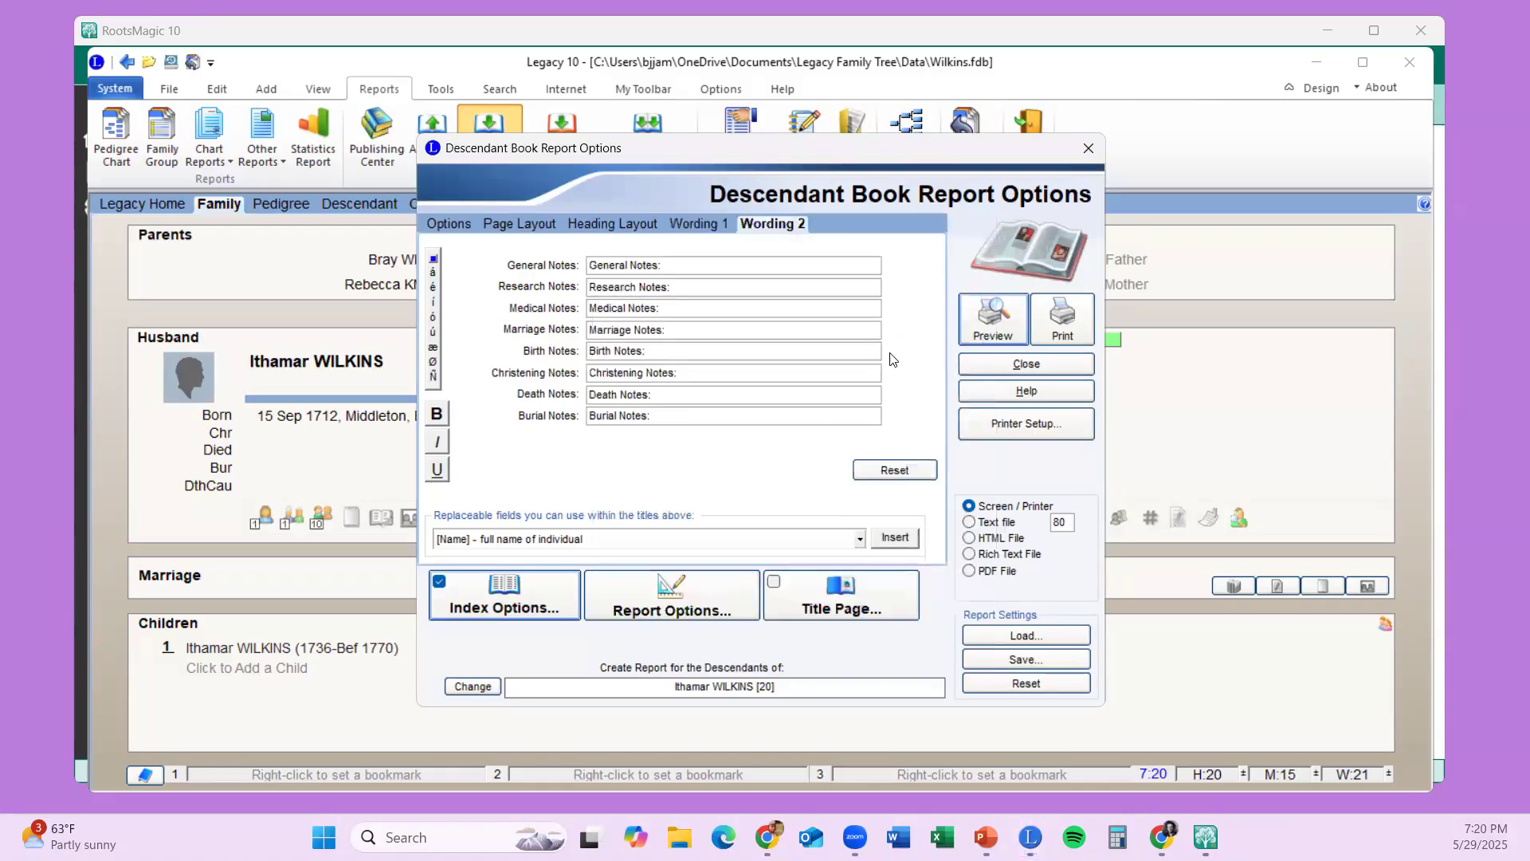
- Create the Descendant Book as a rich text file named wilkins, accepting endnotes at the end of the book
click(1012, 555)
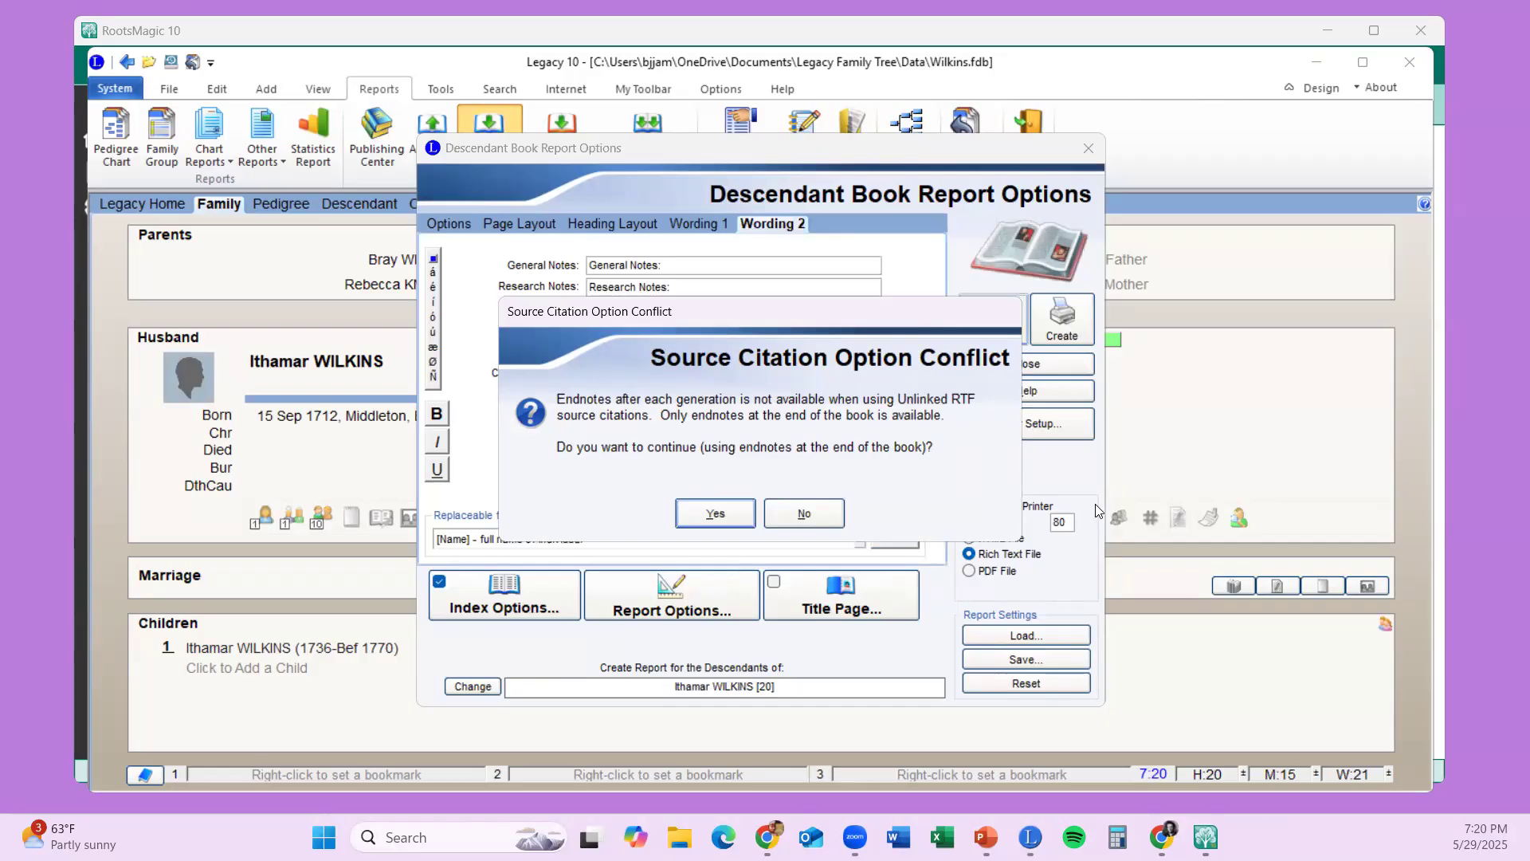
click(711, 514)
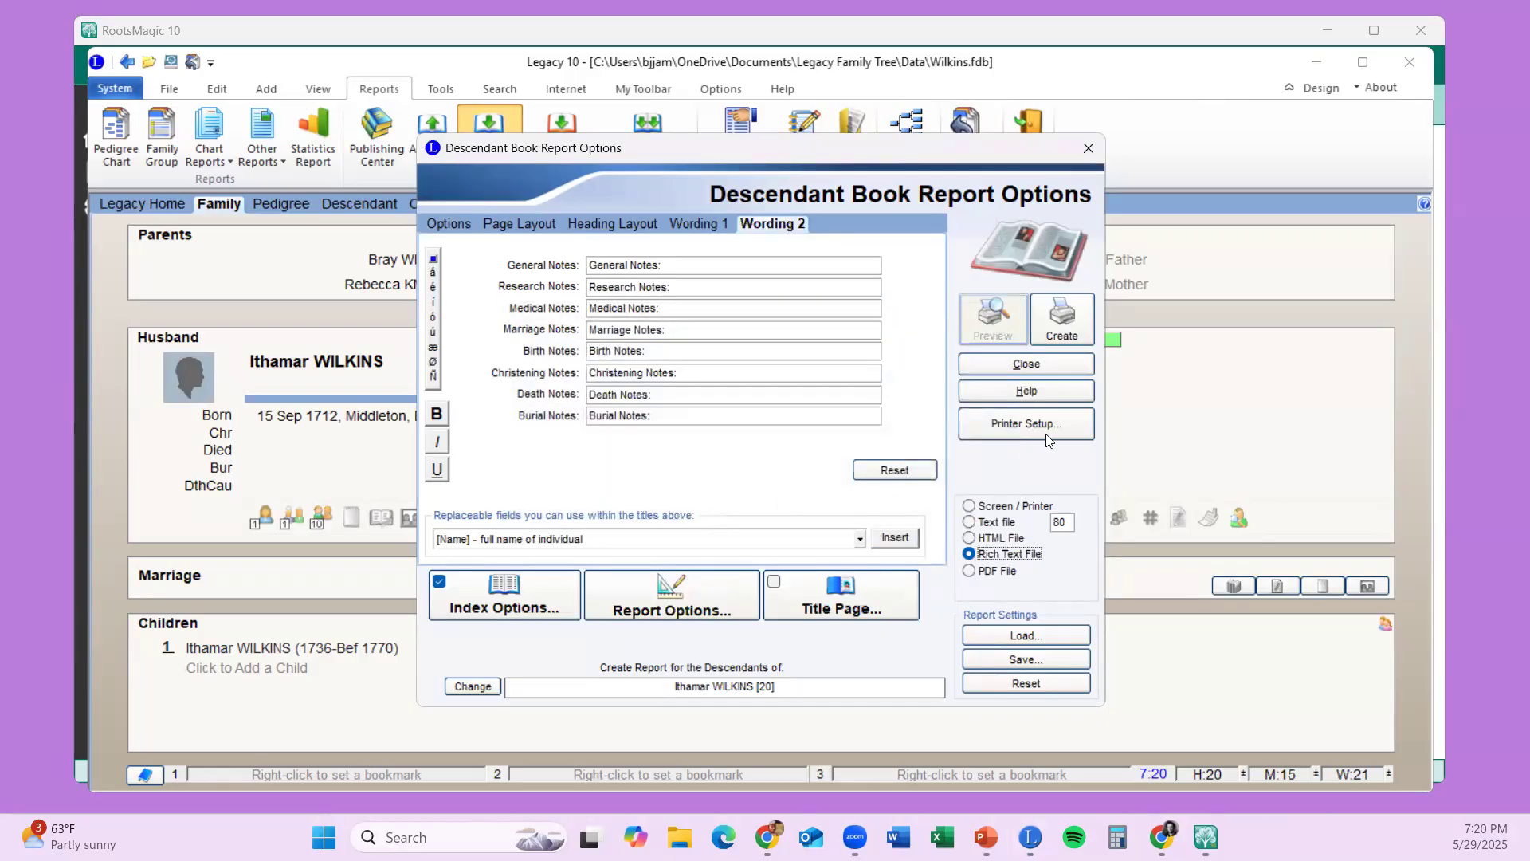
click(1066, 315)
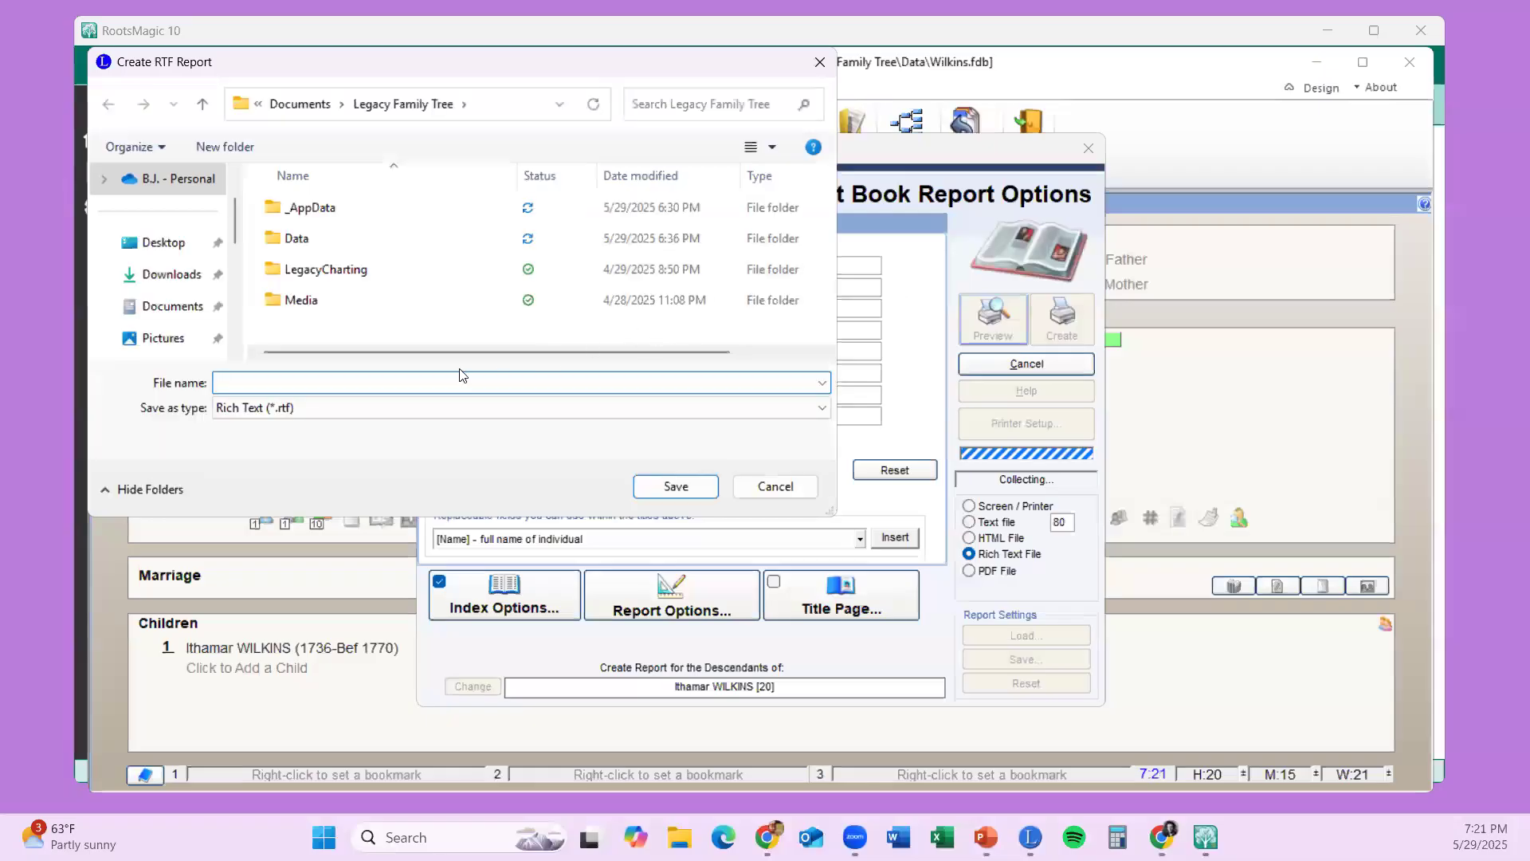
text(wilkins)
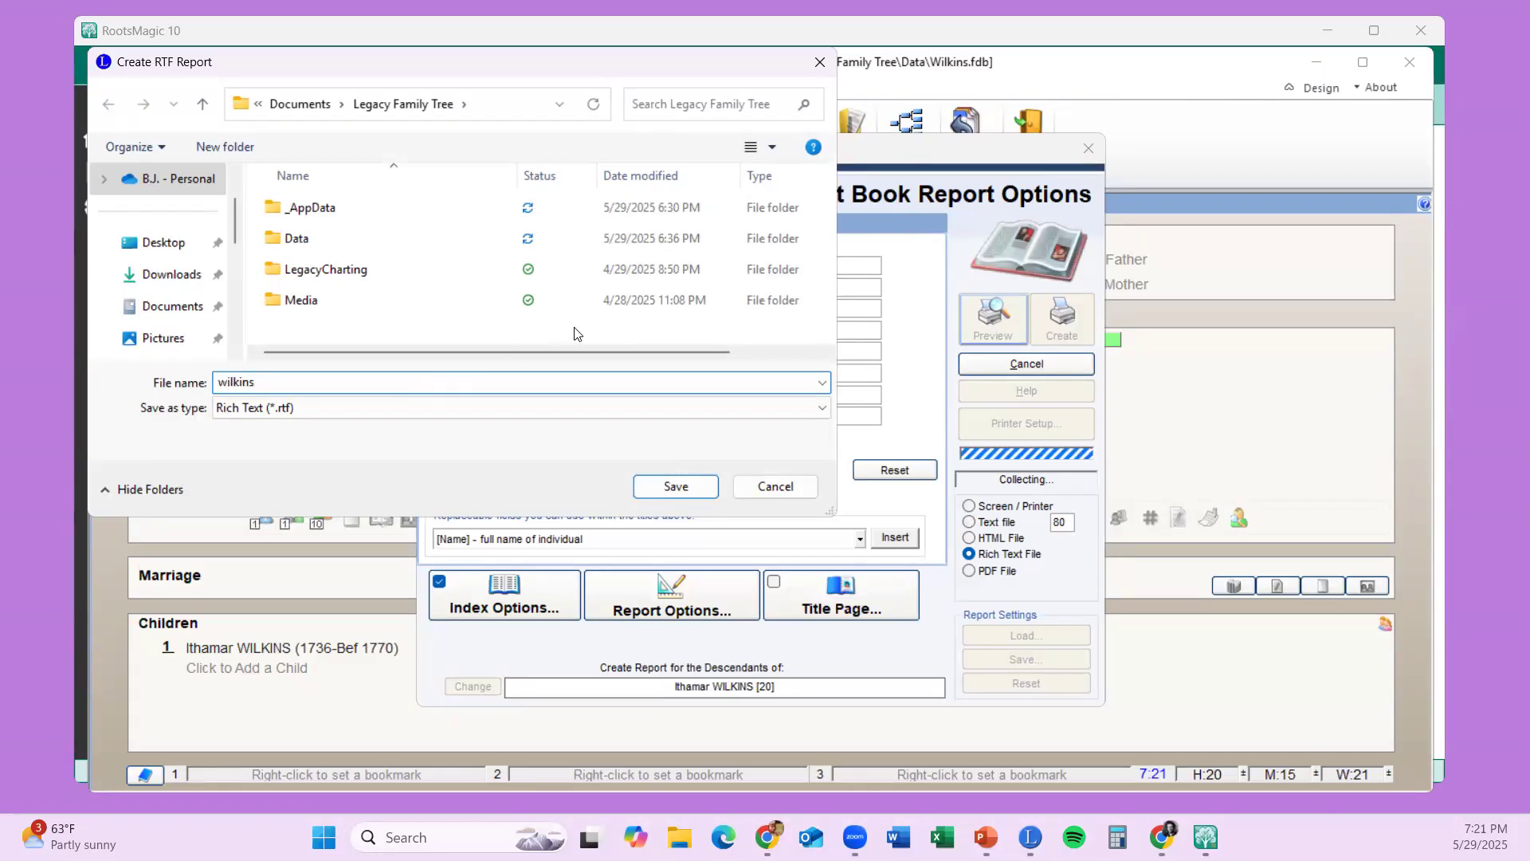
click(673, 486)
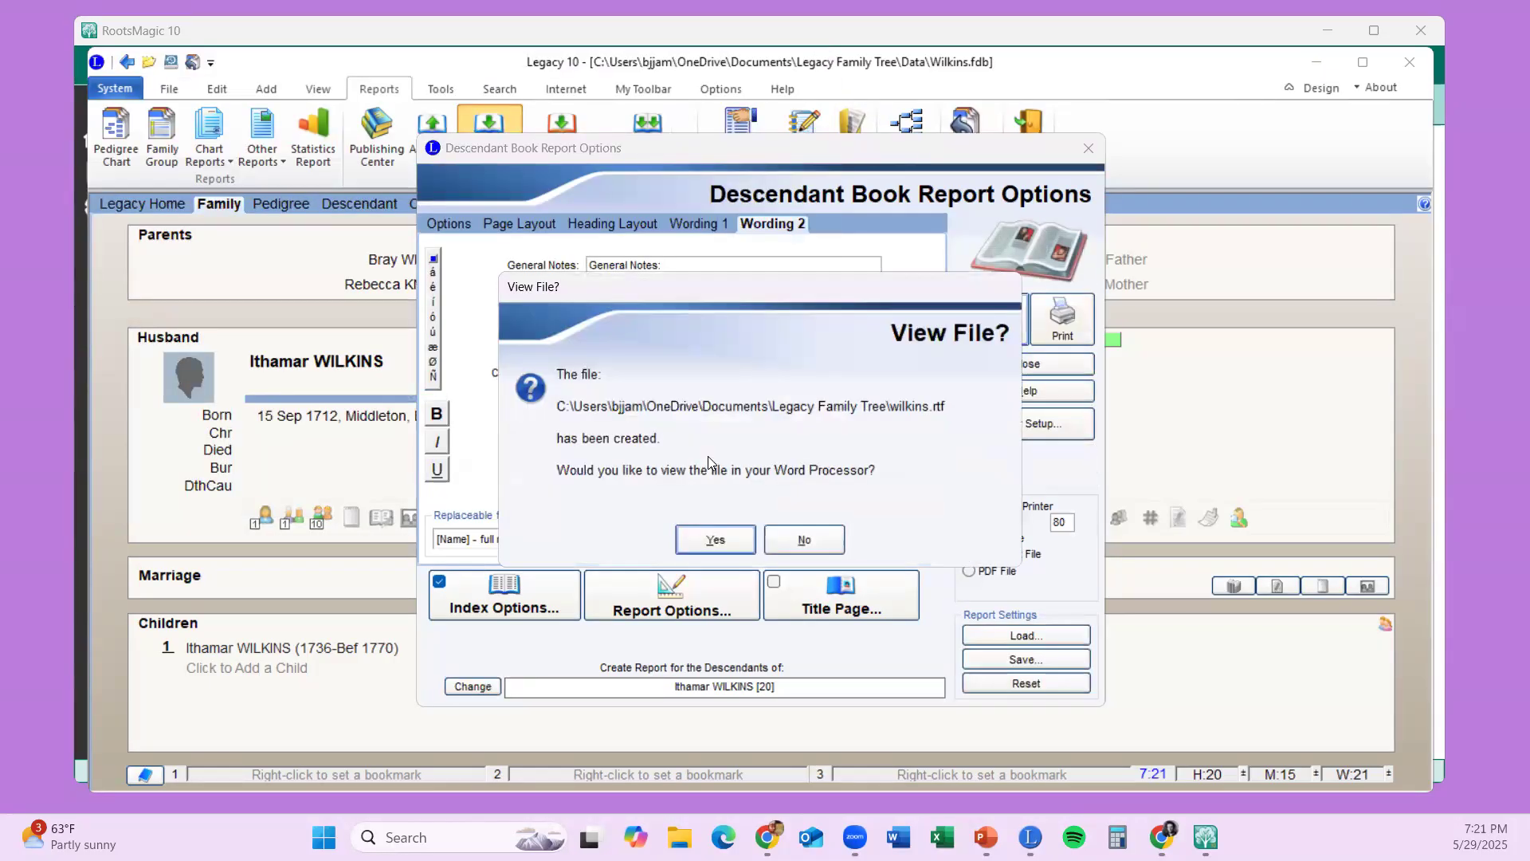
- Open the created wilkins rich text file in Word and go to the second generation page
click(717, 542)
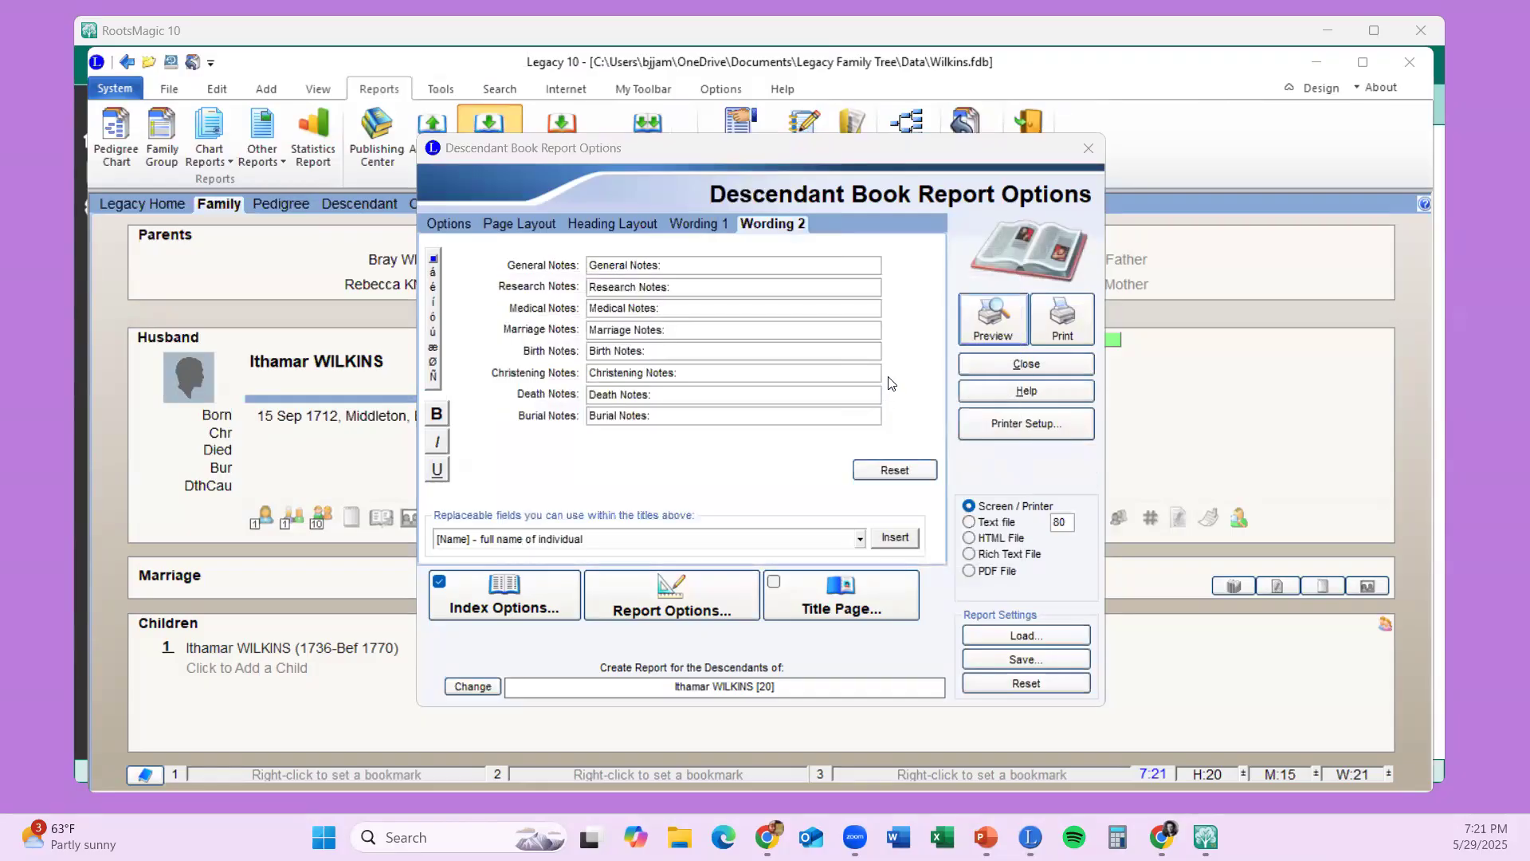
click(628, 363)
click(853, 712)
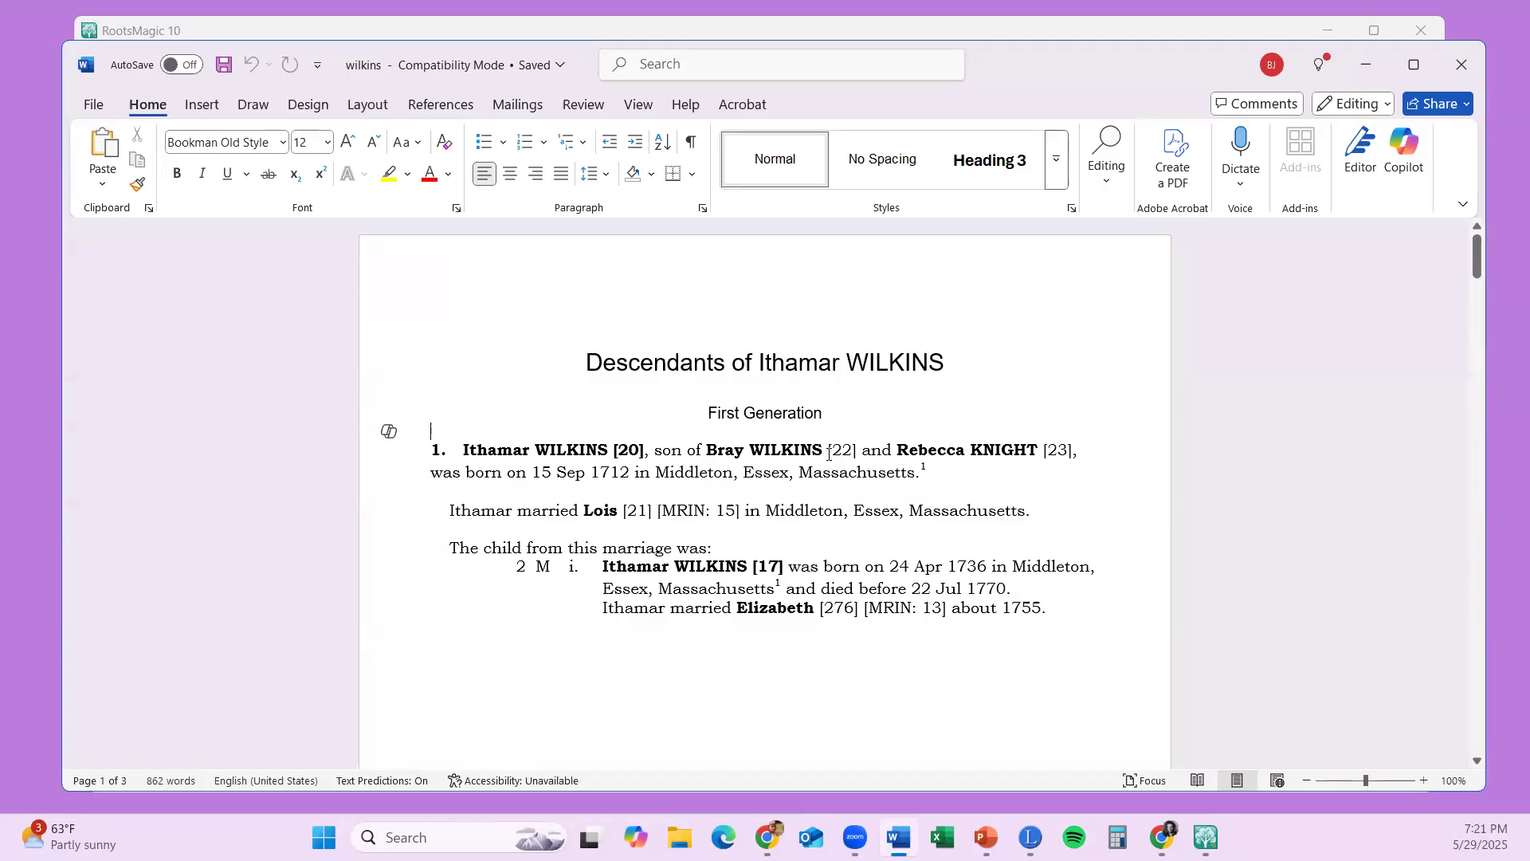
scroll(829, 454, down, 1)
scroll(828, 455, down, 10)
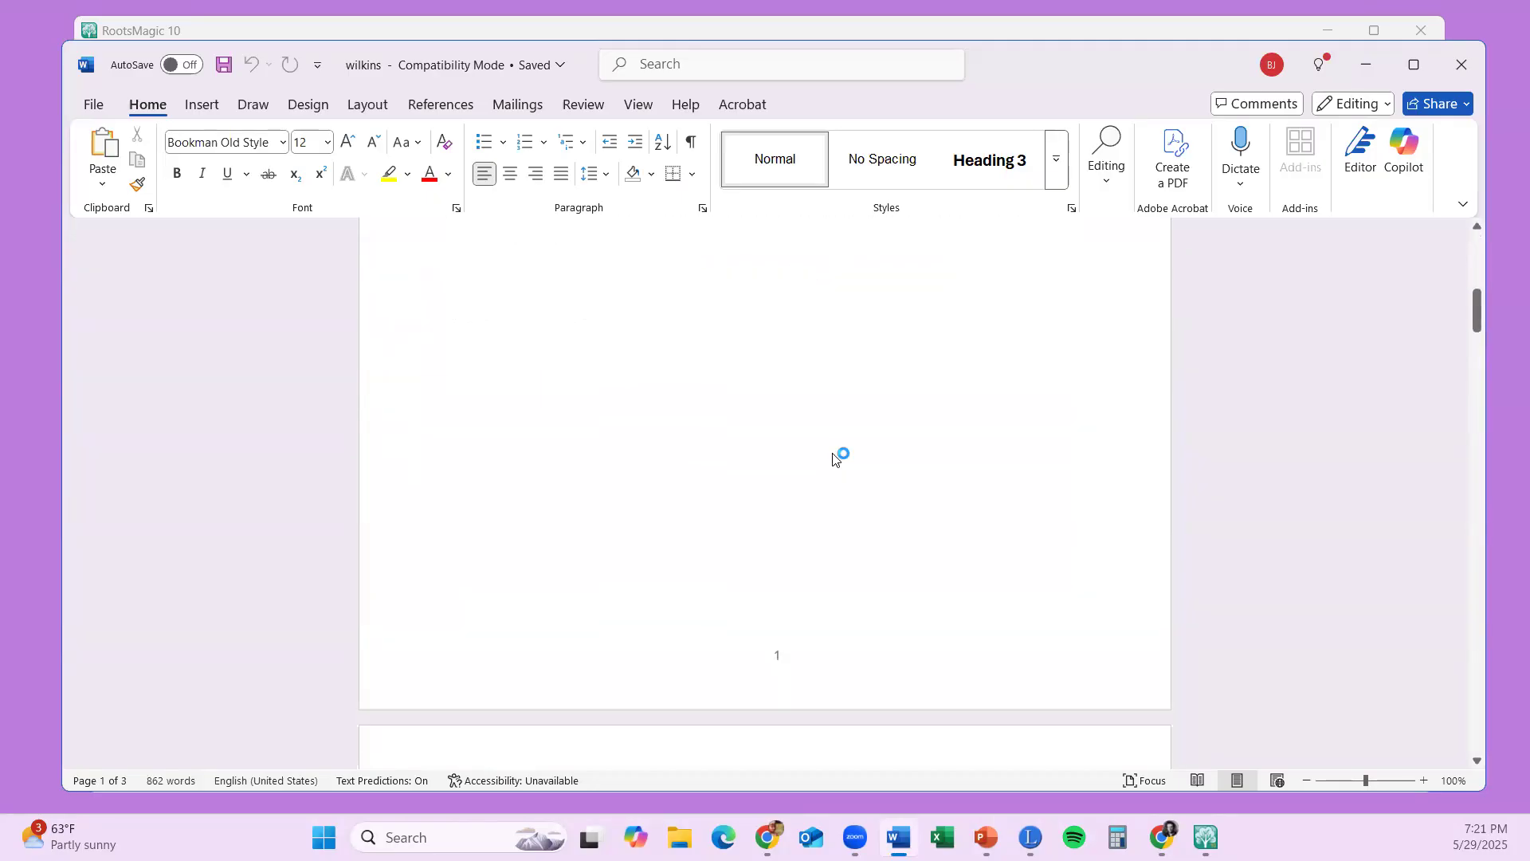
scroll(876, 454, down, 4)
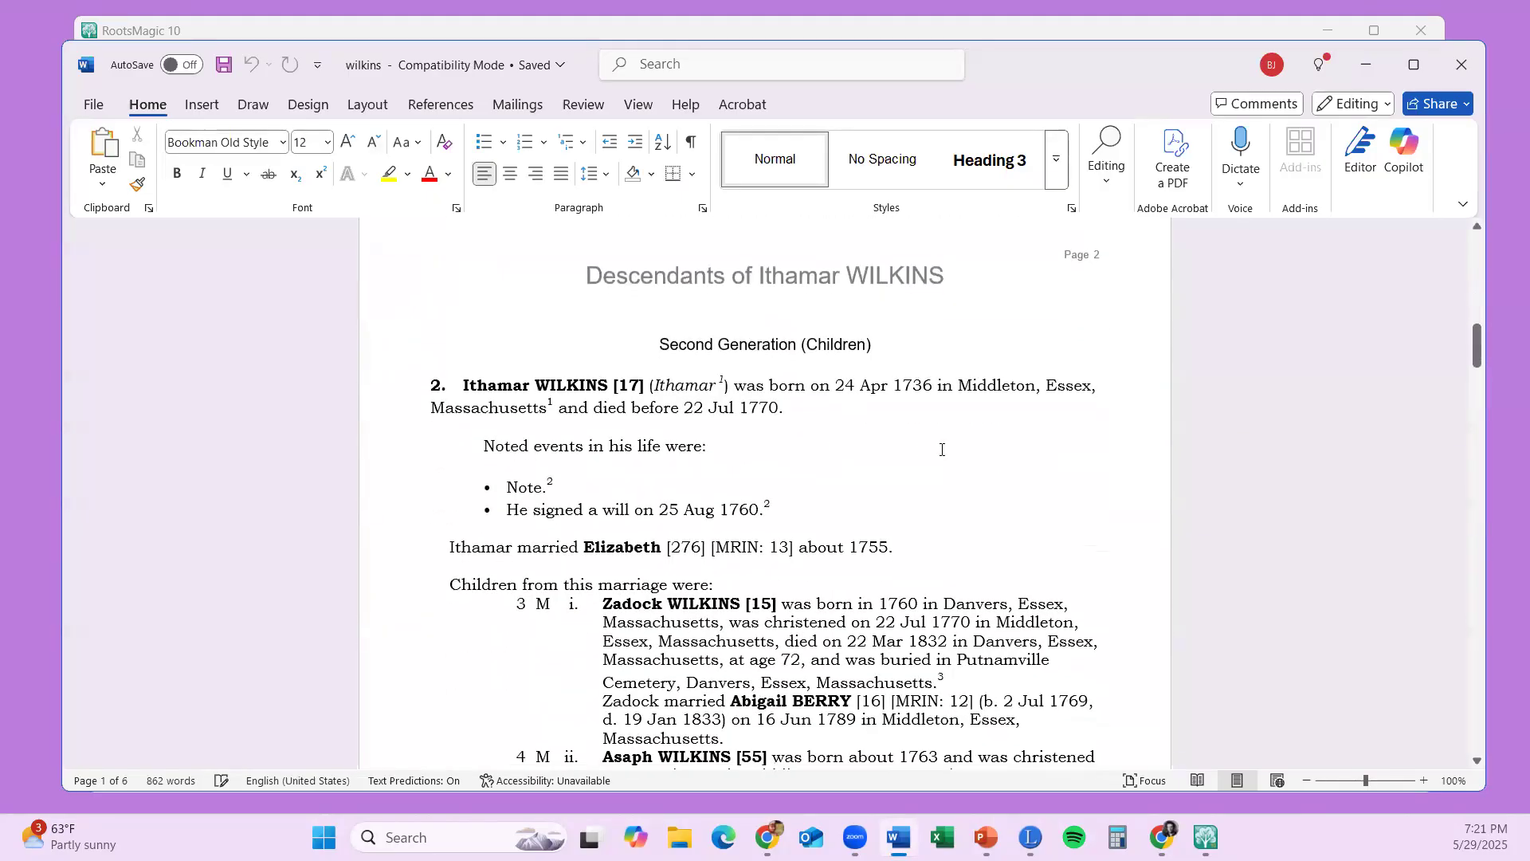
- Examine the second generation entry, its noted events and numbered children, and return to the first generation page
click(965, 522)
click(959, 516)
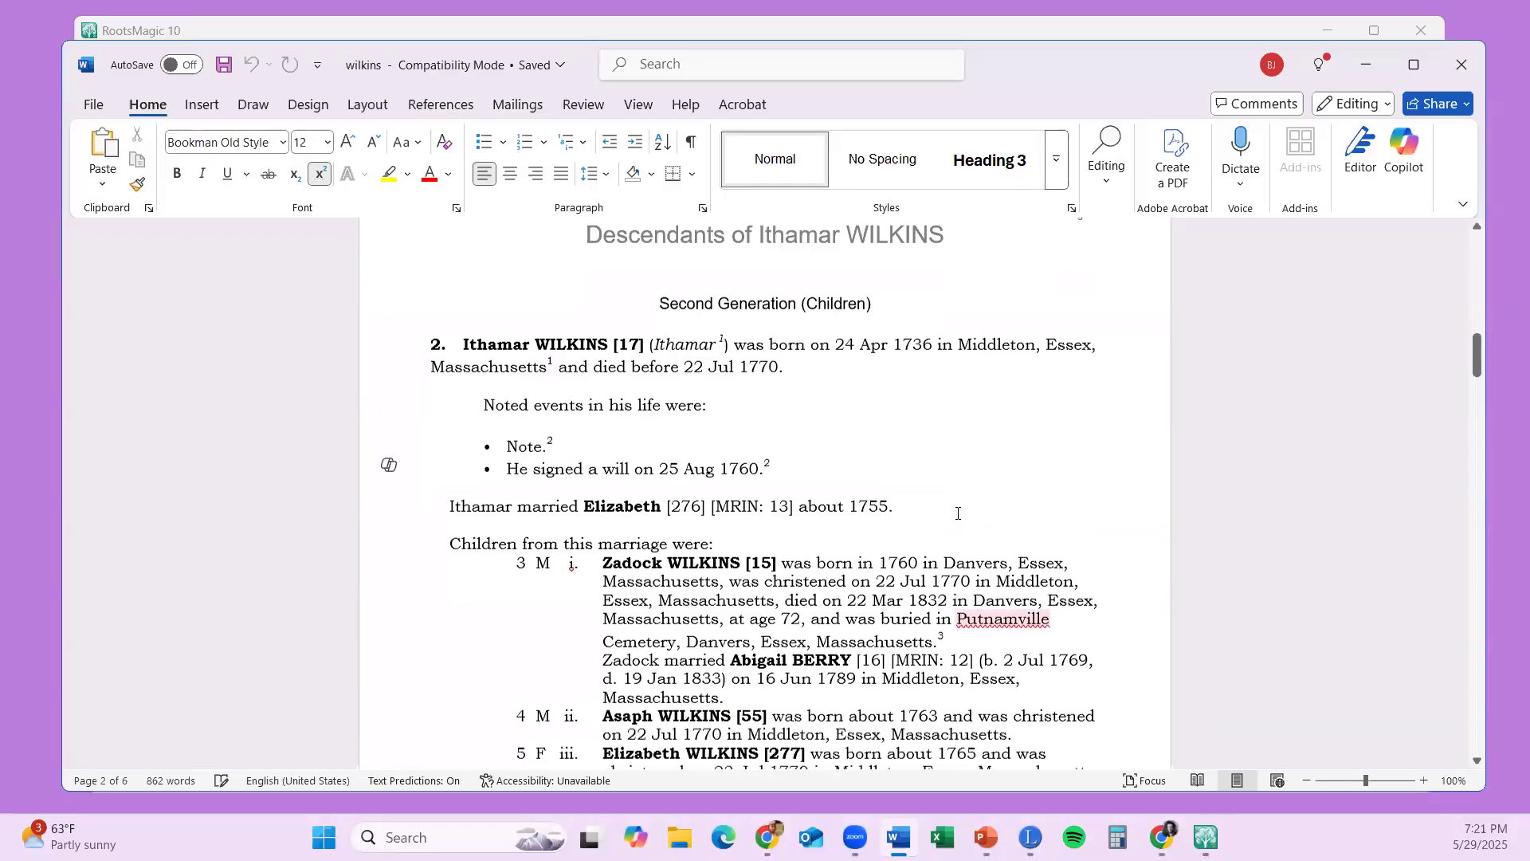
scroll(958, 515, down, 4)
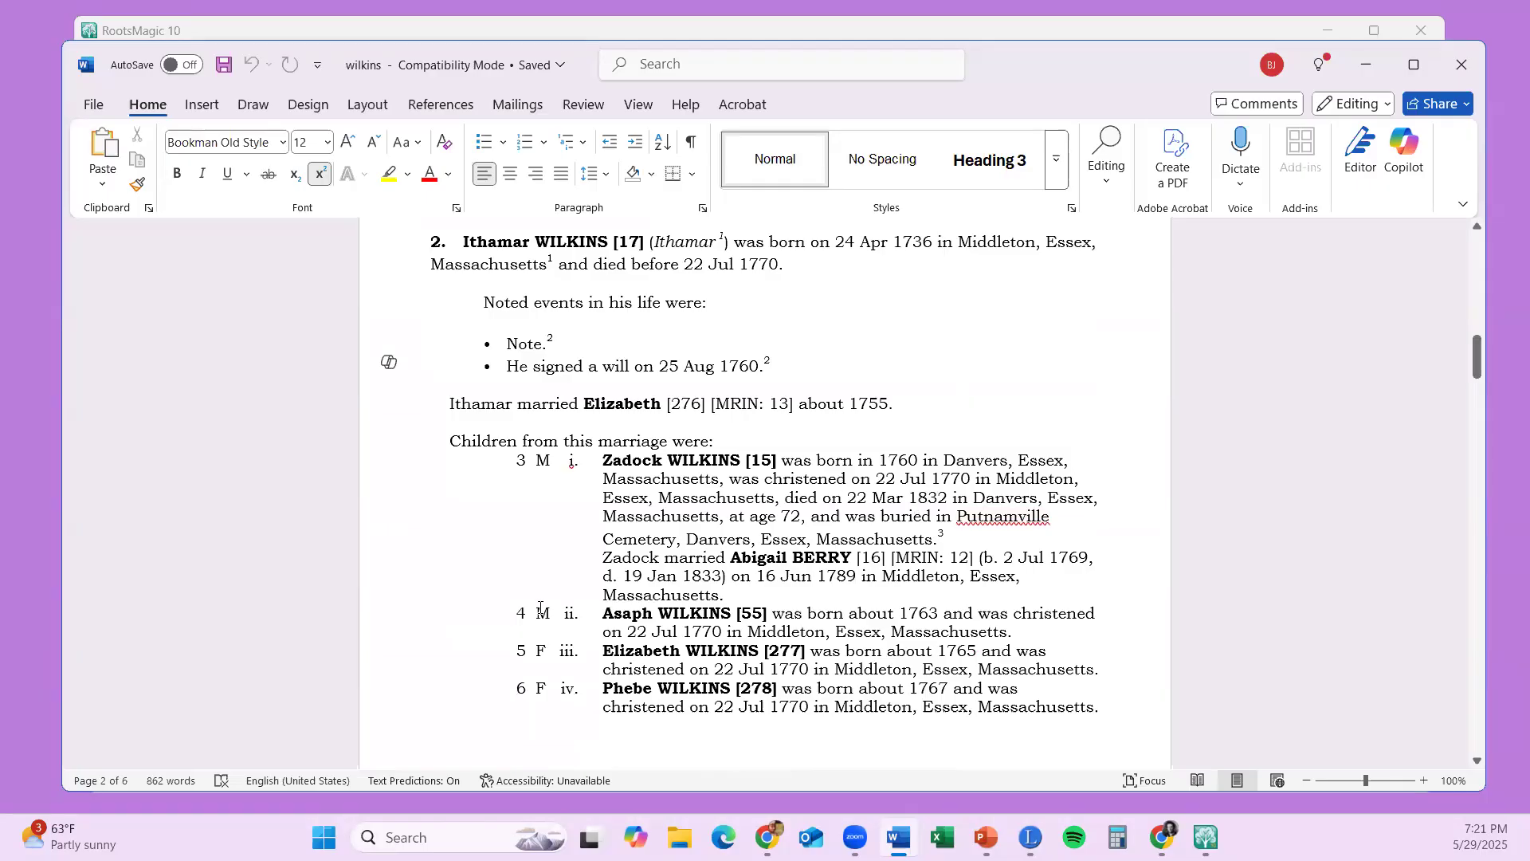
scroll(964, 526, up, 15)
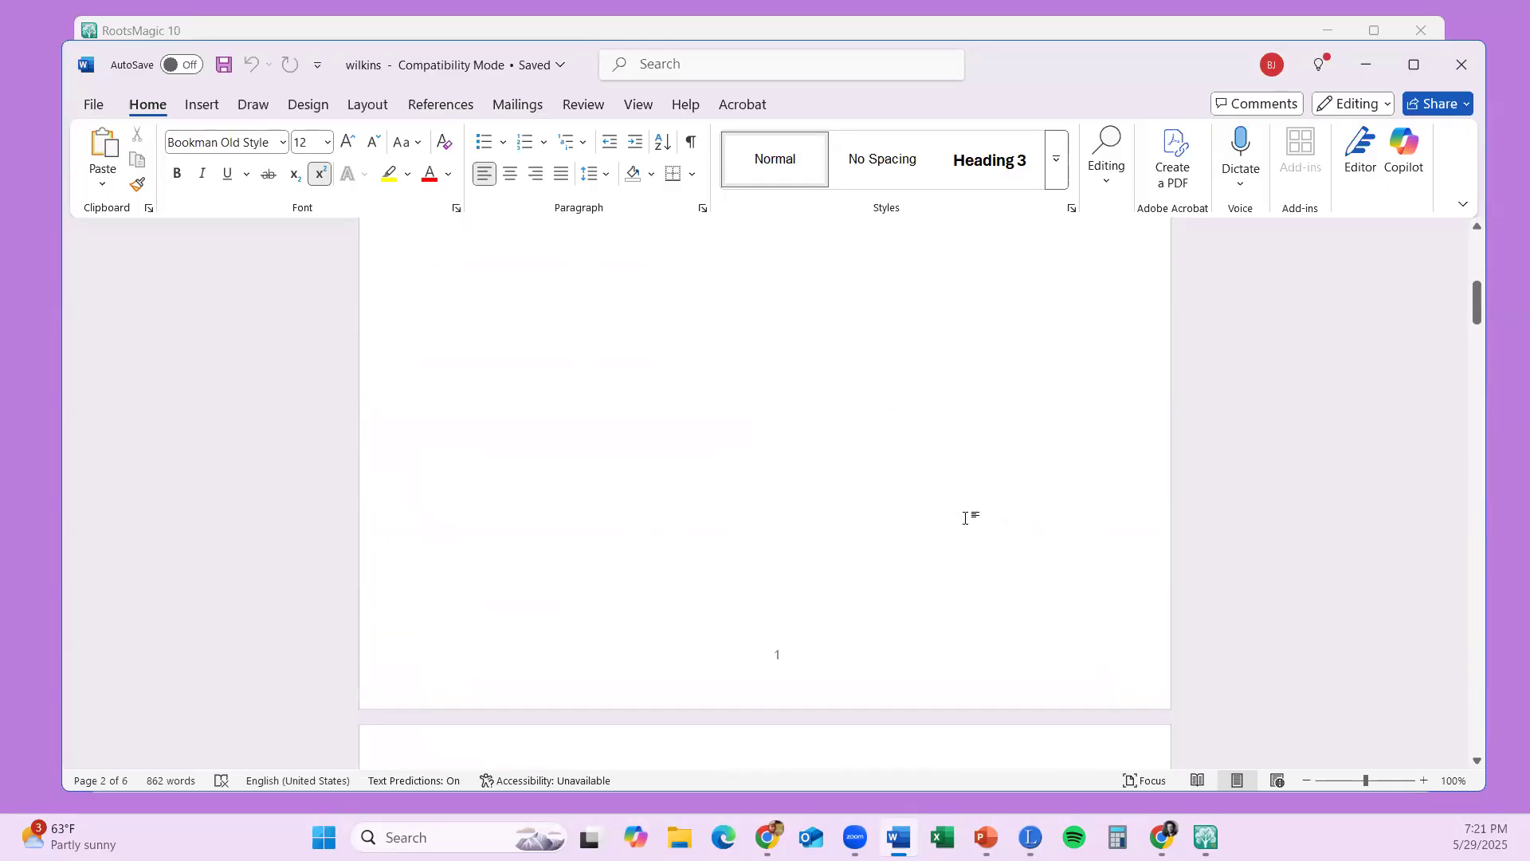
scroll(967, 513, down, 4)
scroll(967, 516, down, 4)
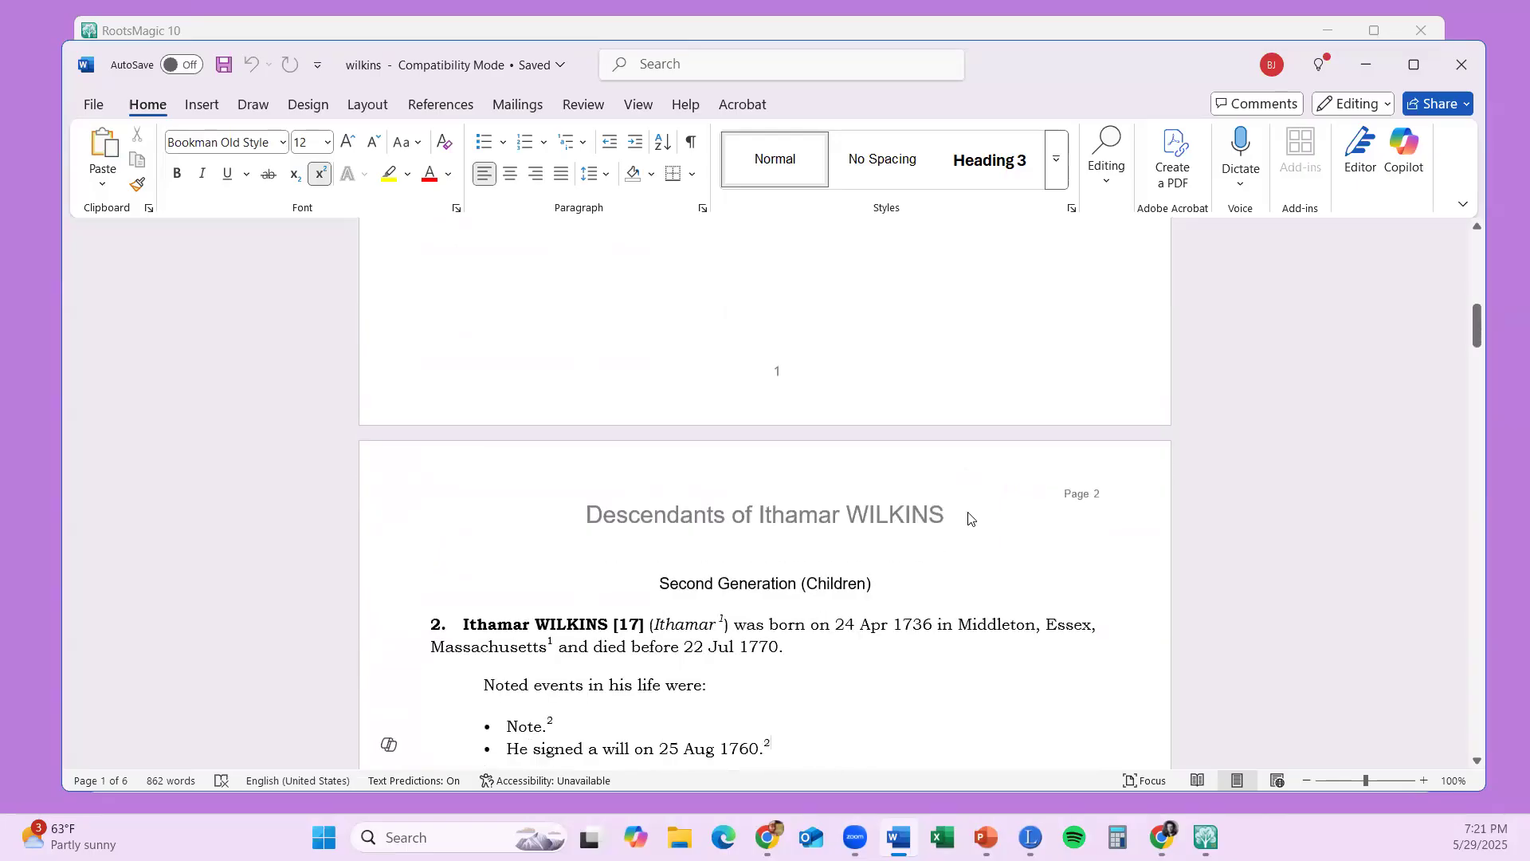
scroll(836, 491, down, 1)
click(764, 529)
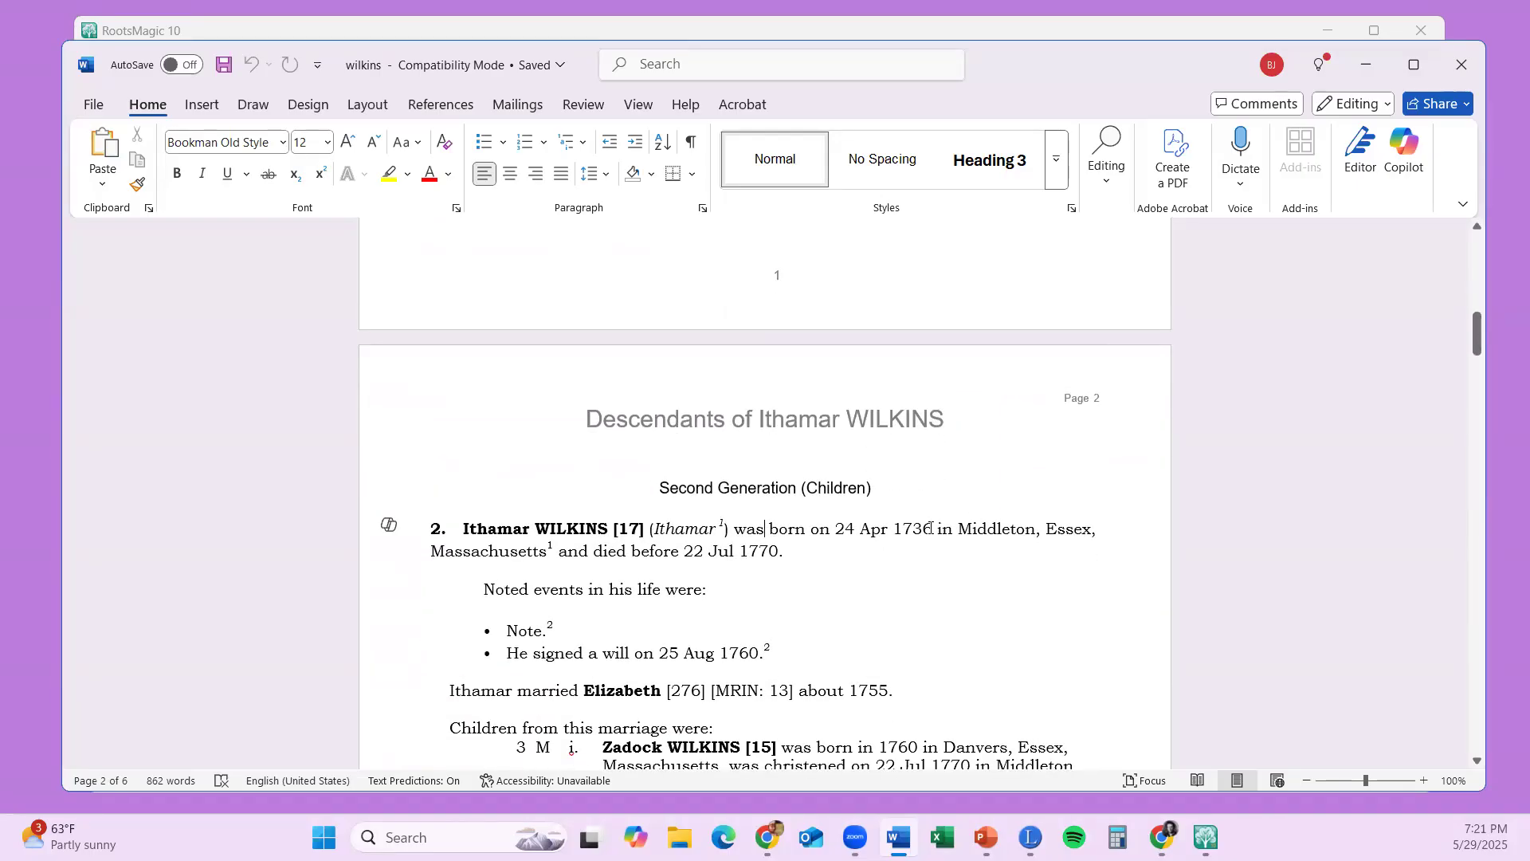
scroll(1008, 473, down, 1)
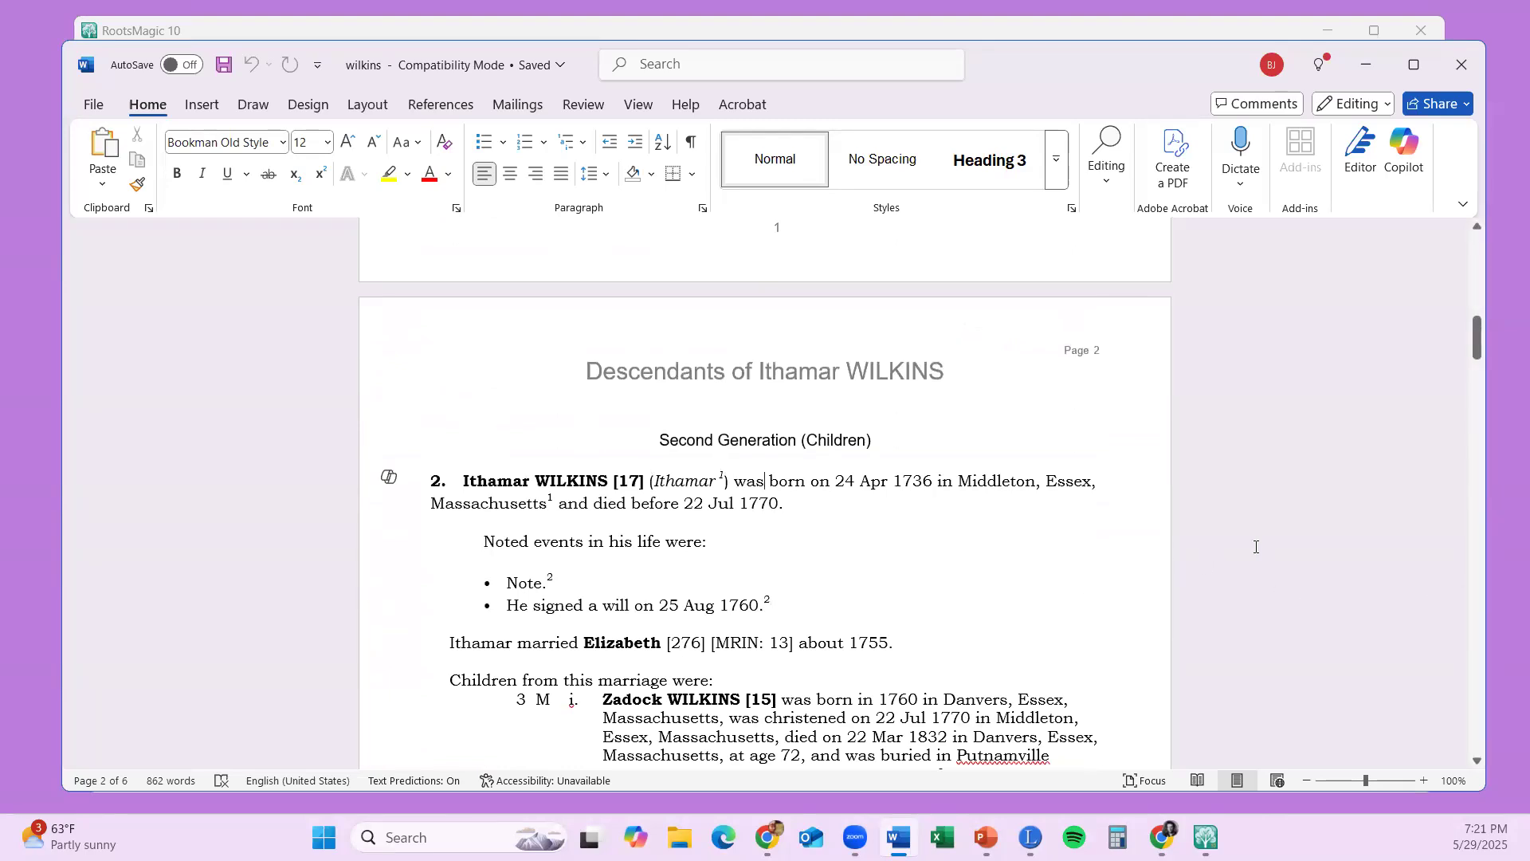
scroll(1239, 552, up, 5)
scroll(1240, 552, up, 5)
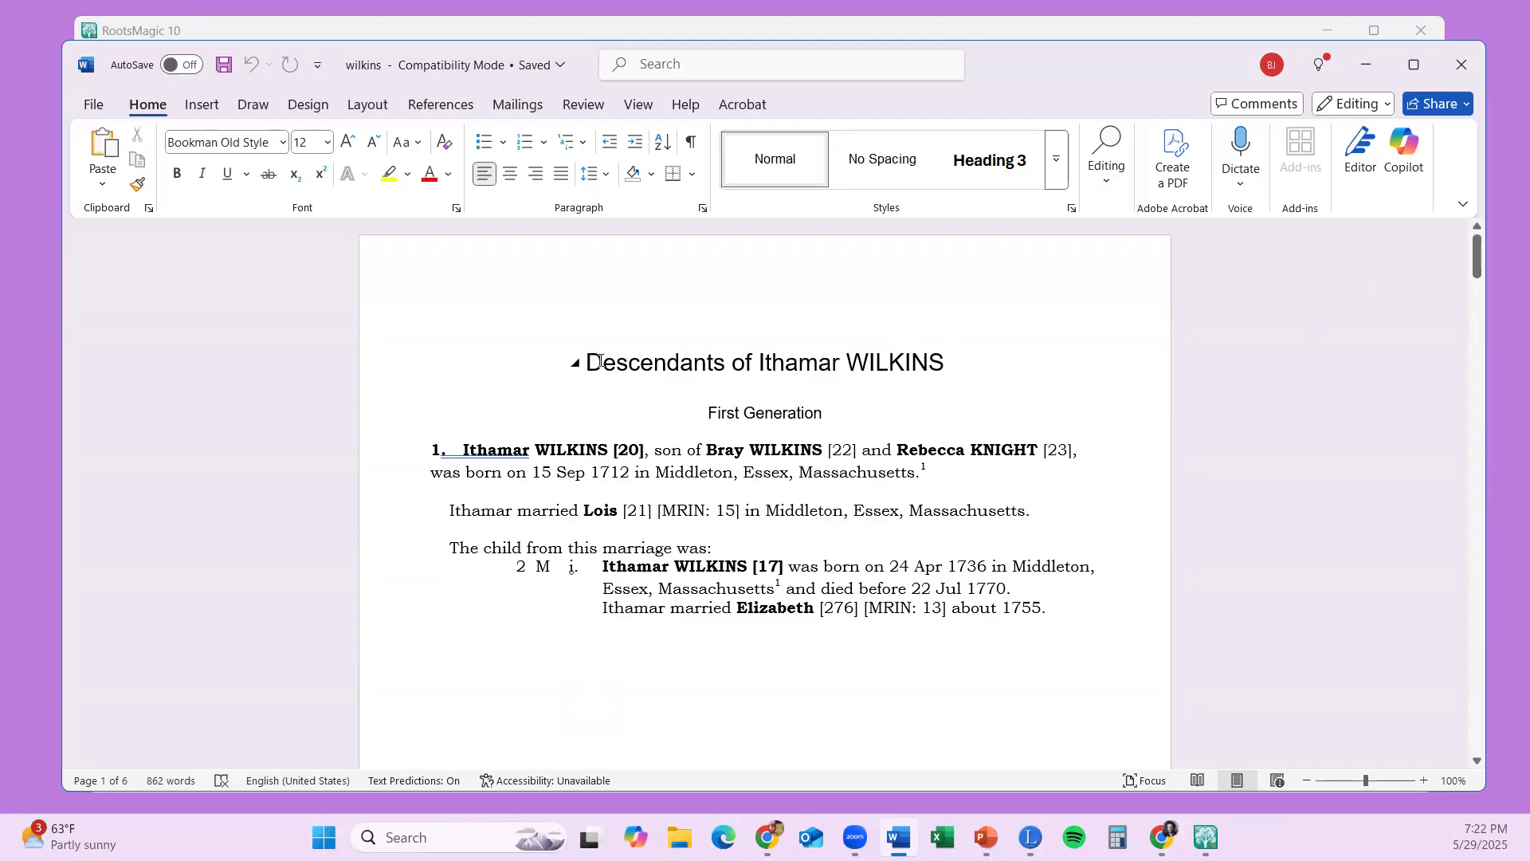
- Set the title and all first generation text to Bookman Old Style and reduce its font size by one step
drag(1008, 550, 1062, 612)
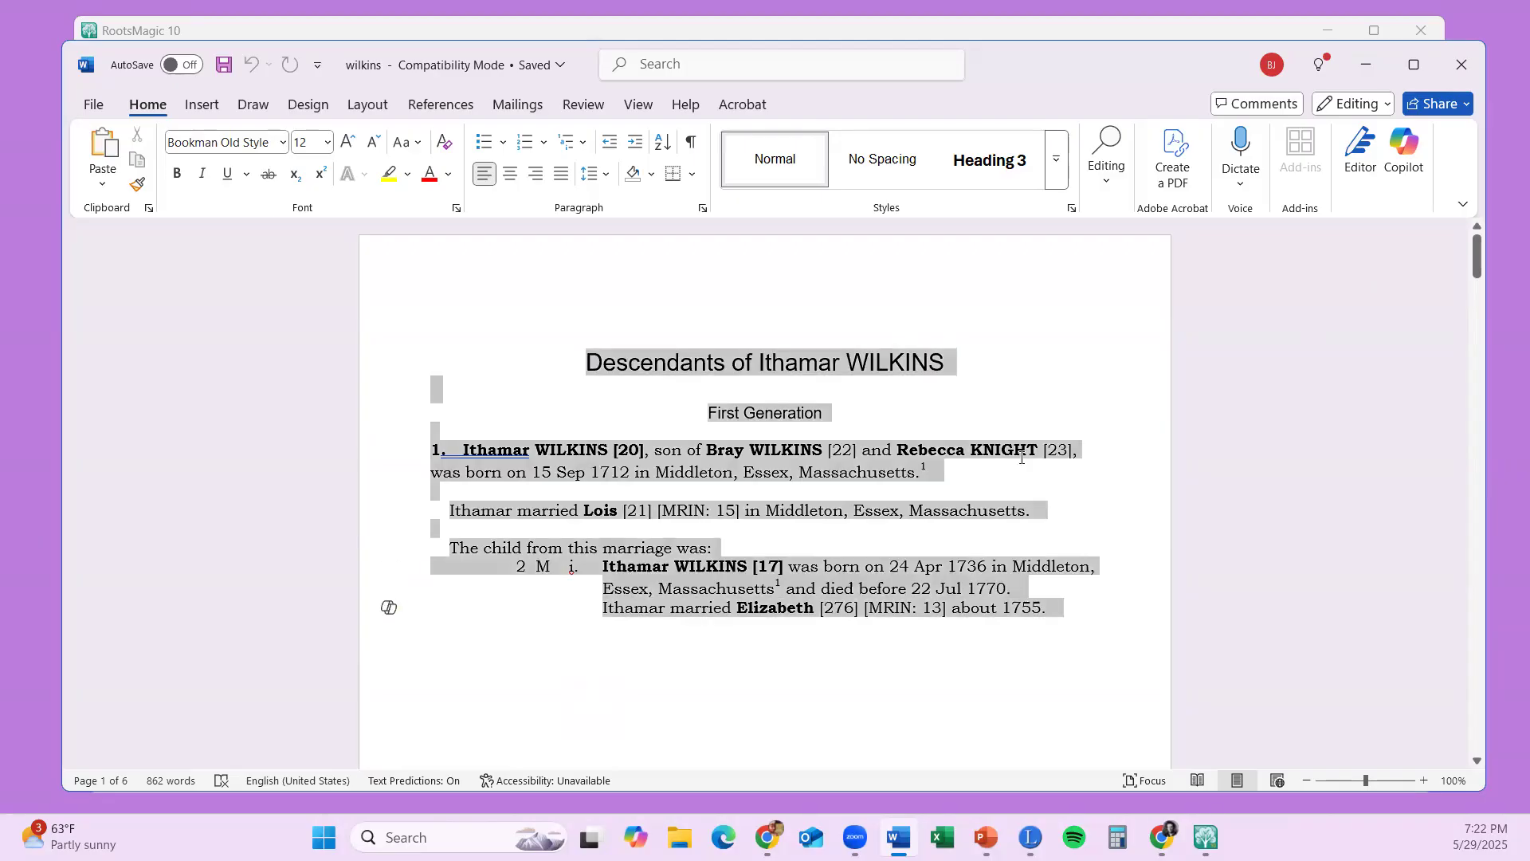
click(285, 141)
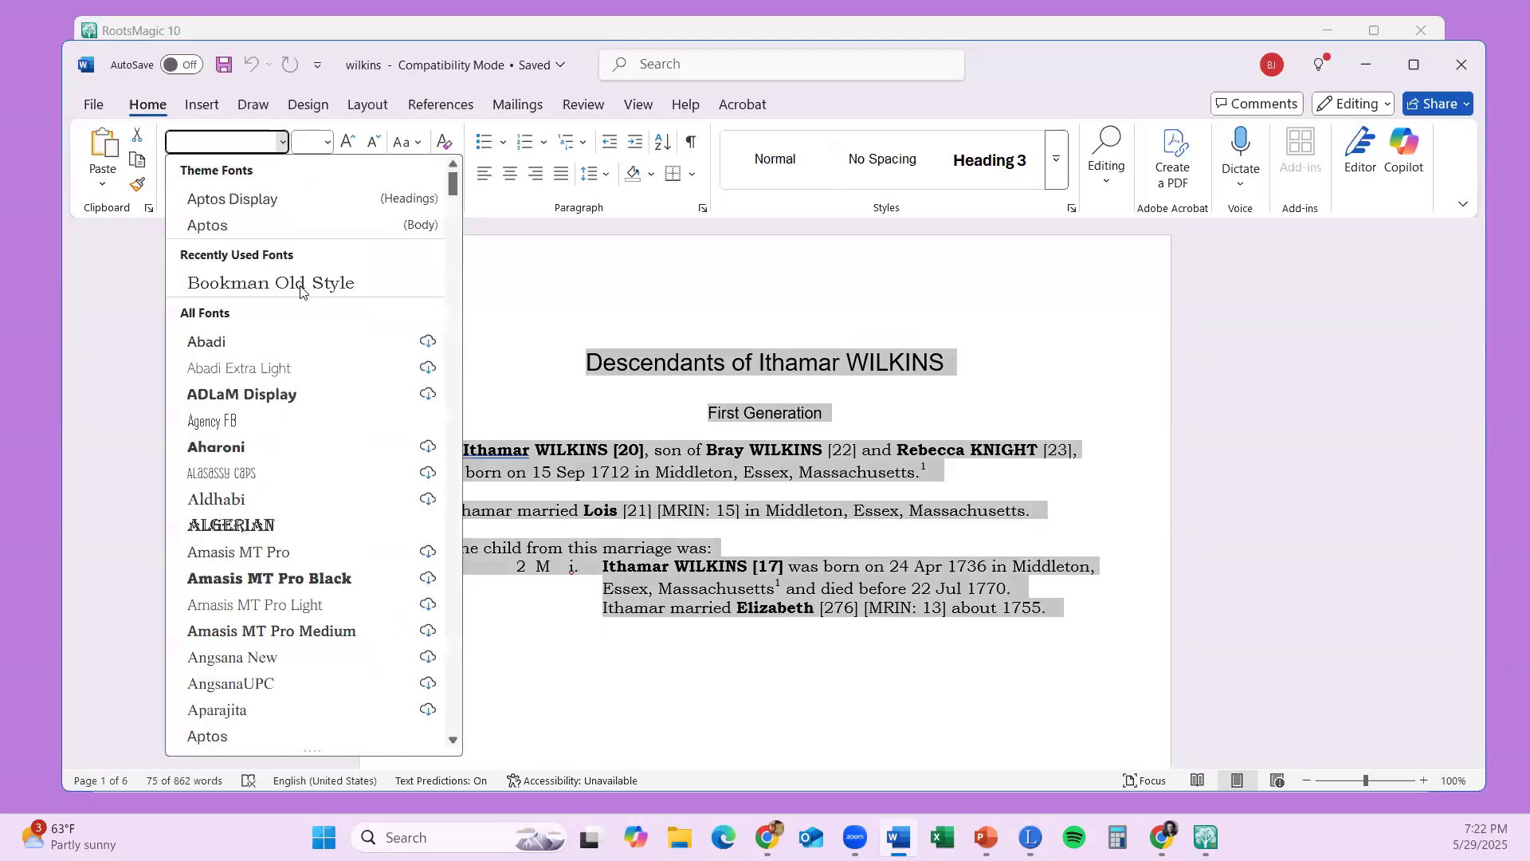
click(305, 290)
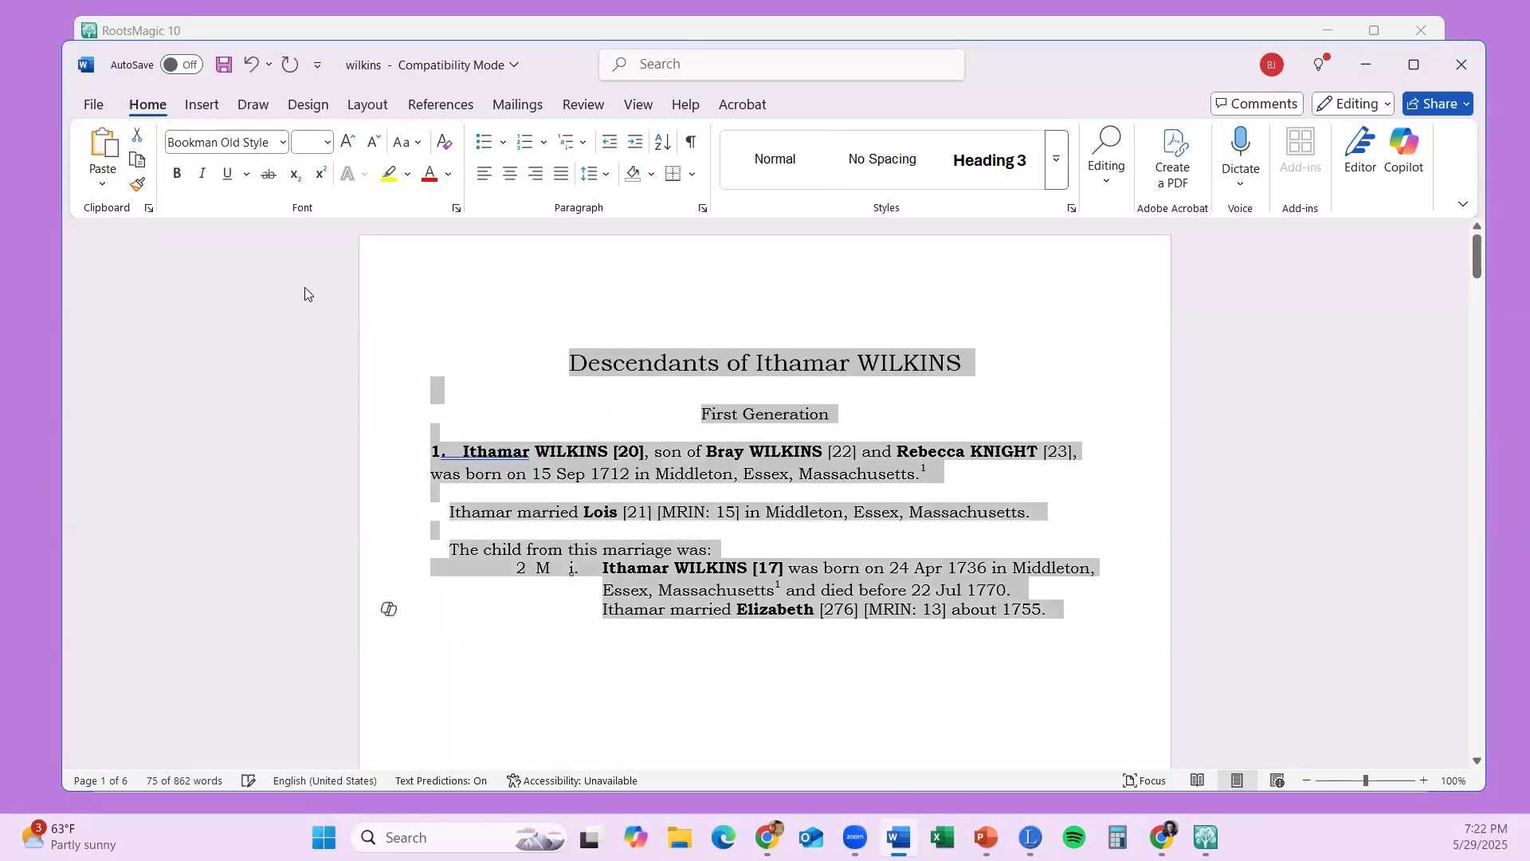
click(372, 142)
click(1003, 376)
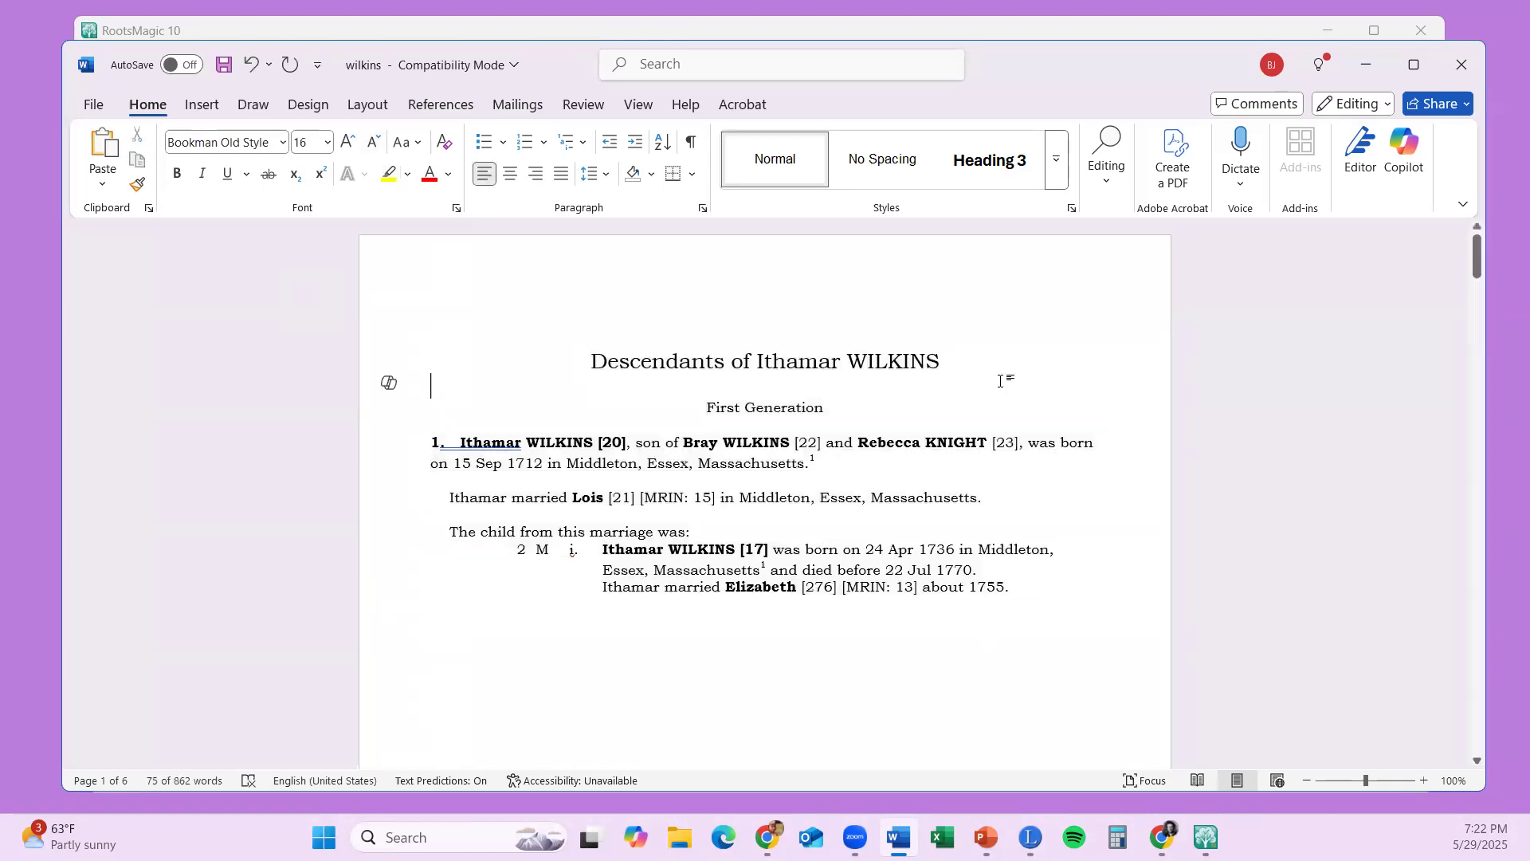
- Close the wilkins document without saving the changes, and close the Descendant Book report options in Legacy
scroll(1007, 377, down, 3)
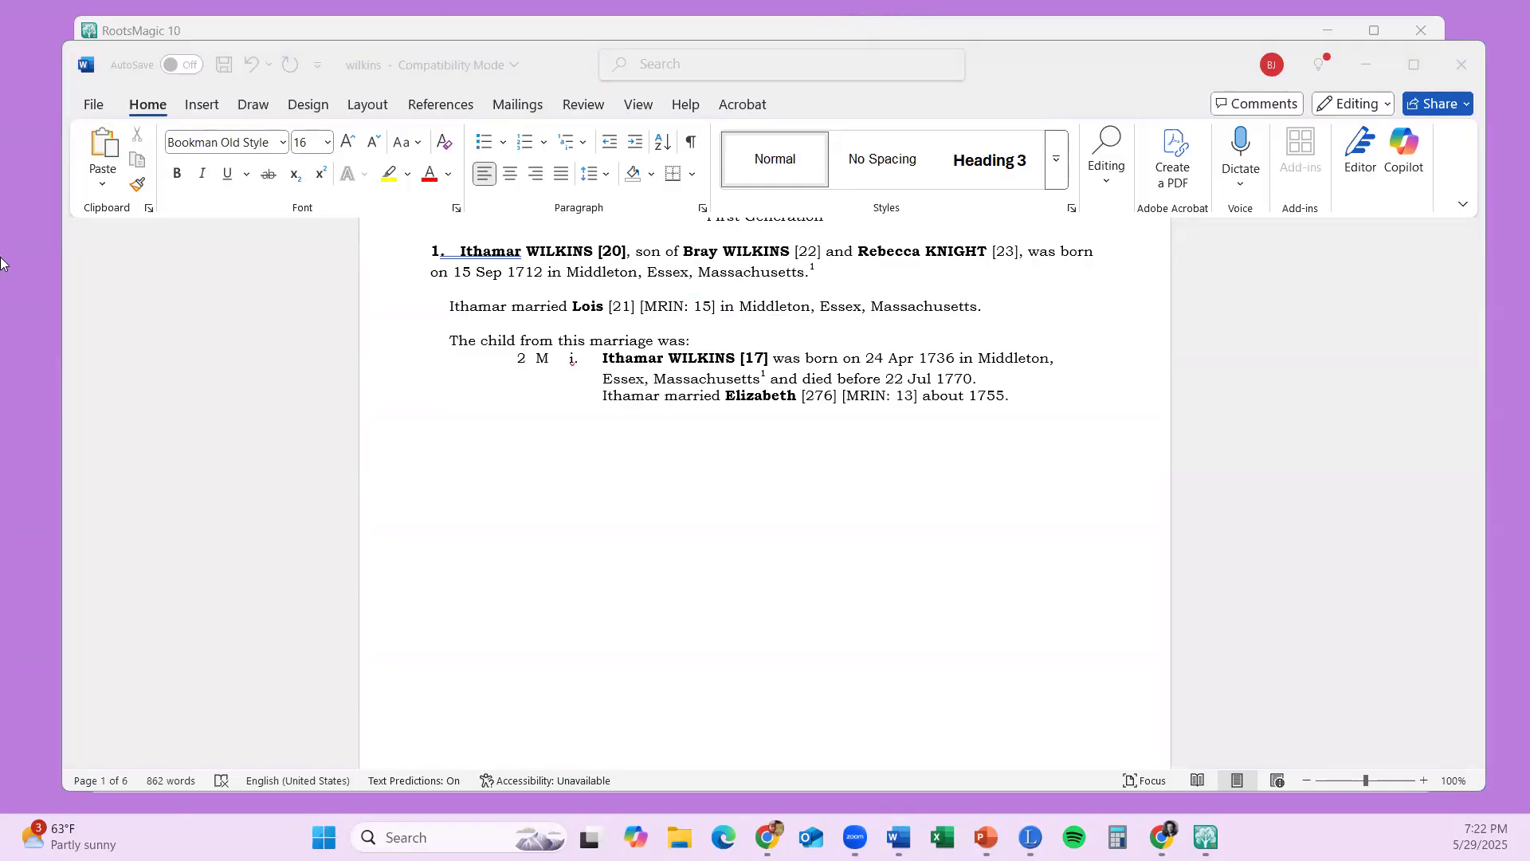
click(1462, 64)
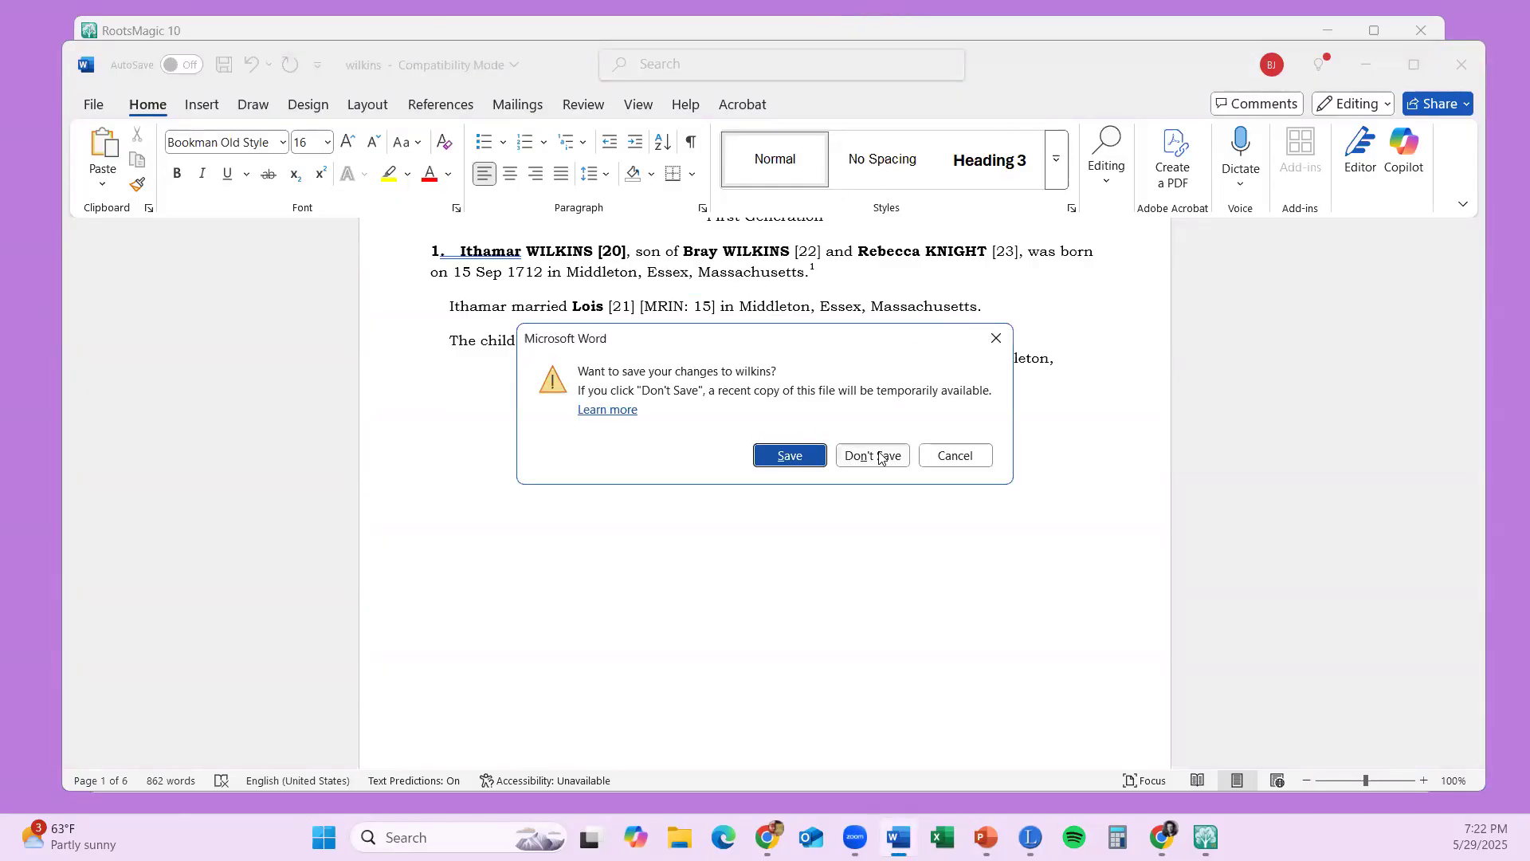
click(873, 456)
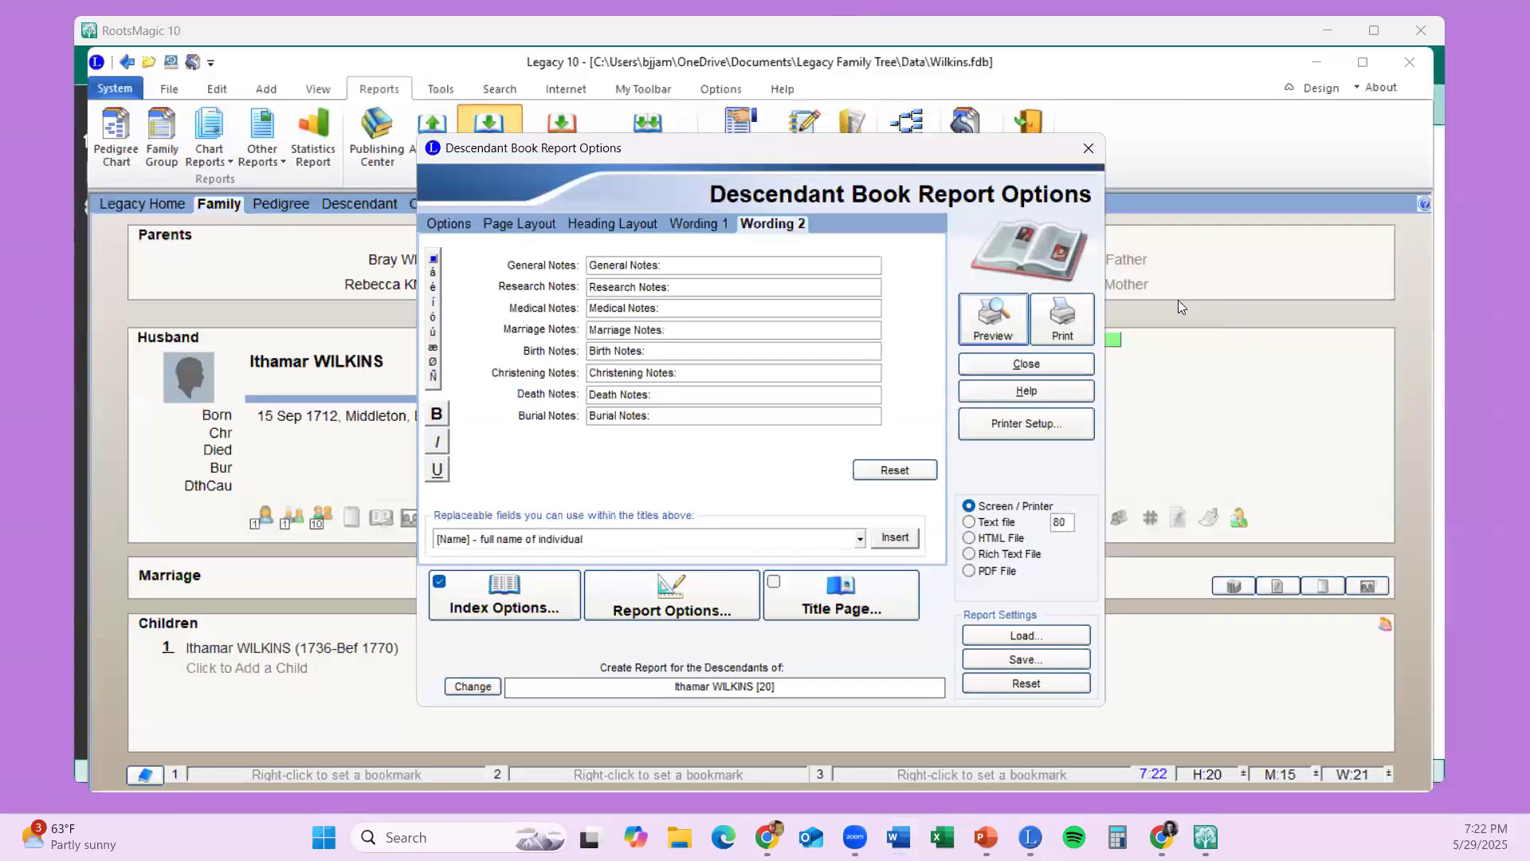
click(1058, 362)
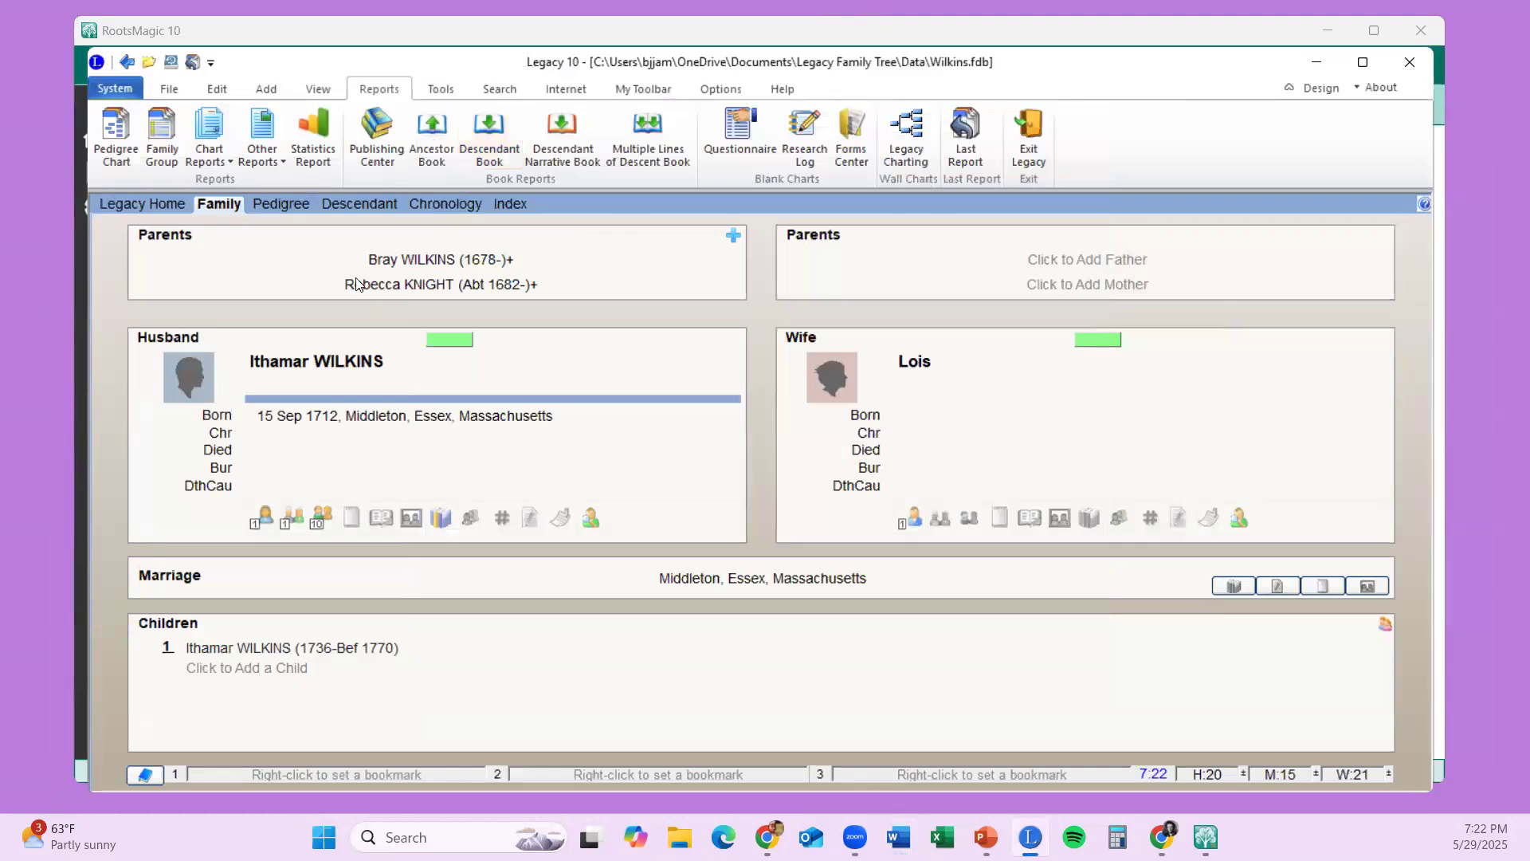
- View the husband's individual information record and close it without changes
click(440, 91)
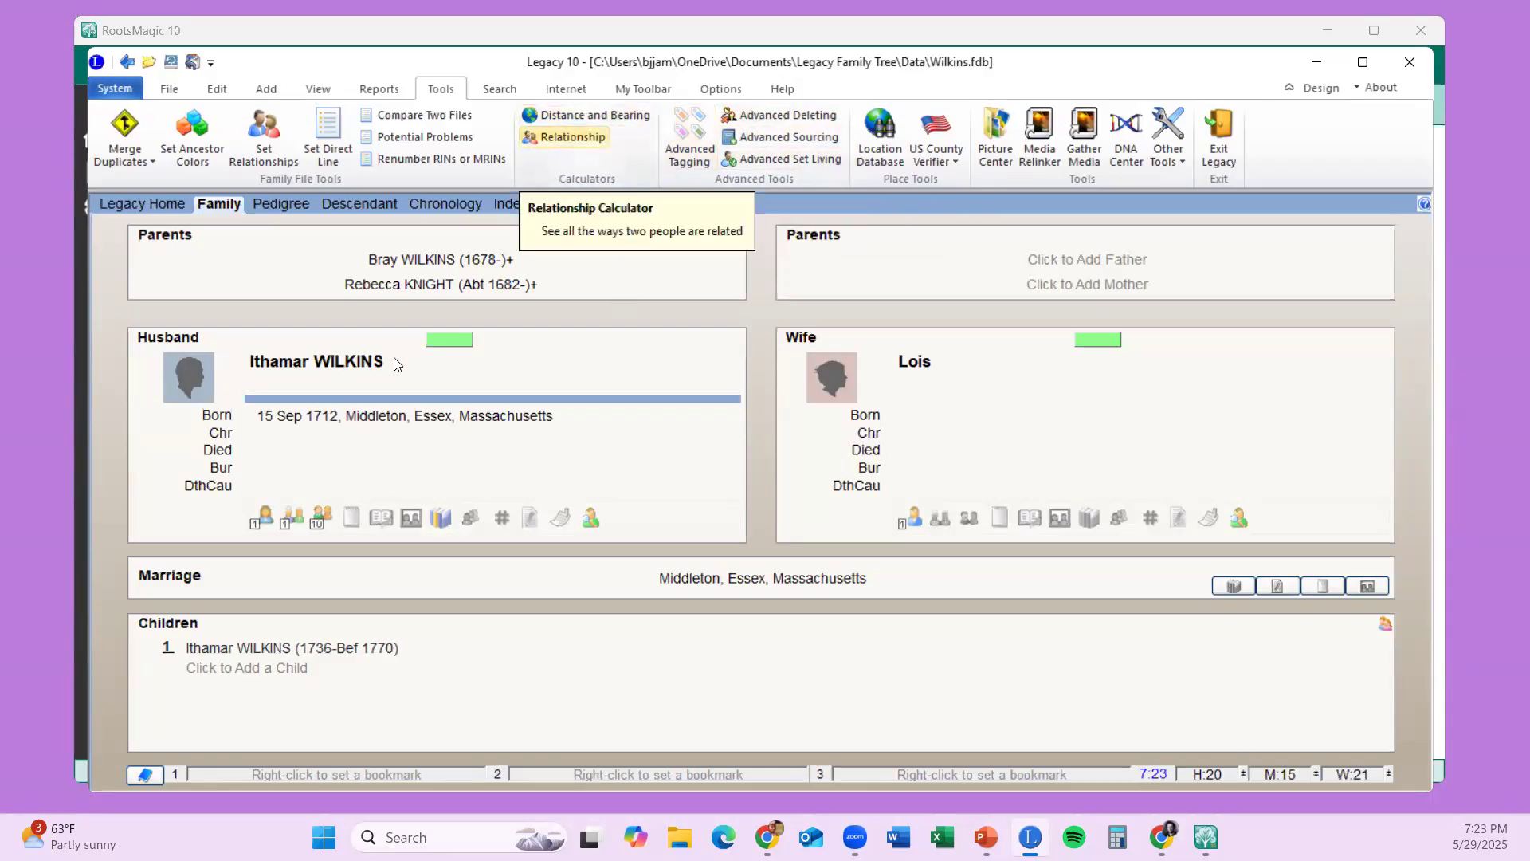
double_click(323, 367)
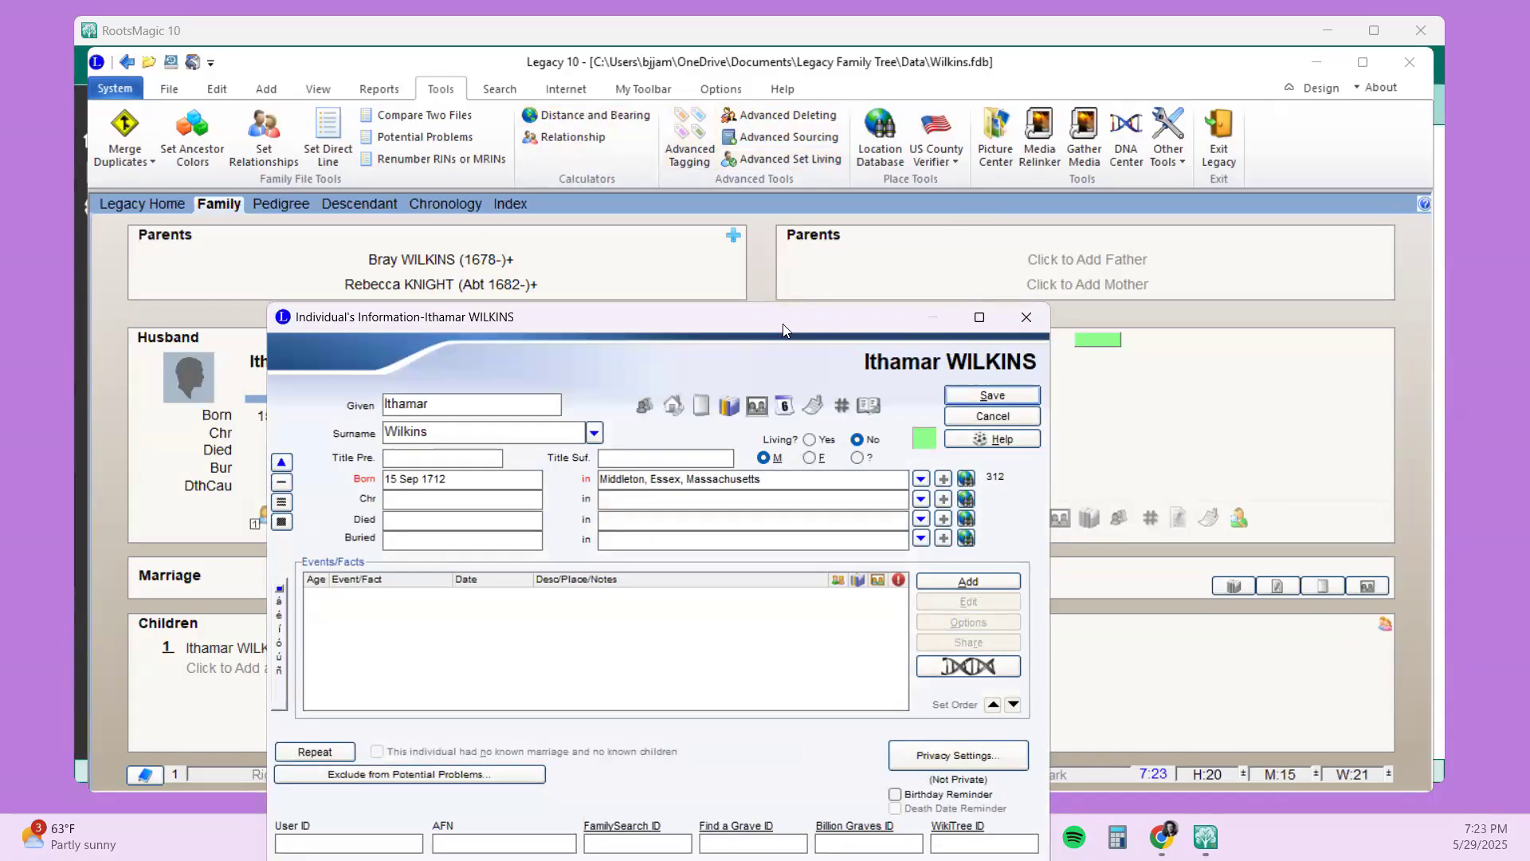
drag(783, 324, 786, 219)
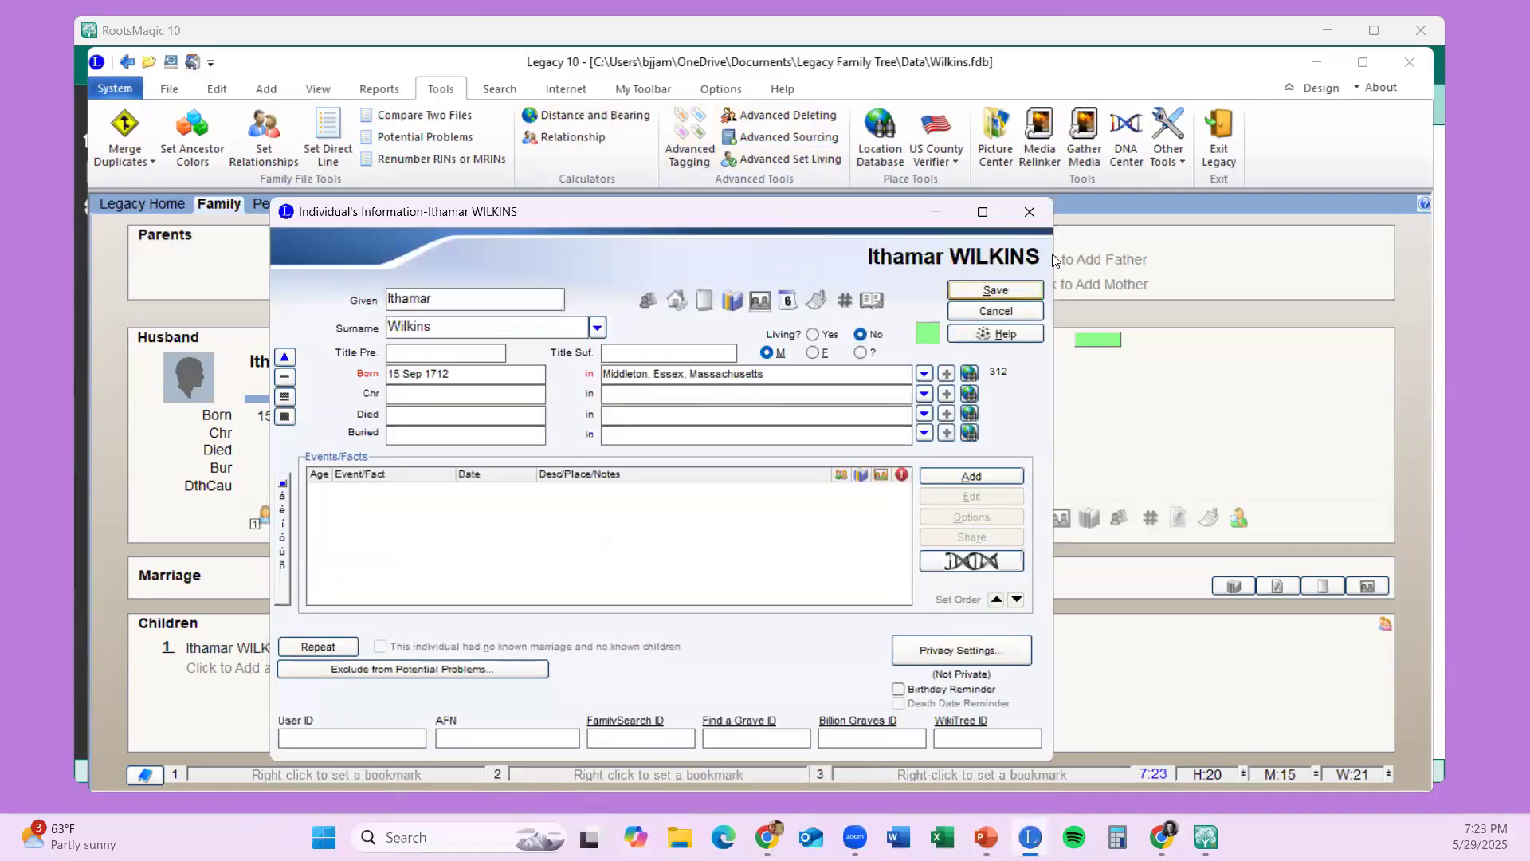
click(1030, 213)
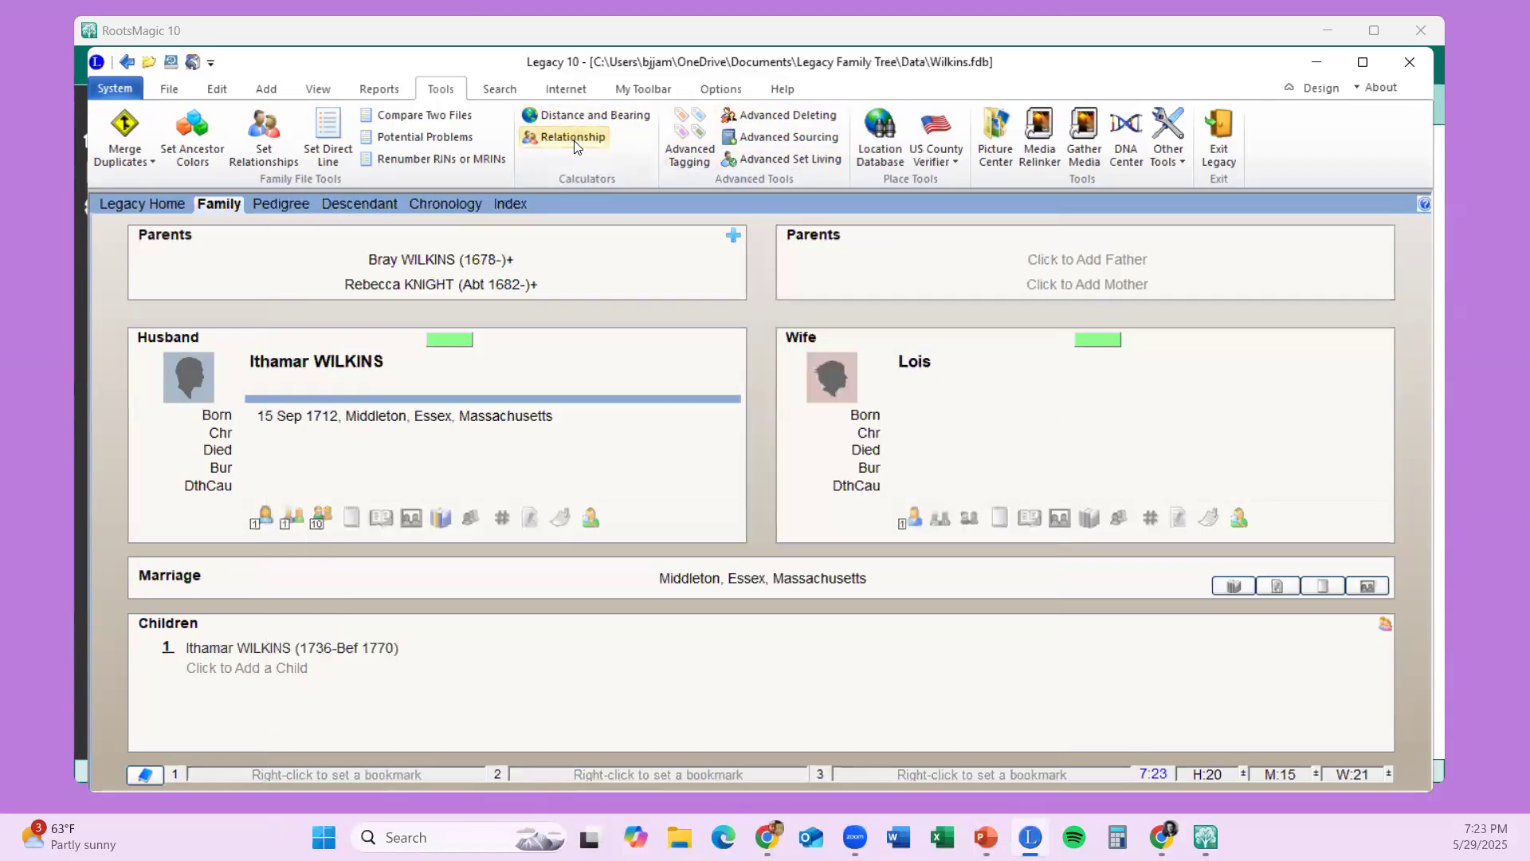
- Open the Relationship Calculator and choose the husband as the left person from the name list, searching by given name
click(573, 138)
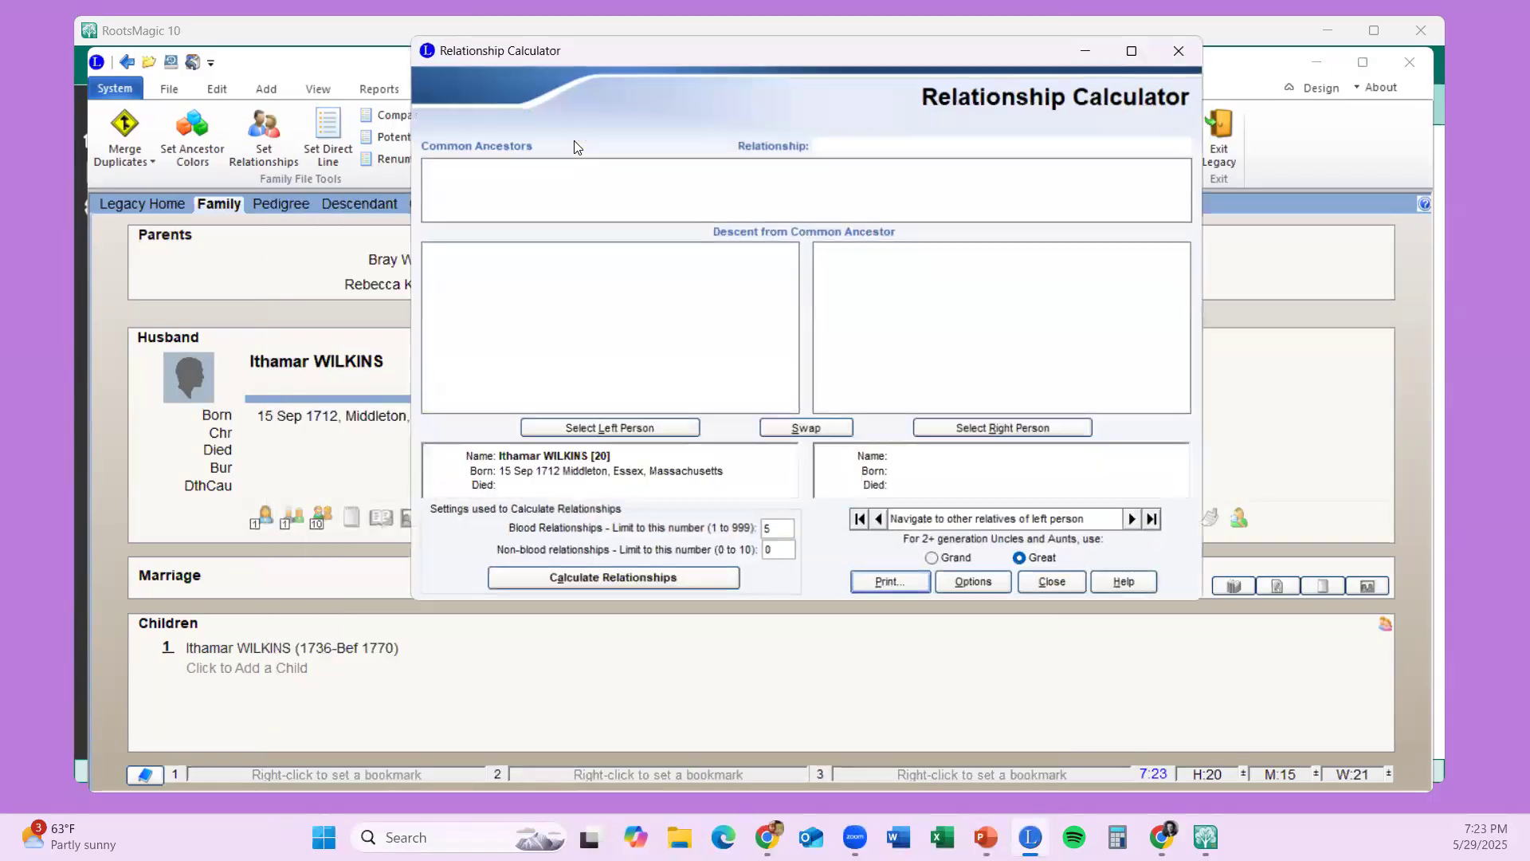
click(609, 428)
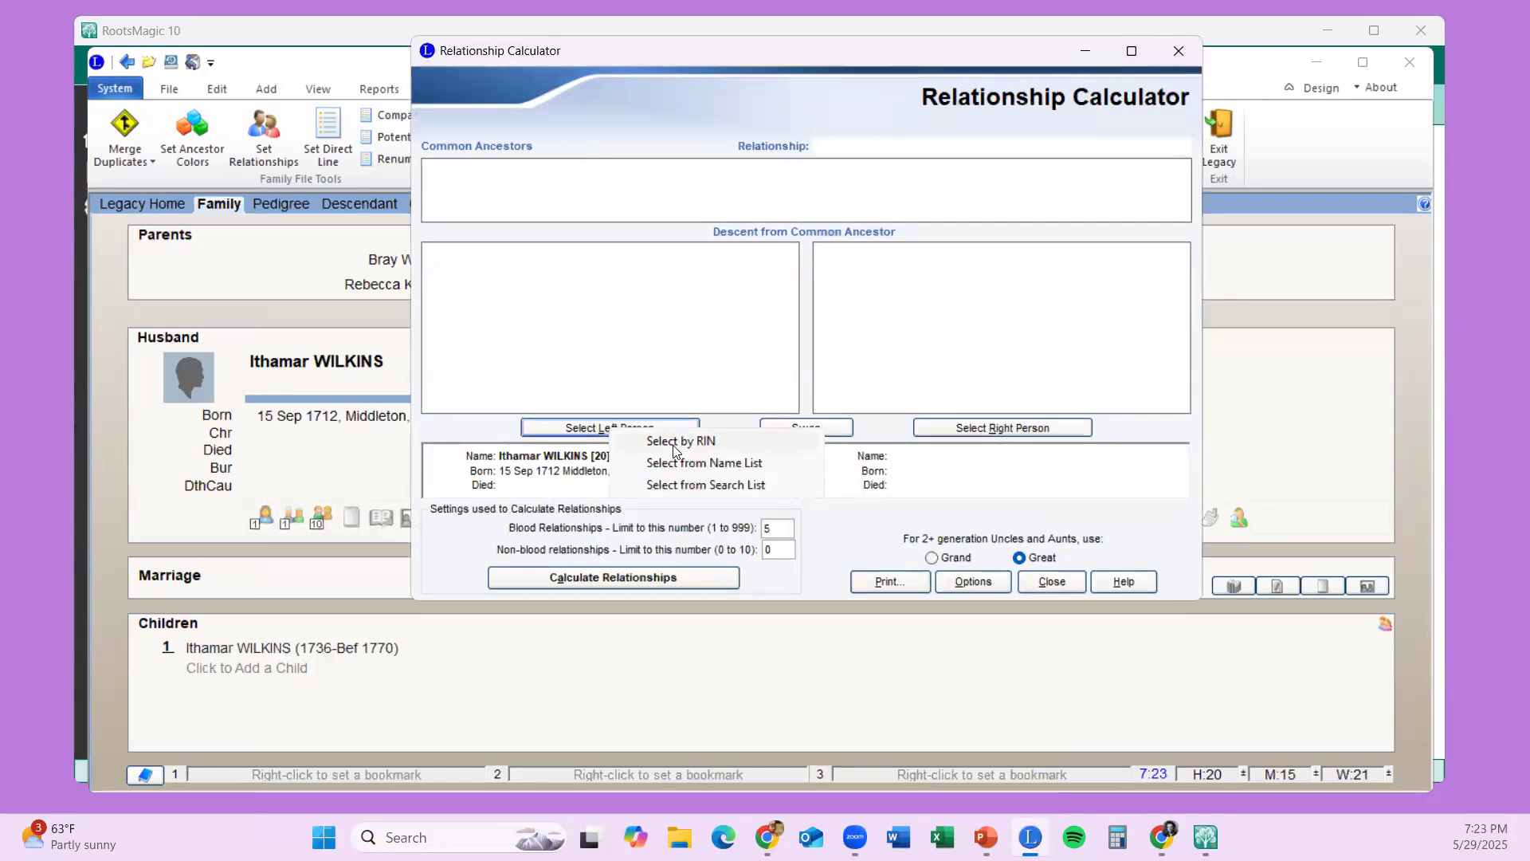
click(679, 464)
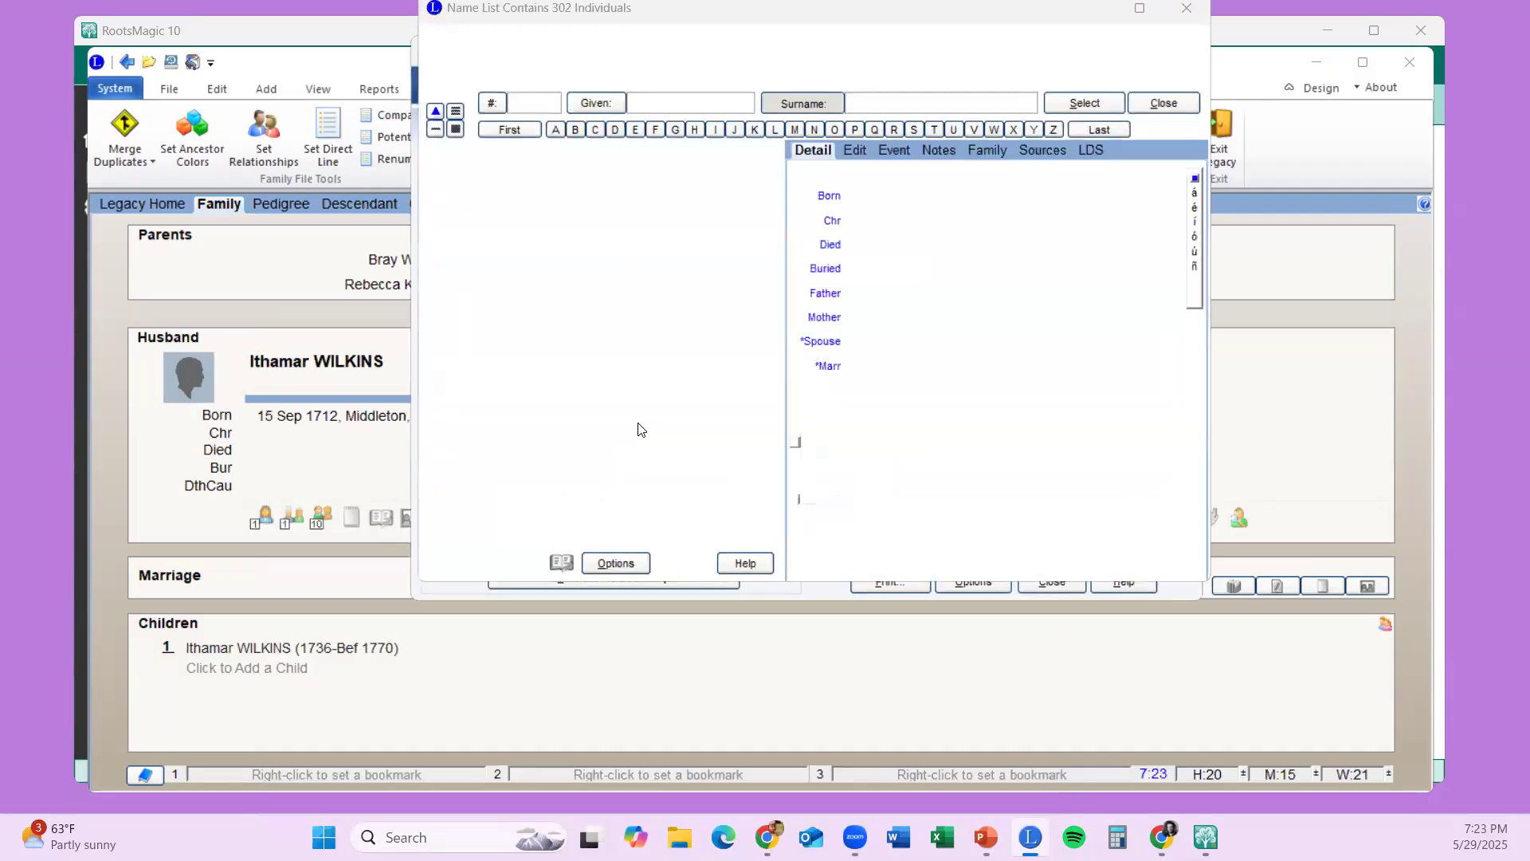
click(643, 104)
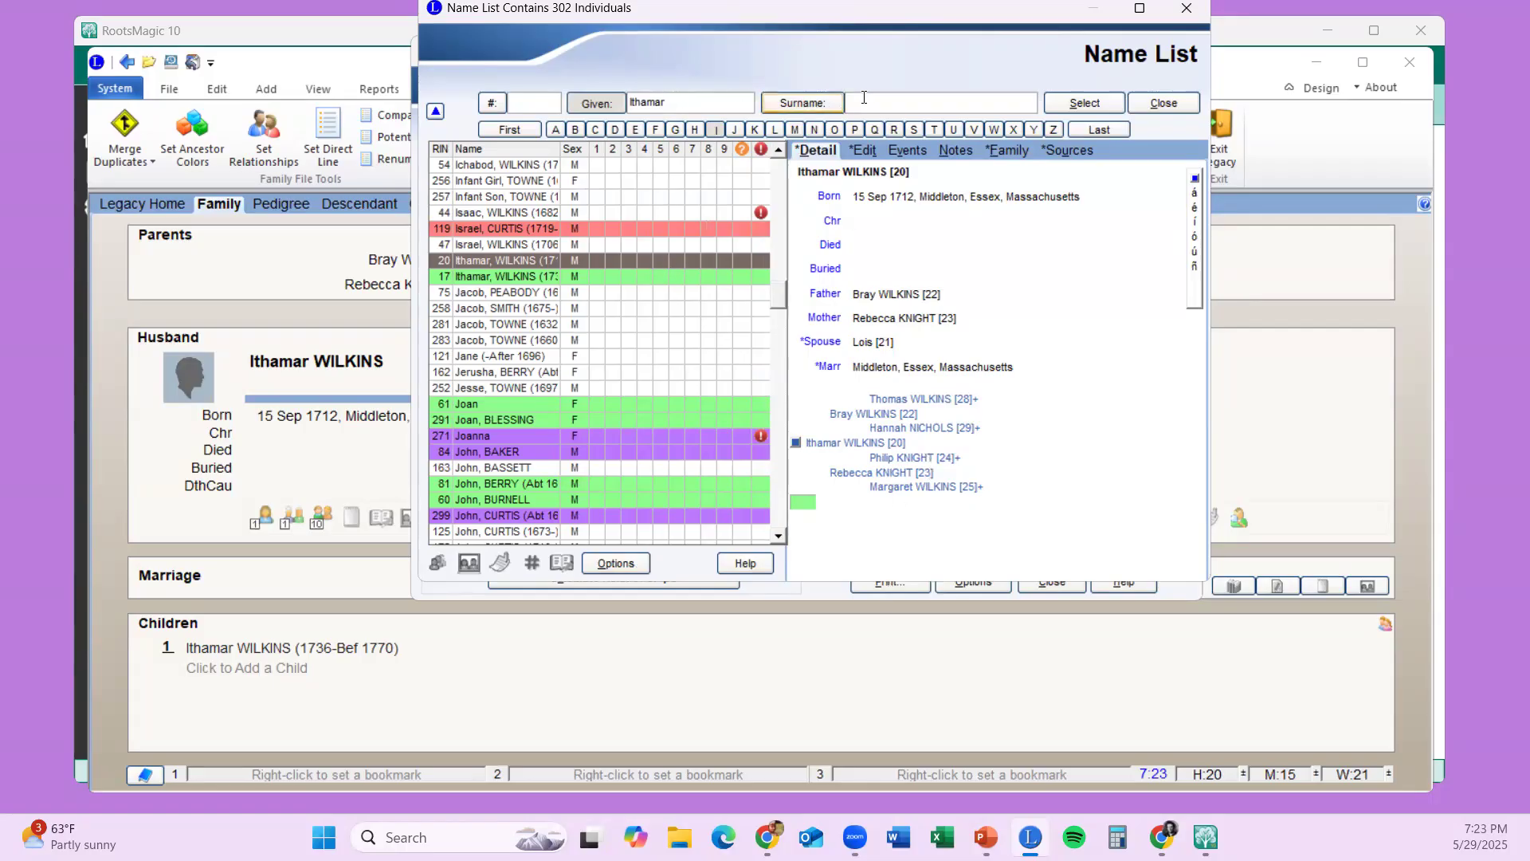
click(1106, 106)
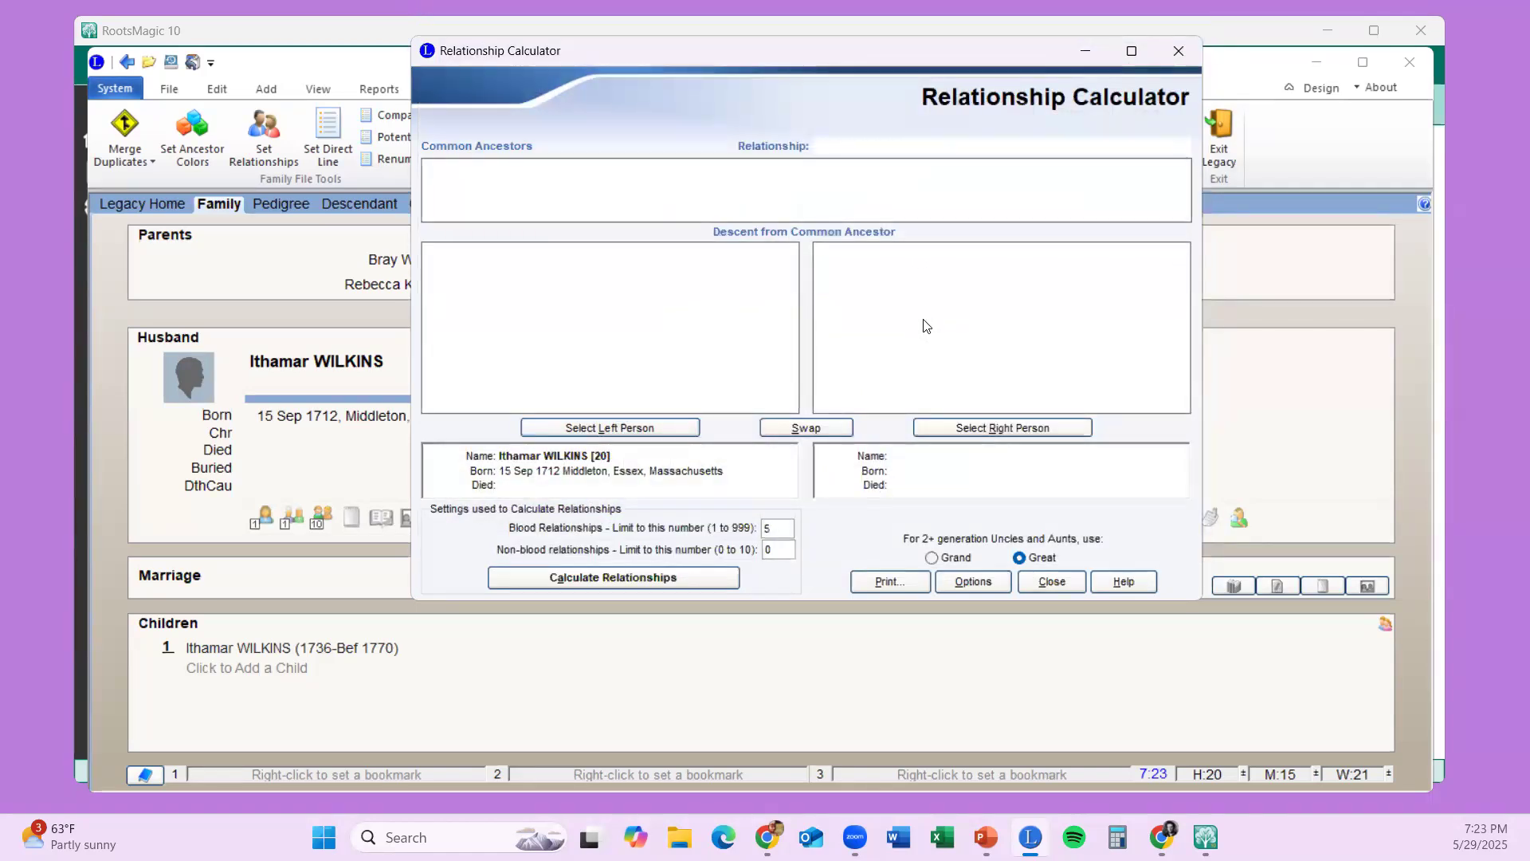
click(612, 430)
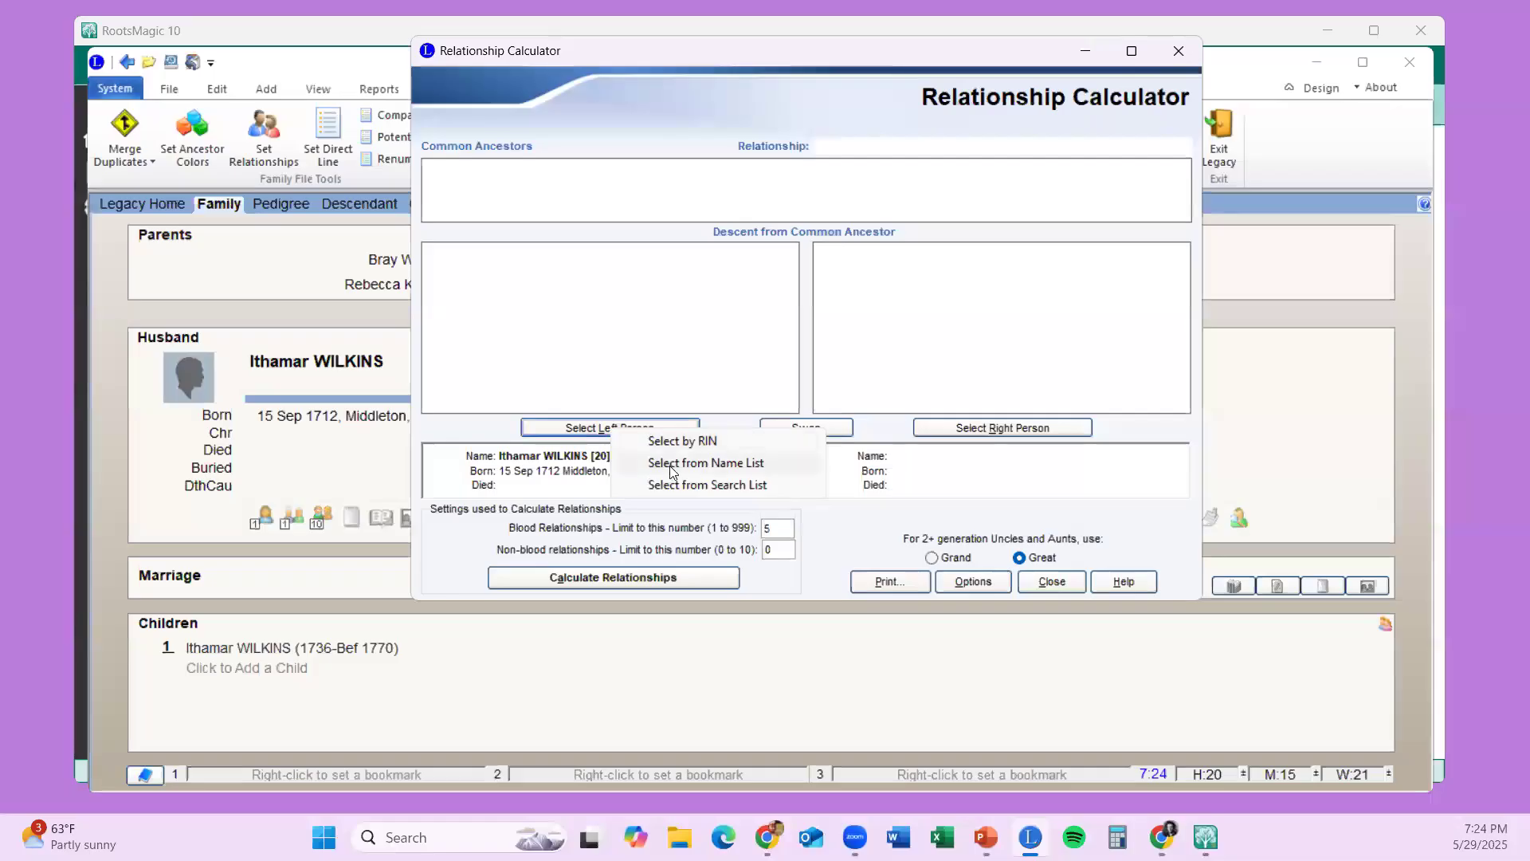
click(670, 467)
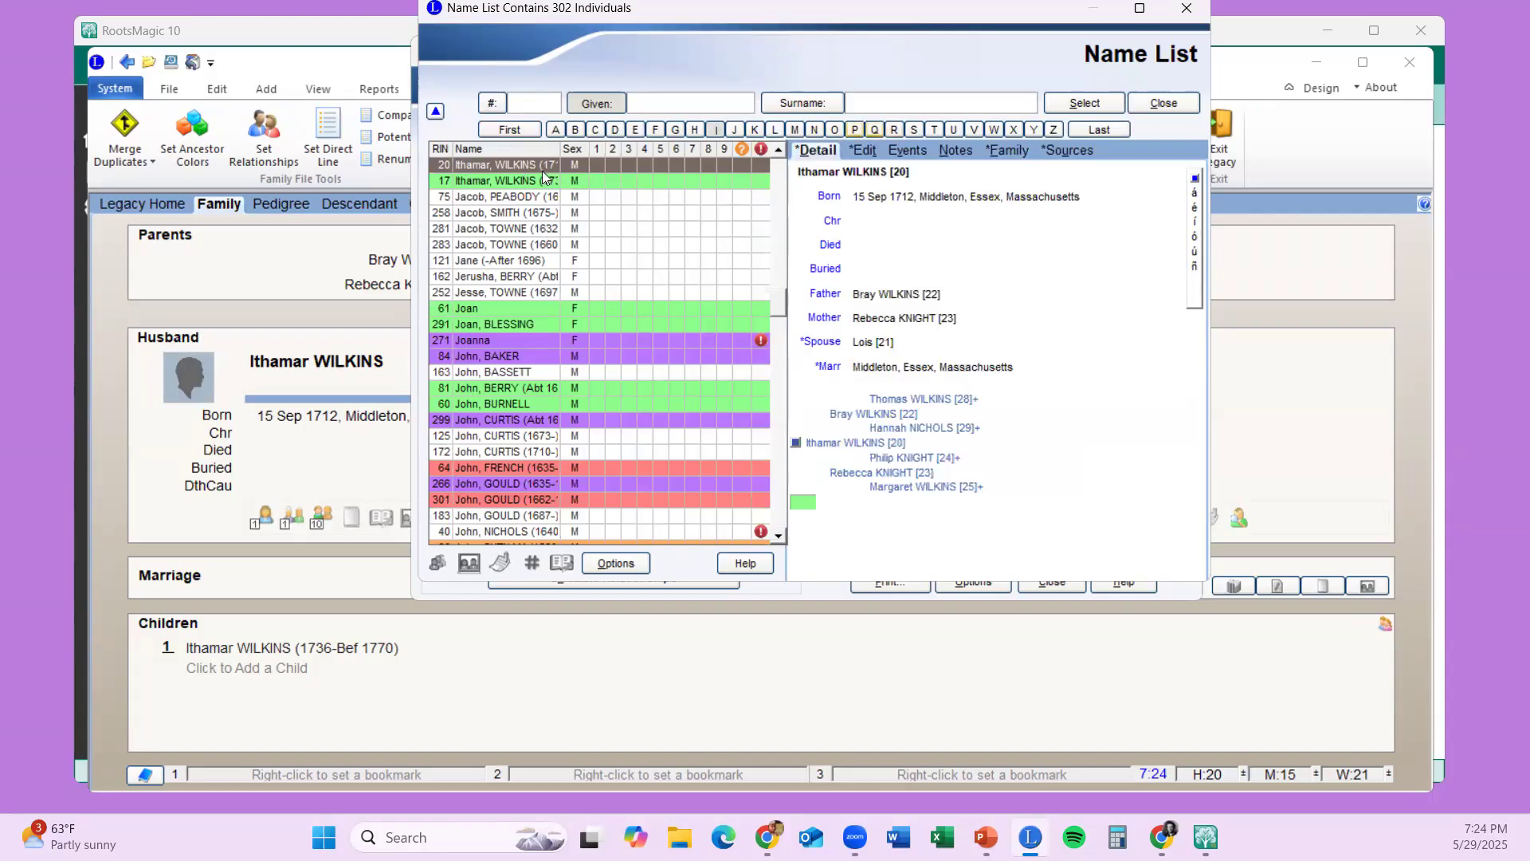
click(1090, 101)
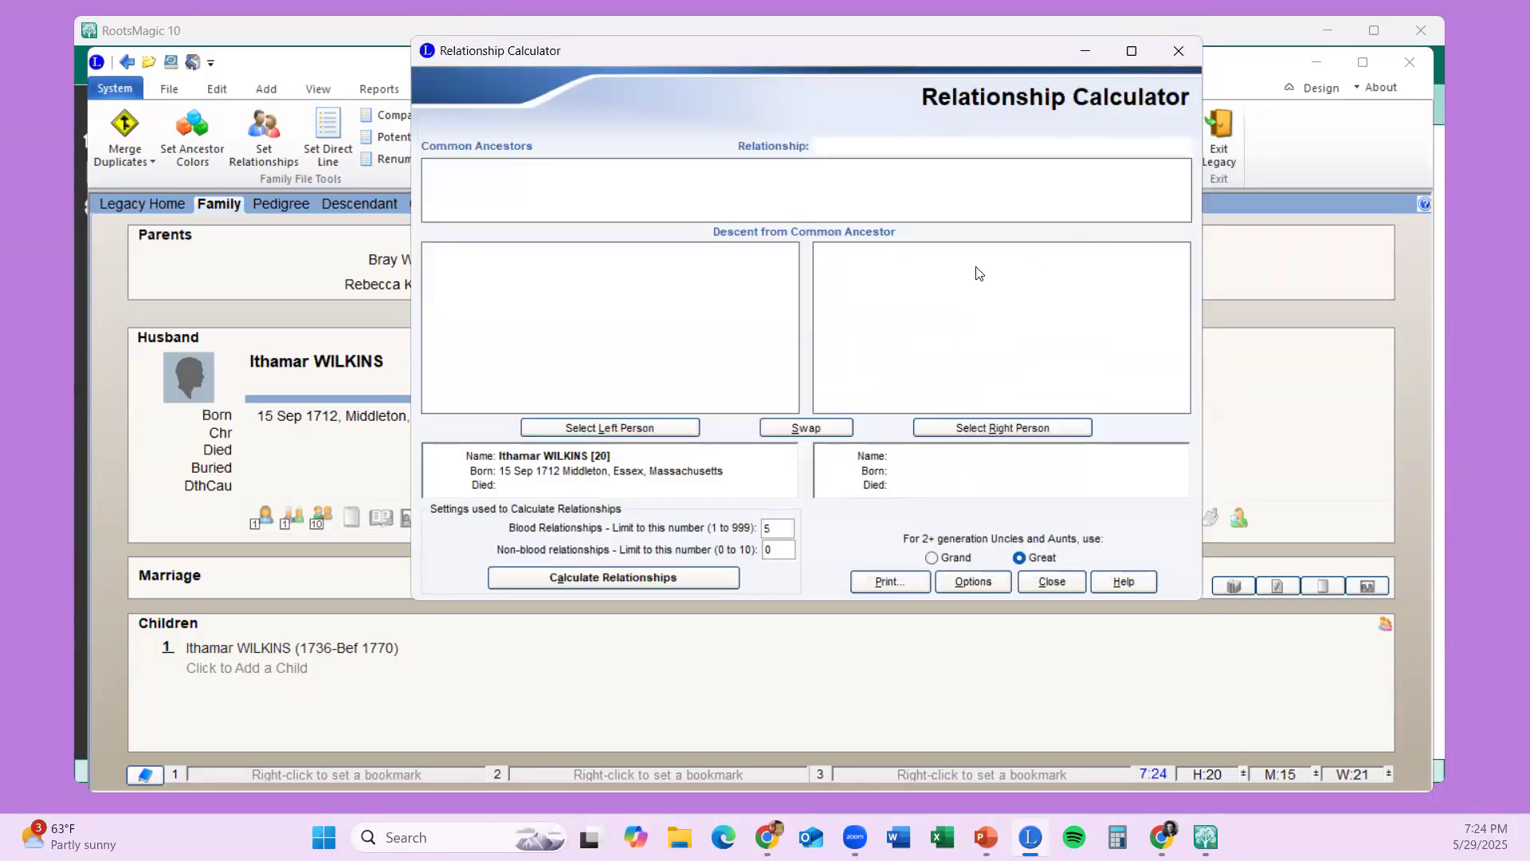
click(993, 428)
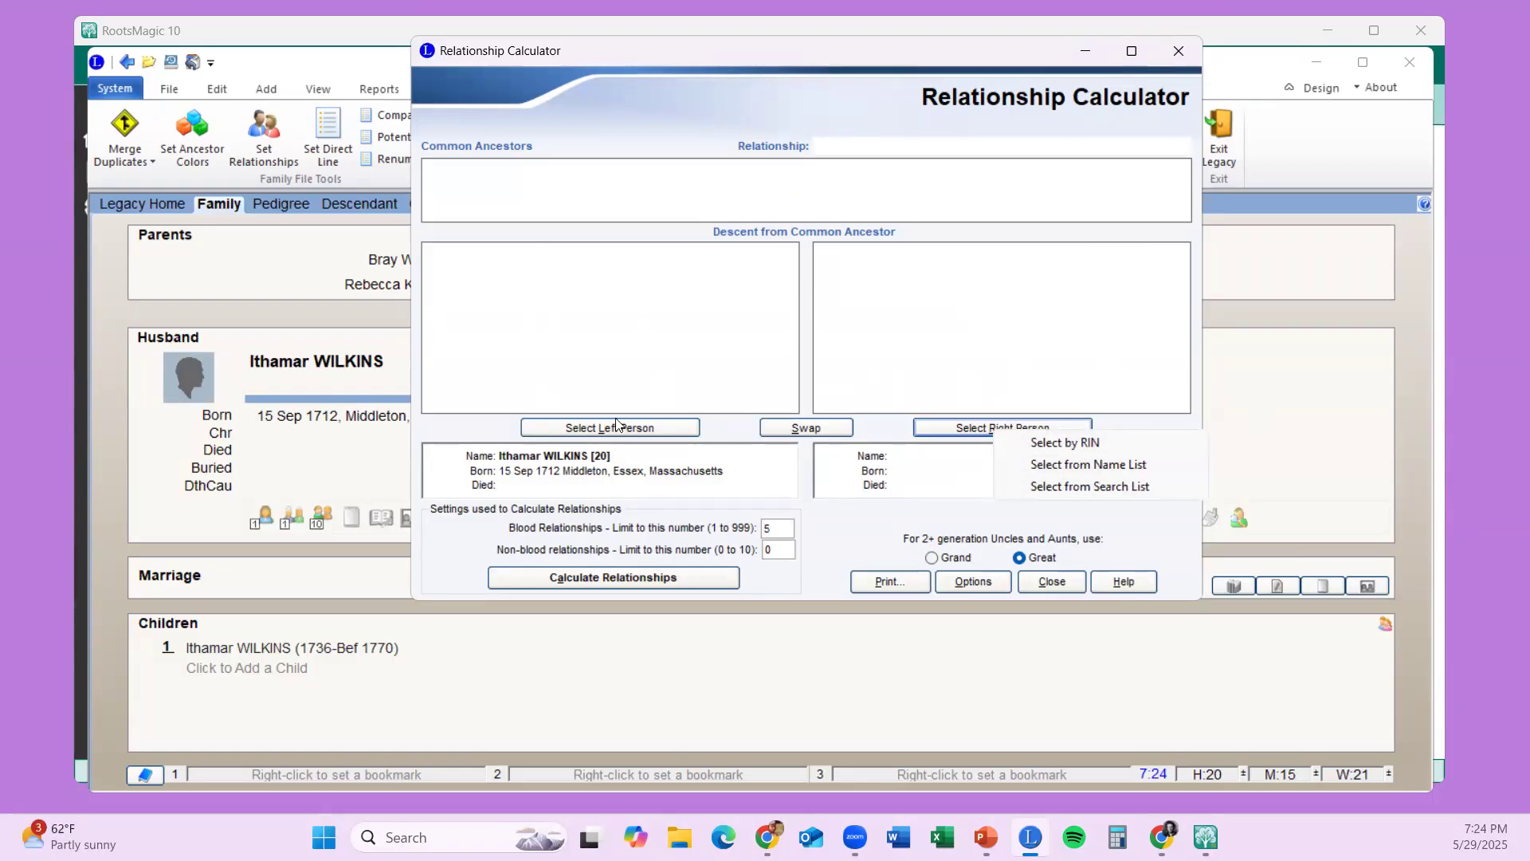
click(615, 475)
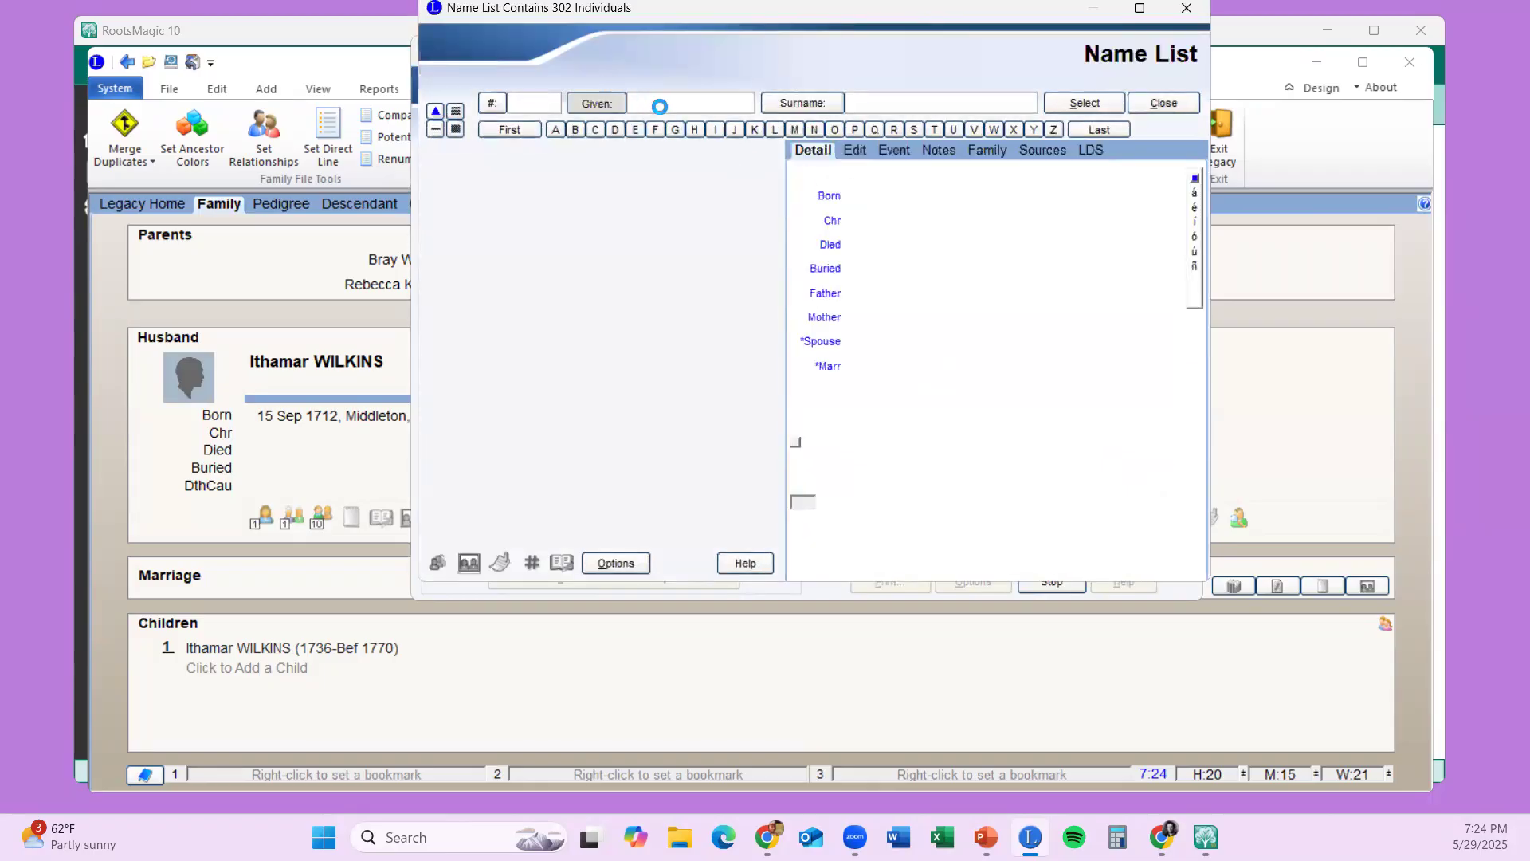
text(barbar)
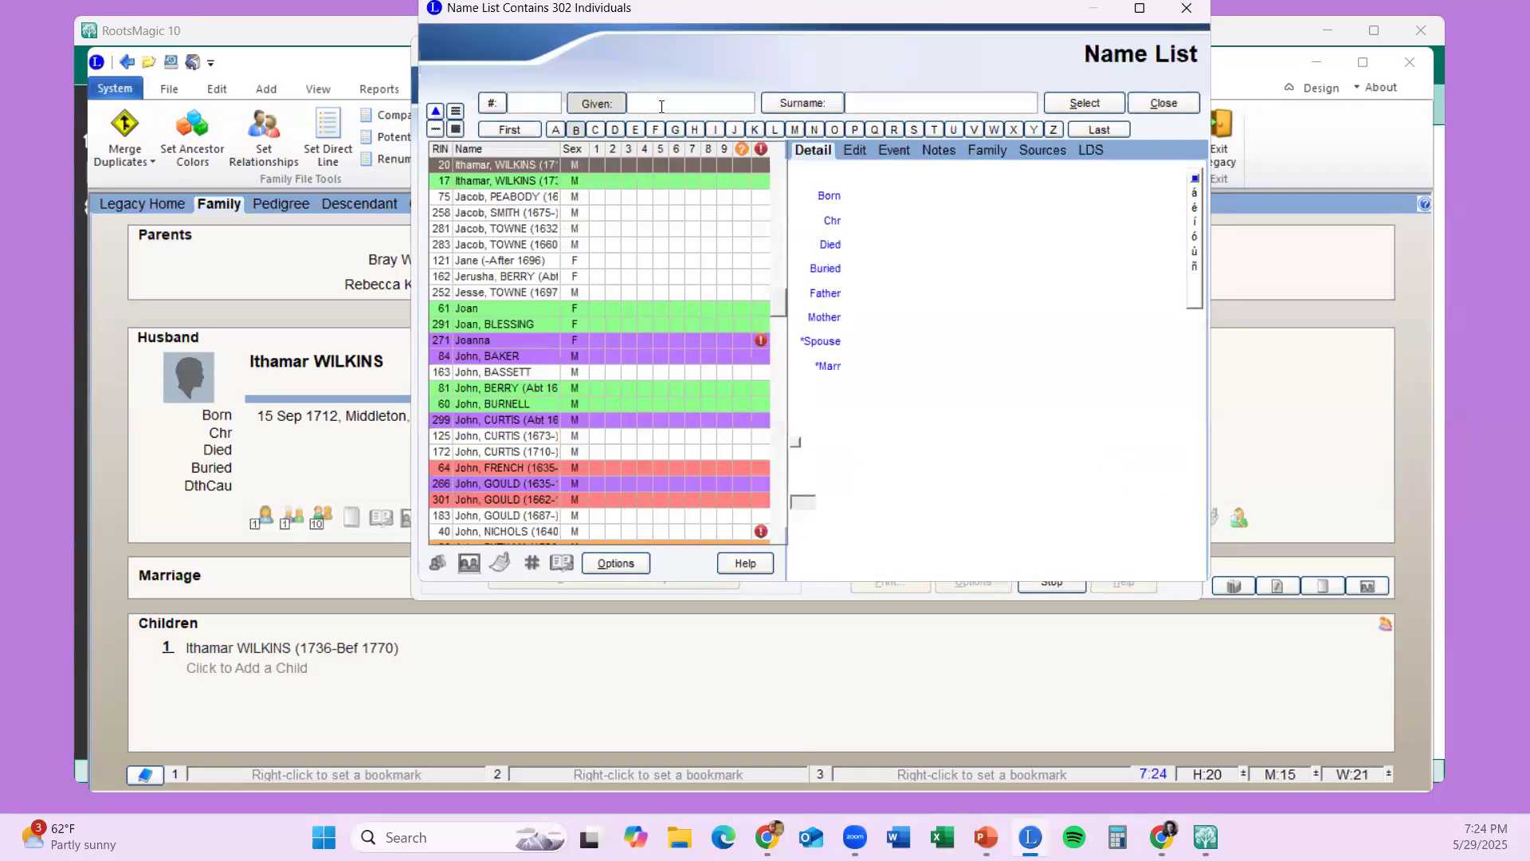
text(a)
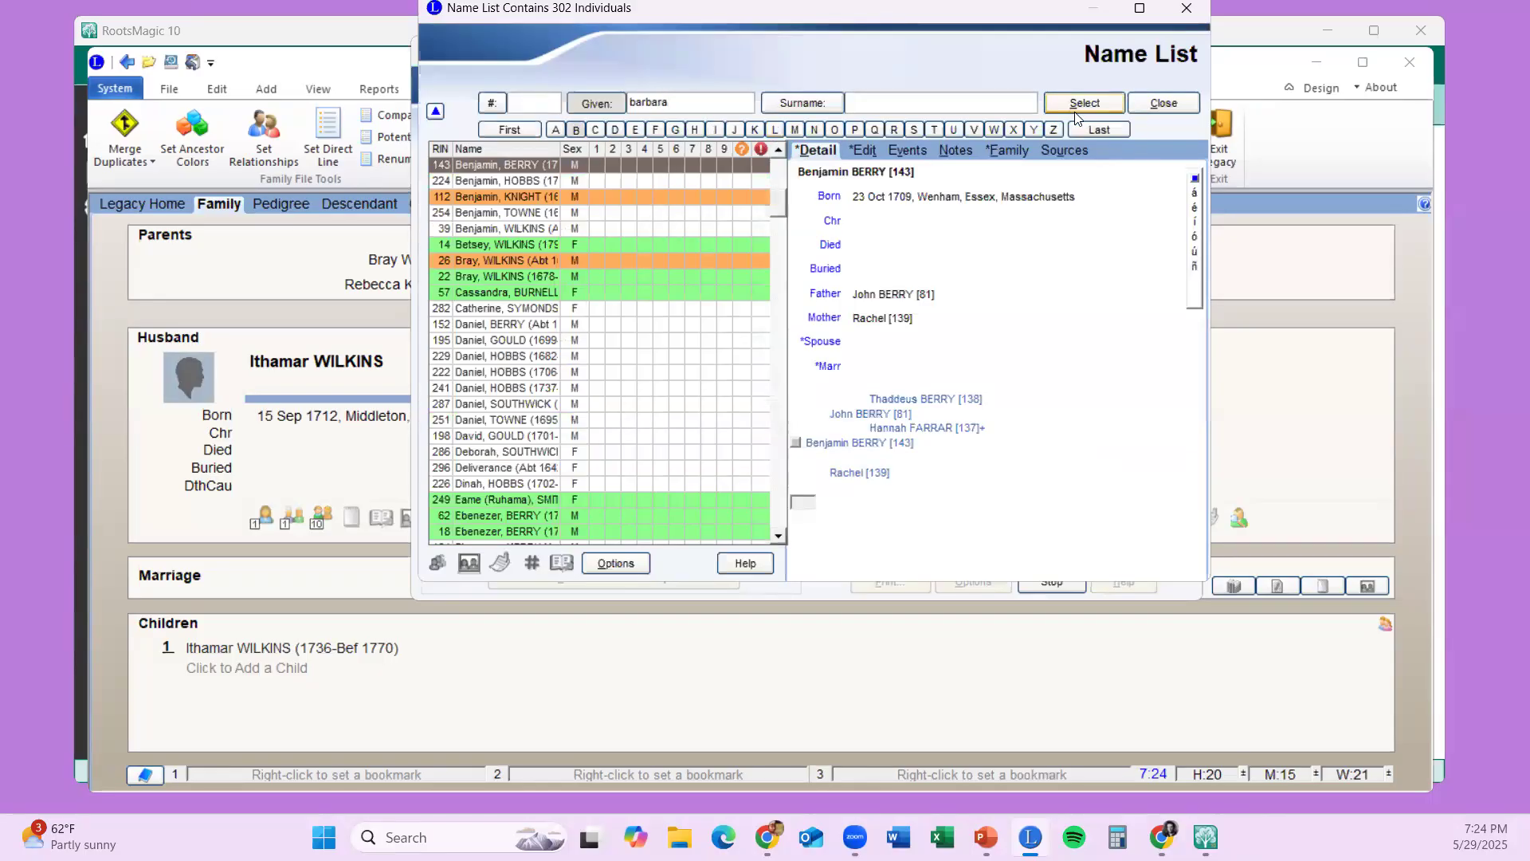
click(1158, 106)
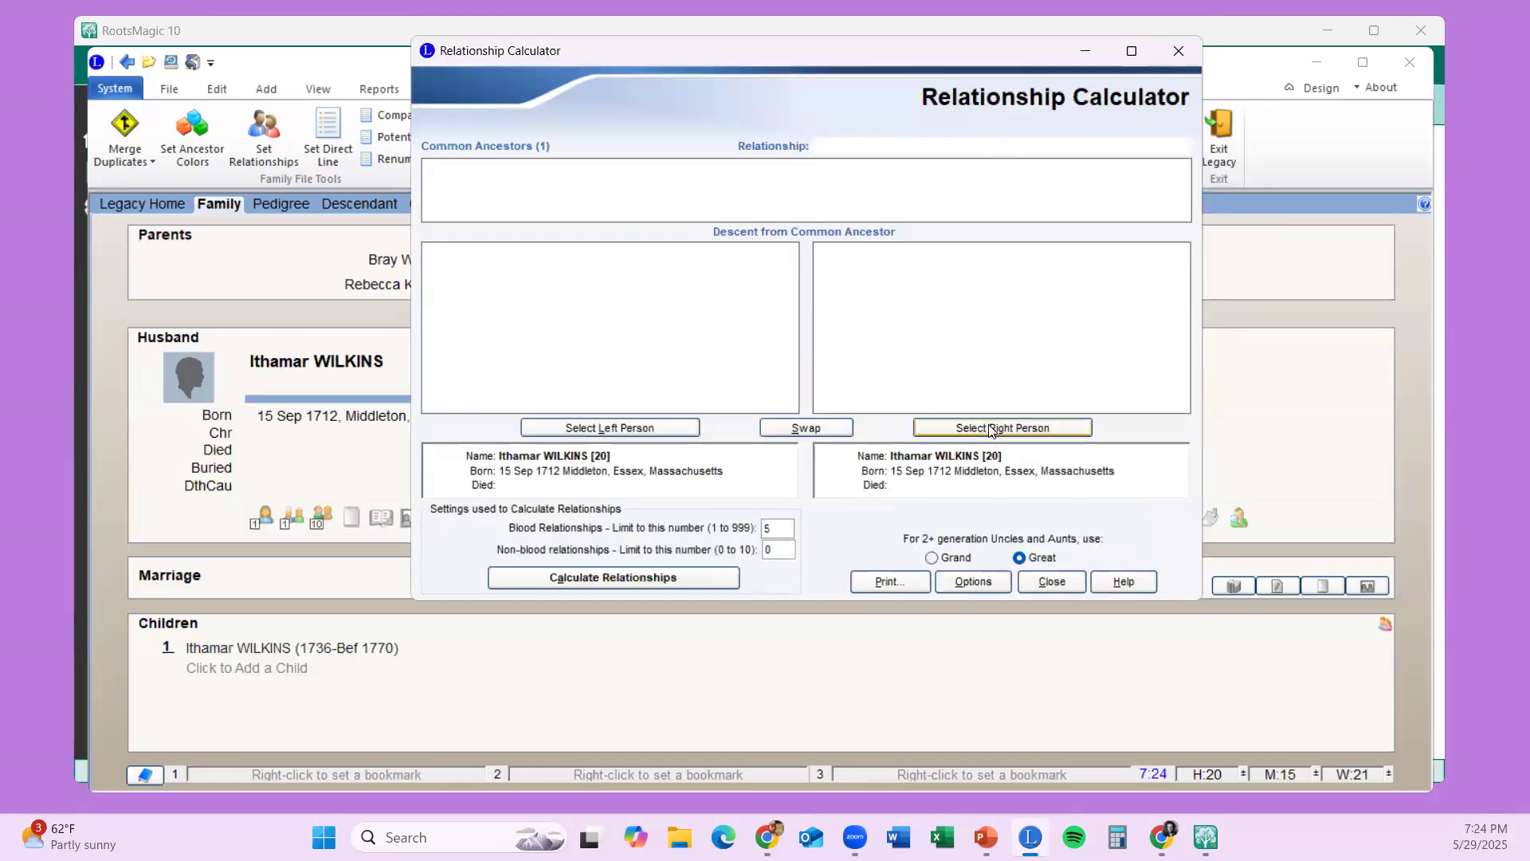
- Choose the man with RIN 13 as the right person from the name list, and close the Relationship Calculator after the comparison
click(989, 428)
click(1066, 466)
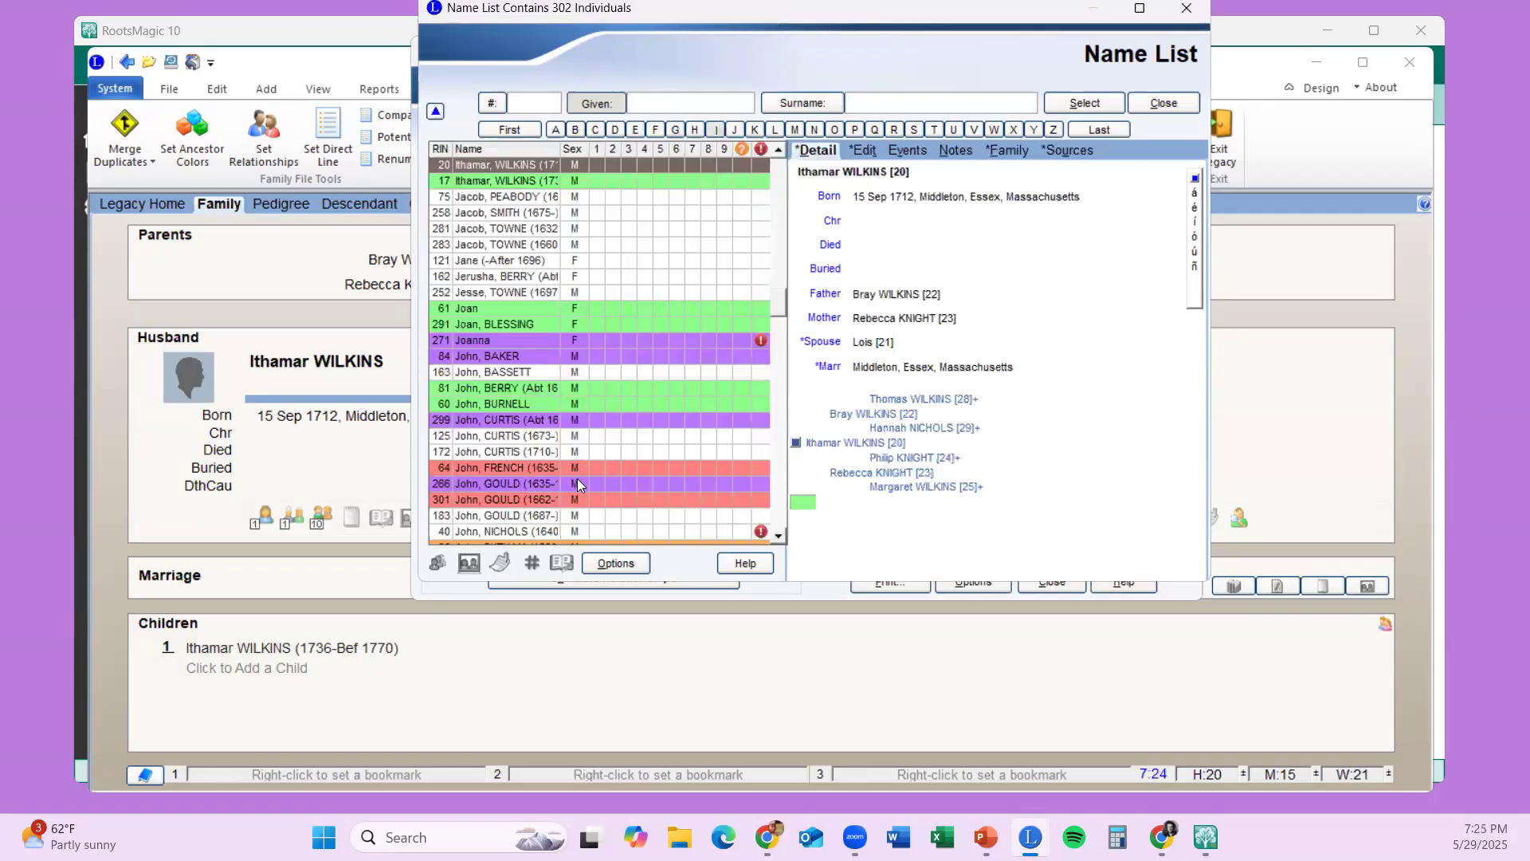
scroll(577, 479, down, 5)
scroll(582, 449, down, 2)
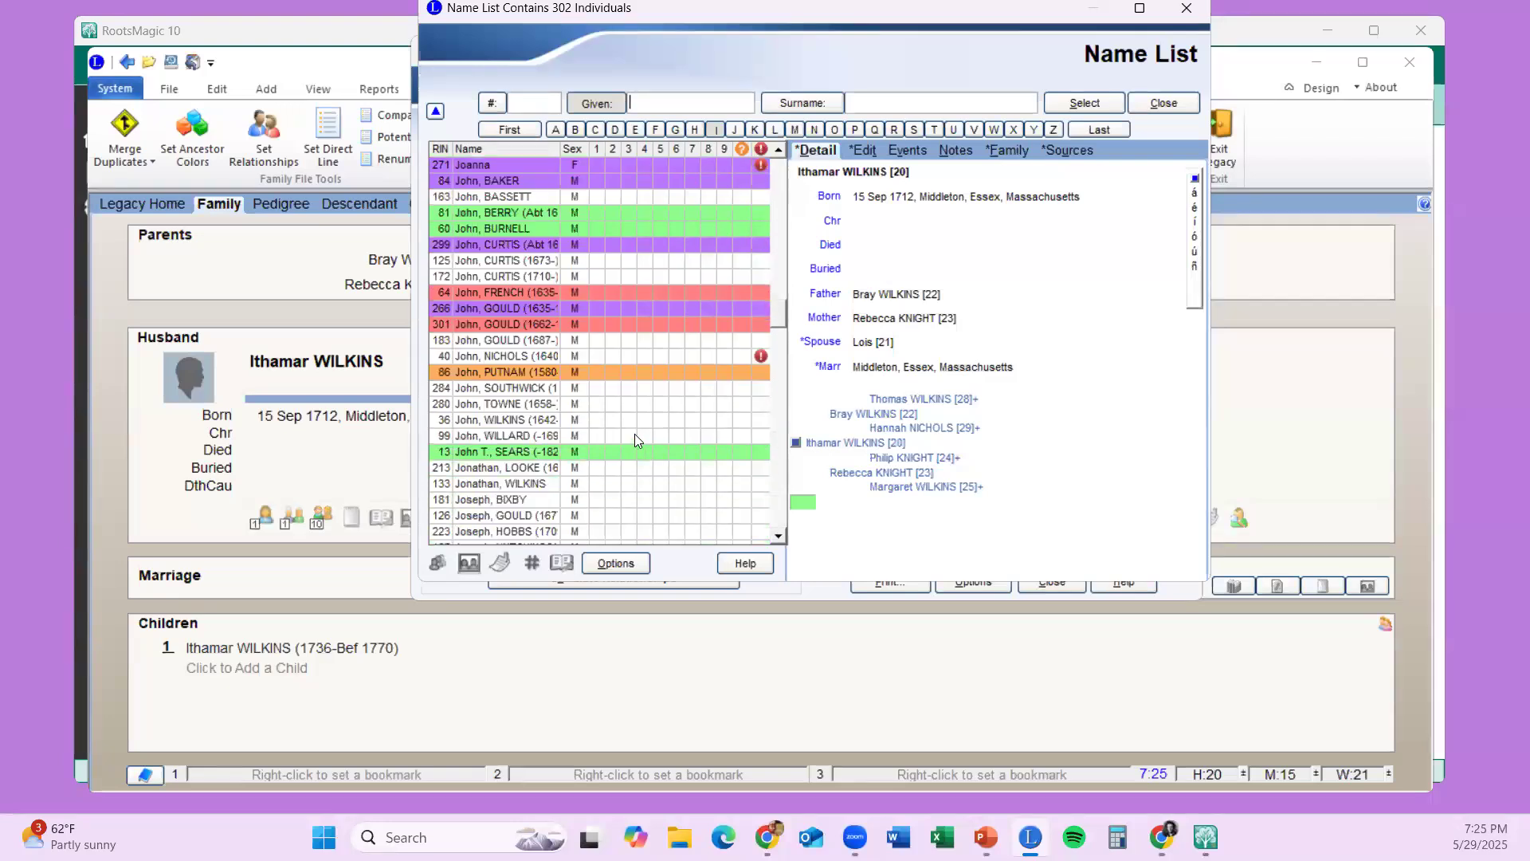
click(530, 452)
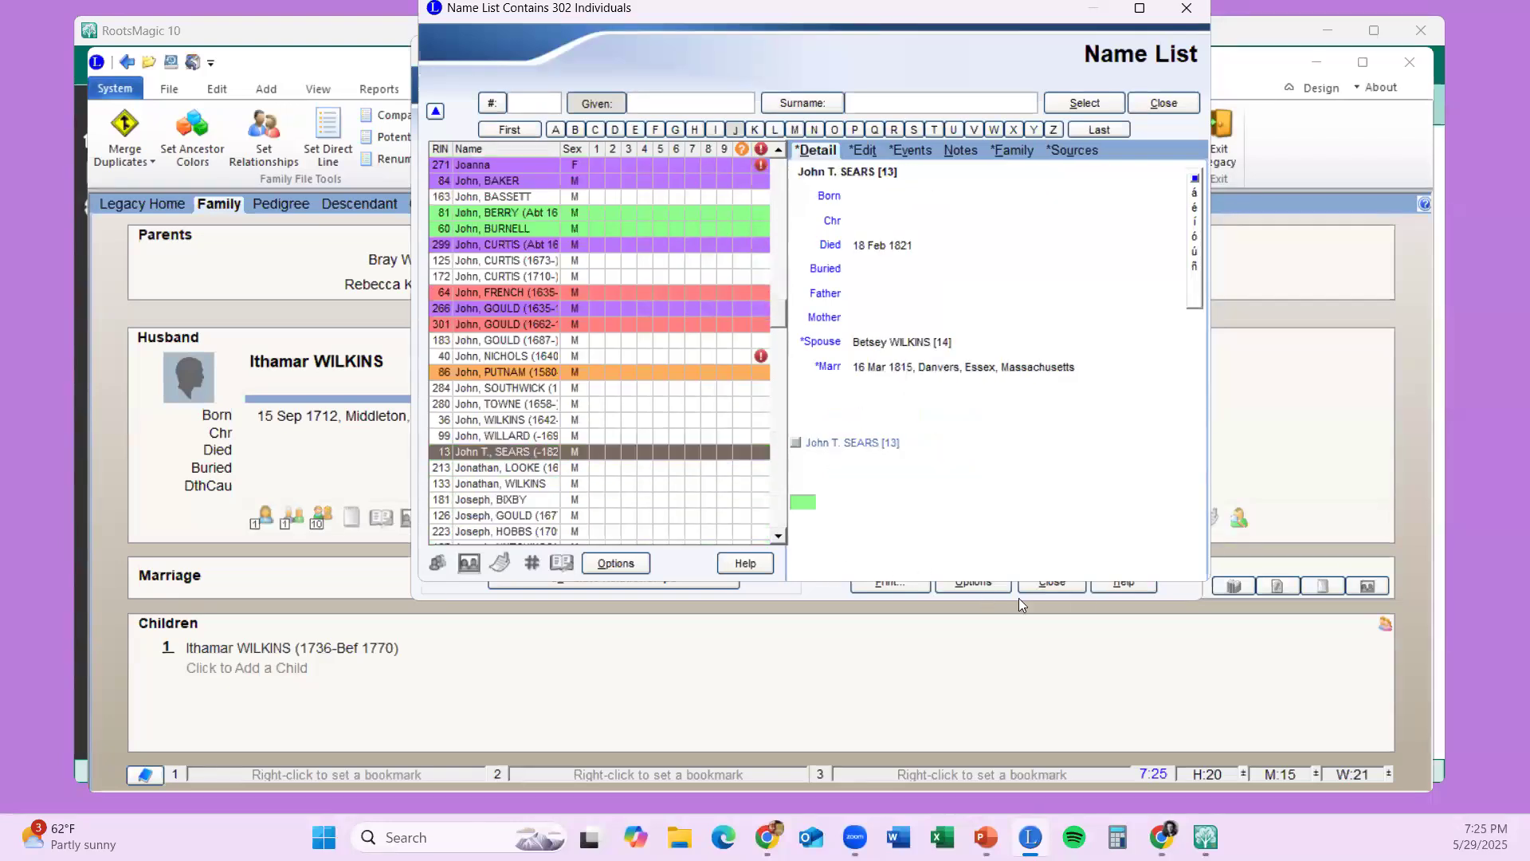
click(1084, 102)
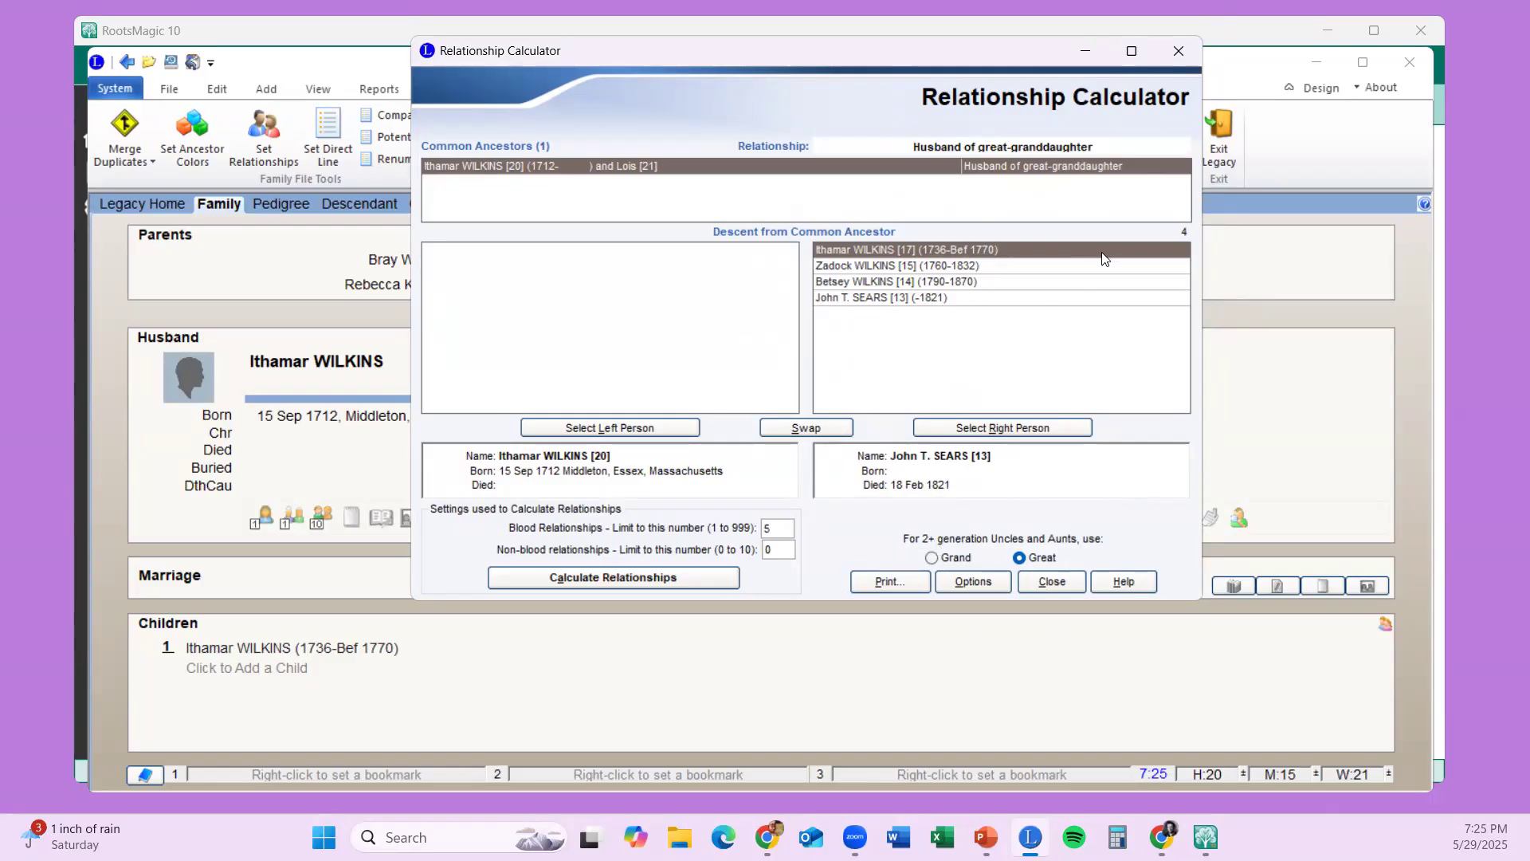
click(1050, 584)
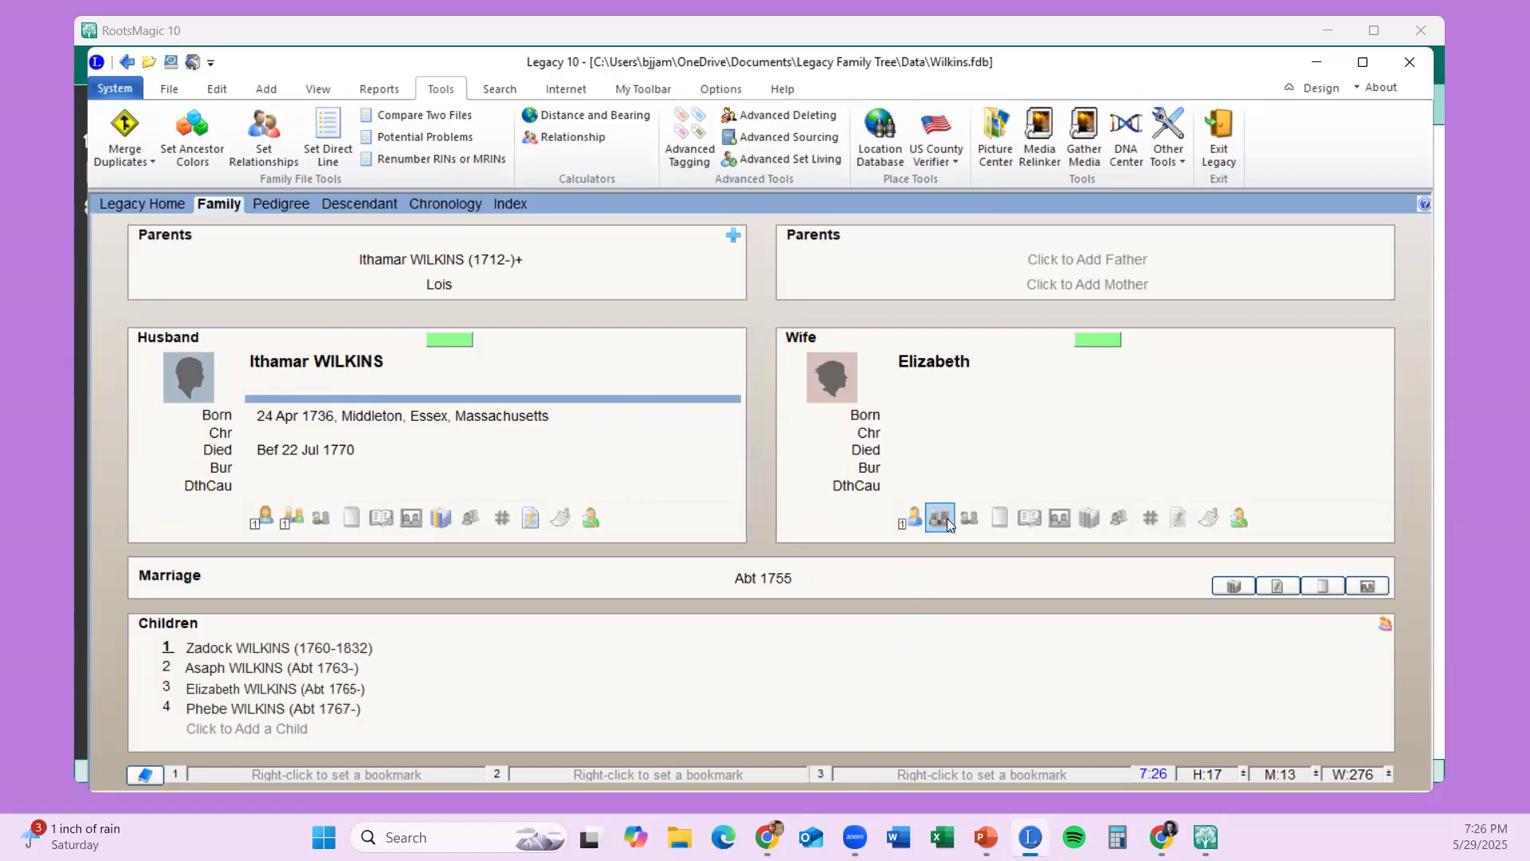
- View the spouse list of the husband with RIN 17 and close it without changes
click(266, 518)
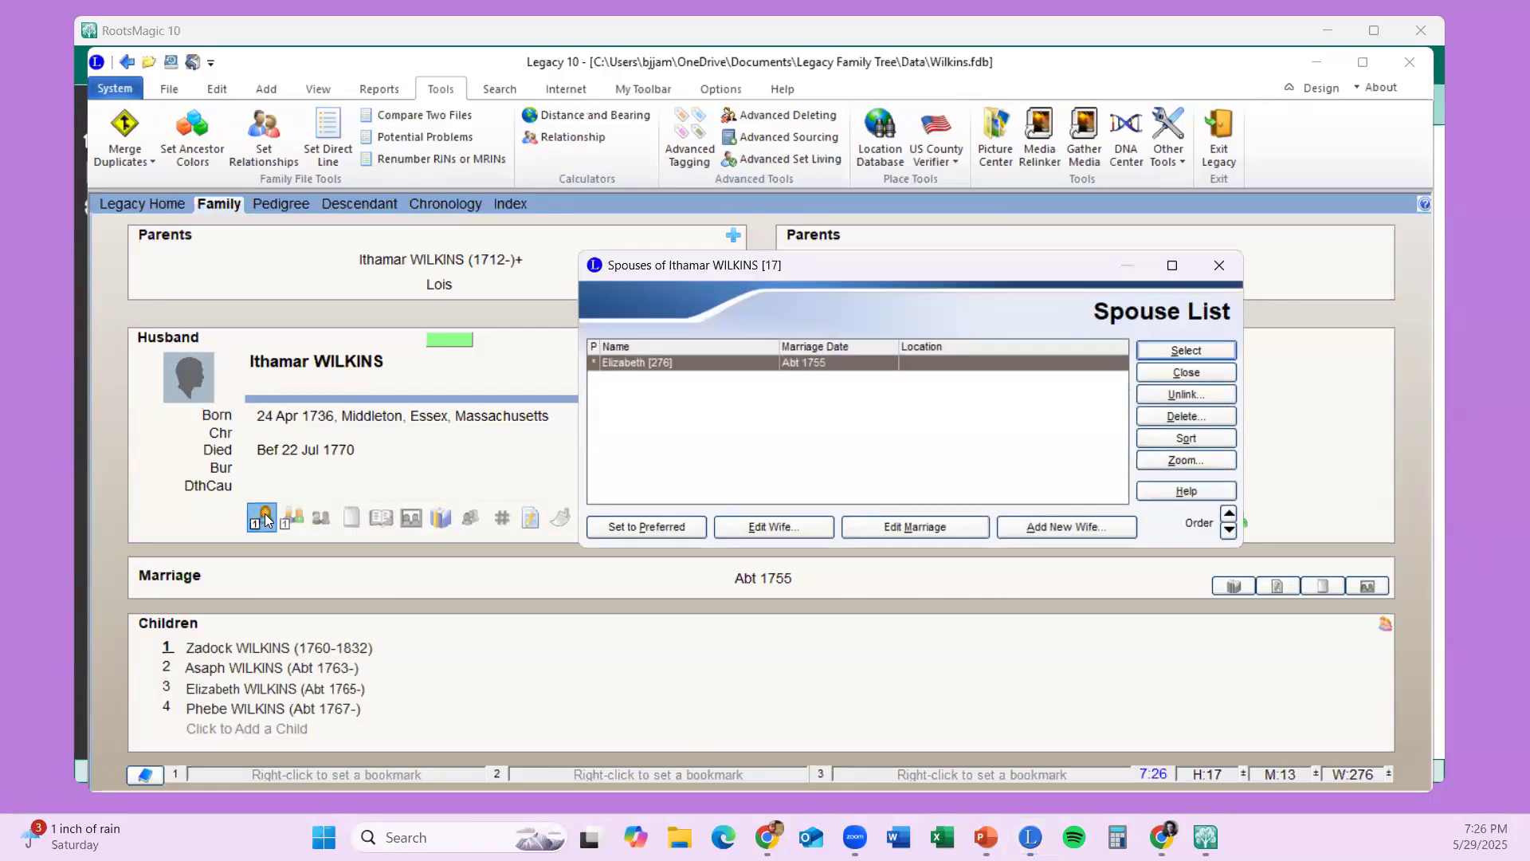
click(1186, 373)
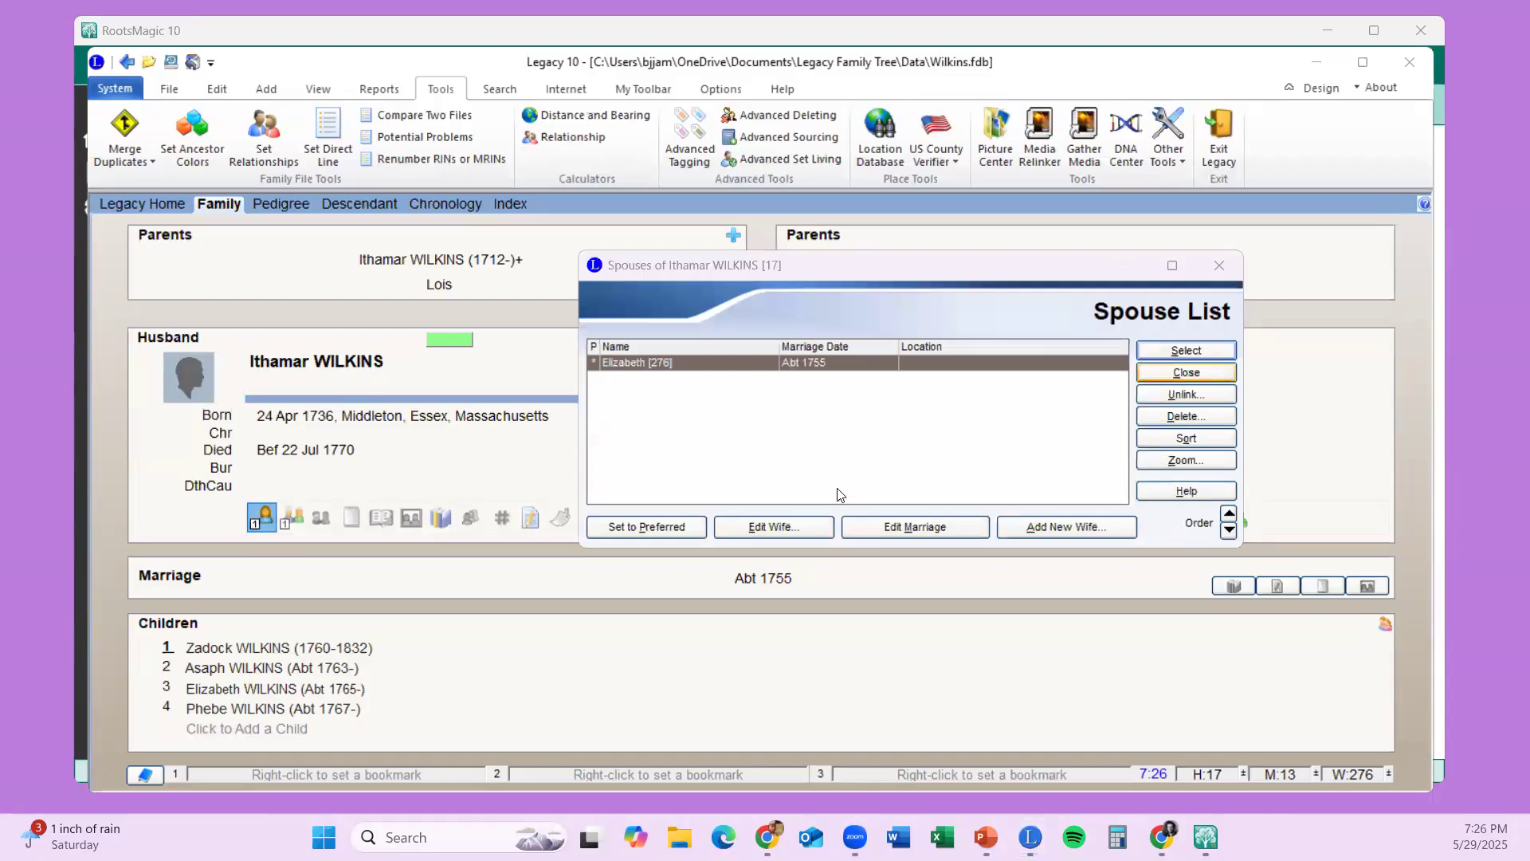
- Add a new husband to the wife with his given name, surname and a birth date of about 1738, and save the record
click(925, 396)
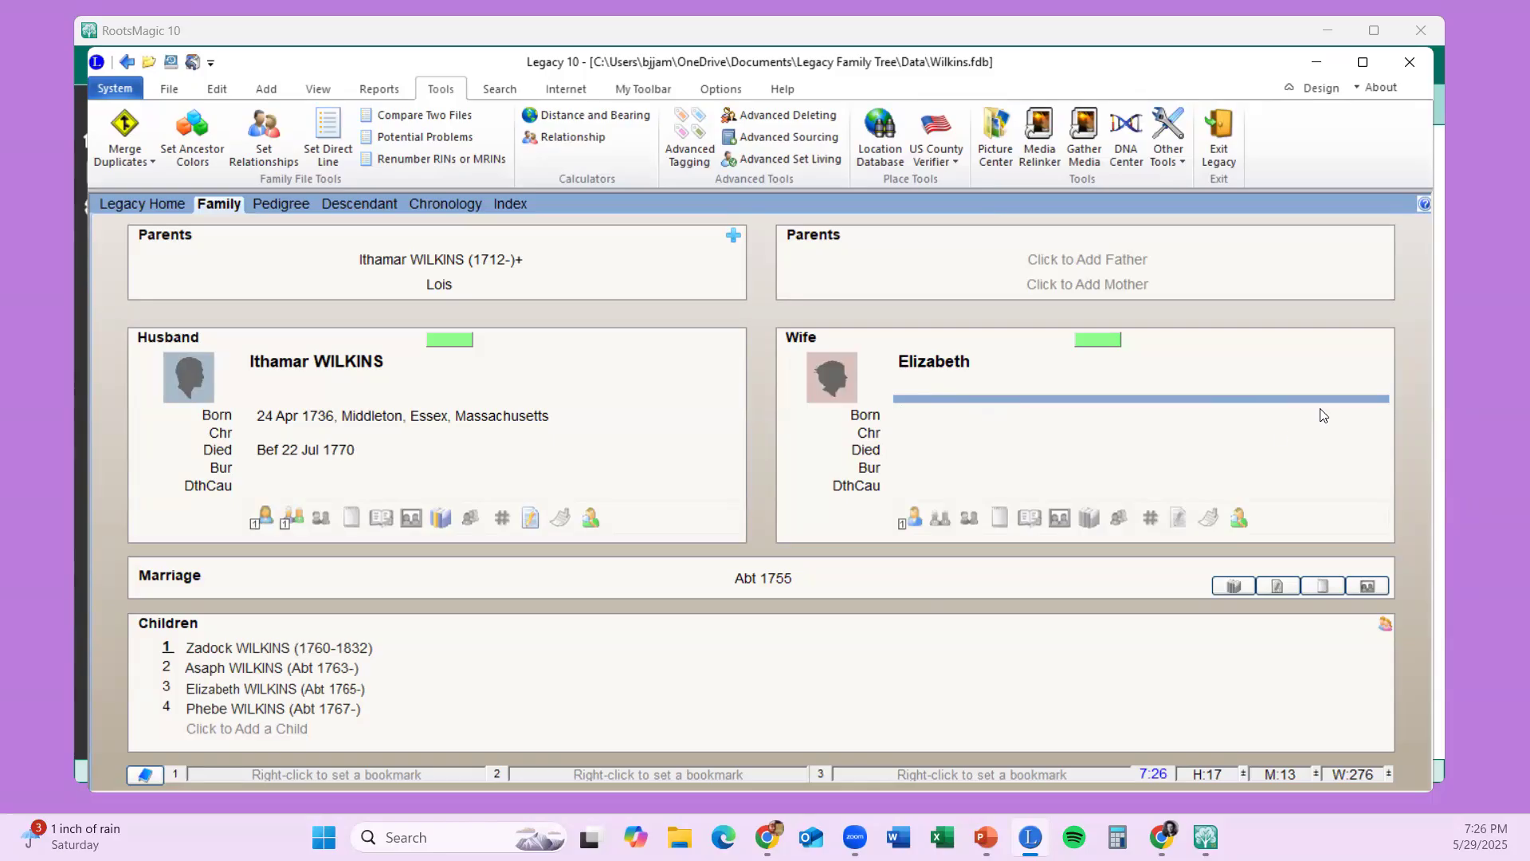
click(269, 94)
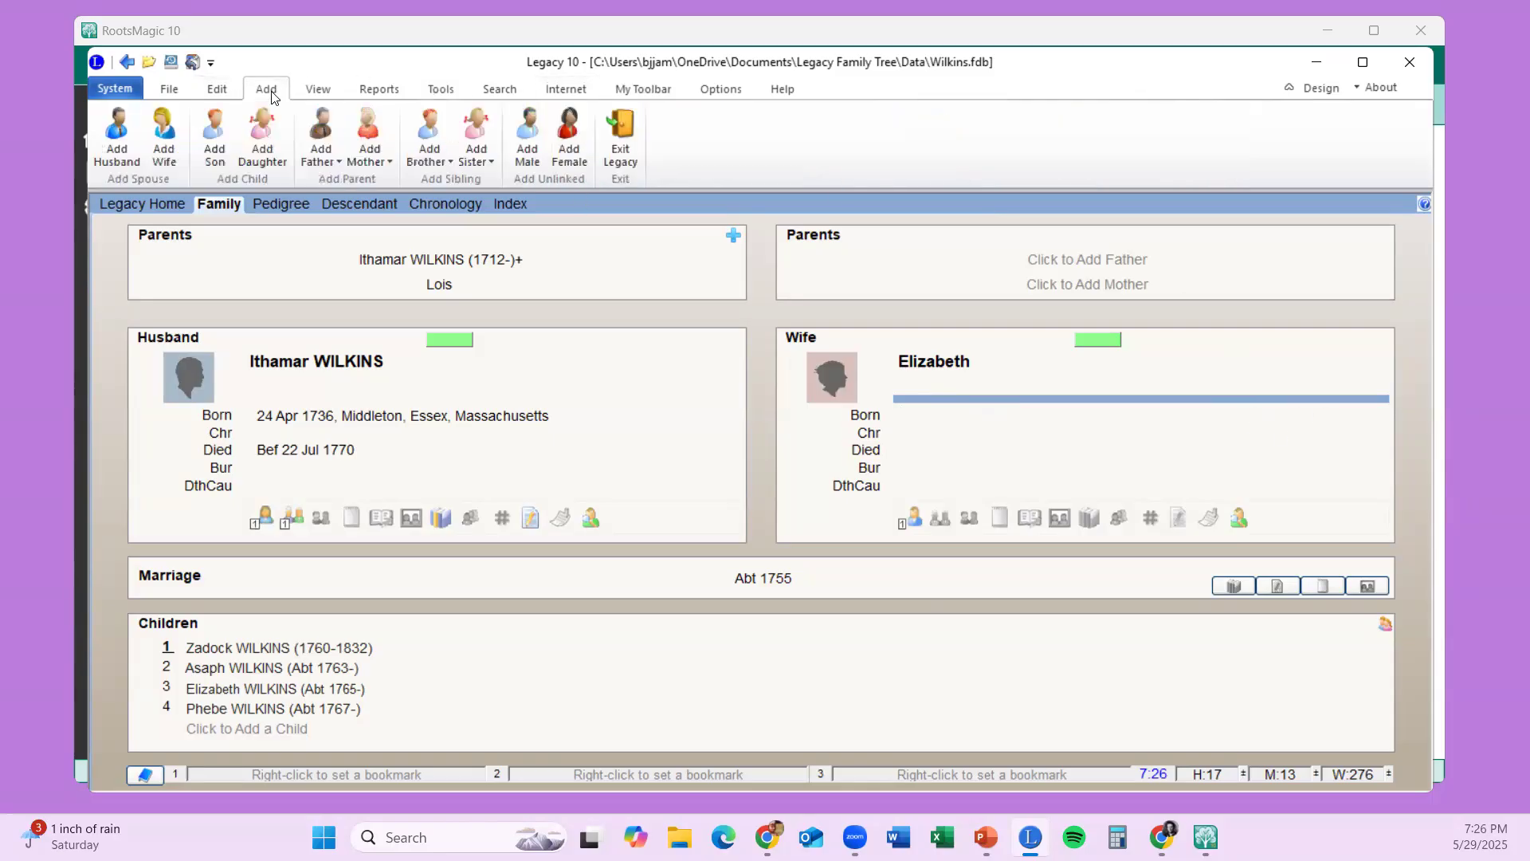
click(115, 152)
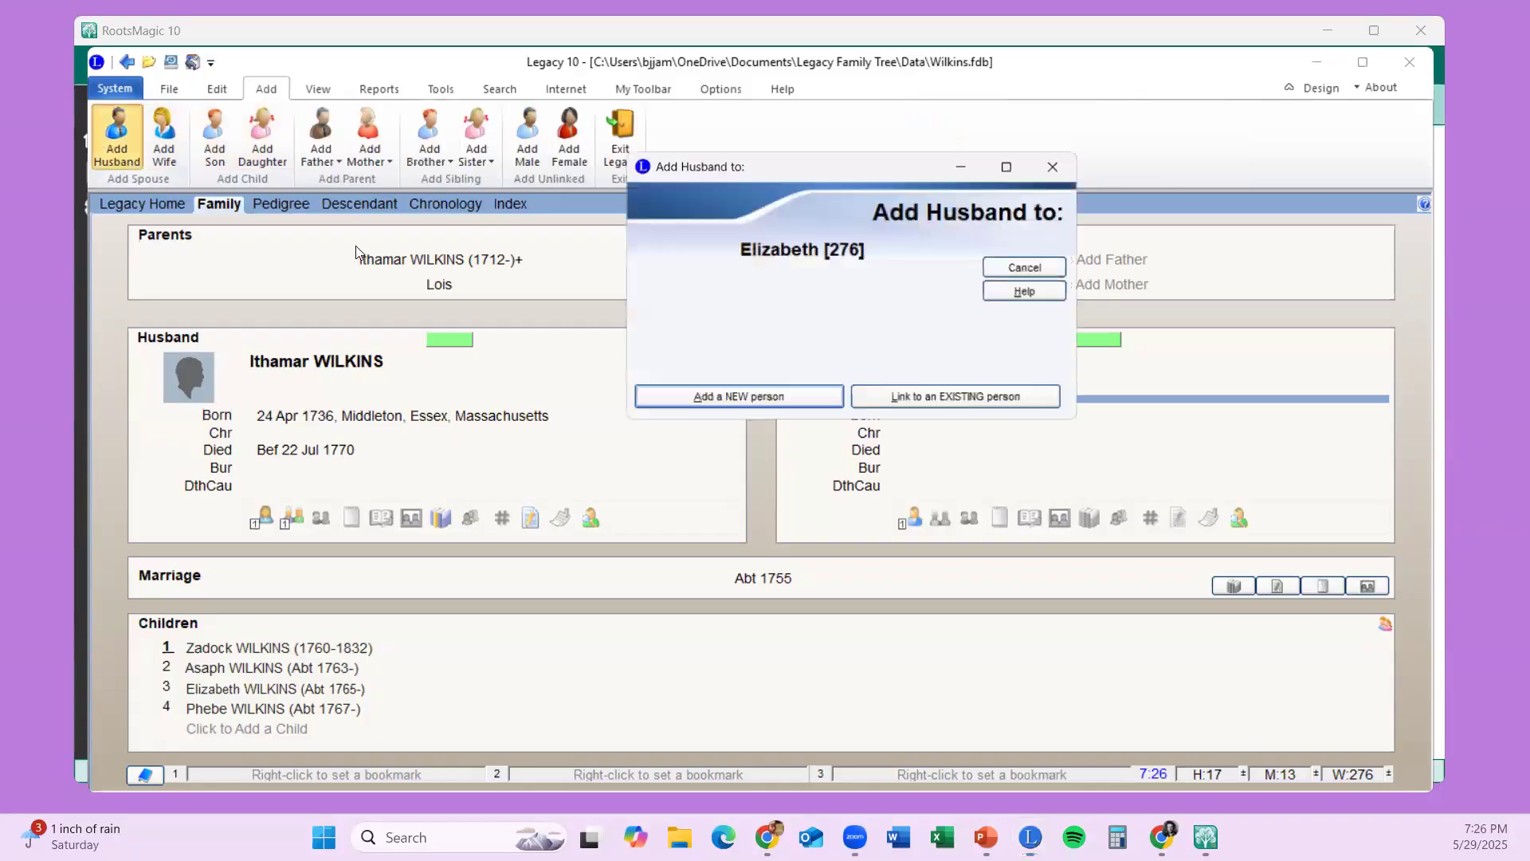
click(805, 399)
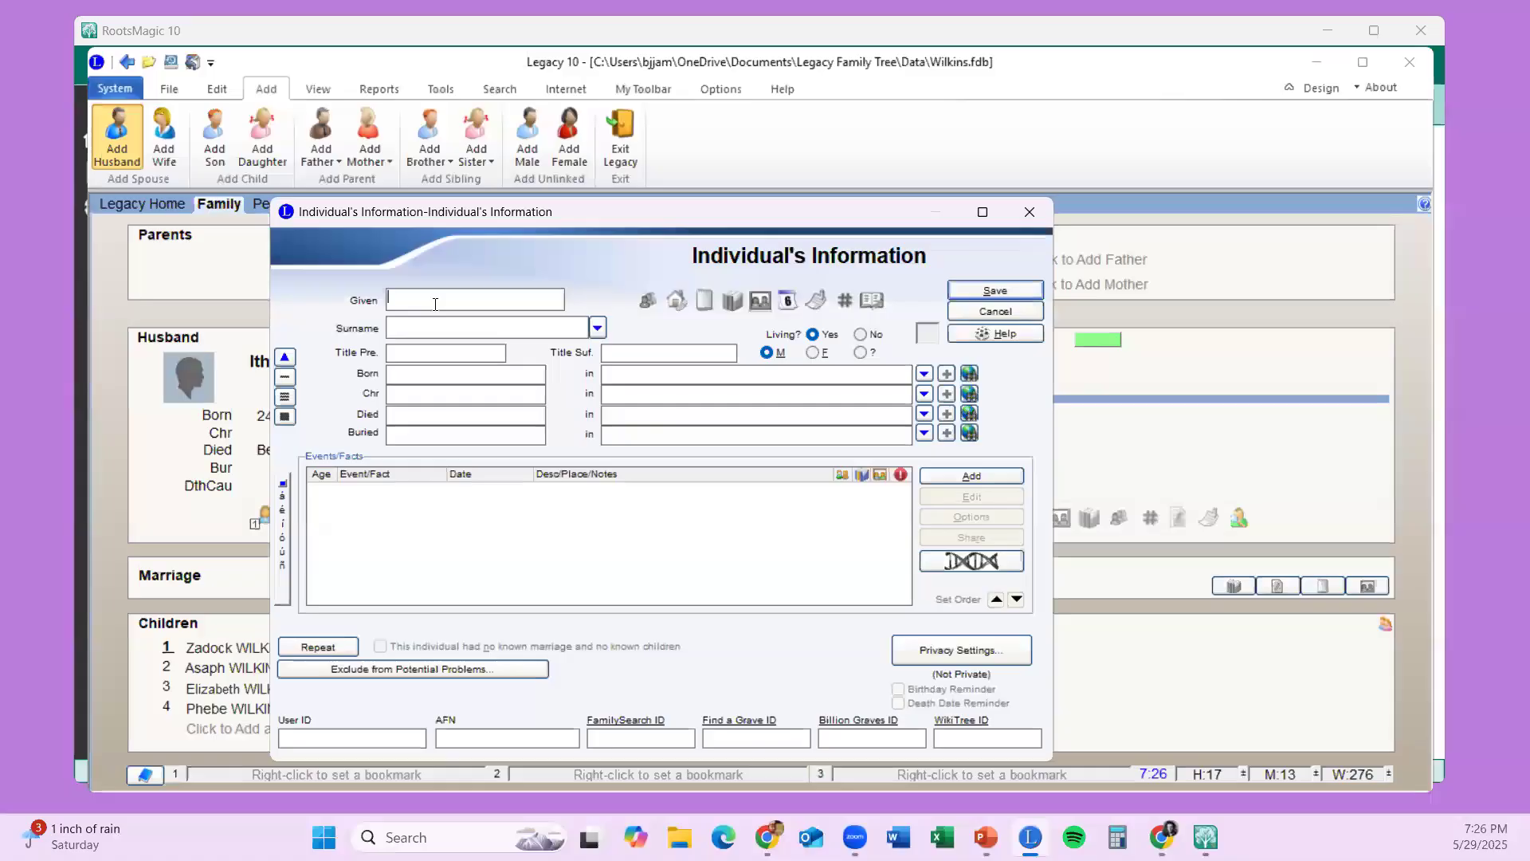
text(Asap)
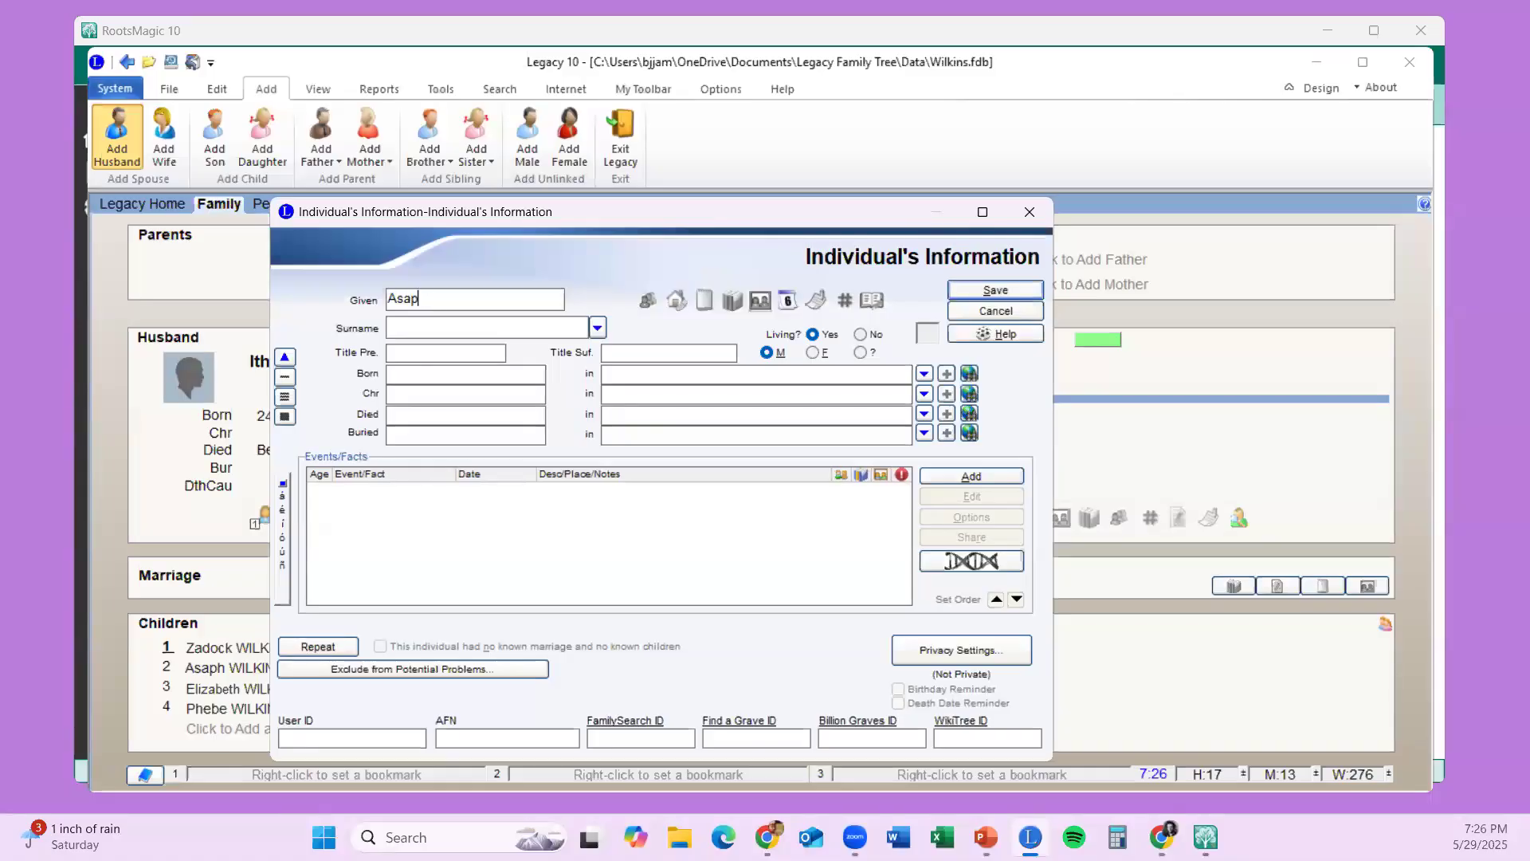
text(hWilkins)
text(about 17)
text(38)
click(982, 294)
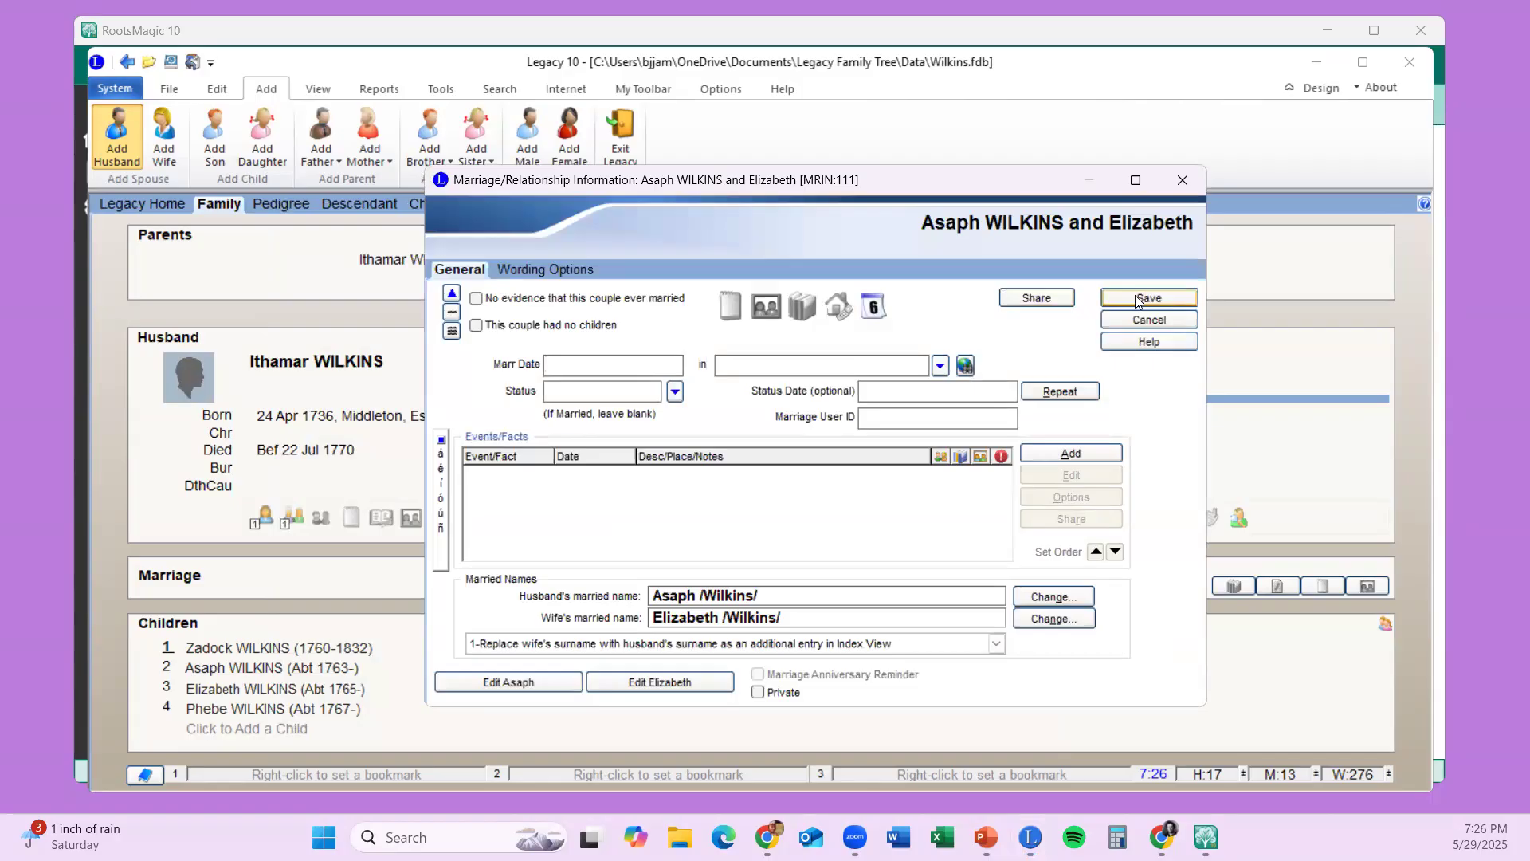
- Record the new couple's marriage as 1757 in Danvers, Essex, Massachusetts, and save it
text(1757)
click(732, 366)
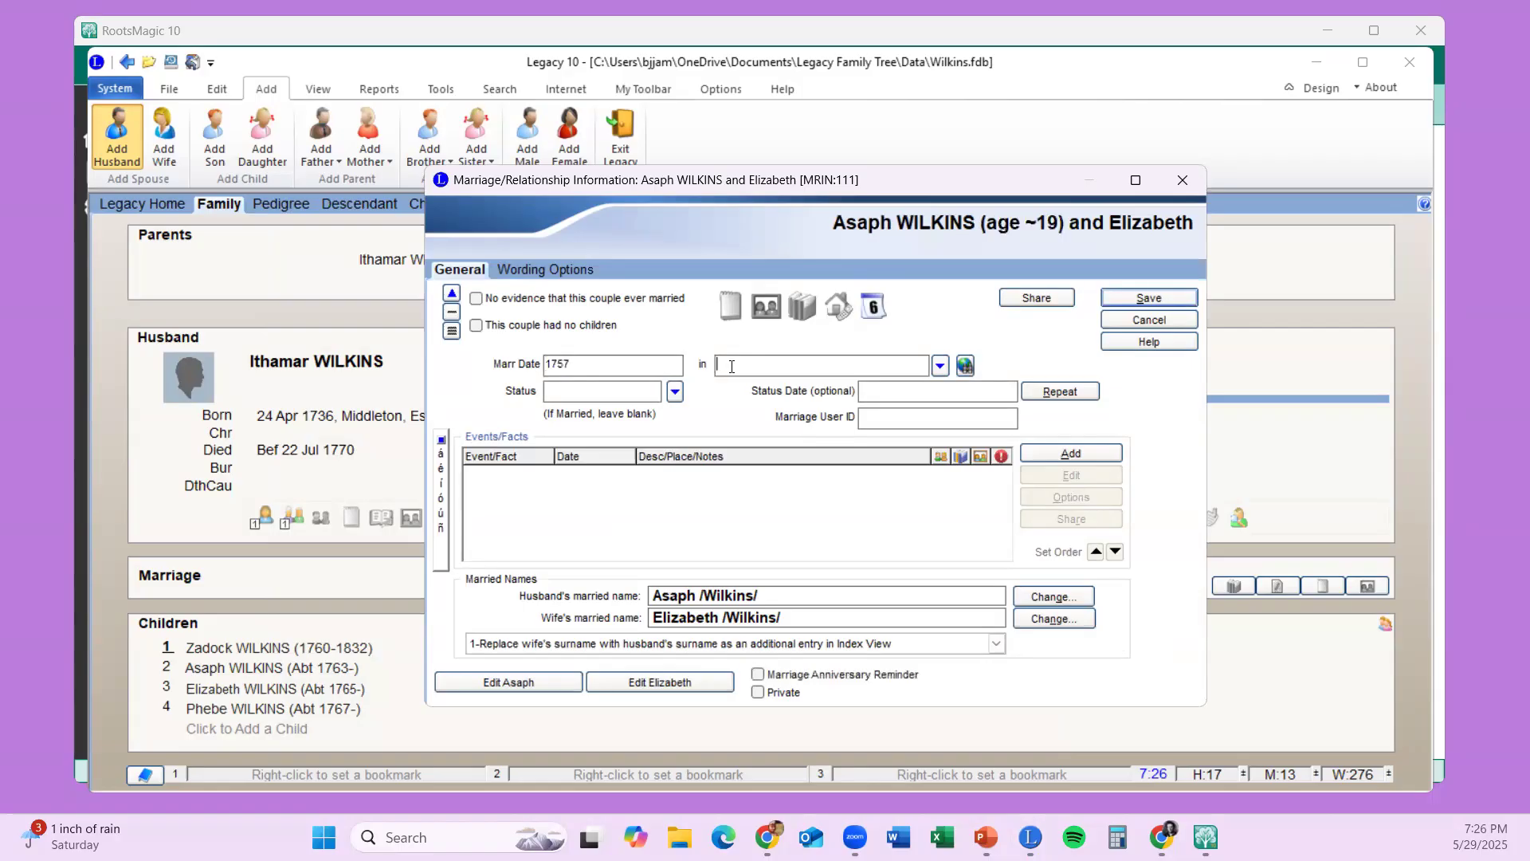
text(Danvers, Essex, Massachusetts)
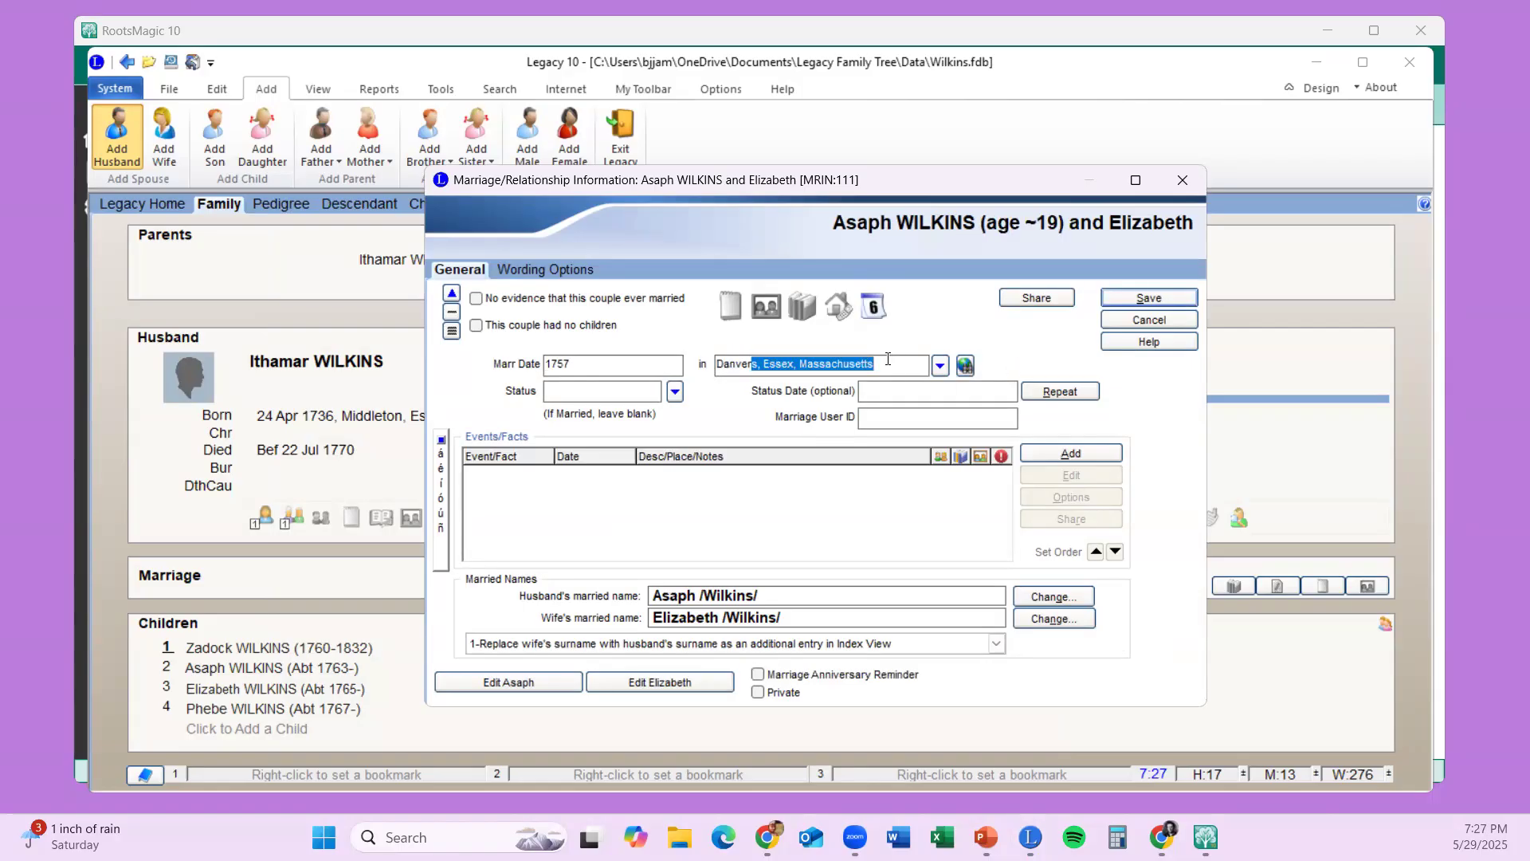
click(888, 359)
click(1162, 297)
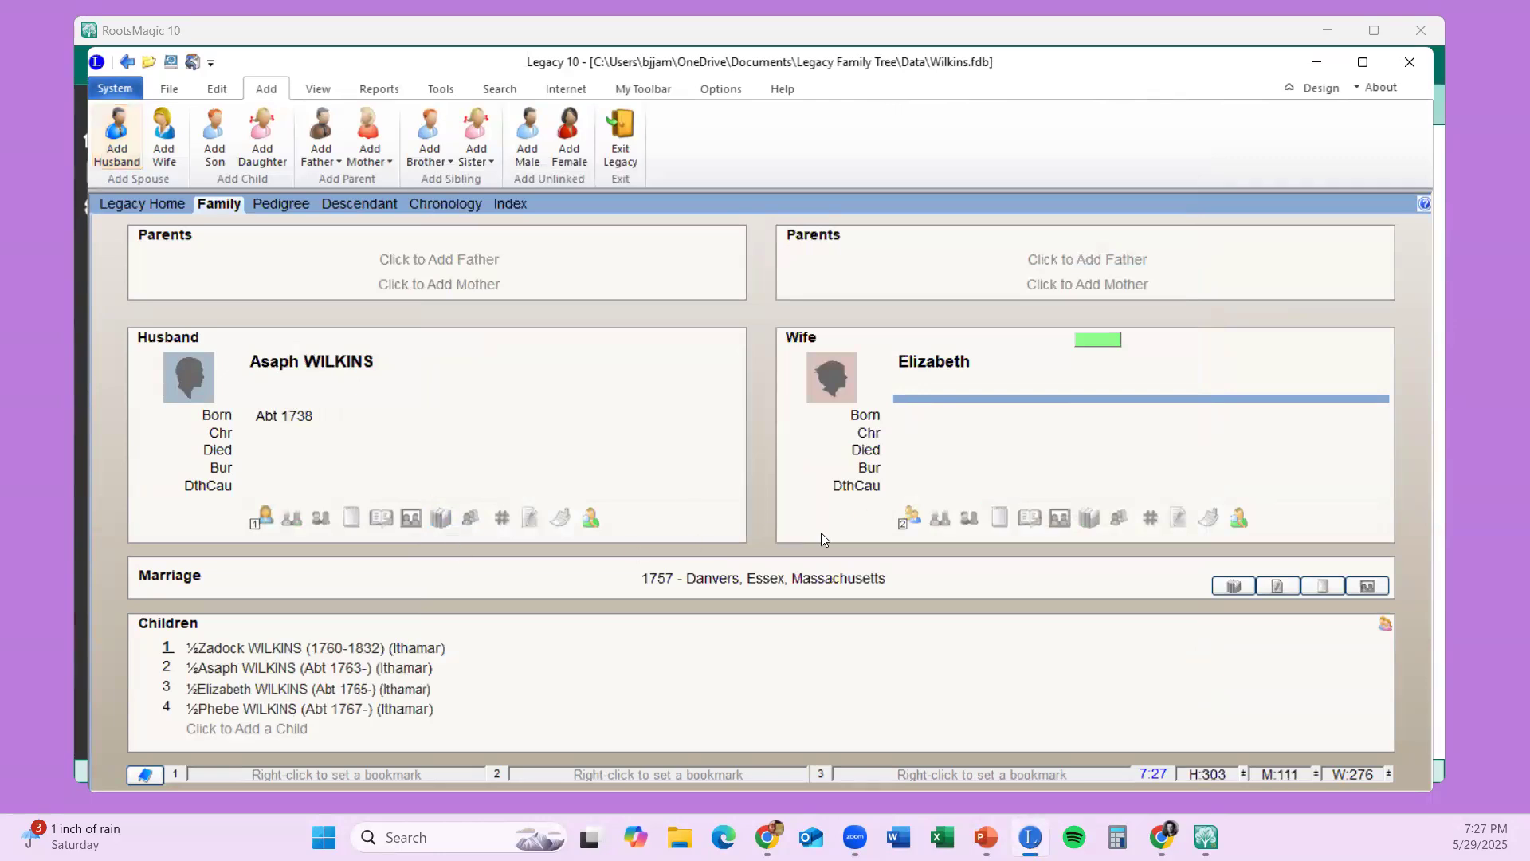
- Unlink the first husband from the wife's about 1755 marriage, unlink the wife from that family too, and close the spouse list
click(906, 525)
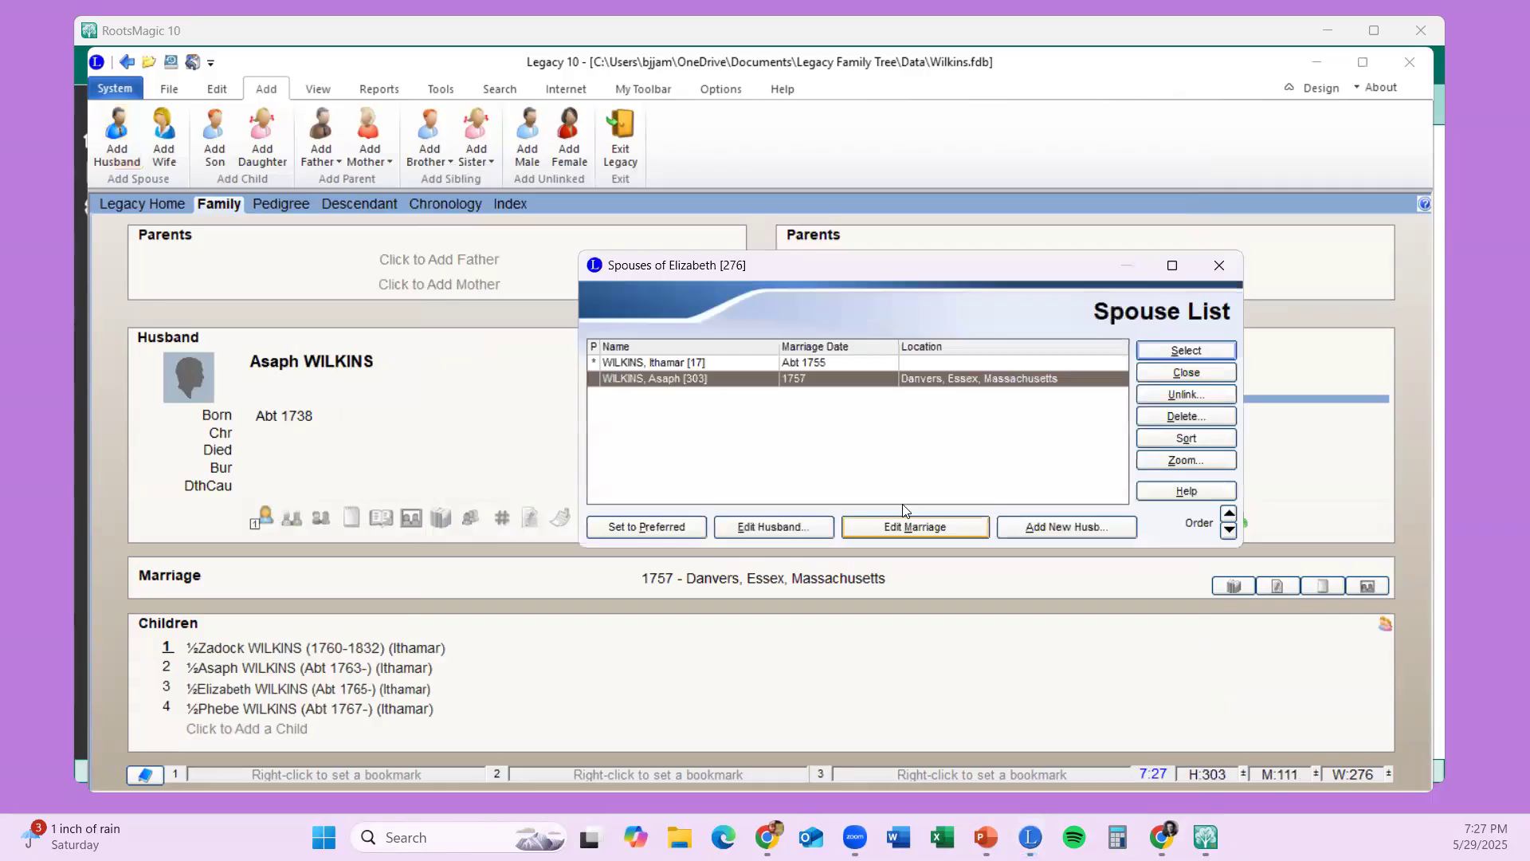
click(705, 364)
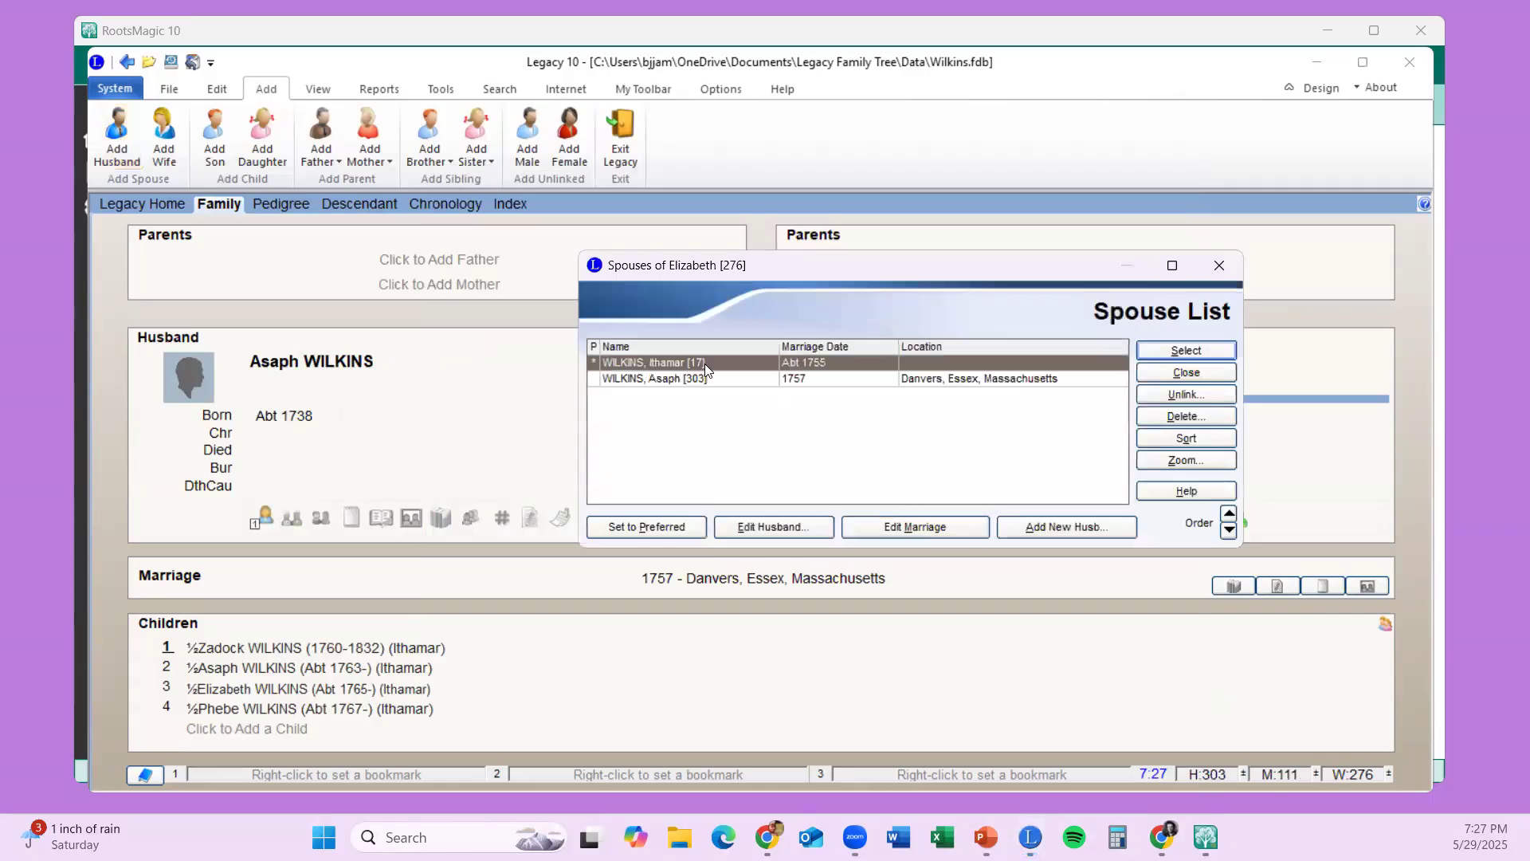
click(1186, 396)
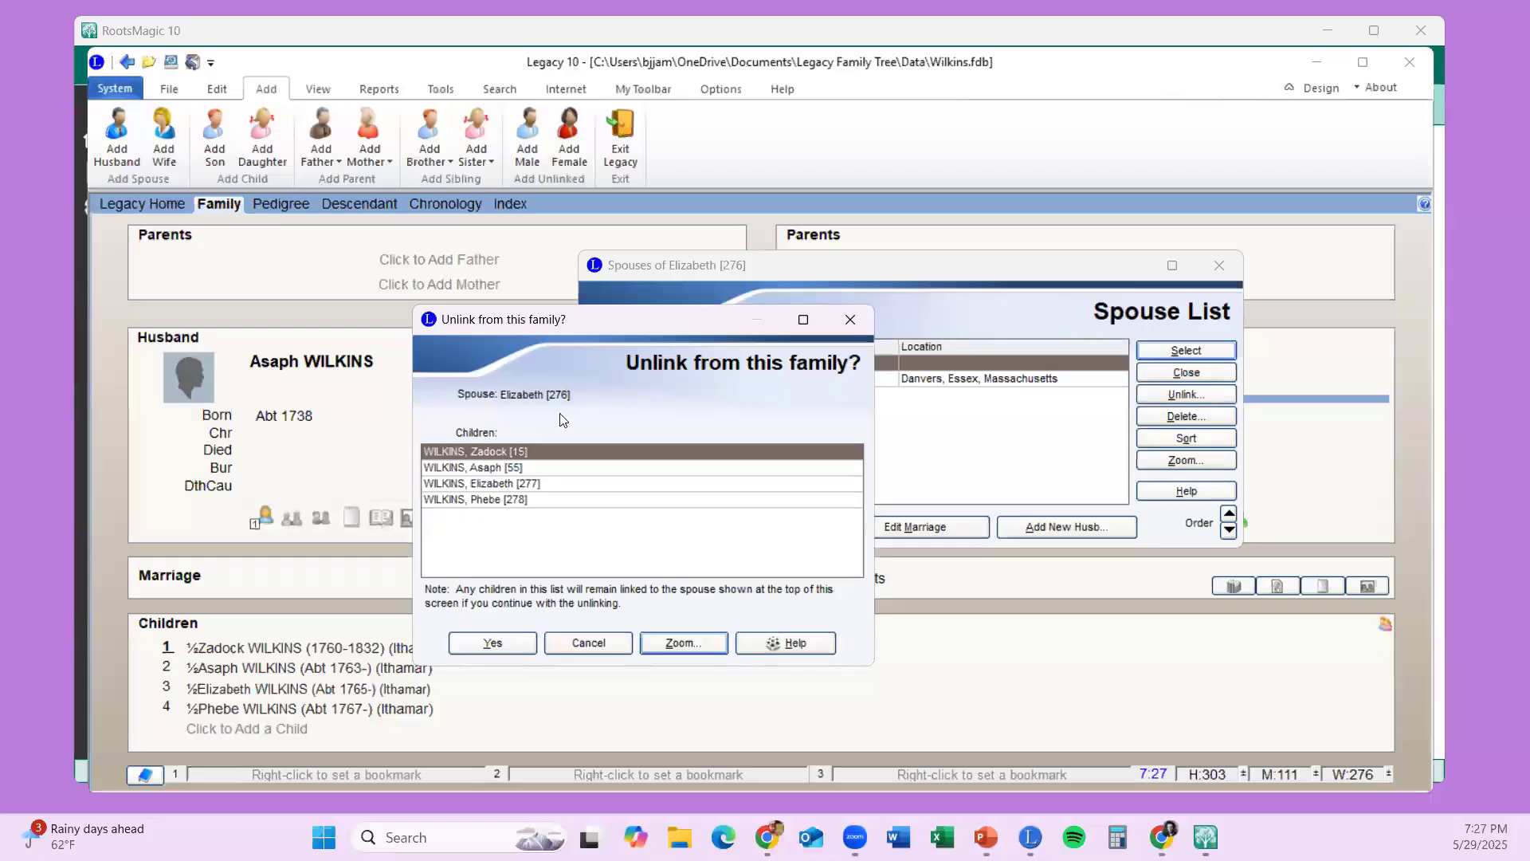
click(493, 643)
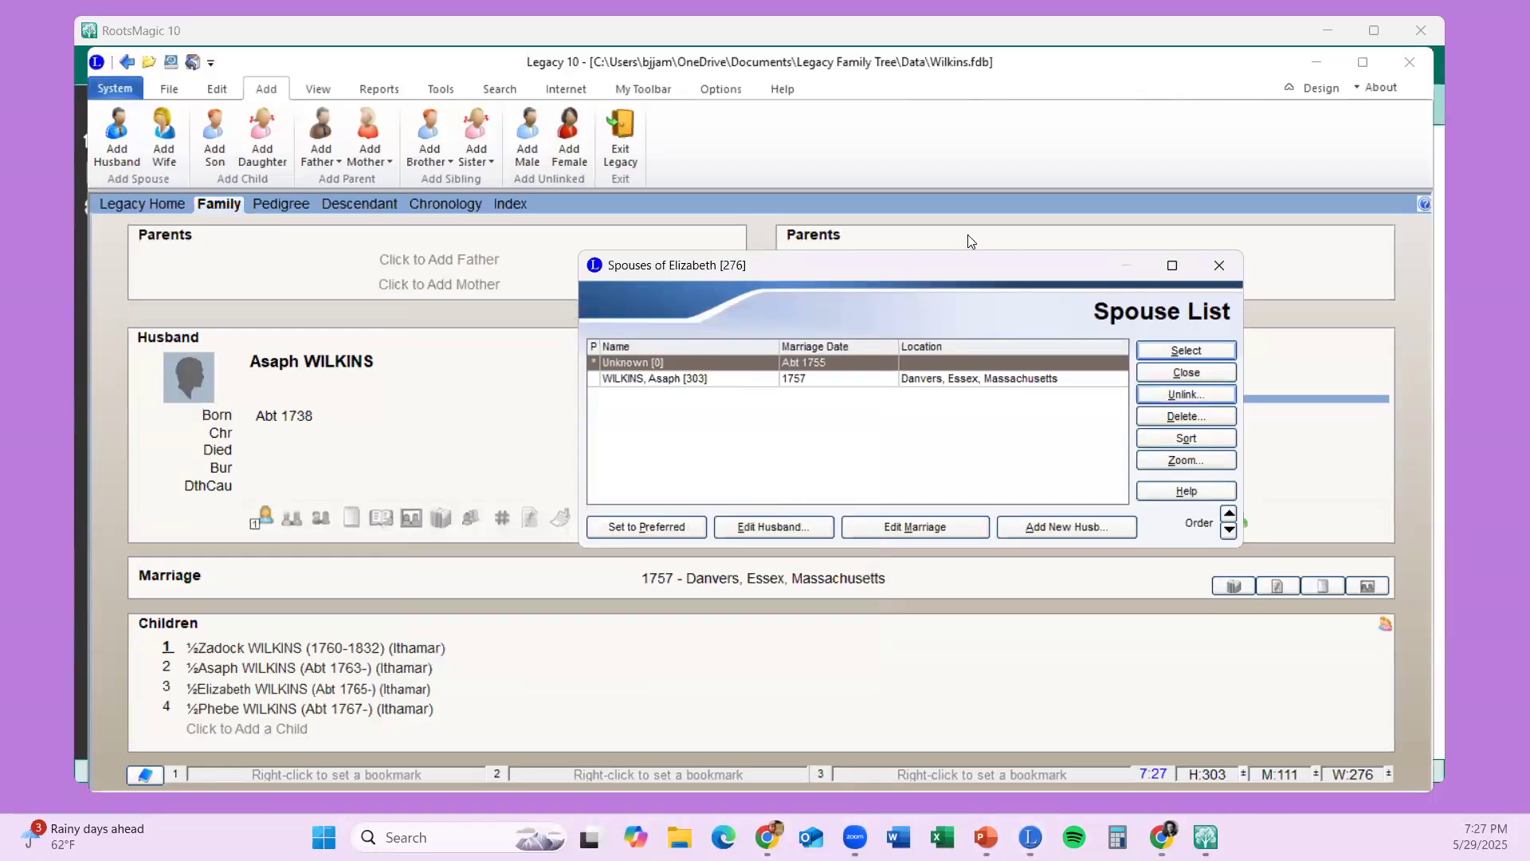
click(1186, 395)
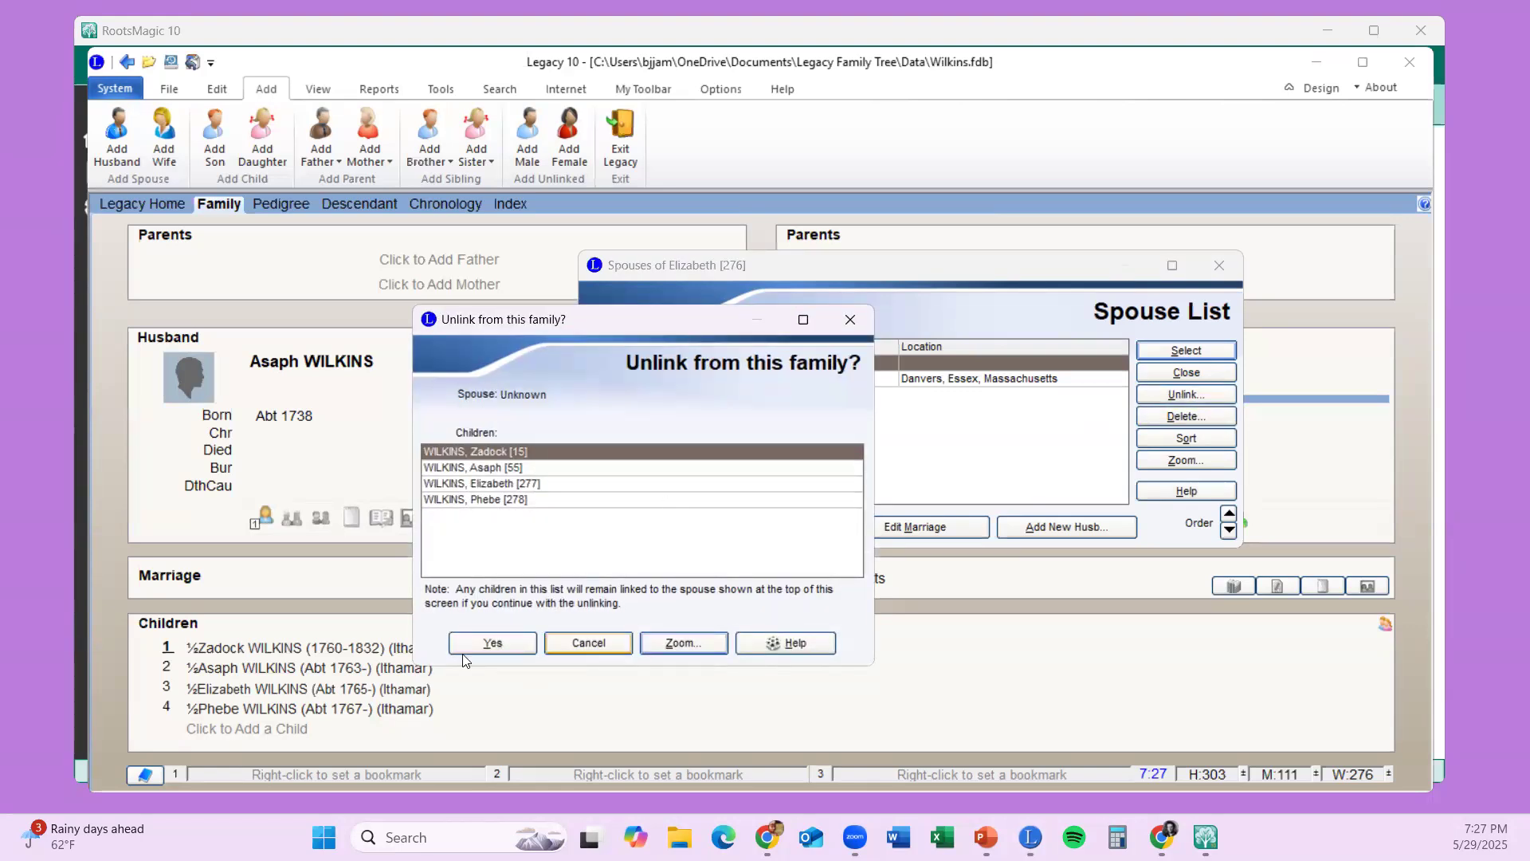
click(490, 645)
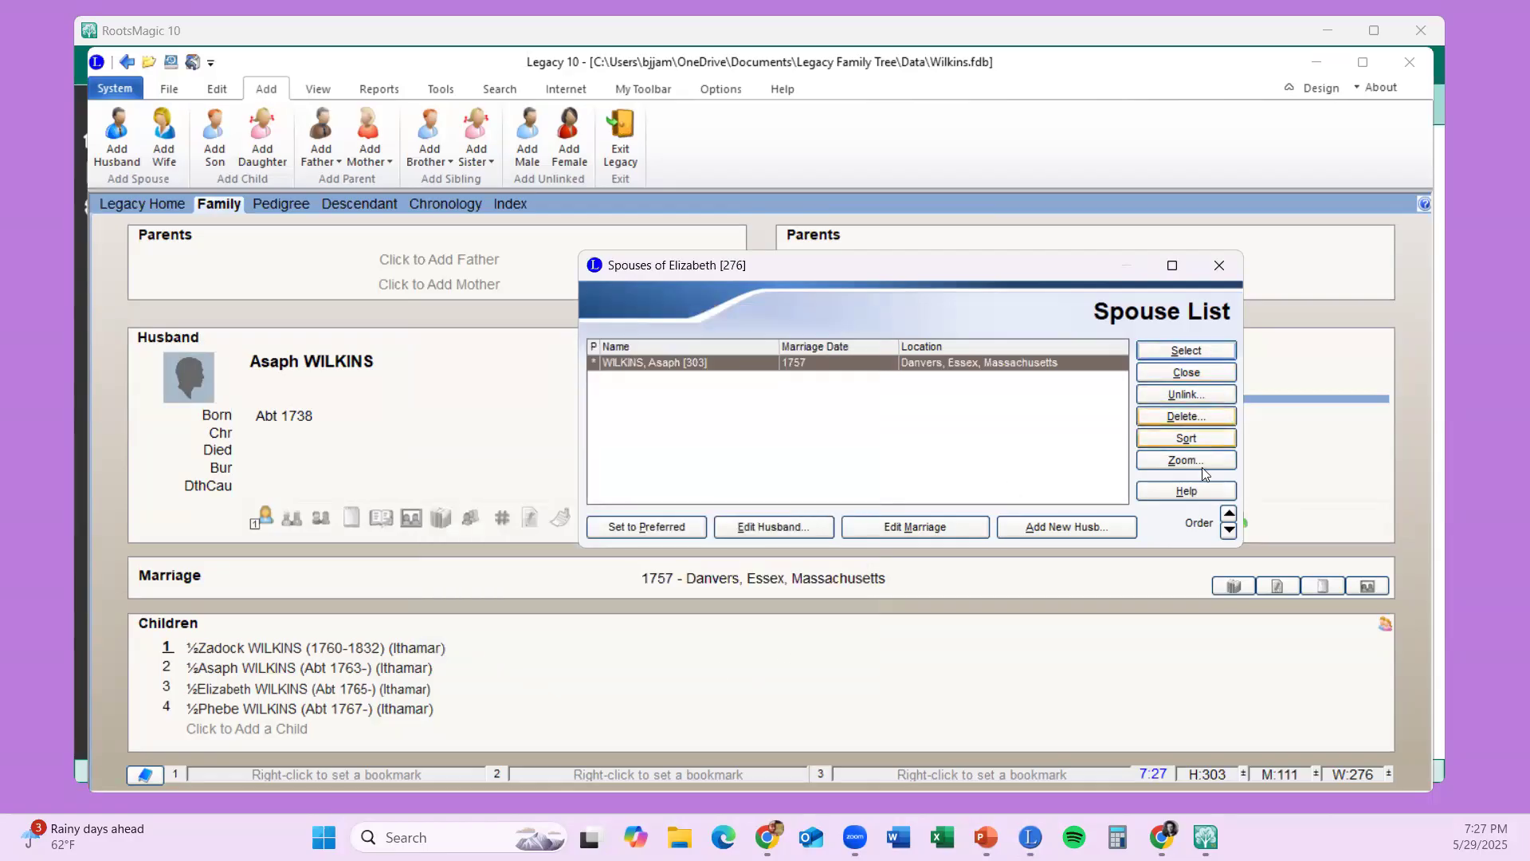
click(1200, 375)
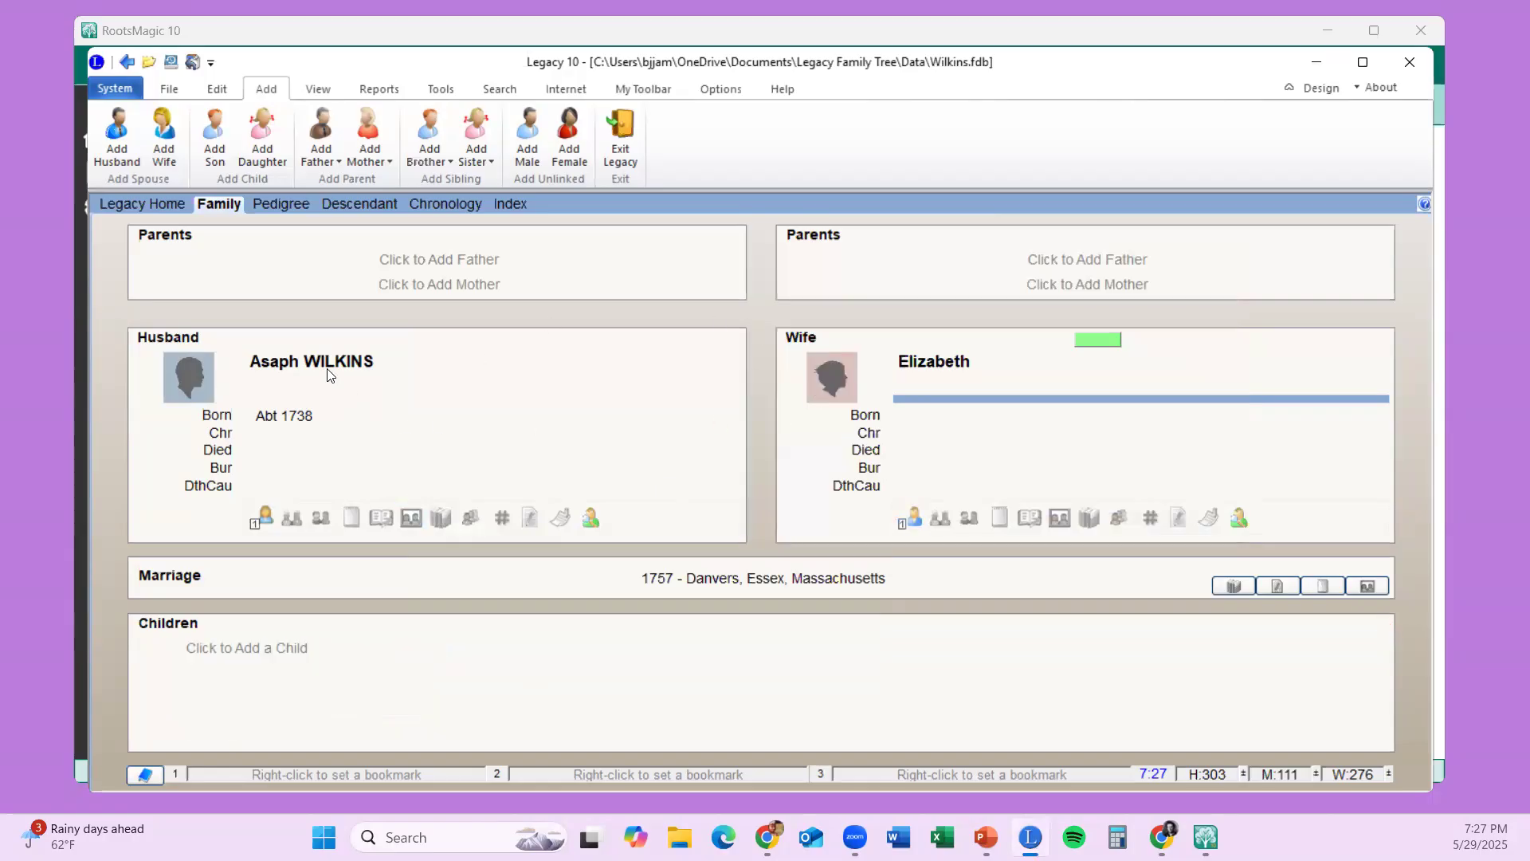
- View the wife's individual information record and cancel out of it
double_click(948, 369)
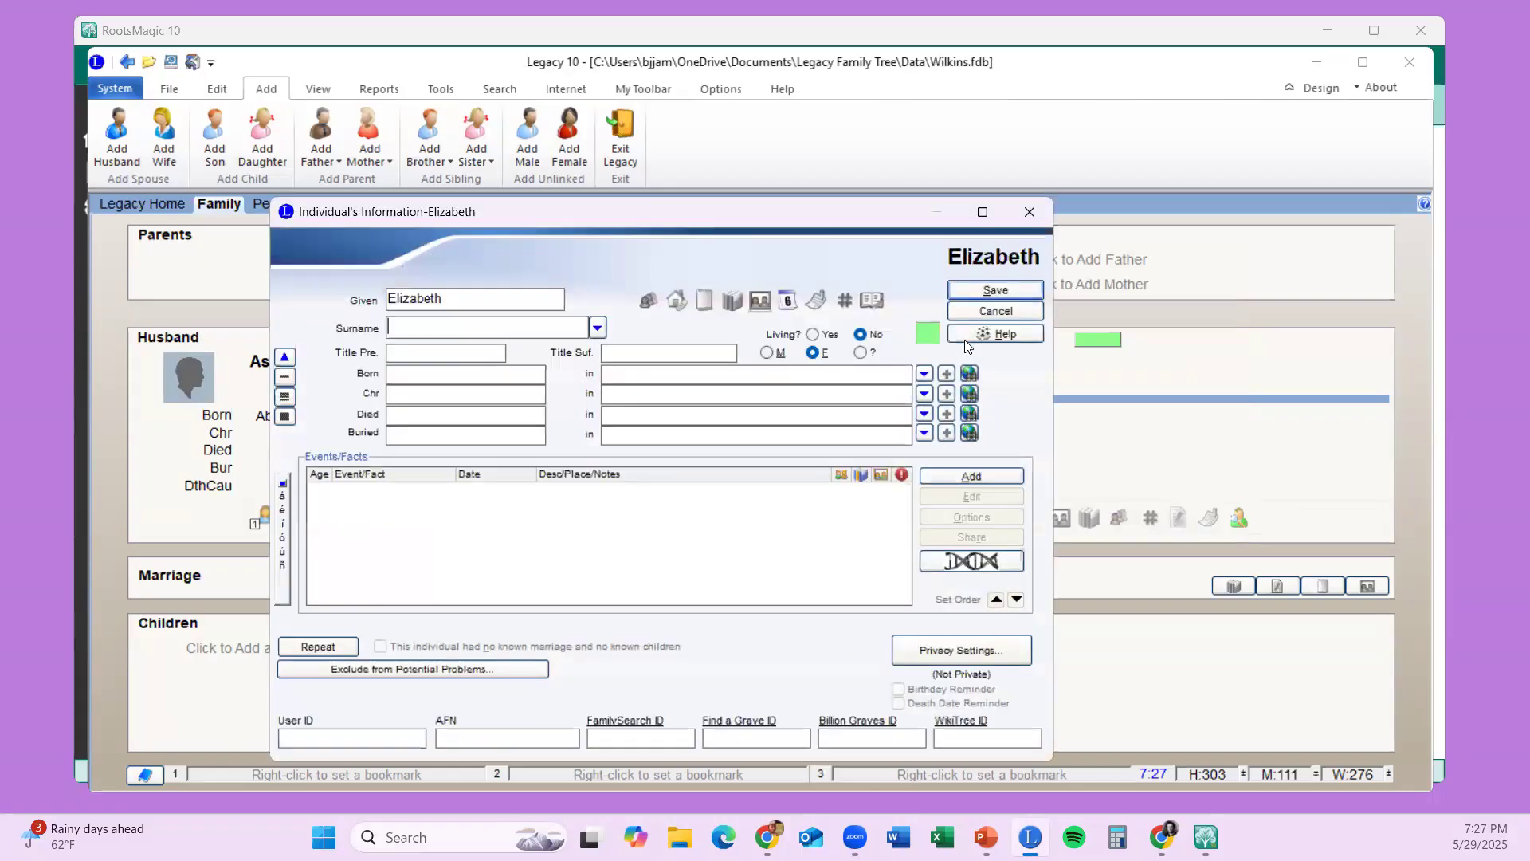
click(979, 314)
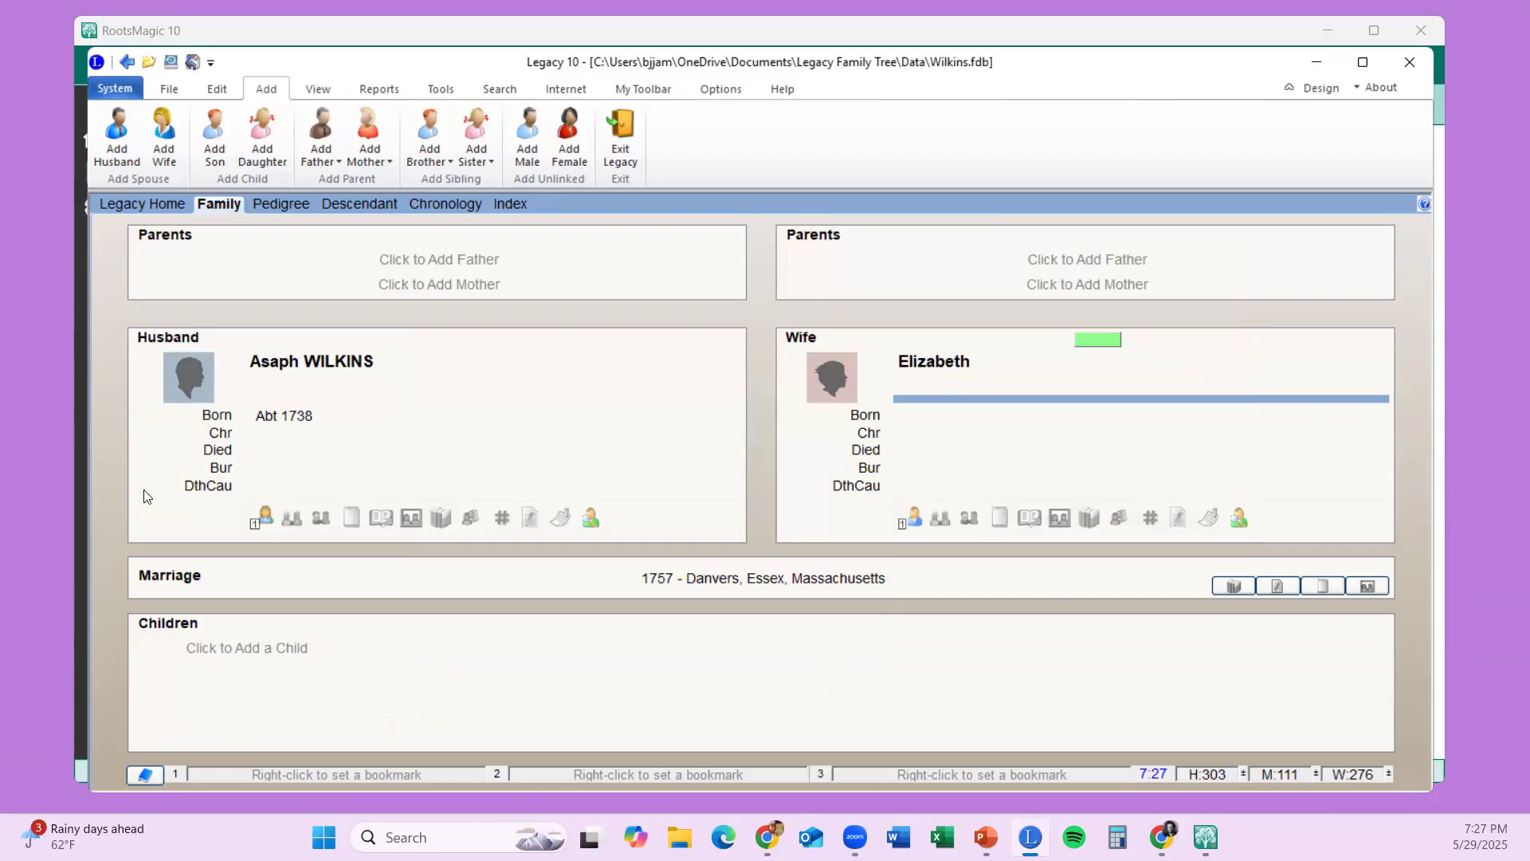
- Link the existing man with RIN 20 as the new husband's father, finding him in the name list by given name
click(322, 368)
click(406, 263)
click(934, 404)
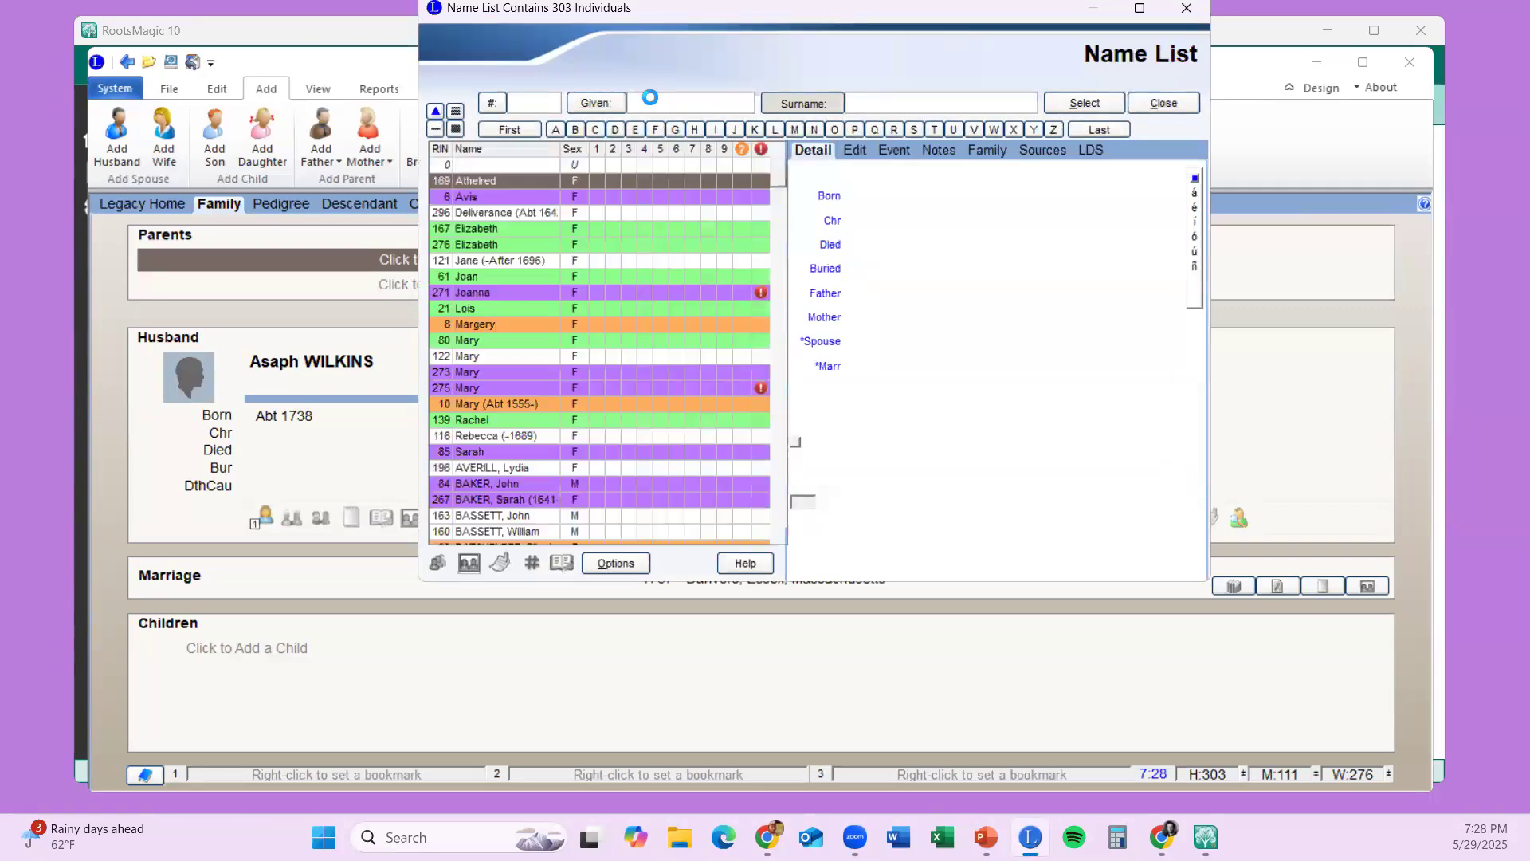
click(596, 98)
text(Ithamar)
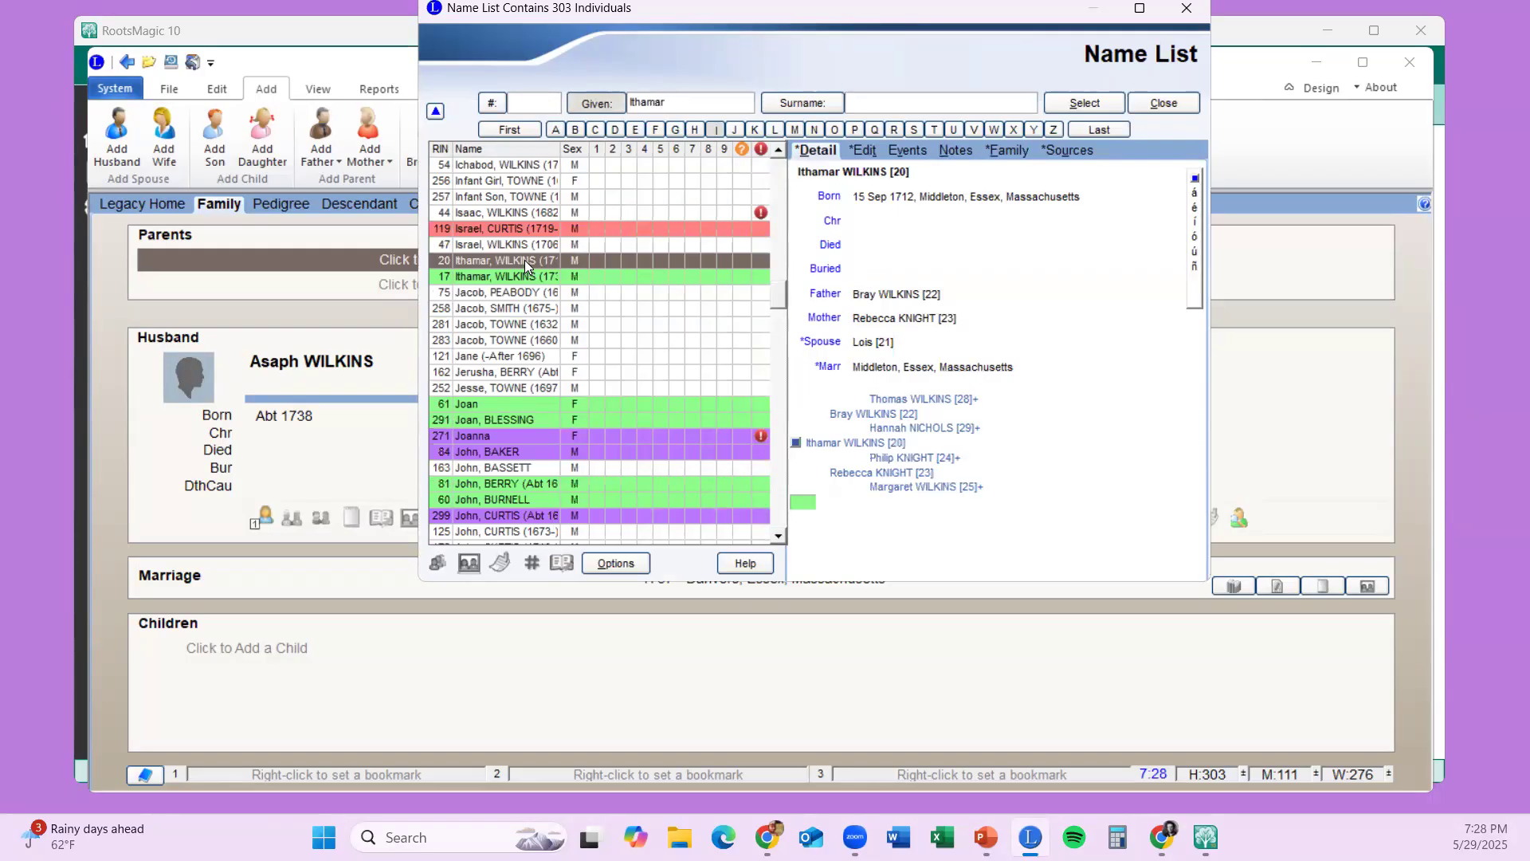
click(1082, 101)
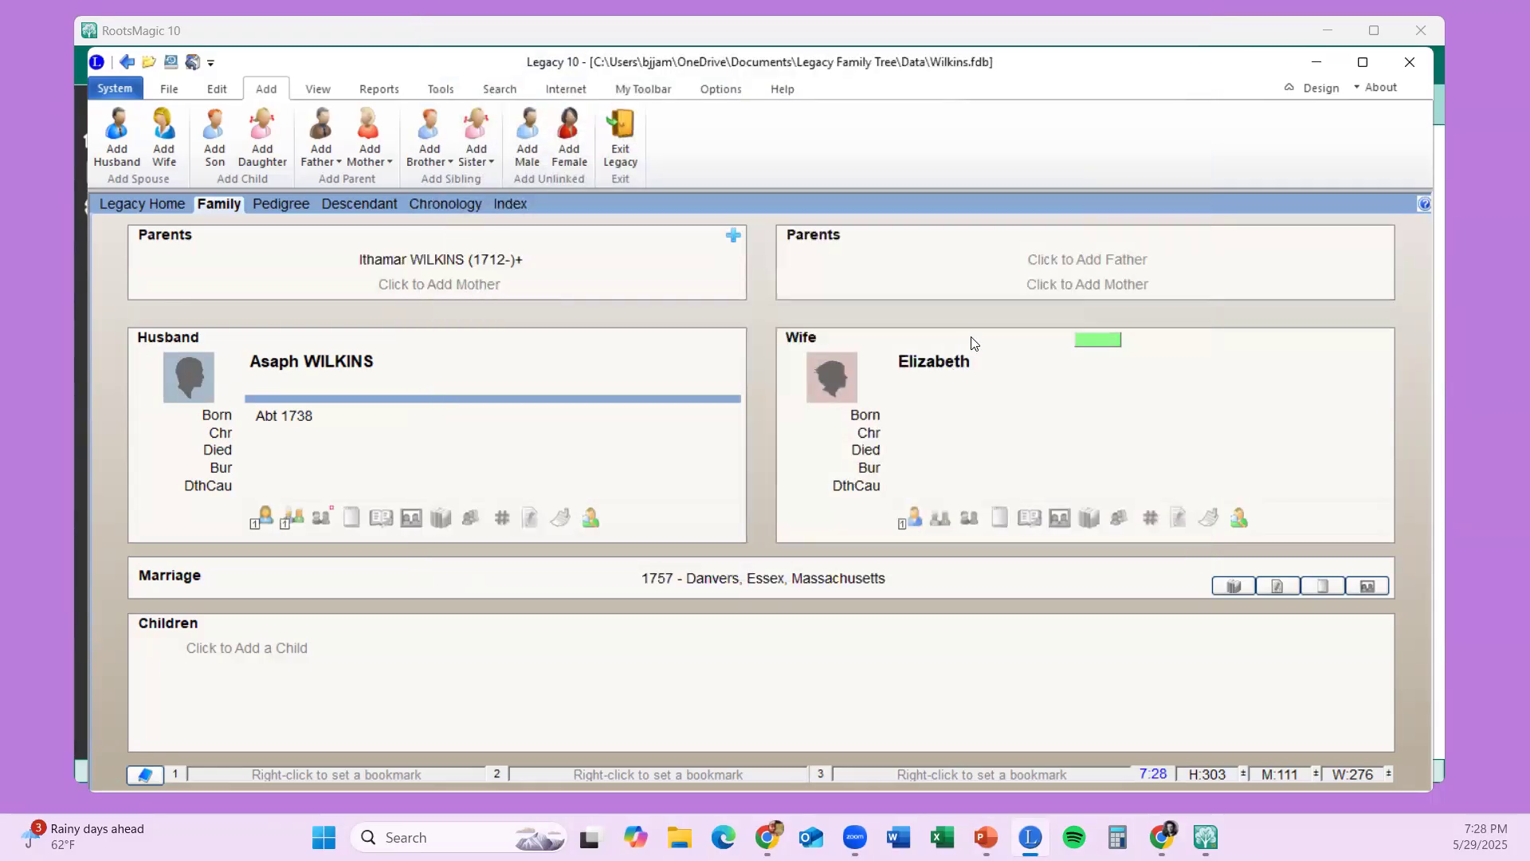
- Link the existing woman with RIN 21 as the new husband's mother, accept the repeated link, and save the parents' marriage date as 1736
click(481, 288)
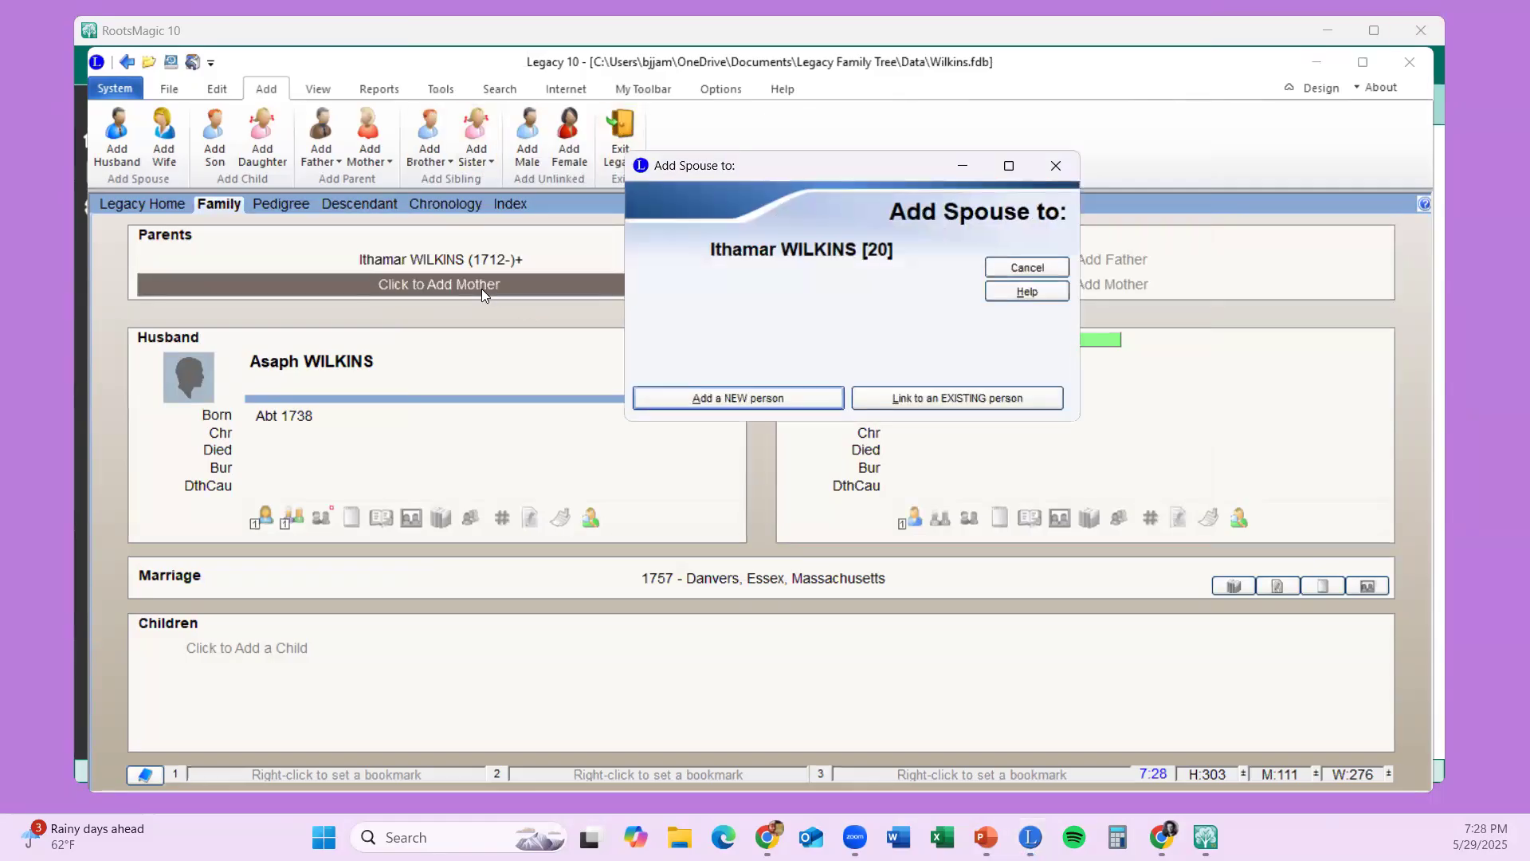
click(965, 398)
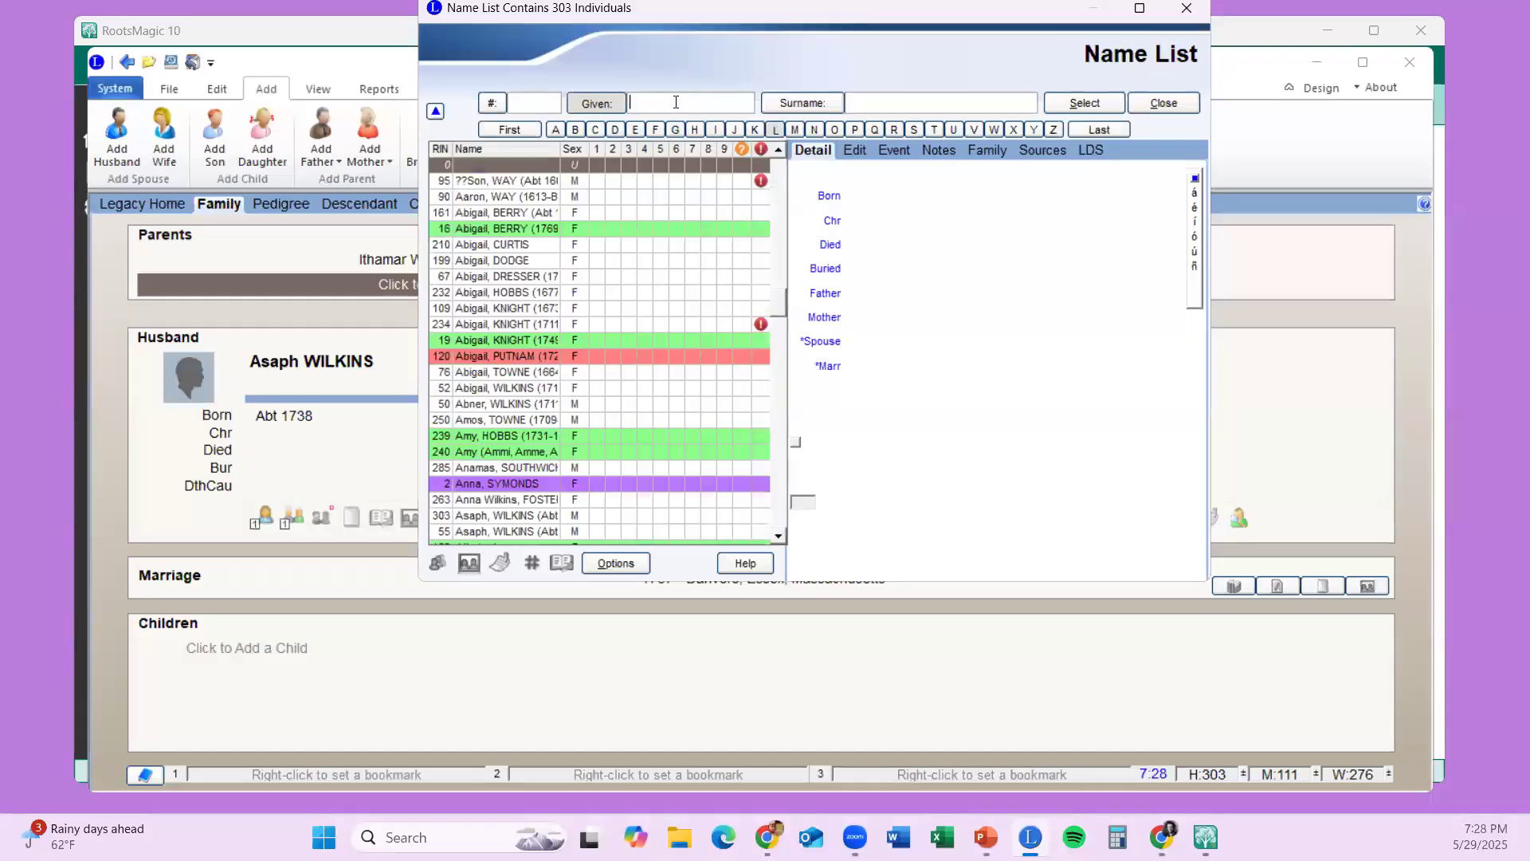
text(Lois)
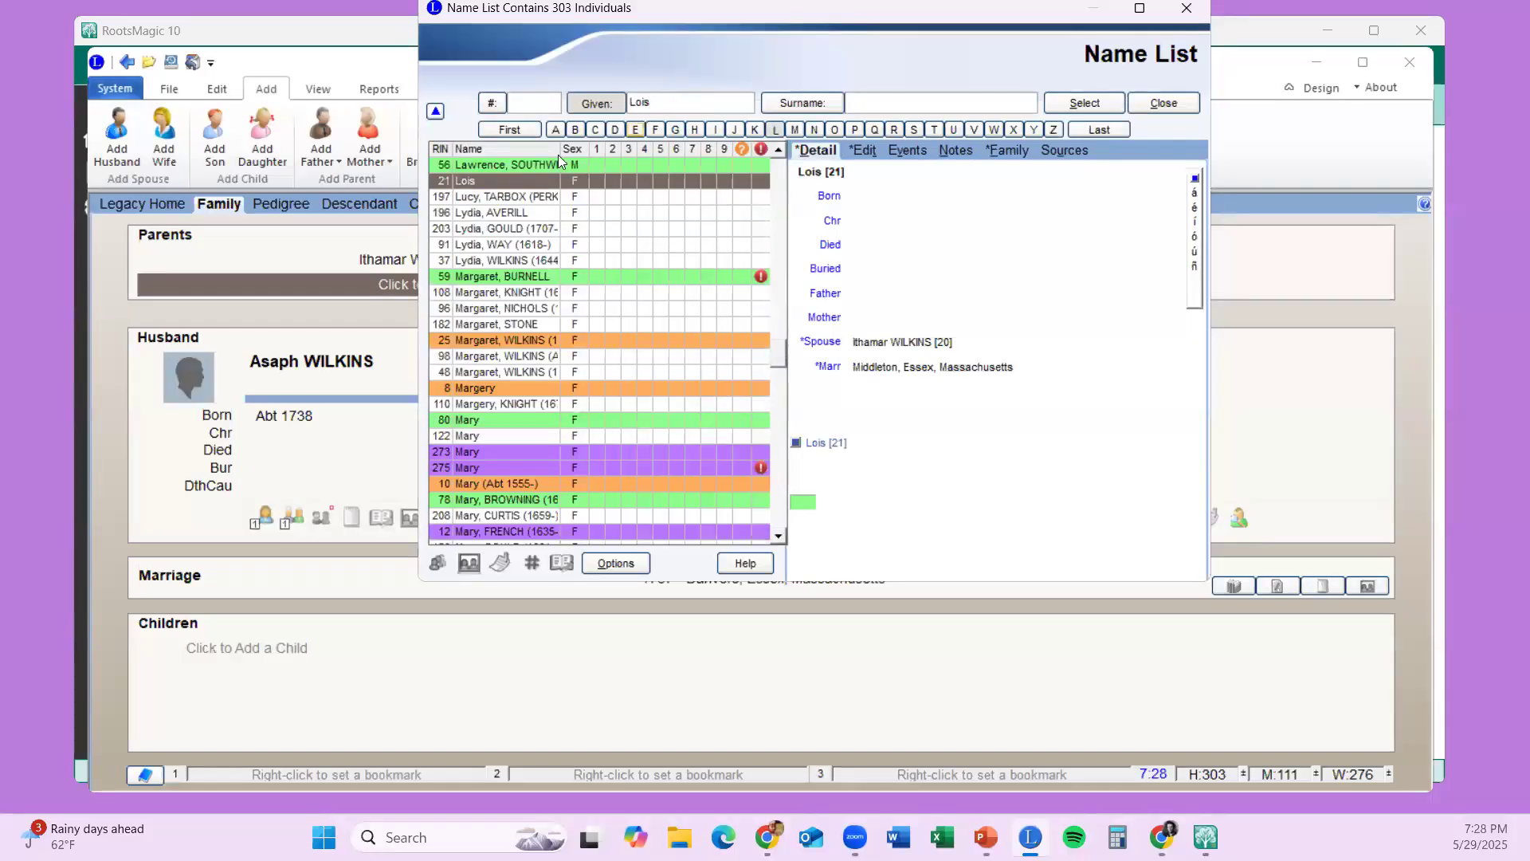
click(1082, 105)
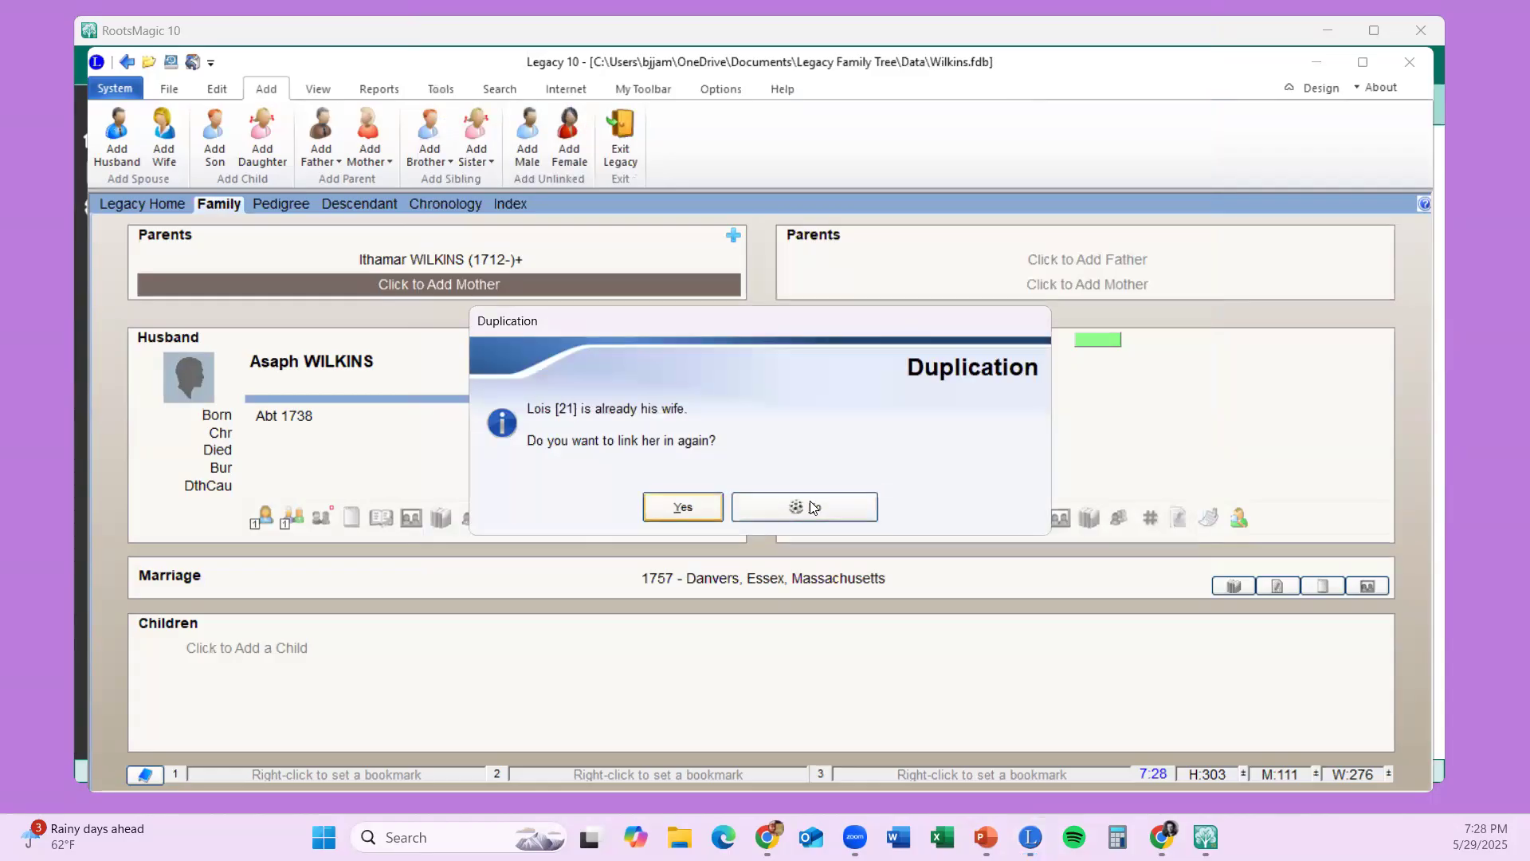
click(717, 507)
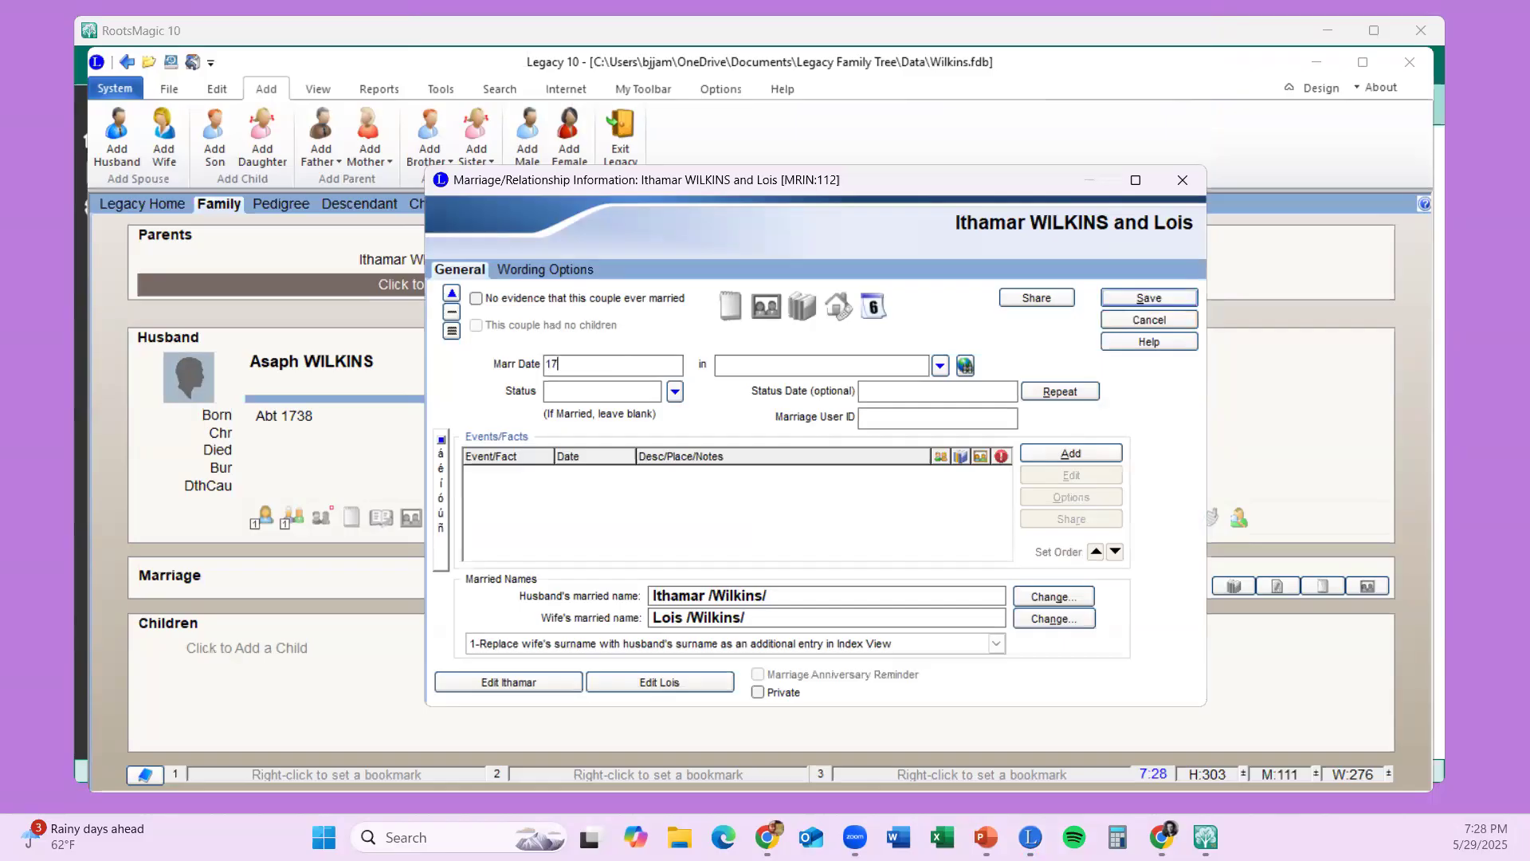
text(9)
click(1176, 298)
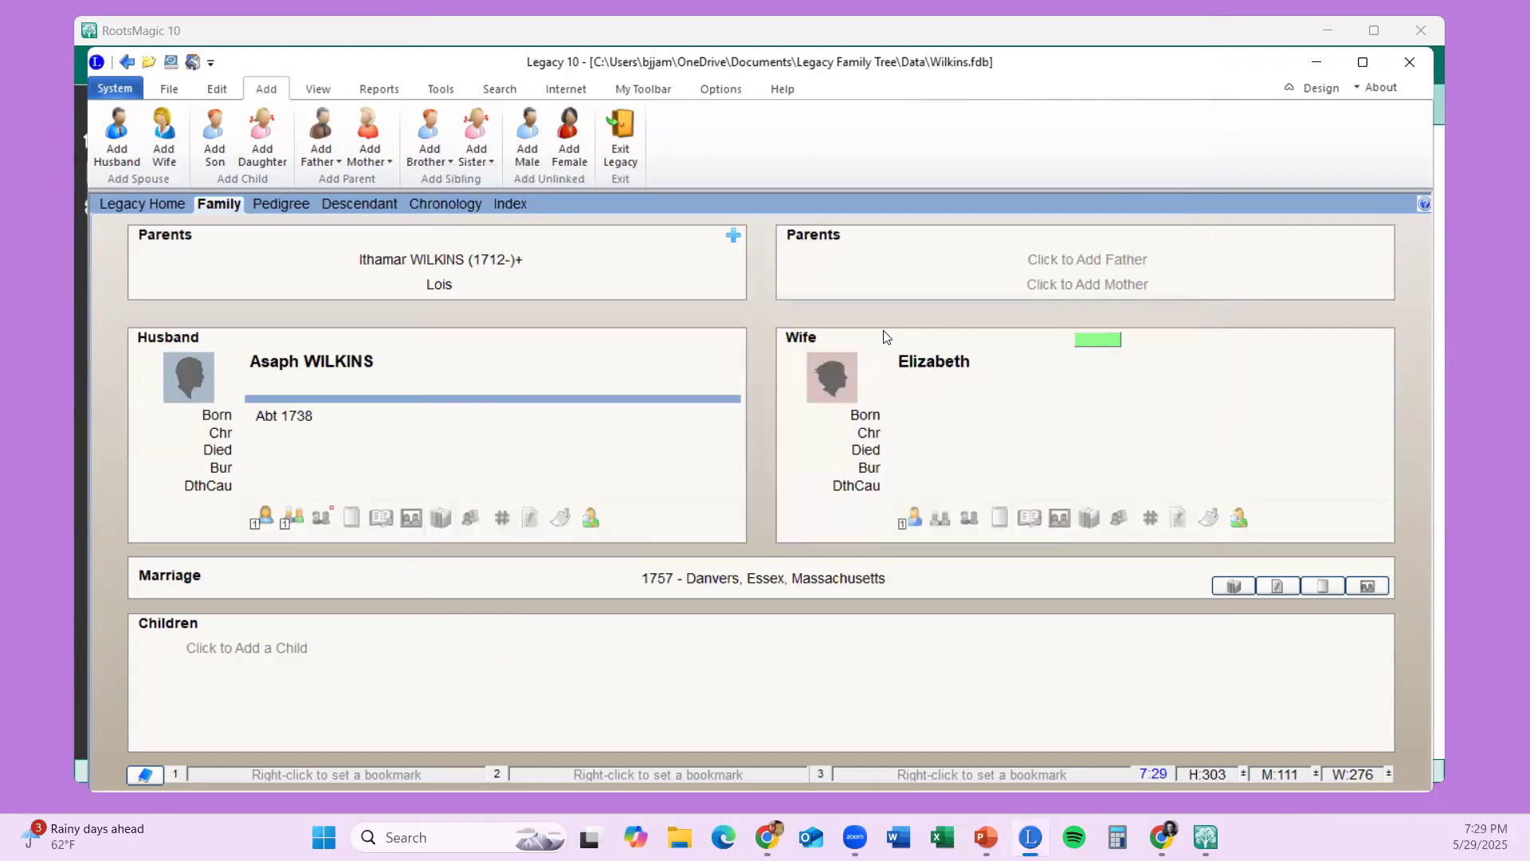
- View the father's family and pedigree, open his maternal grandfather's family, and view the eighth child's family and pedigree
click(398, 262)
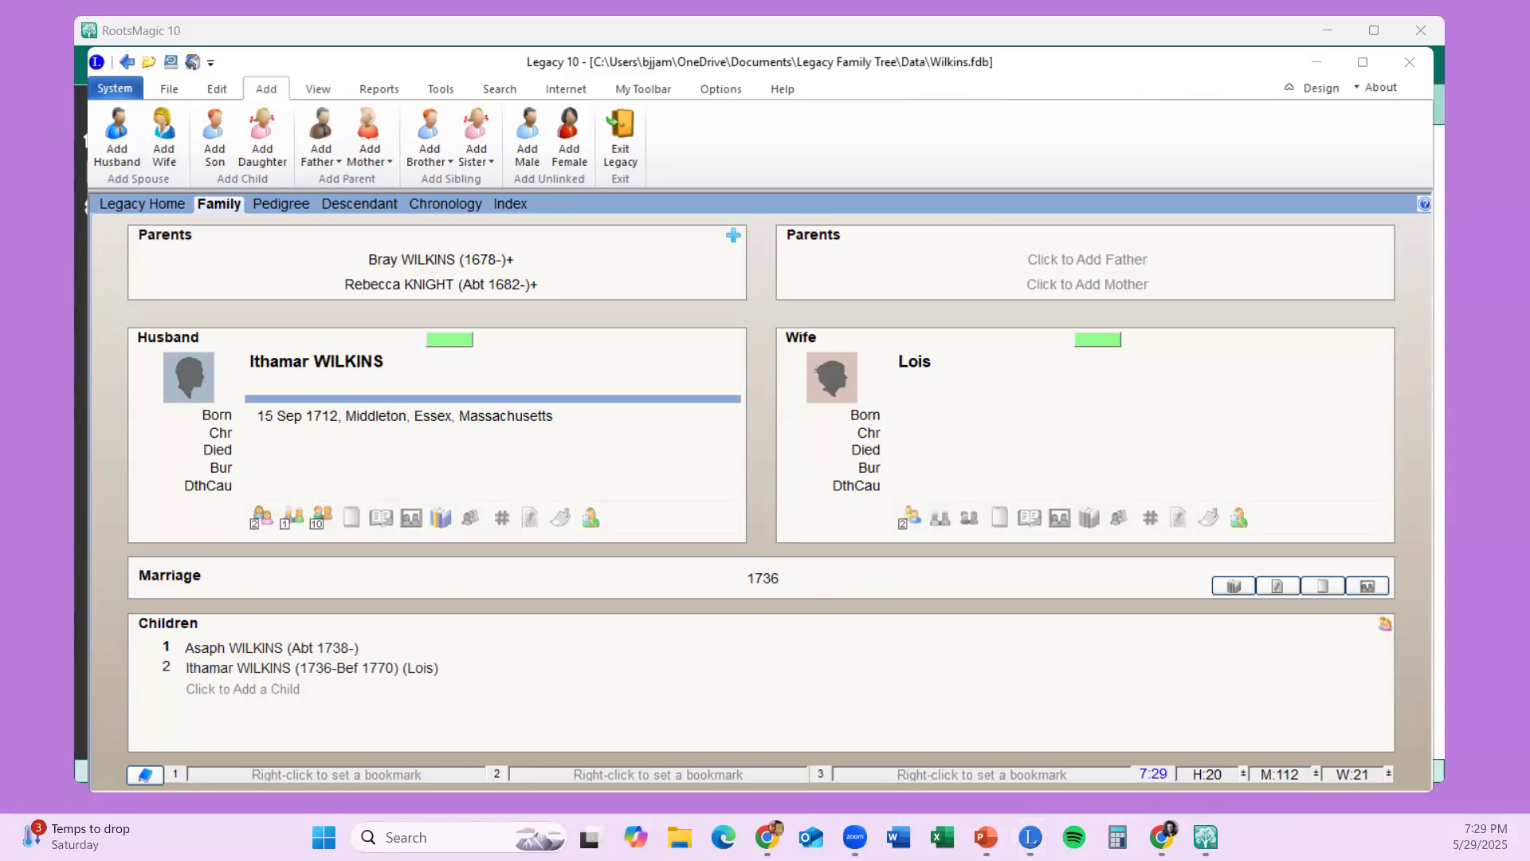
click(276, 206)
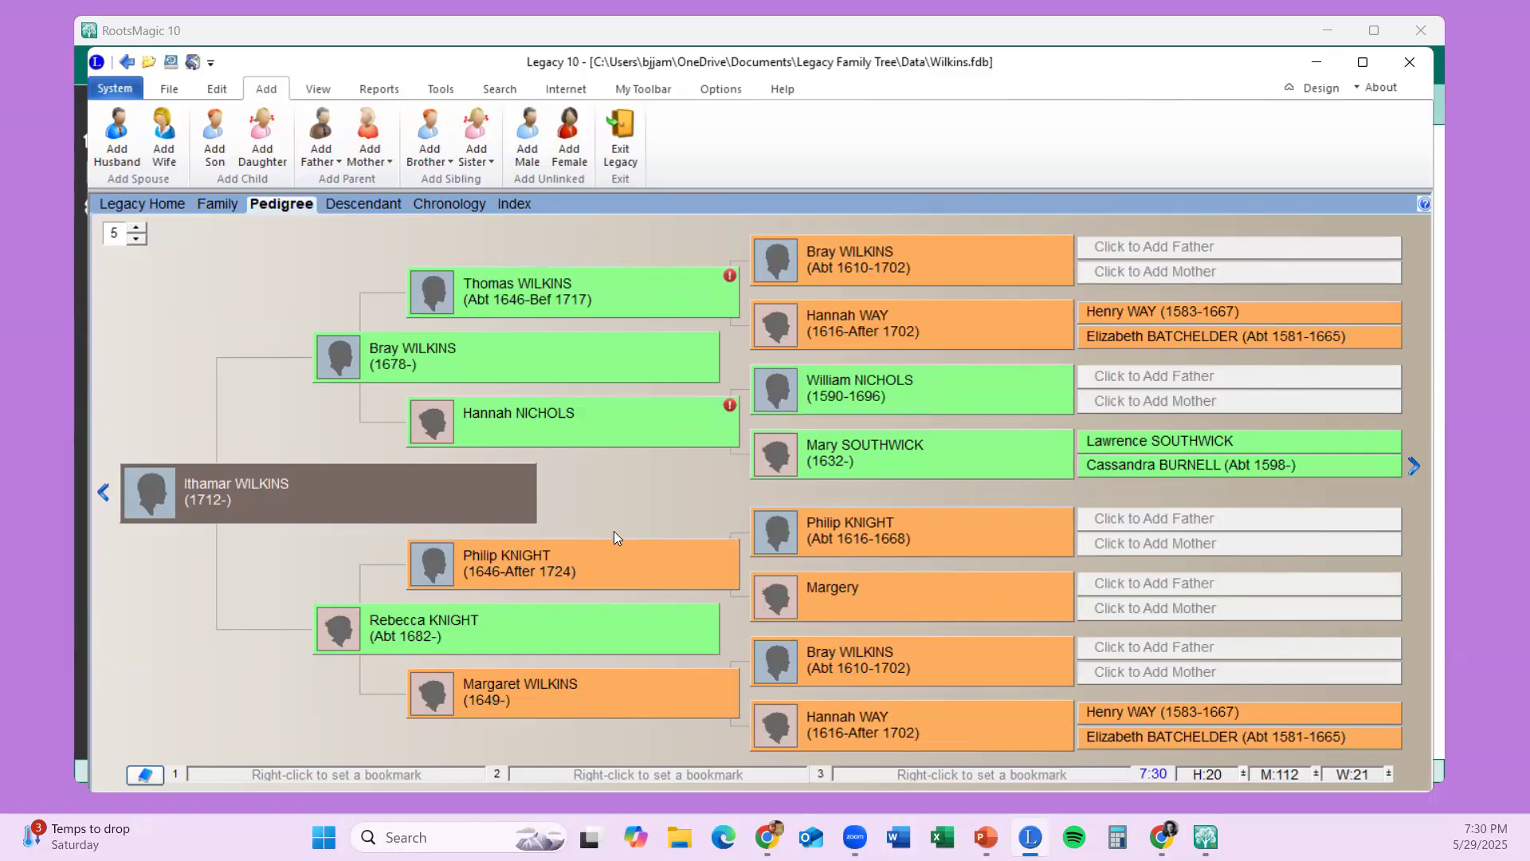
click(508, 569)
click(218, 200)
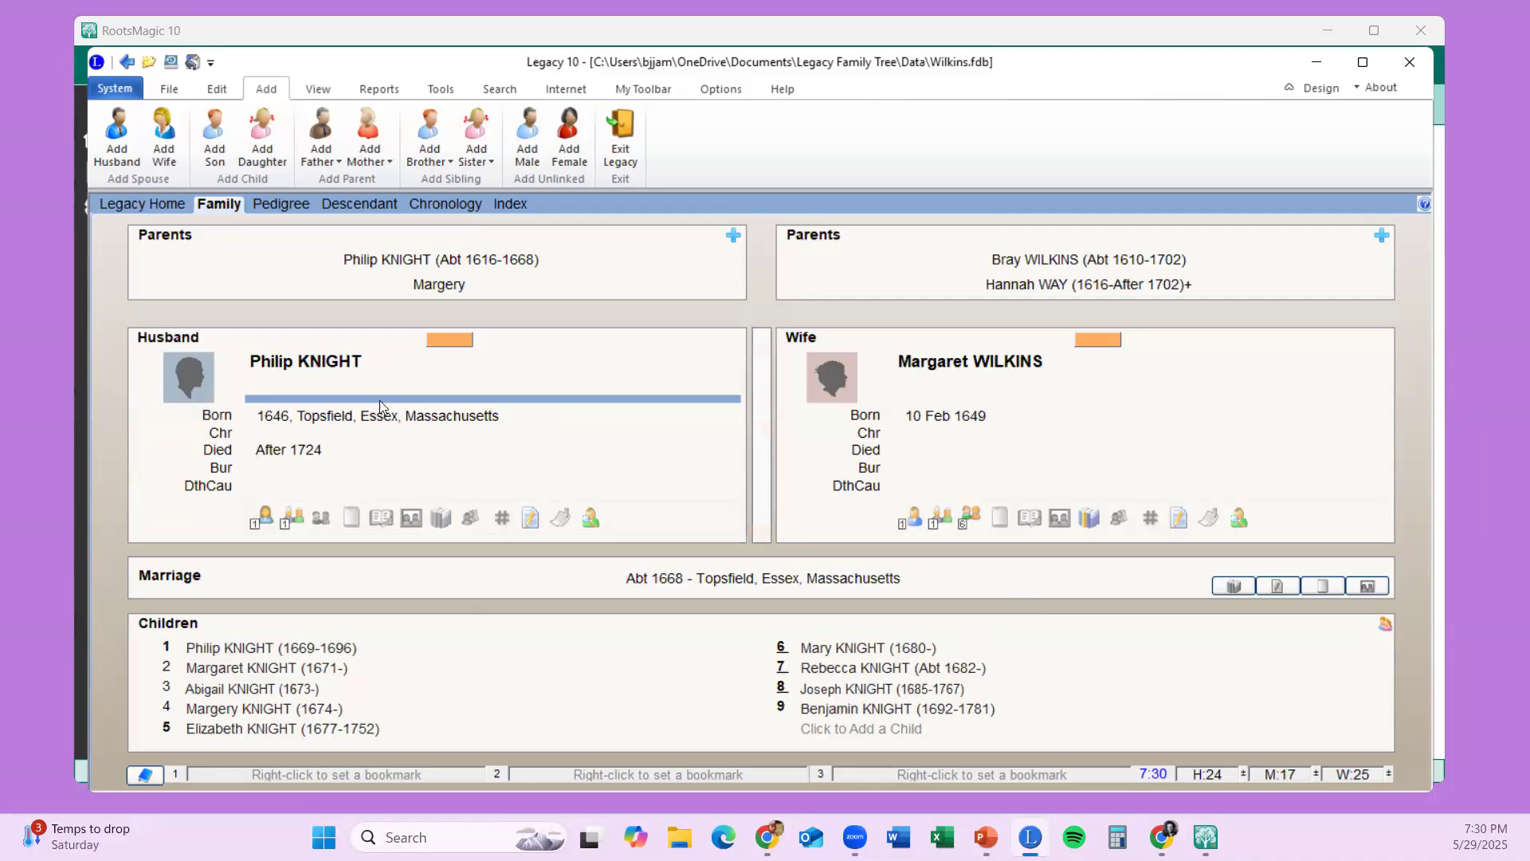
click(844, 690)
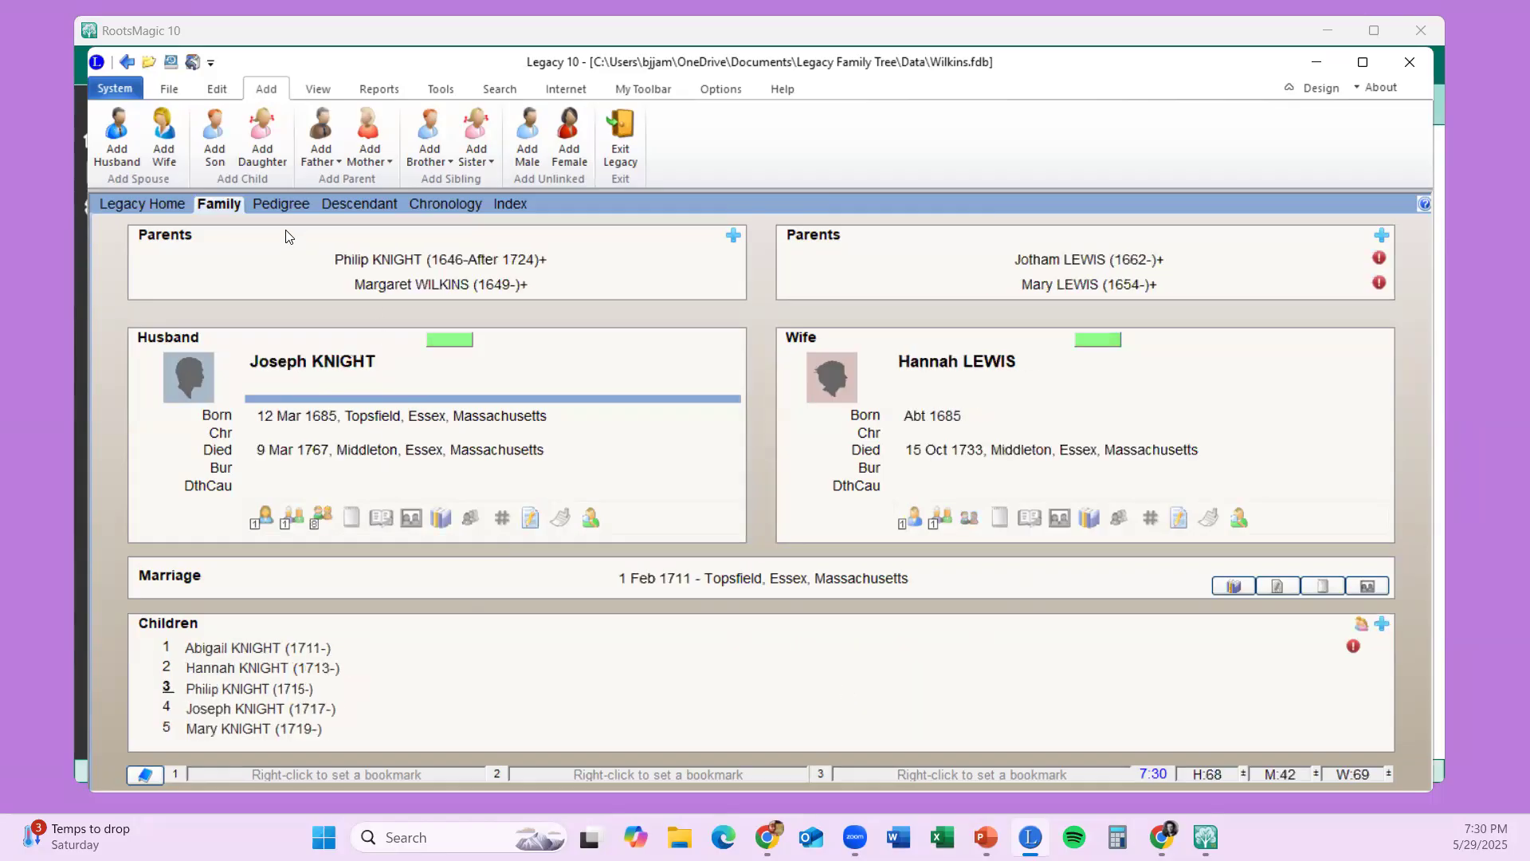
click(277, 205)
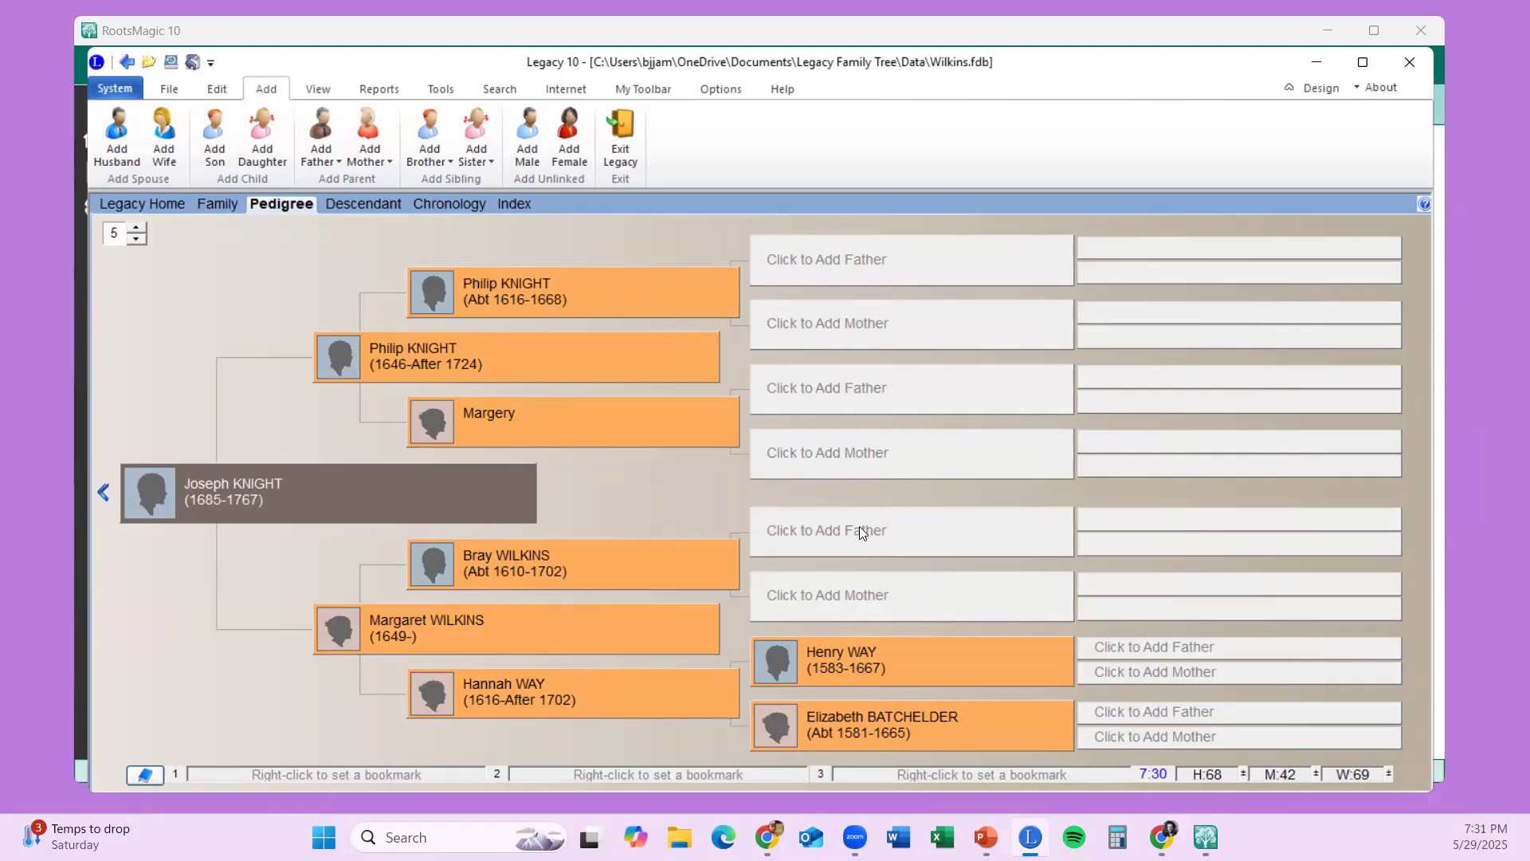
- Review the editing, viewing and tools commands and the shortcut options for adding a person, including a new unlinked individual
click(226, 93)
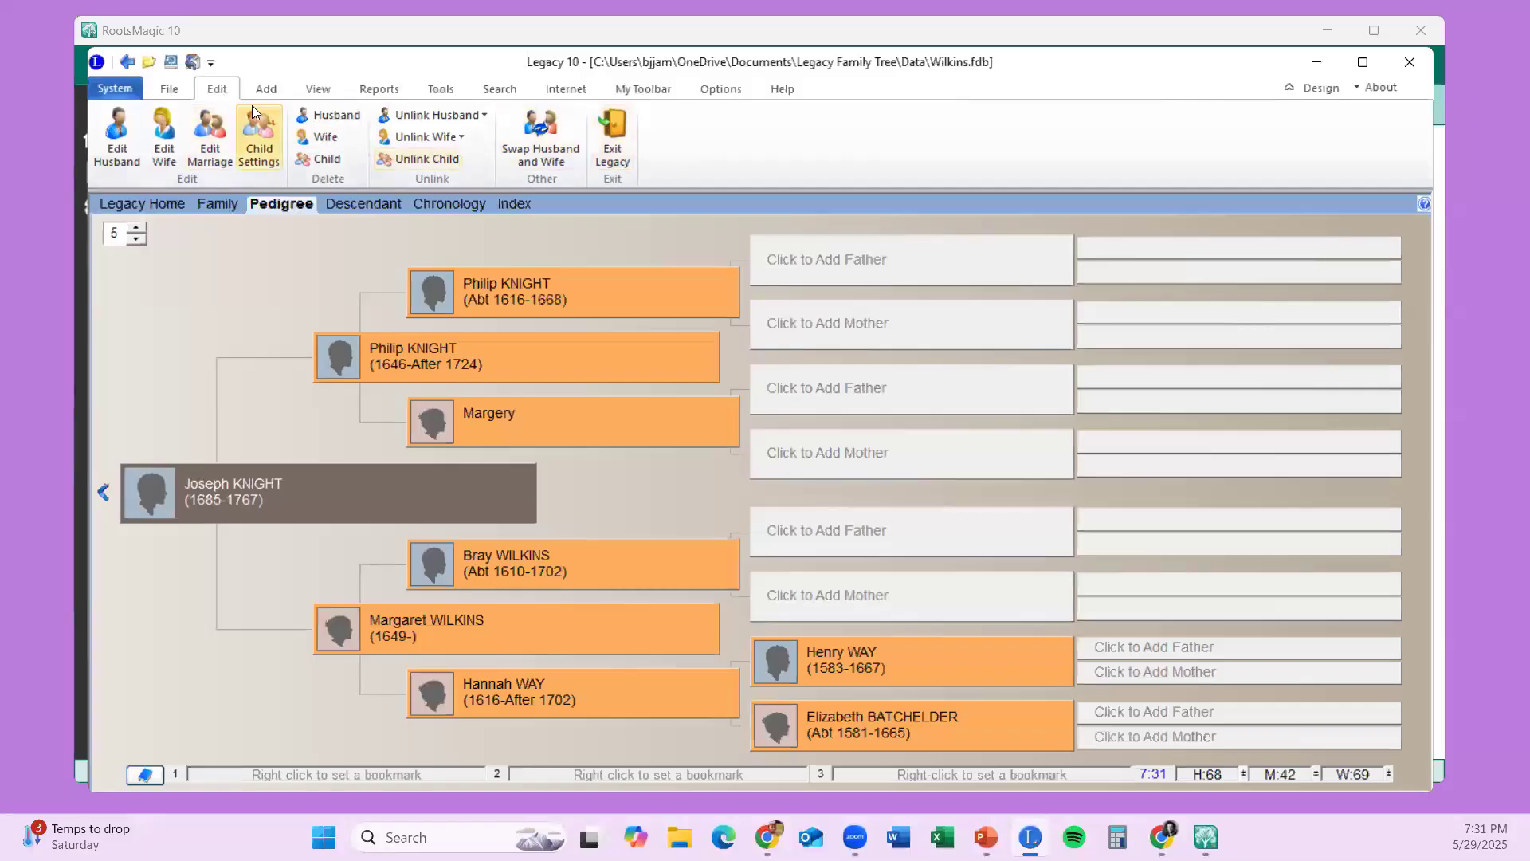
click(319, 90)
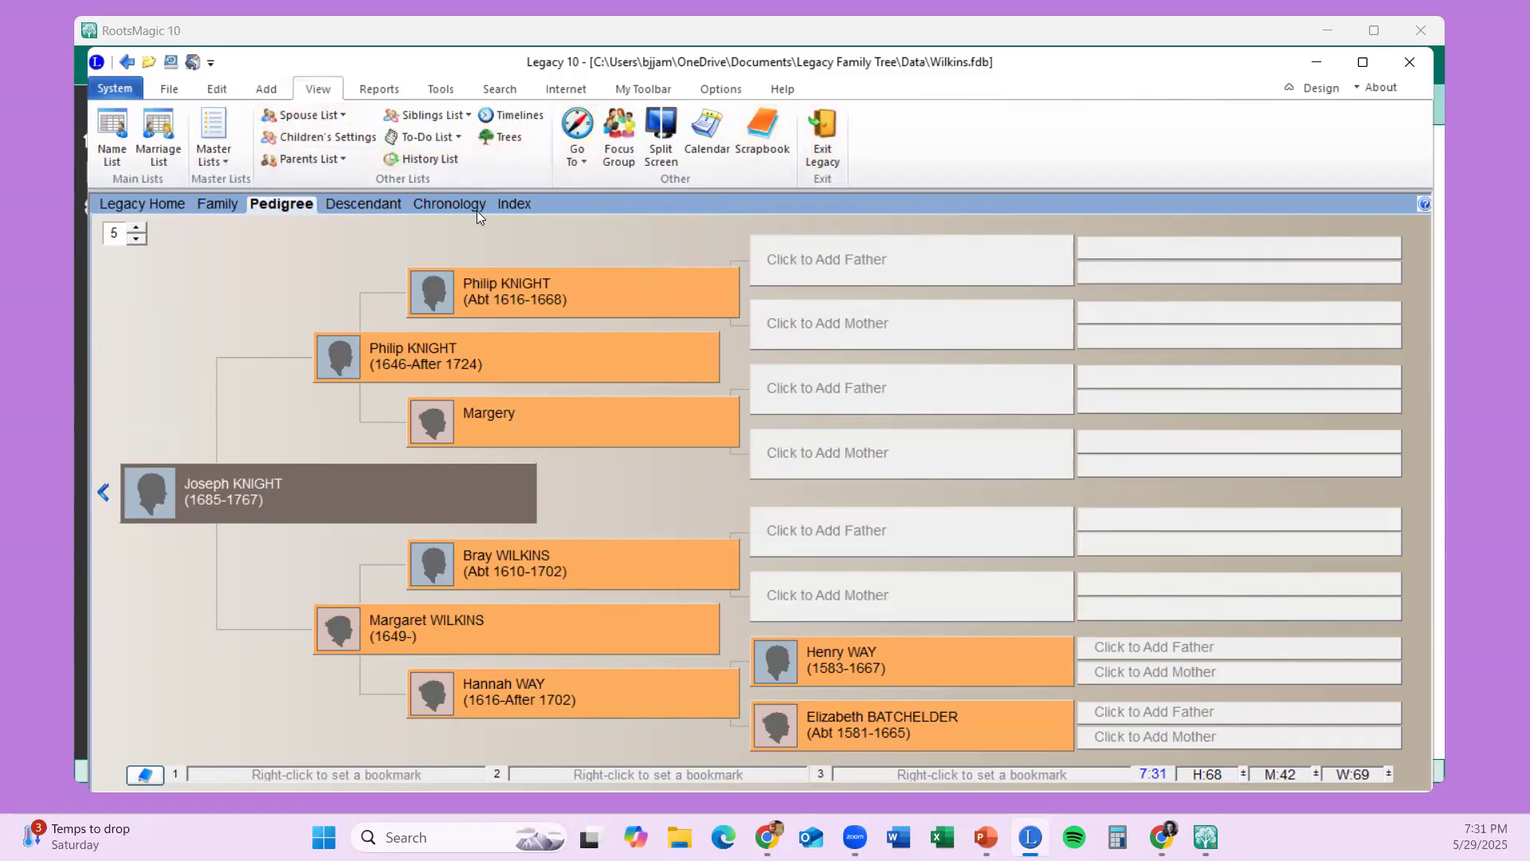
click(440, 91)
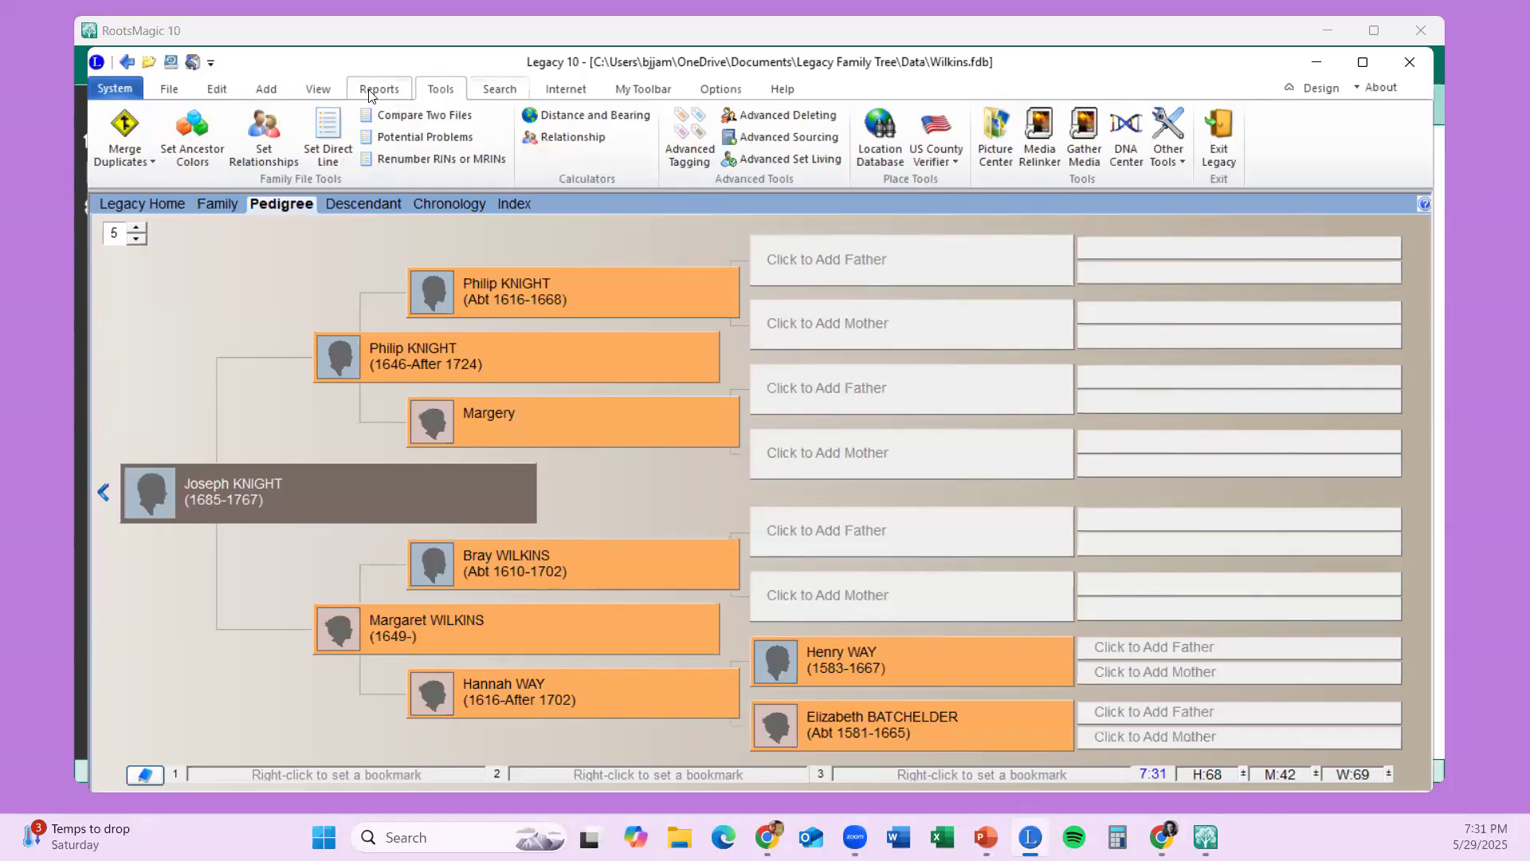
click(643, 91)
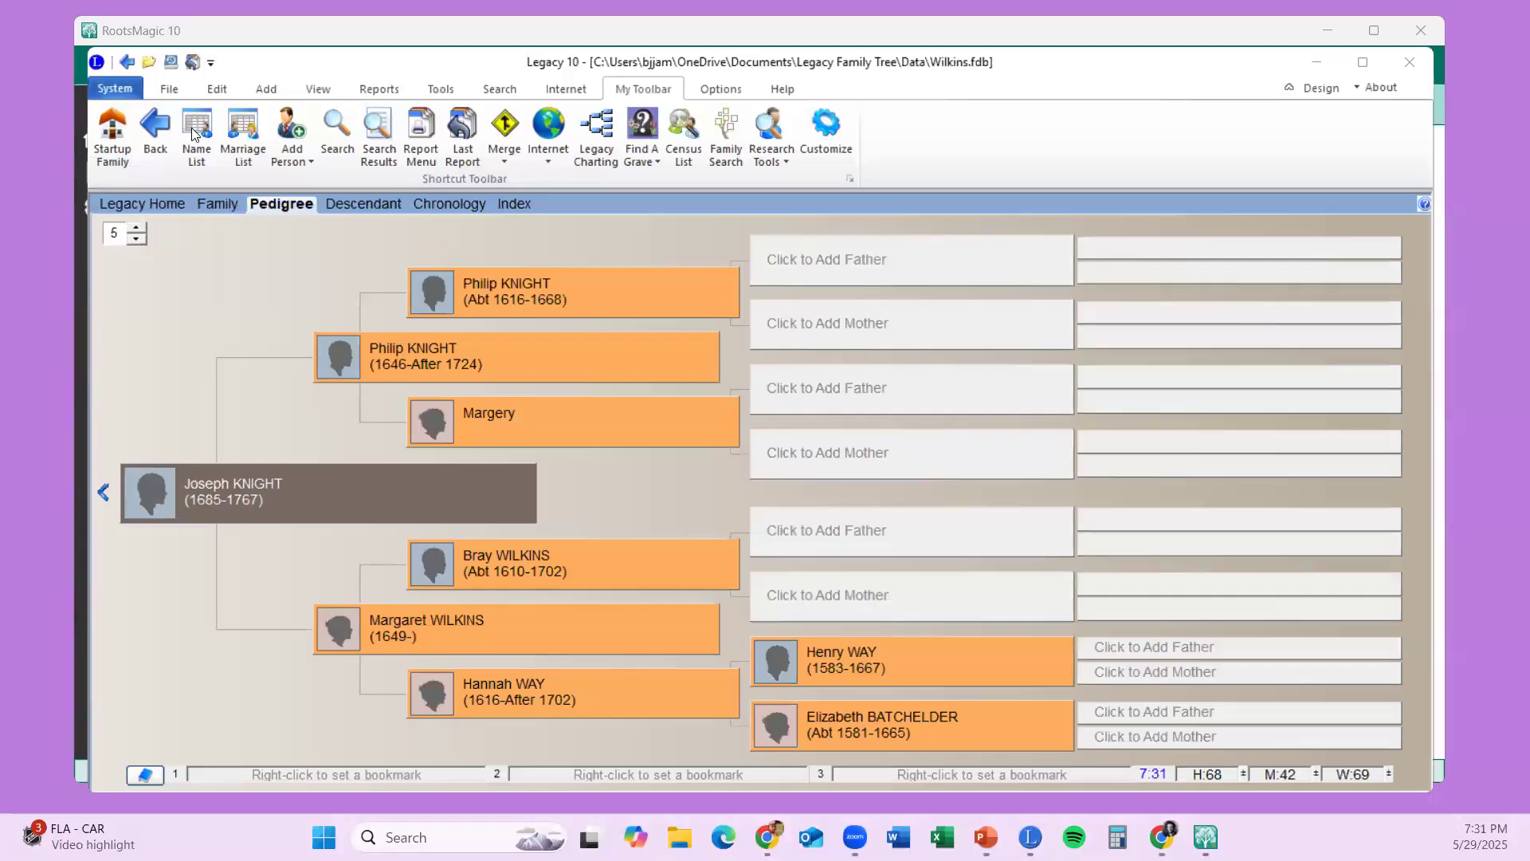
click(170, 290)
click(295, 139)
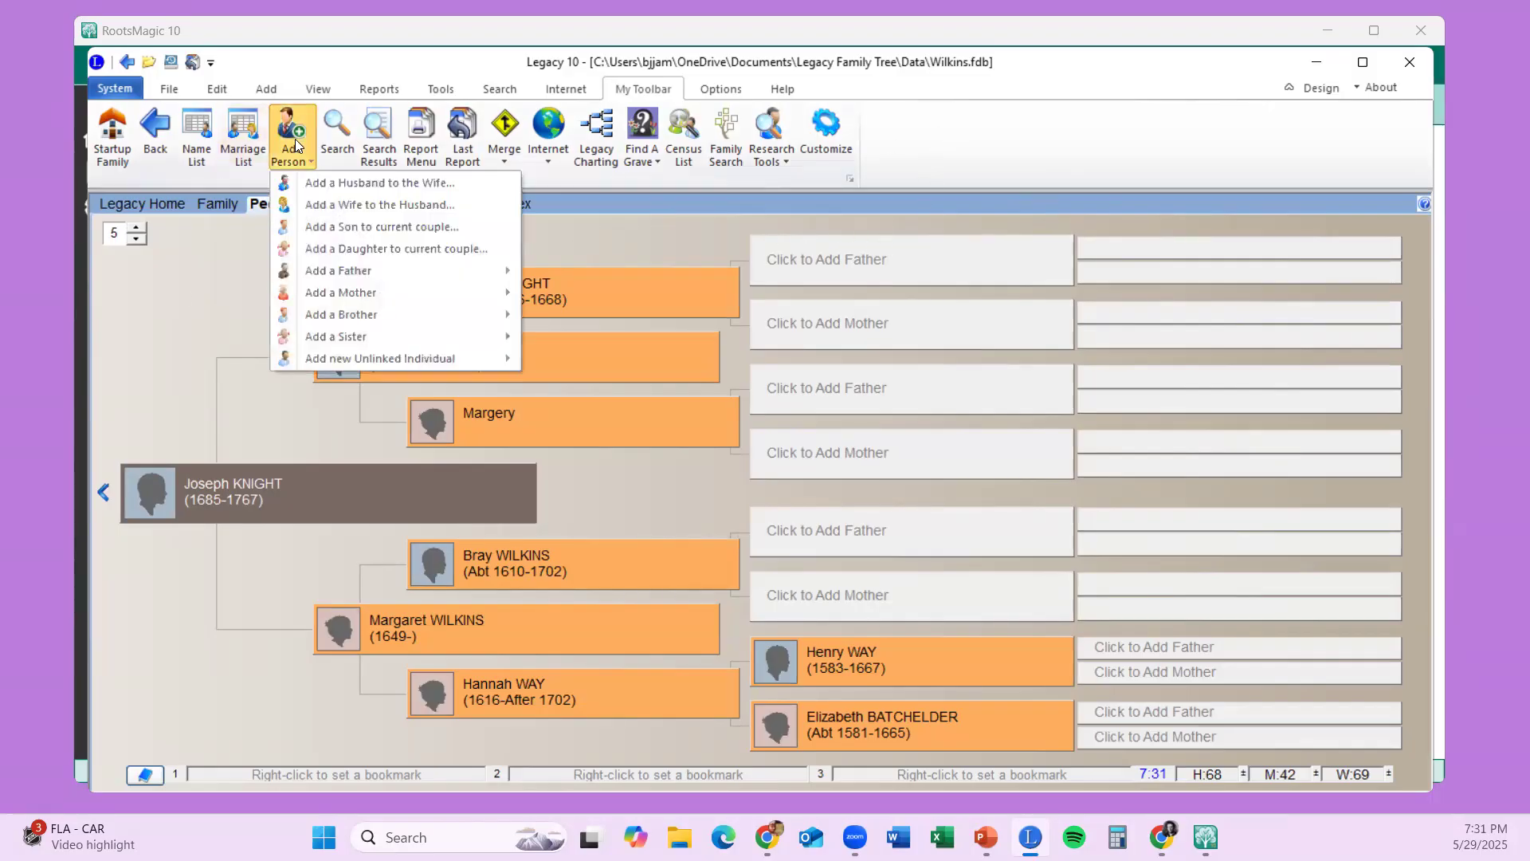
mouse_move(328, 362)
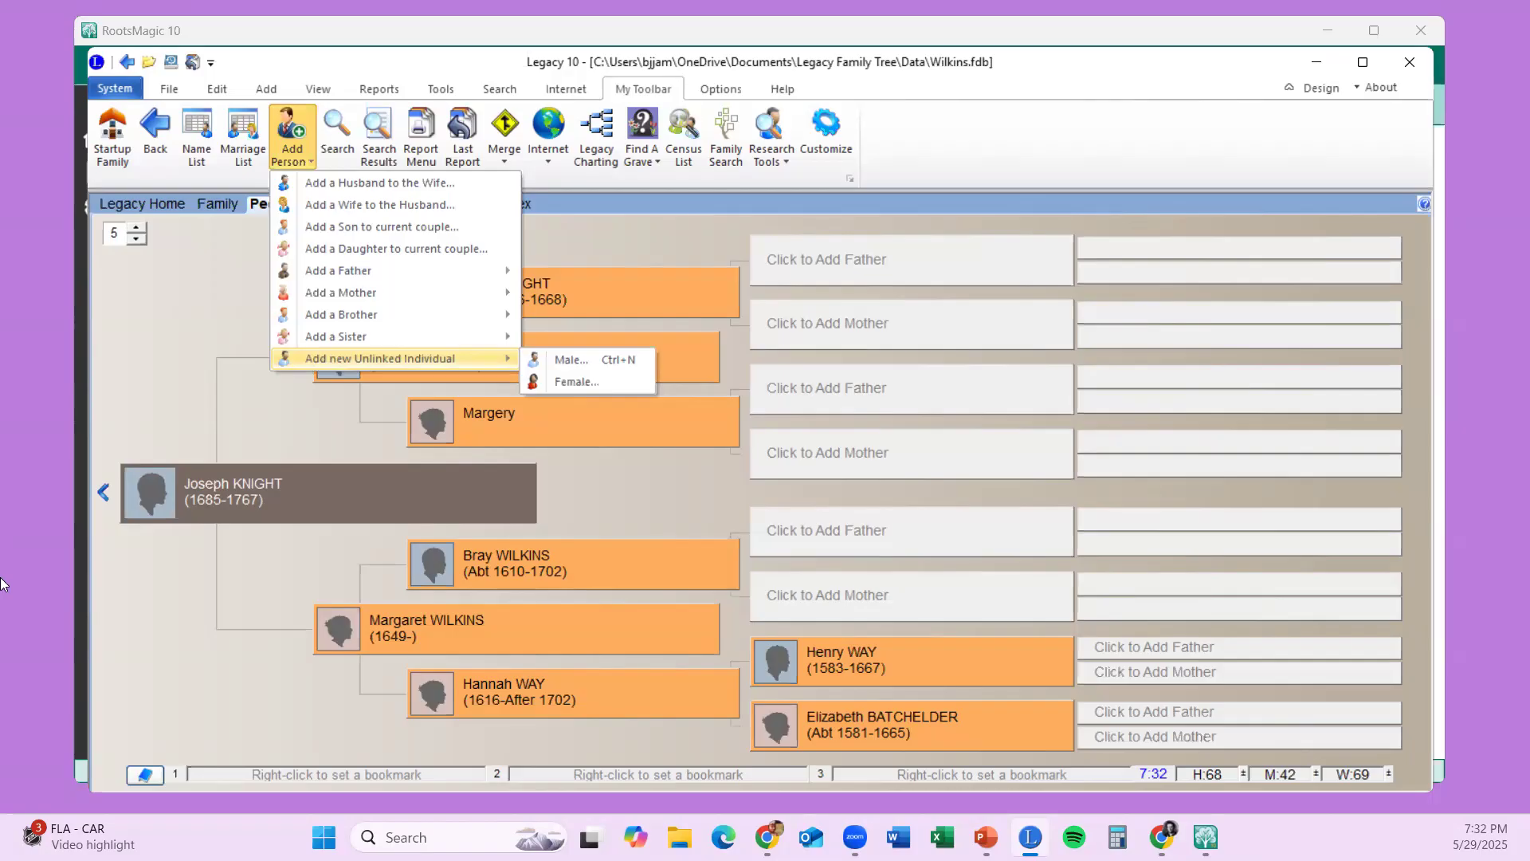
- Return to the family view and follow the line from the third child down to the couple married 16 Mar 1815
click(212, 199)
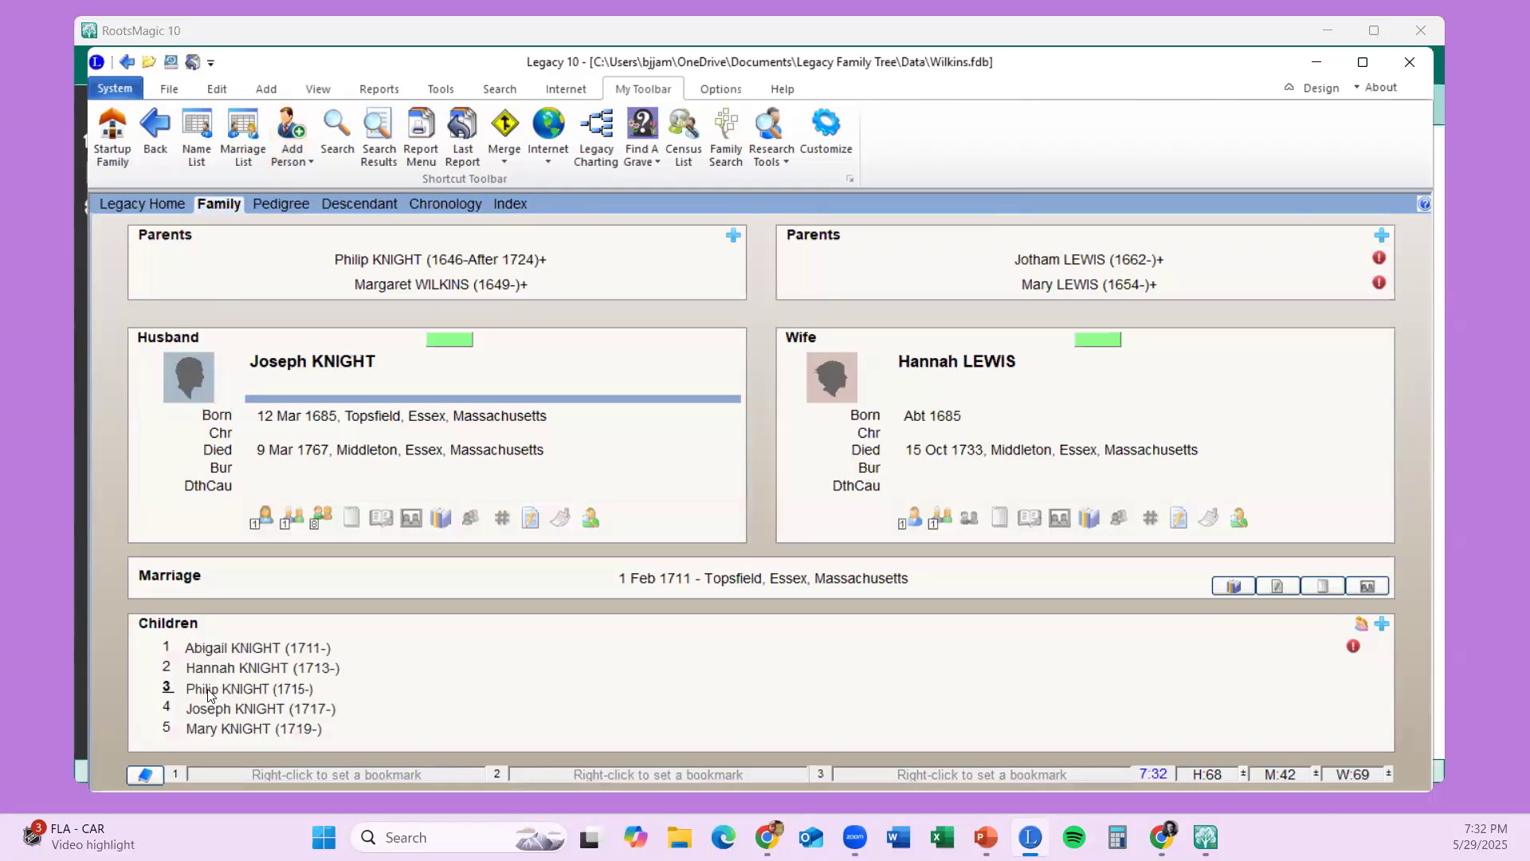
click(210, 695)
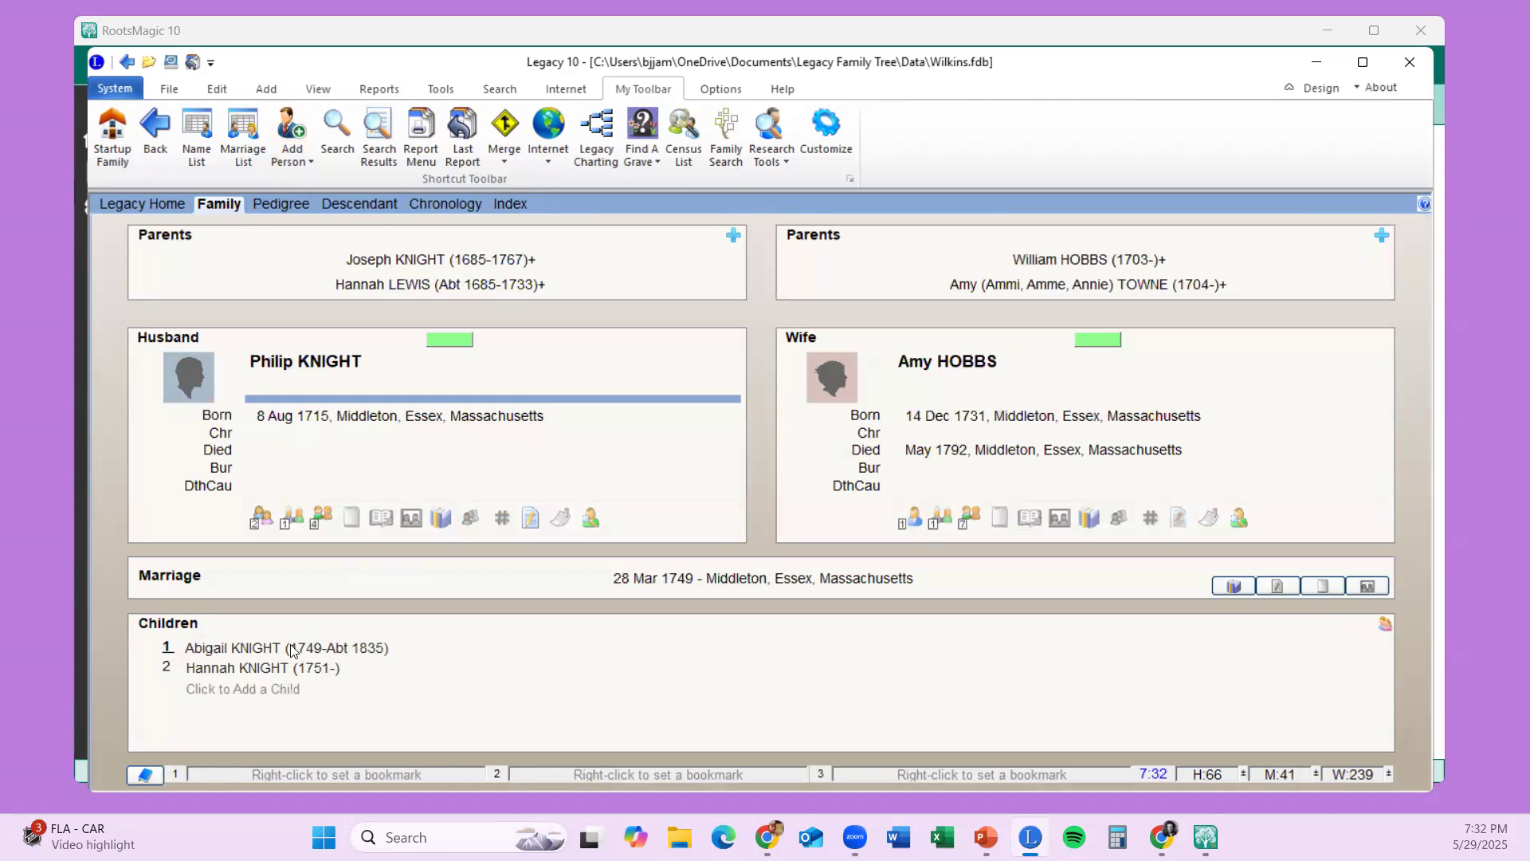
click(292, 649)
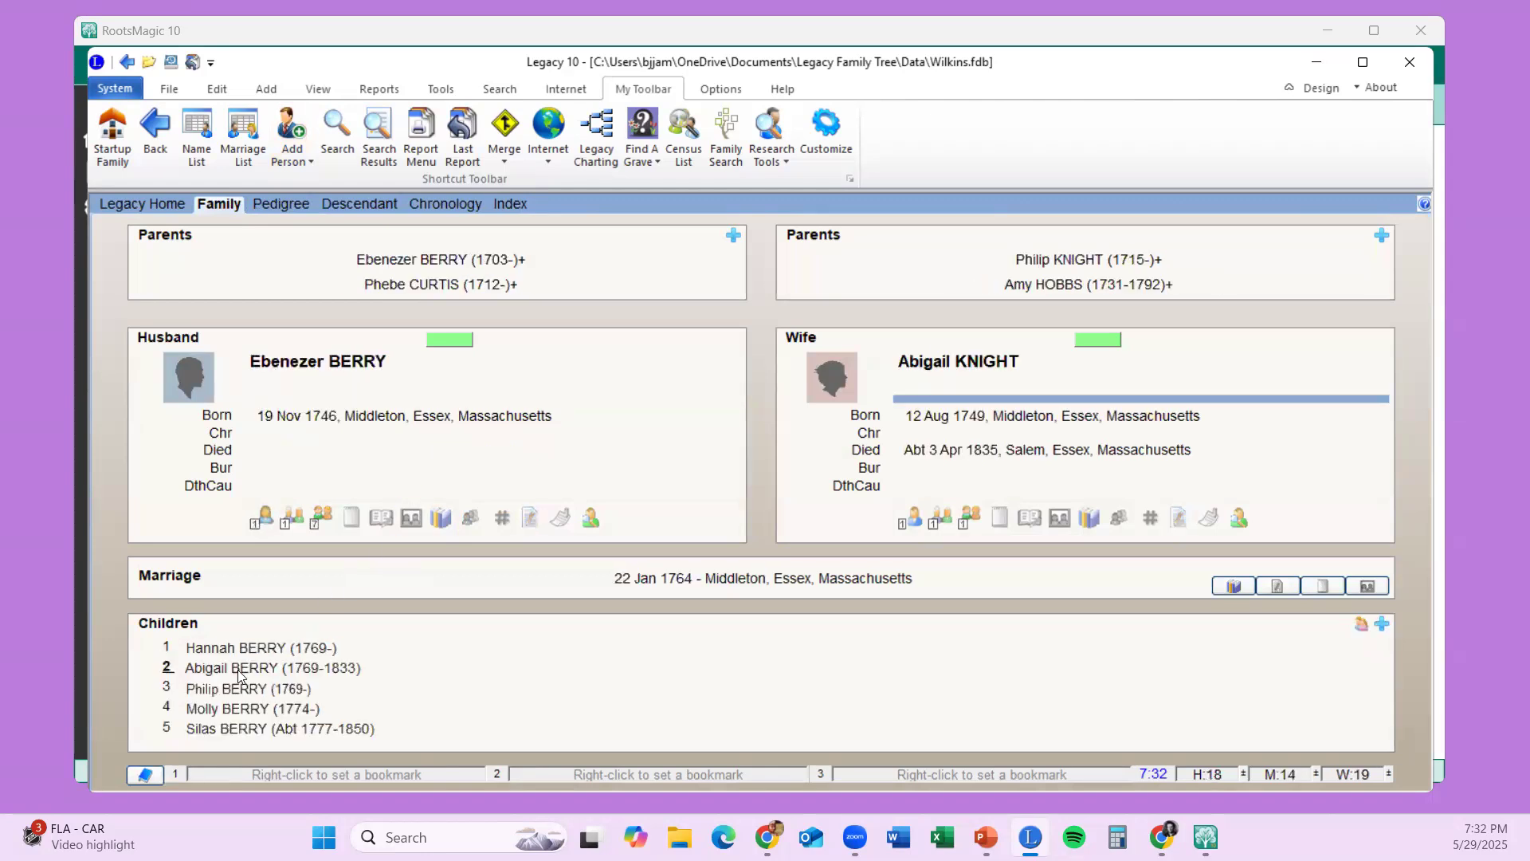
click(239, 670)
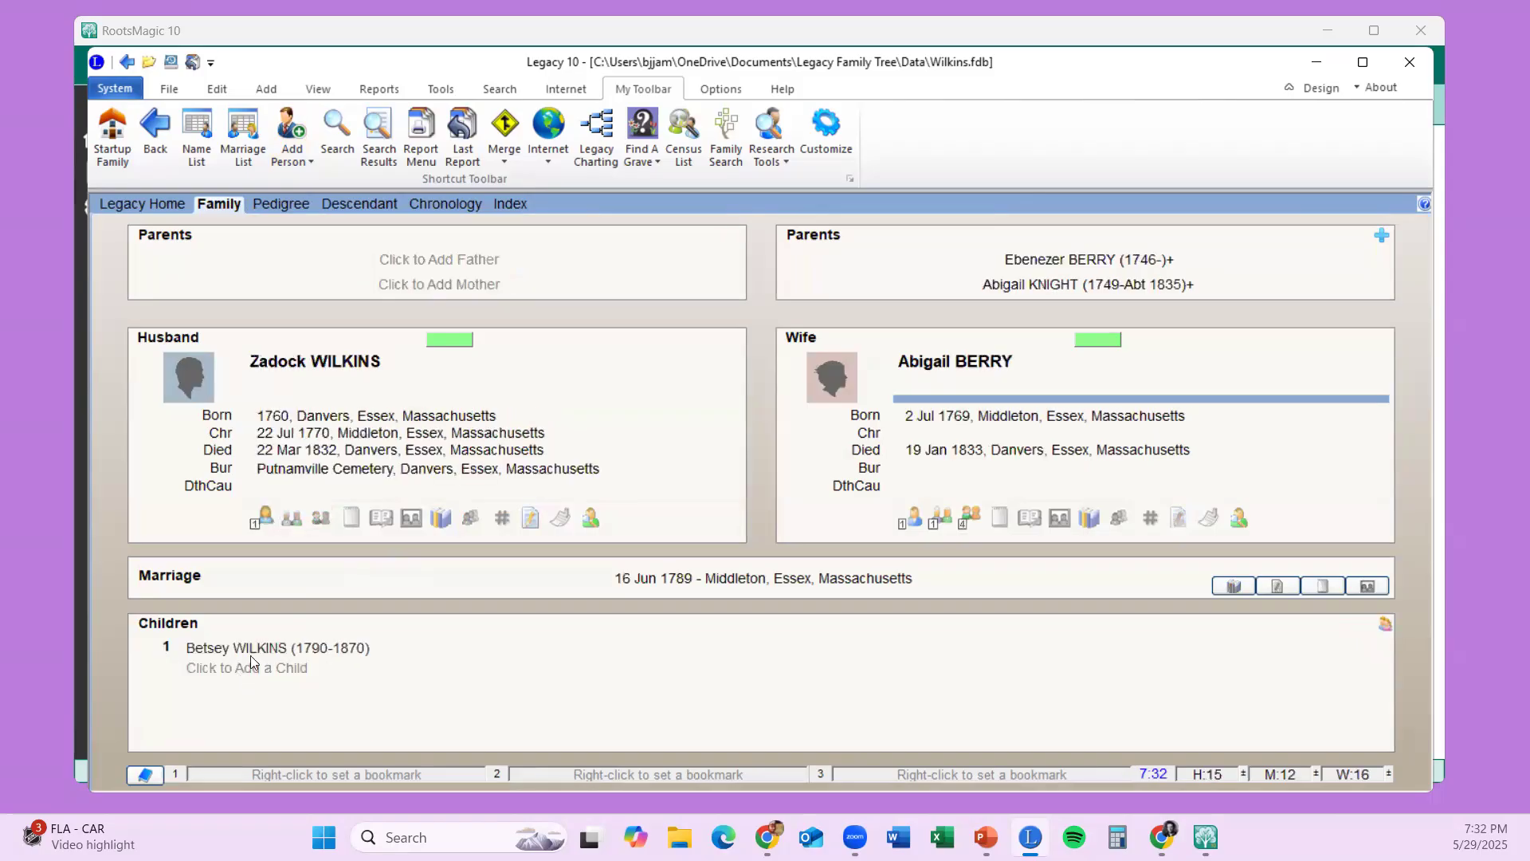
click(252, 647)
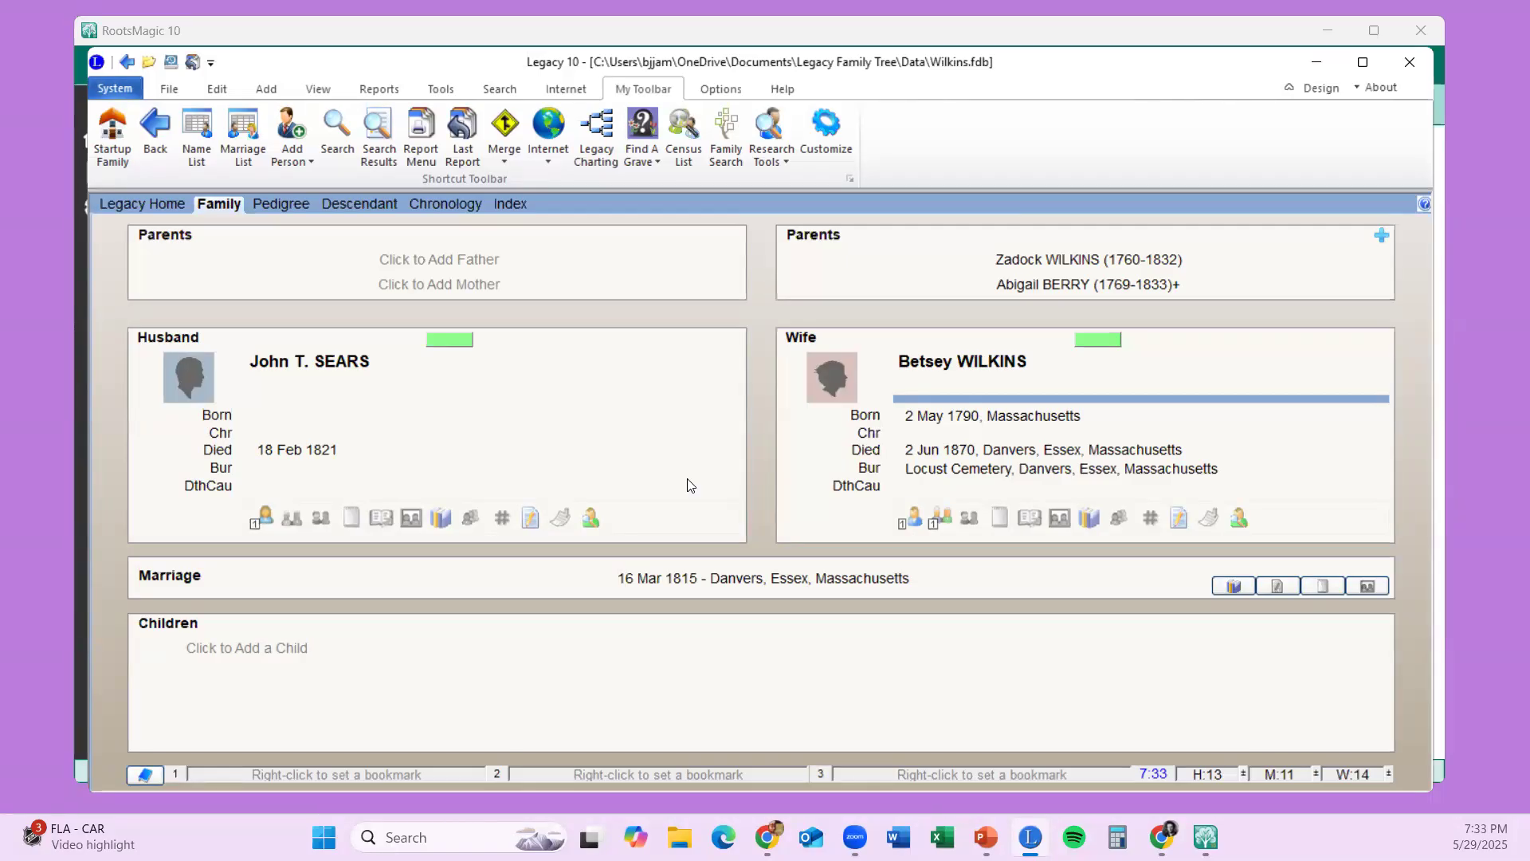
click(285, 156)
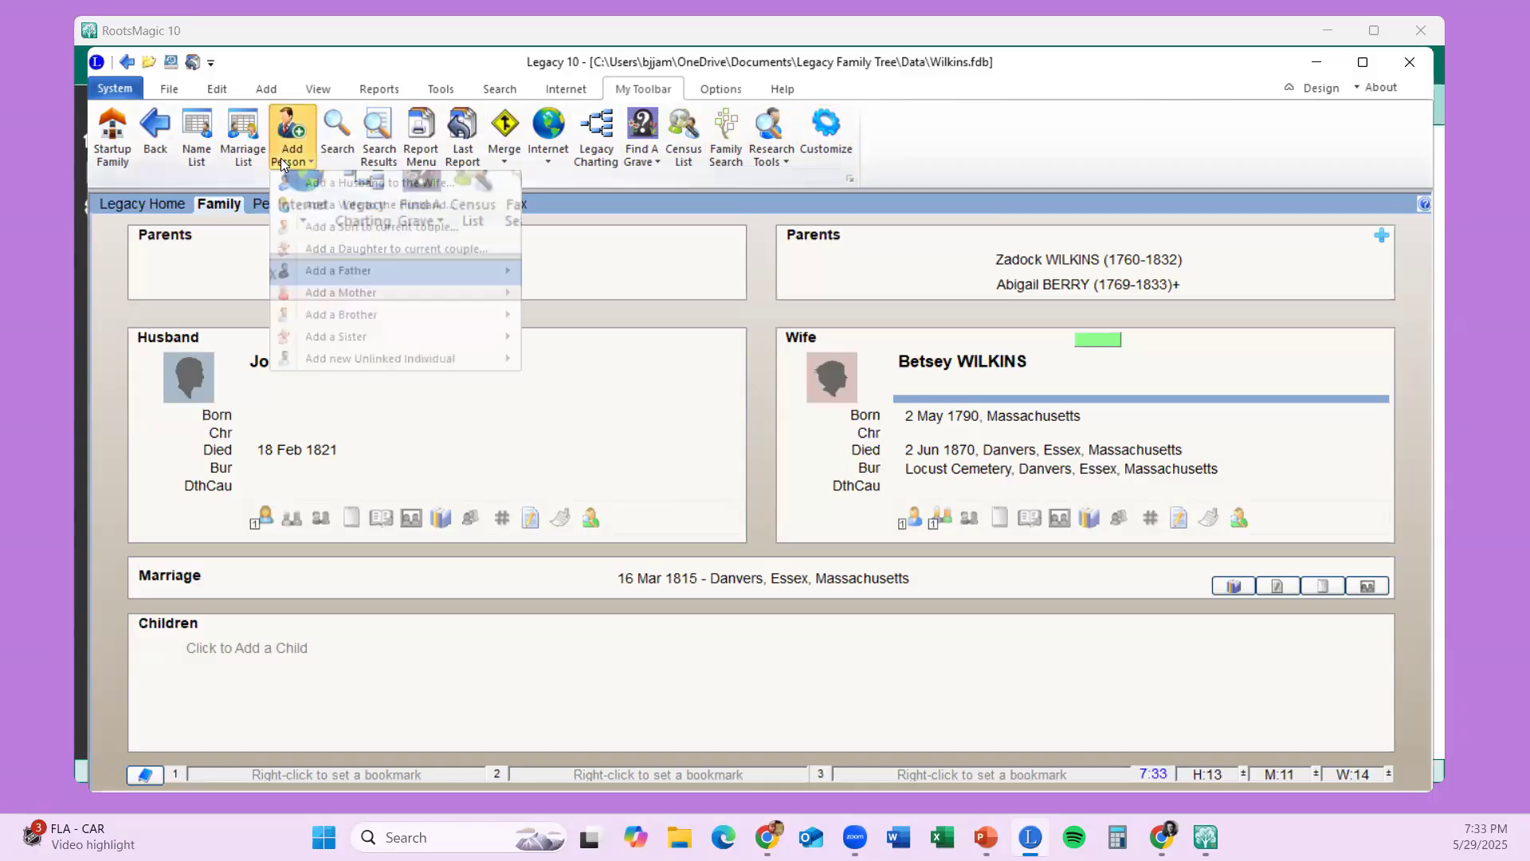
click(963, 126)
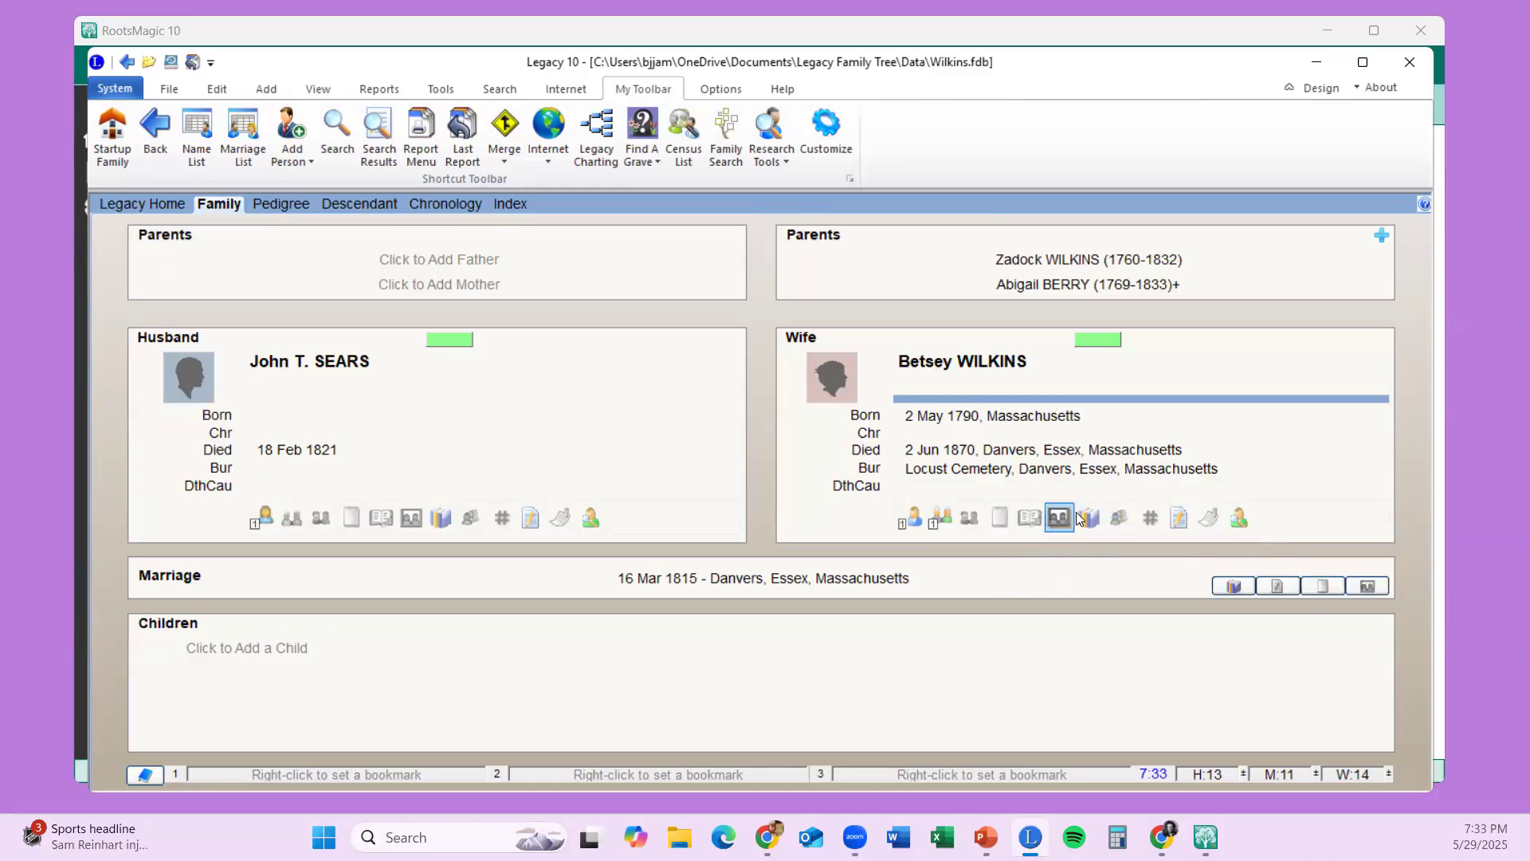
- View the wife's story list and to-do list, open a blank to-do item, cancel it and close the lists
click(1034, 522)
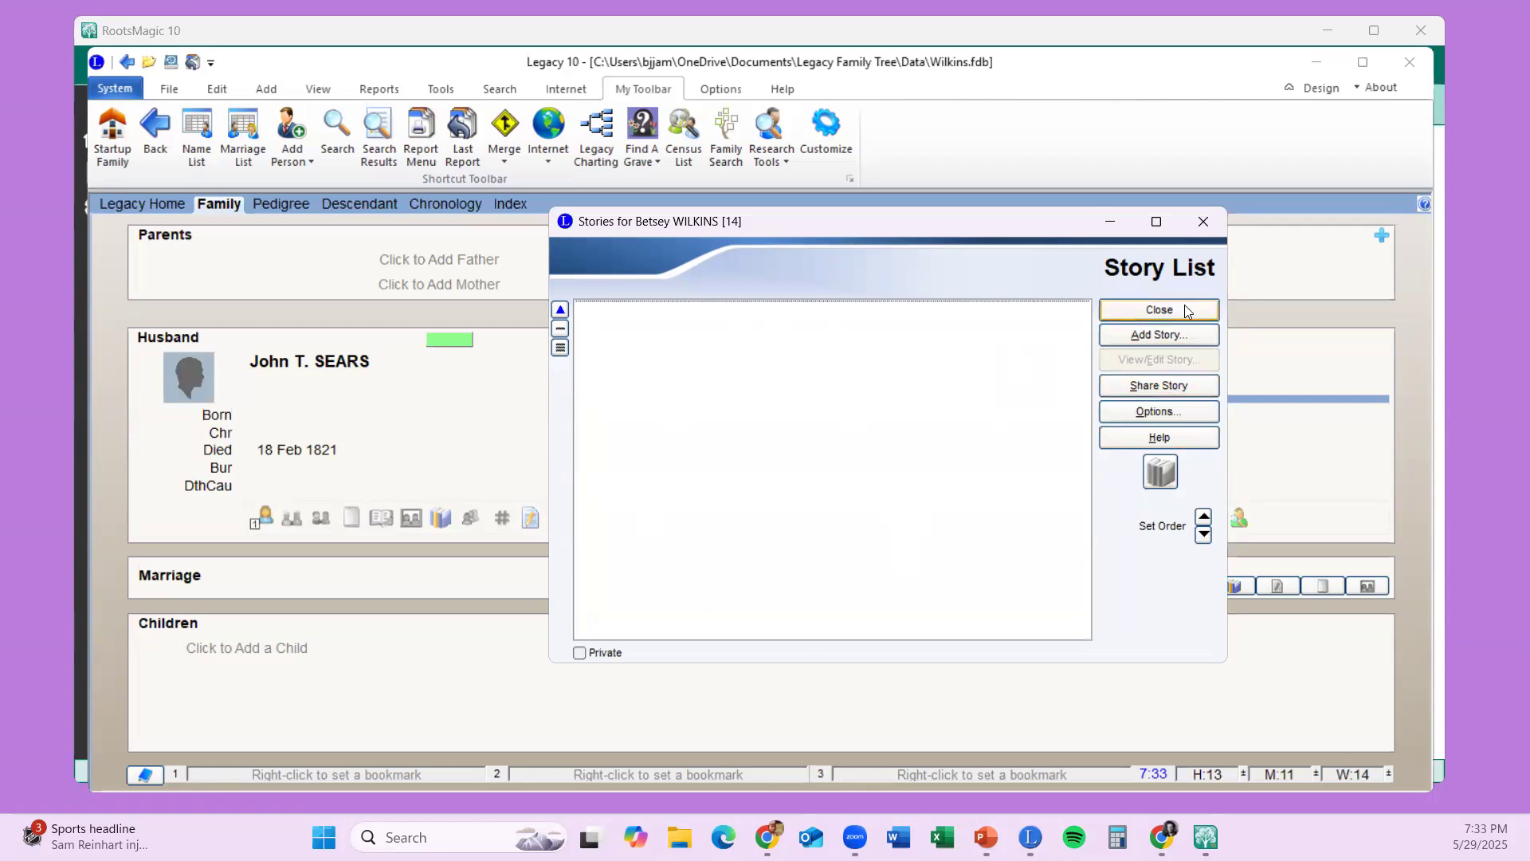
click(1202, 217)
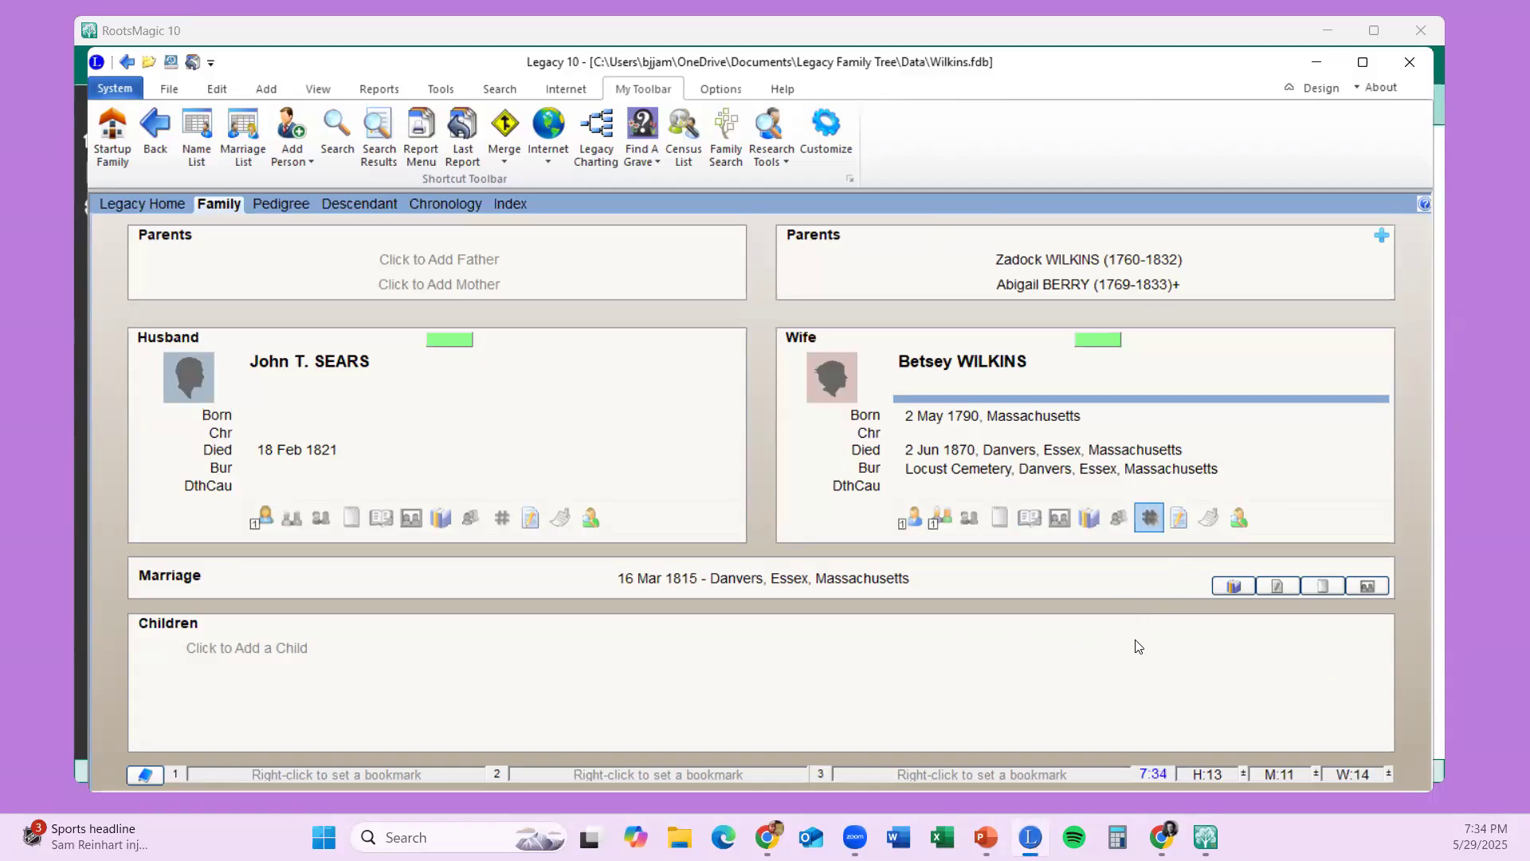
click(1205, 516)
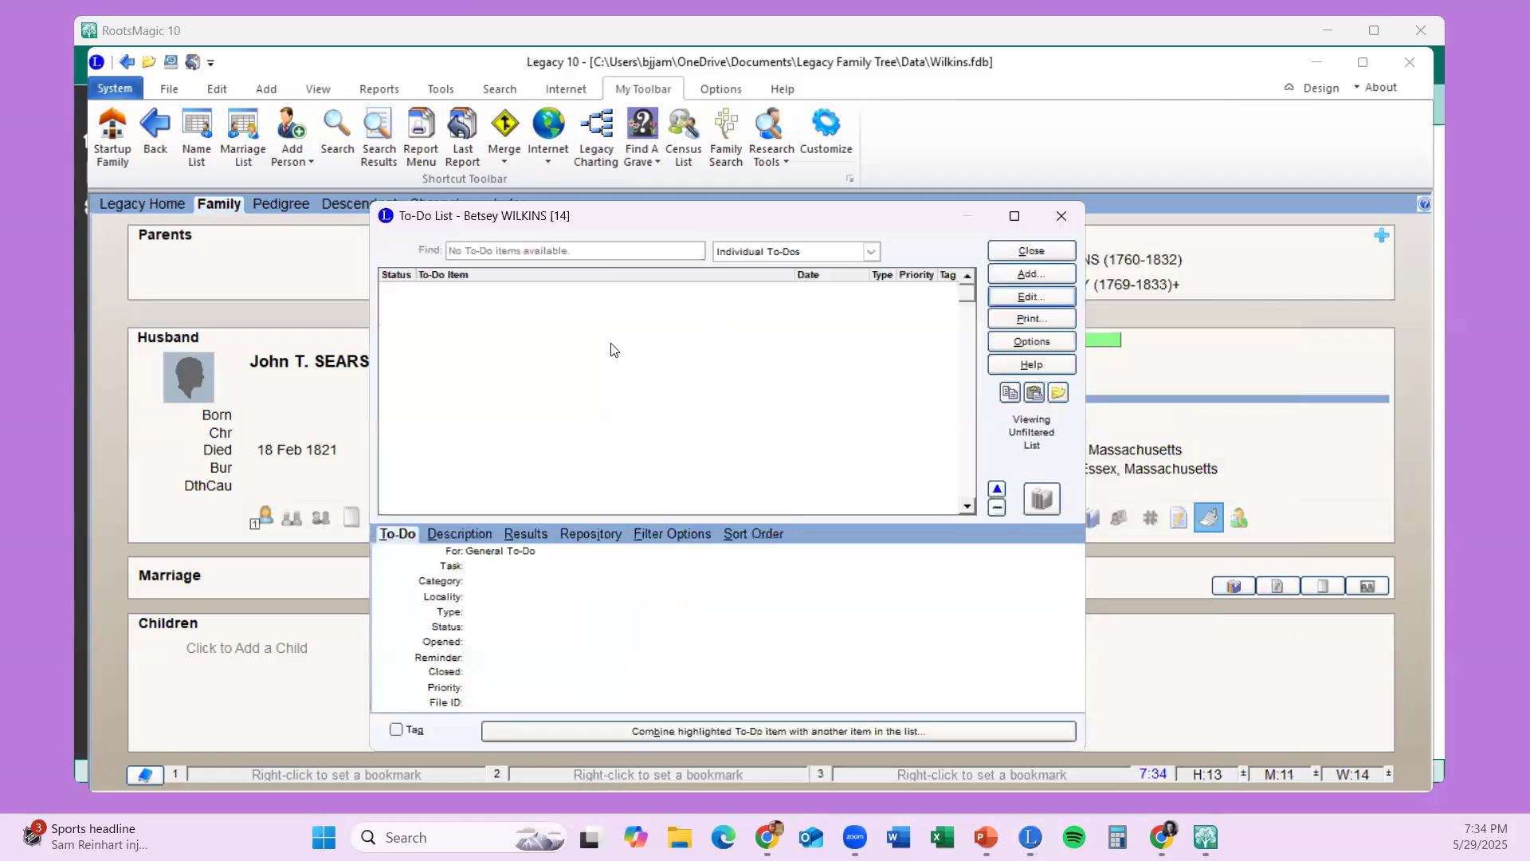
click(1035, 274)
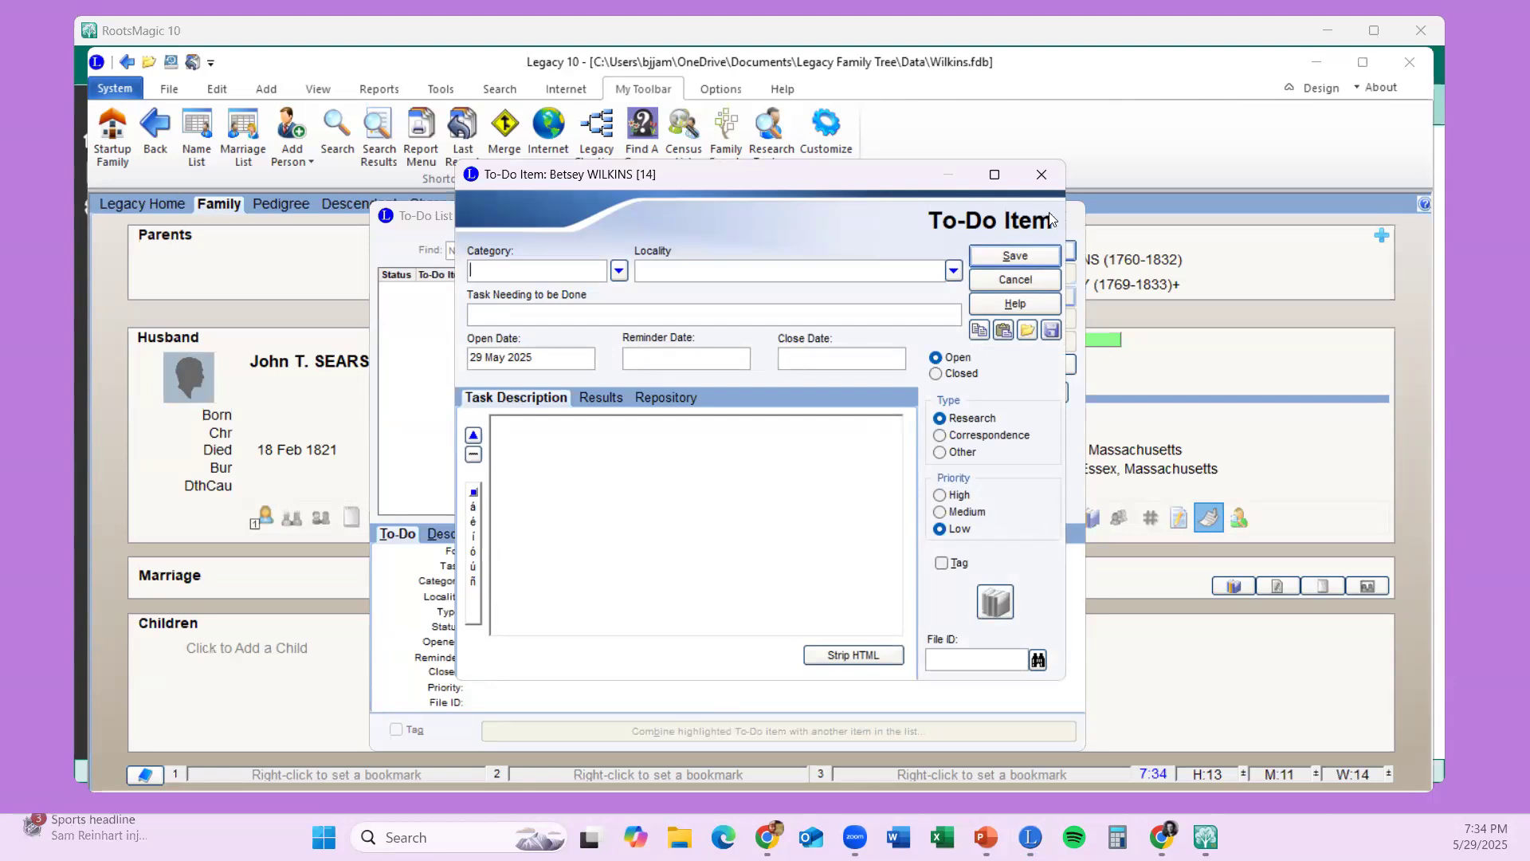
click(1009, 283)
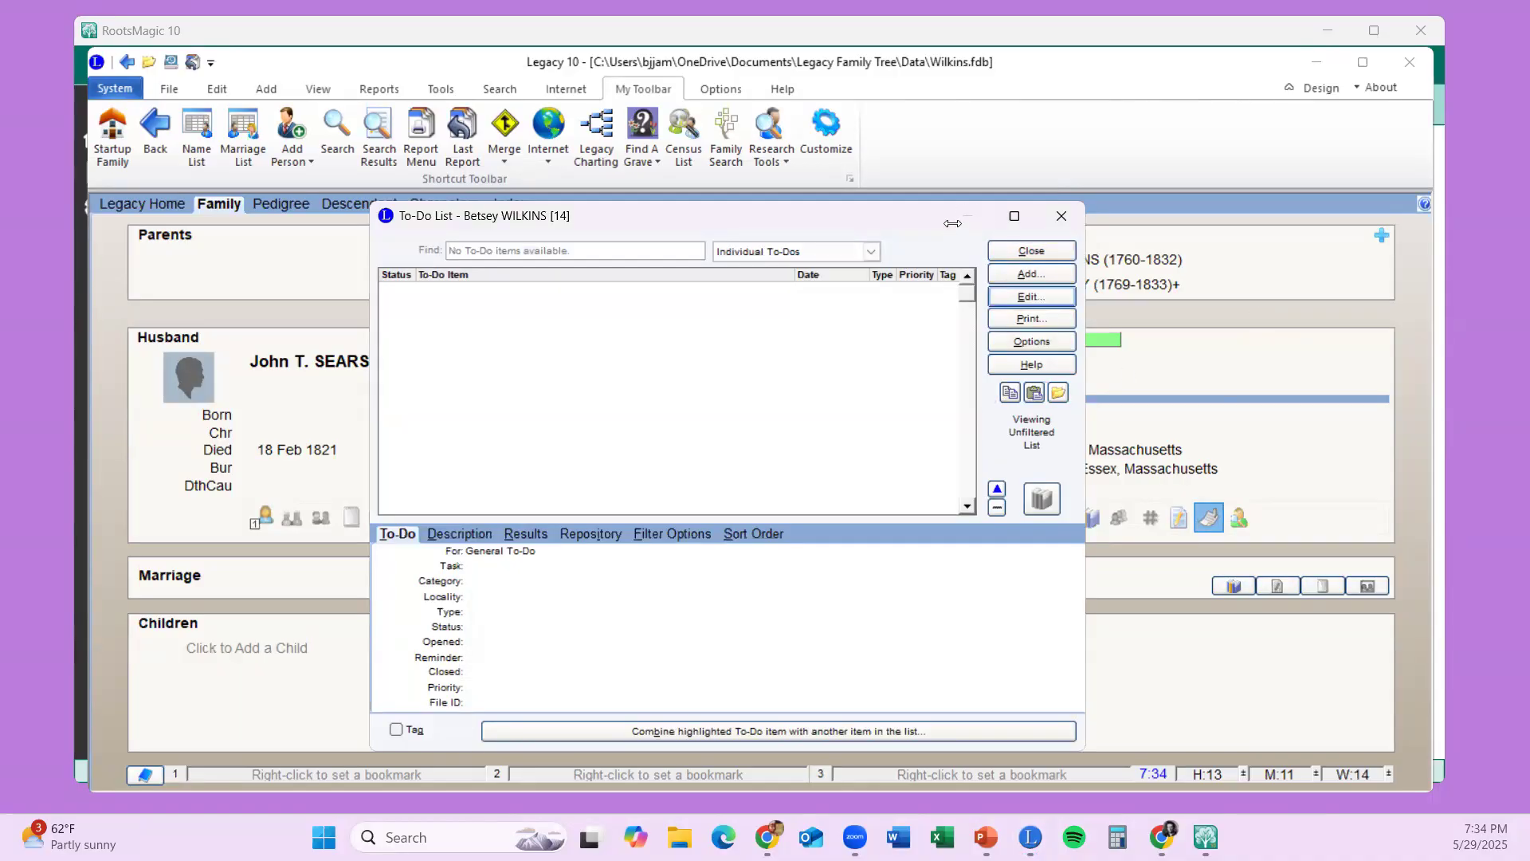
click(1028, 251)
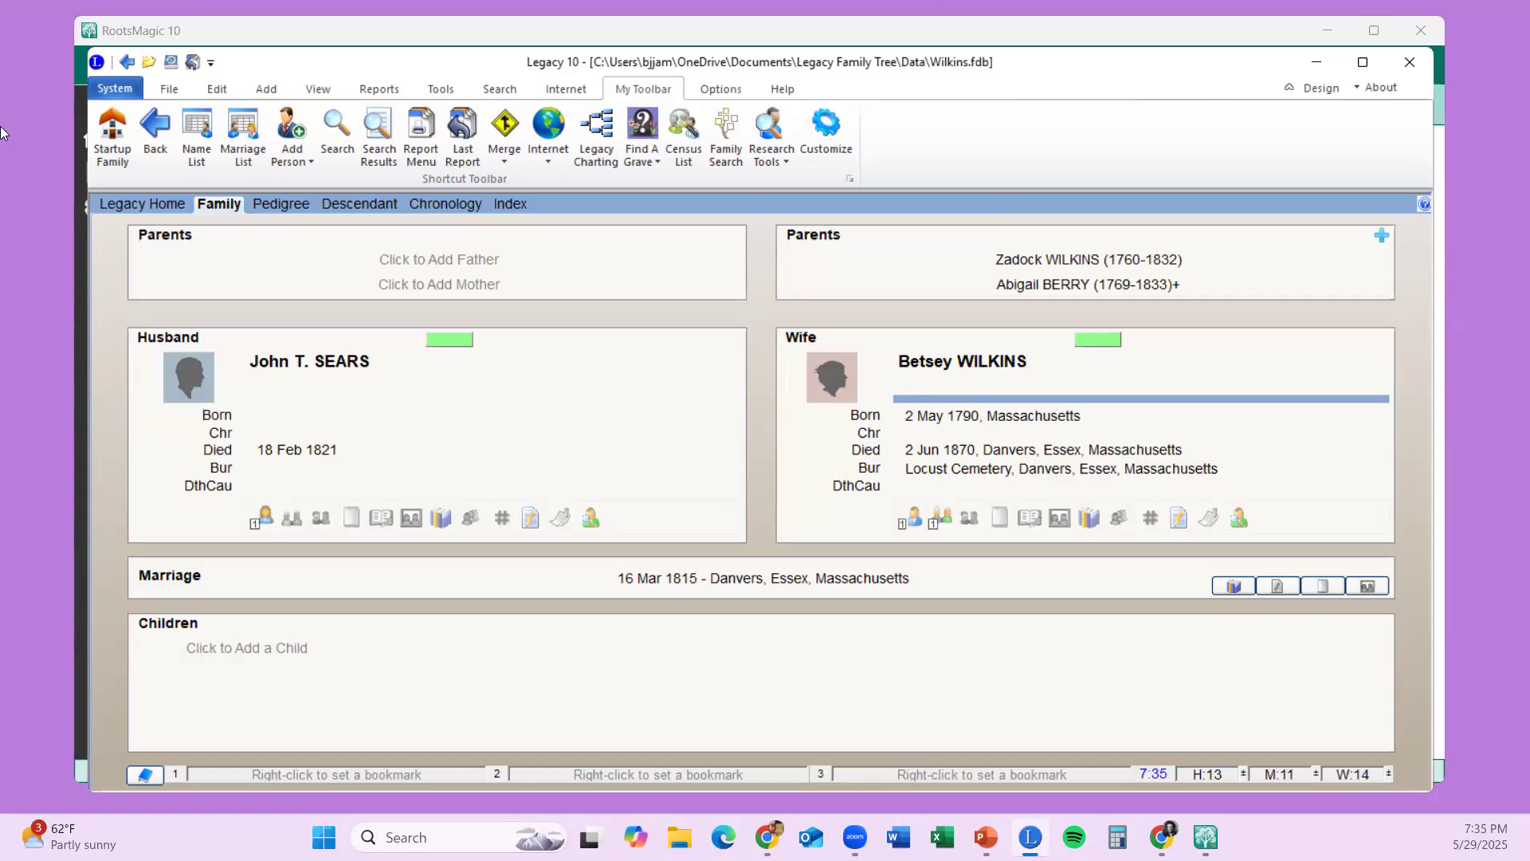
- Exit Legacy, confirming the exit, and switch to the Home page of RootsMagic 10
click(712, 91)
click(633, 92)
drag(1193, 68, 1200, 92)
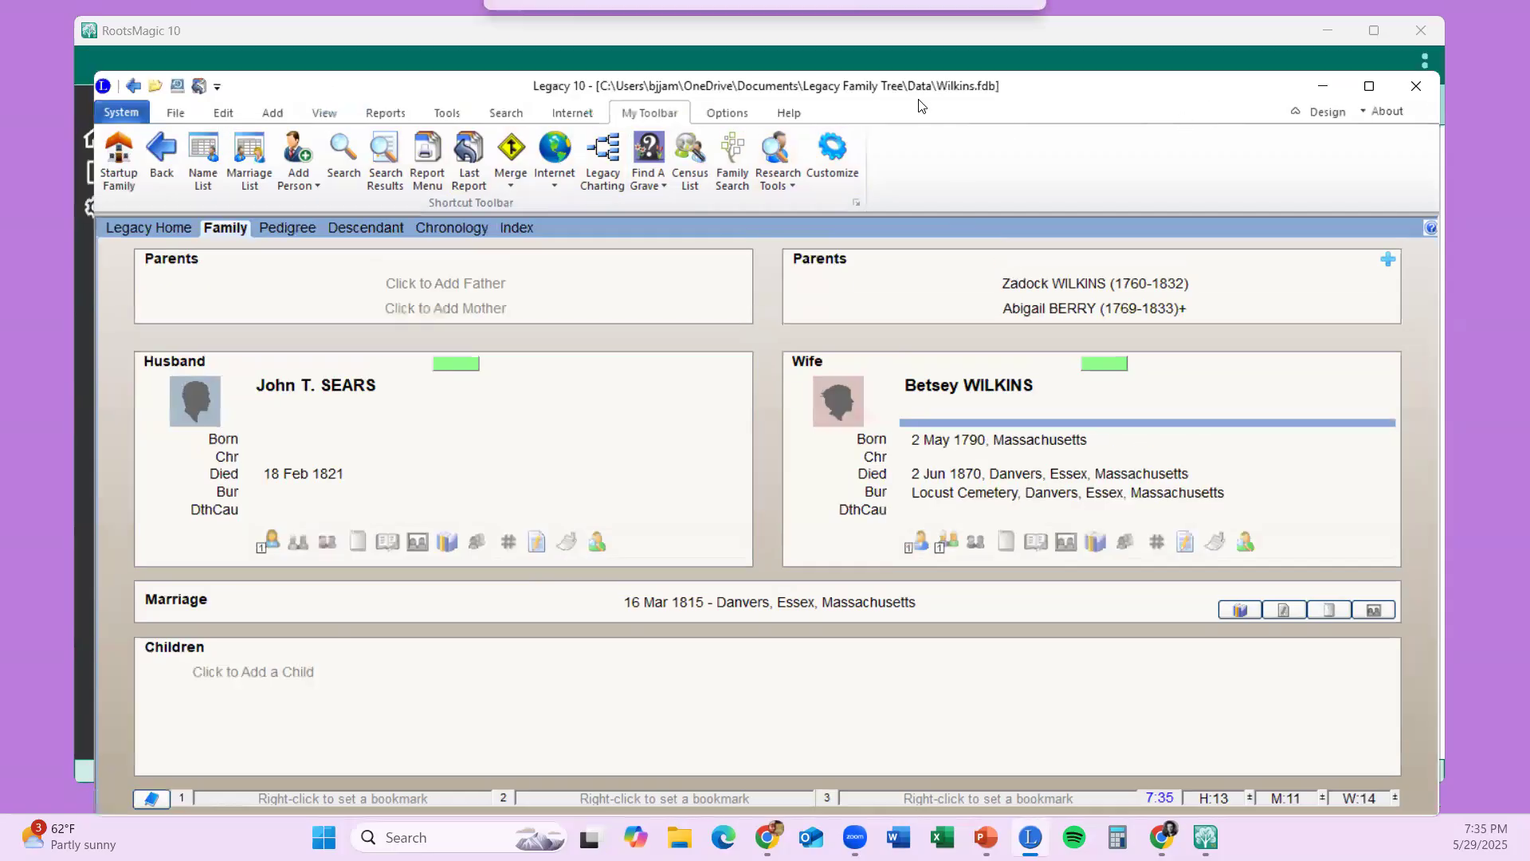
click(1417, 86)
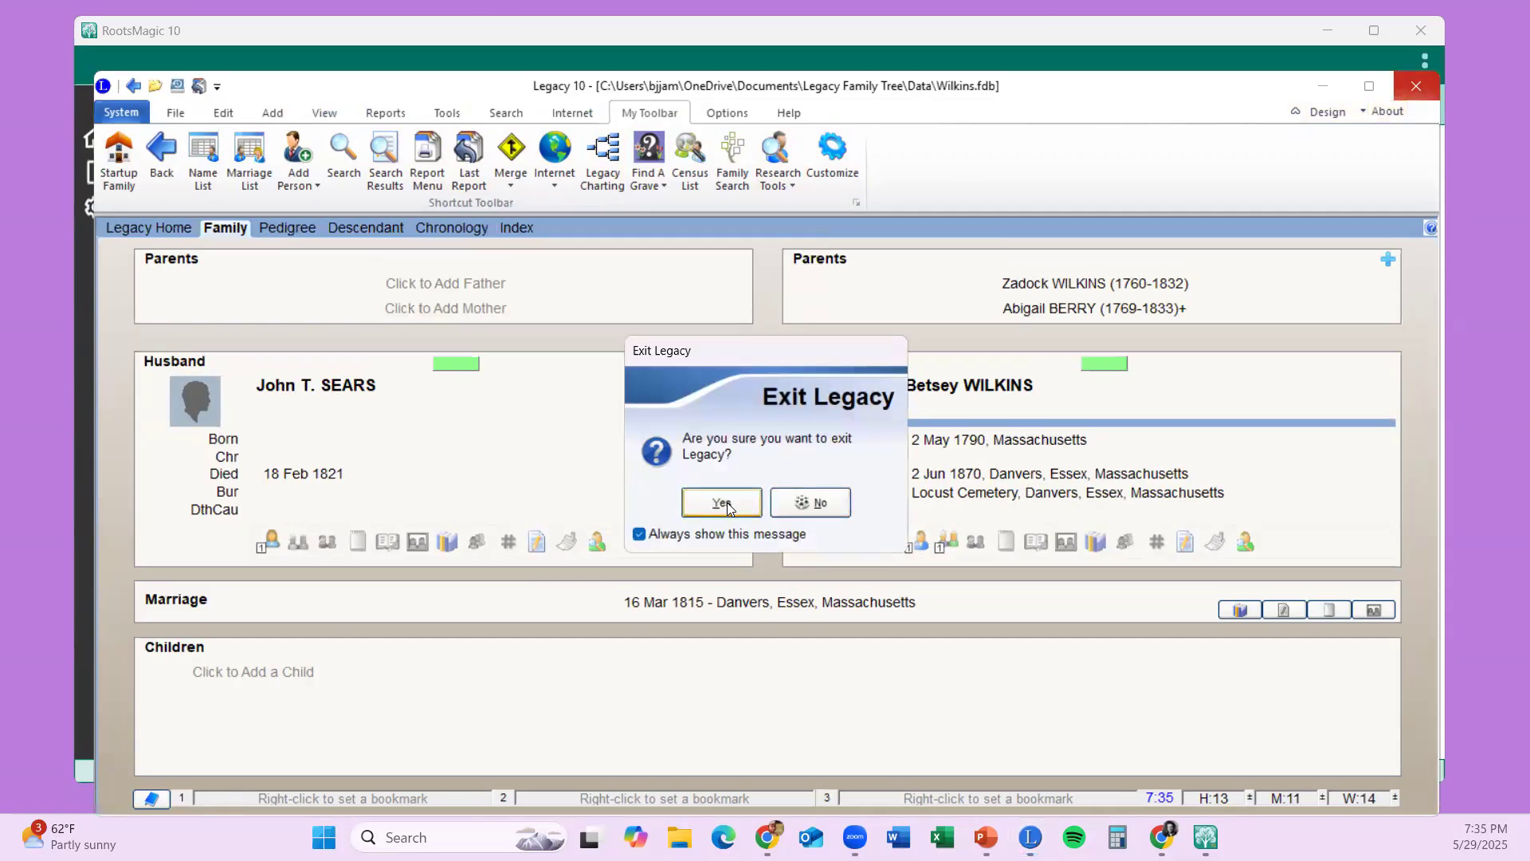
key(Escape)
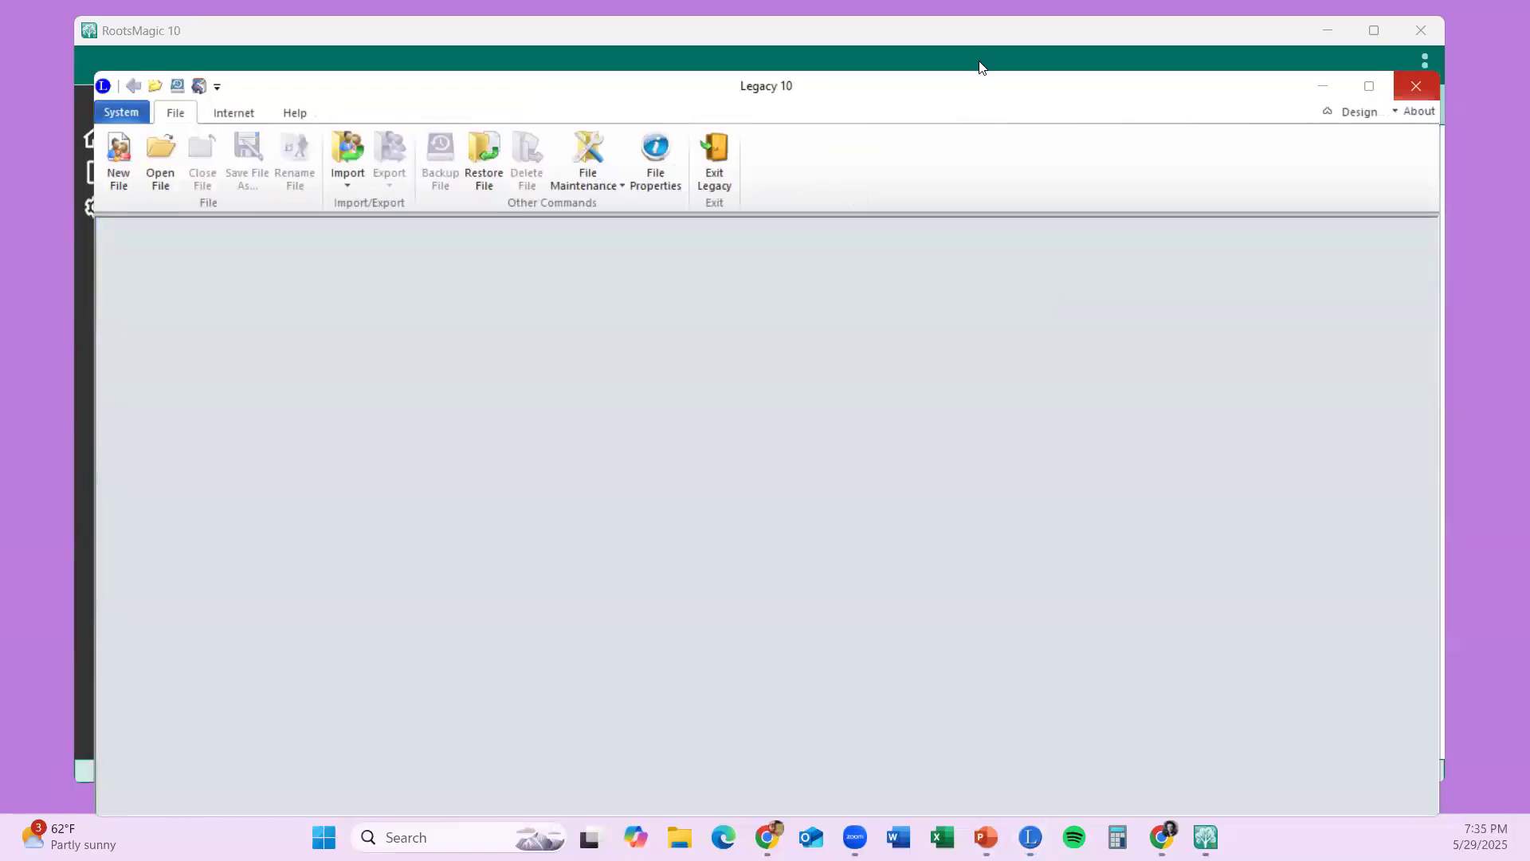
click(1416, 86)
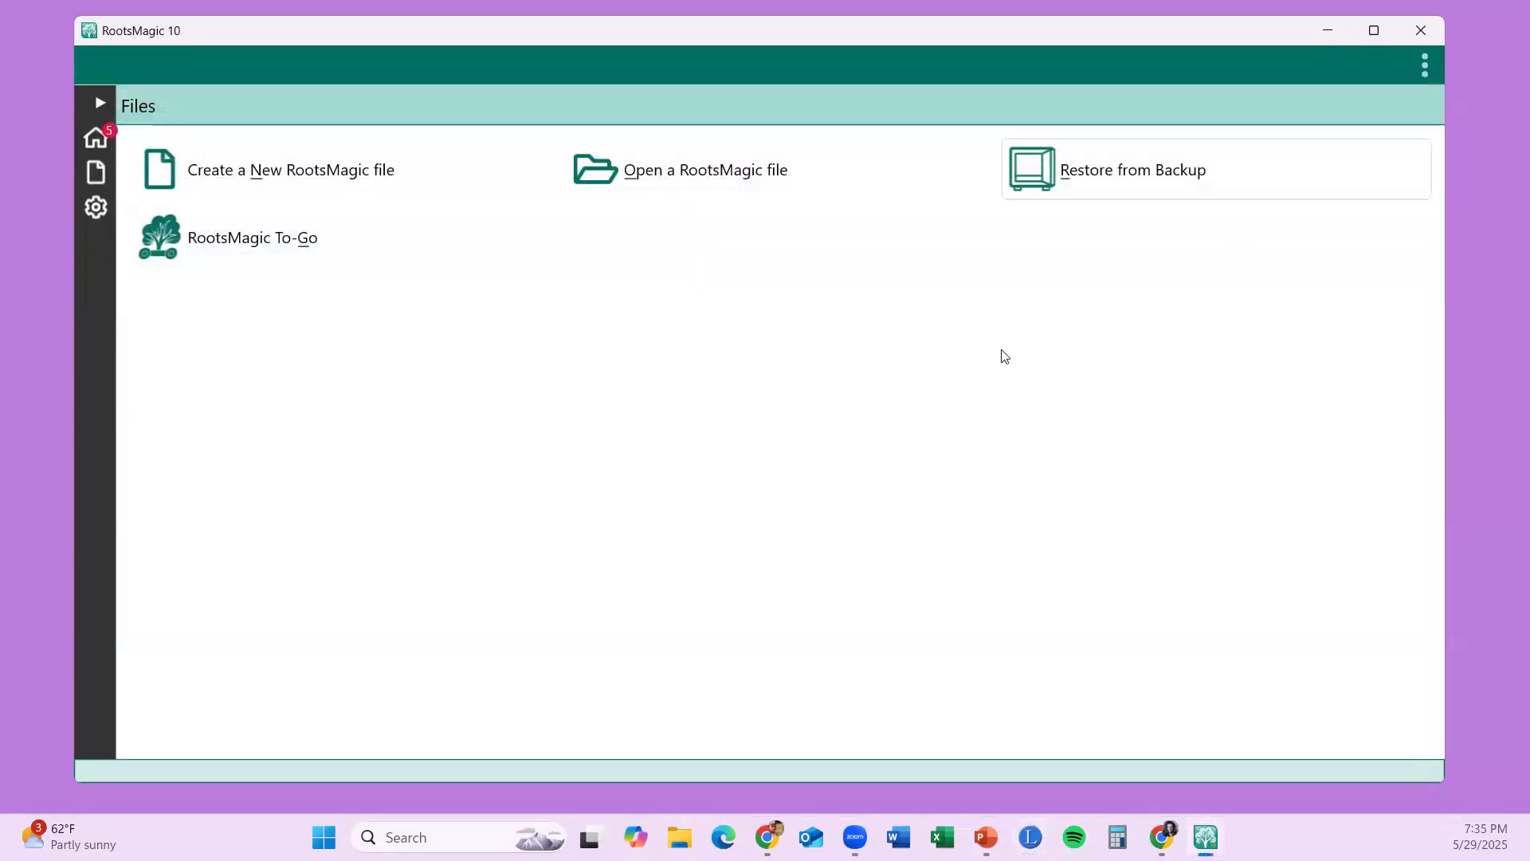
click(93, 142)
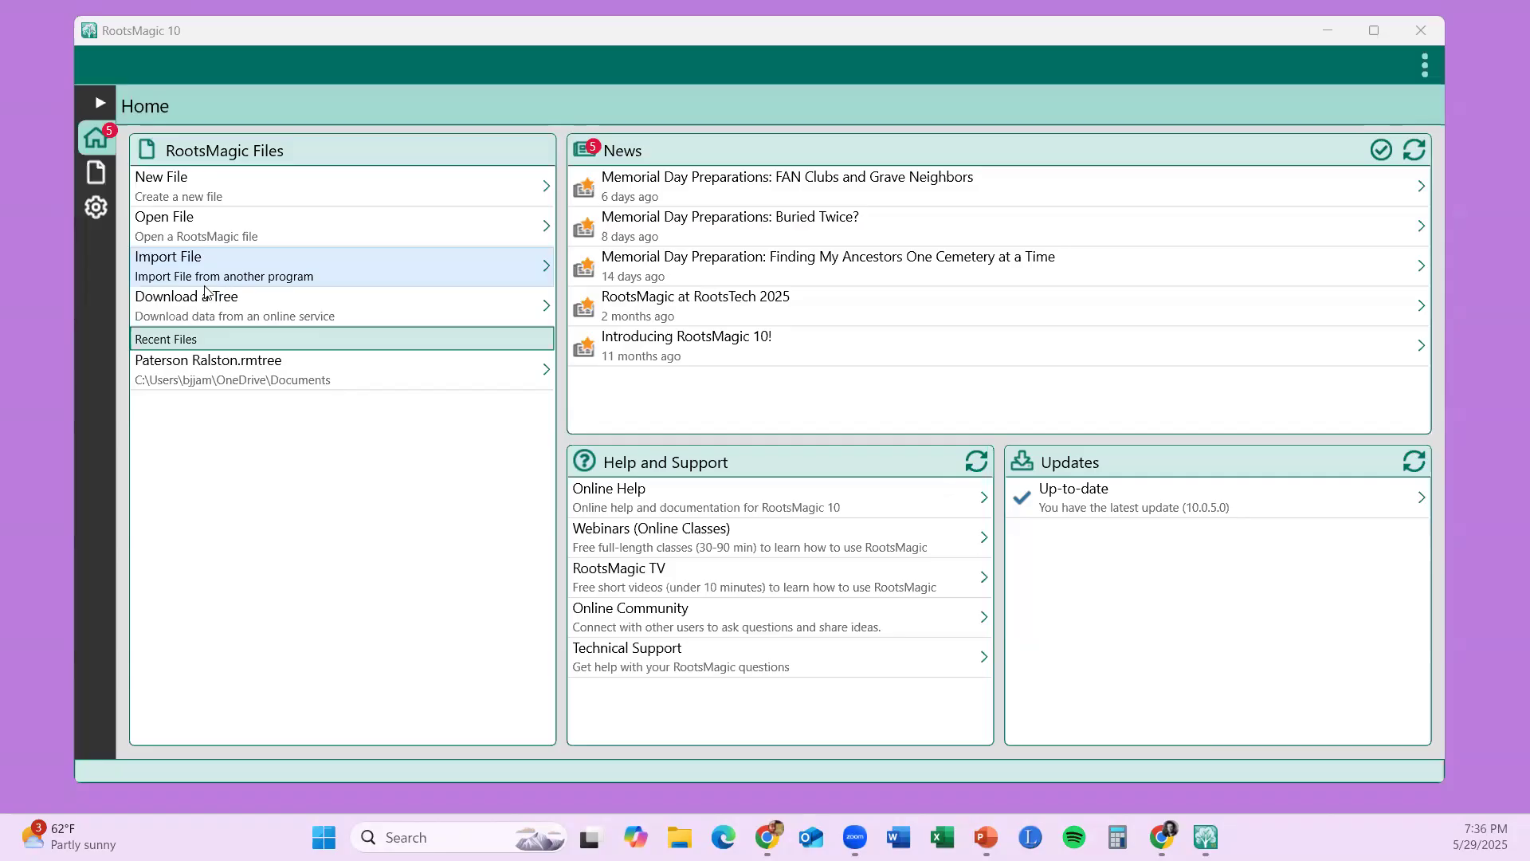
- Review the options for importing from another program, creating a new file and managing files, and return to the Home page
click(175, 261)
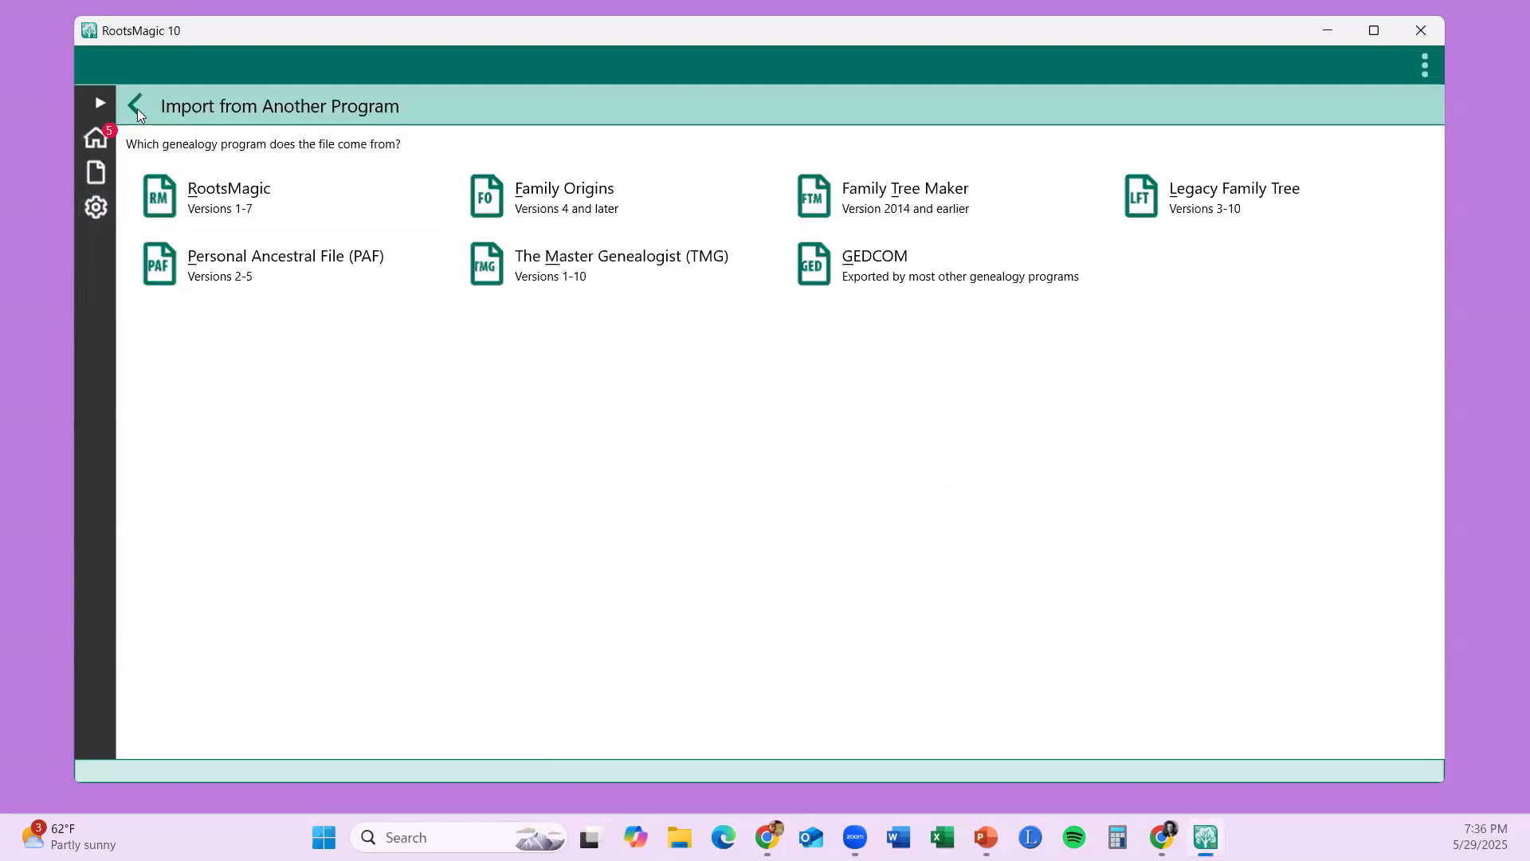
click(130, 100)
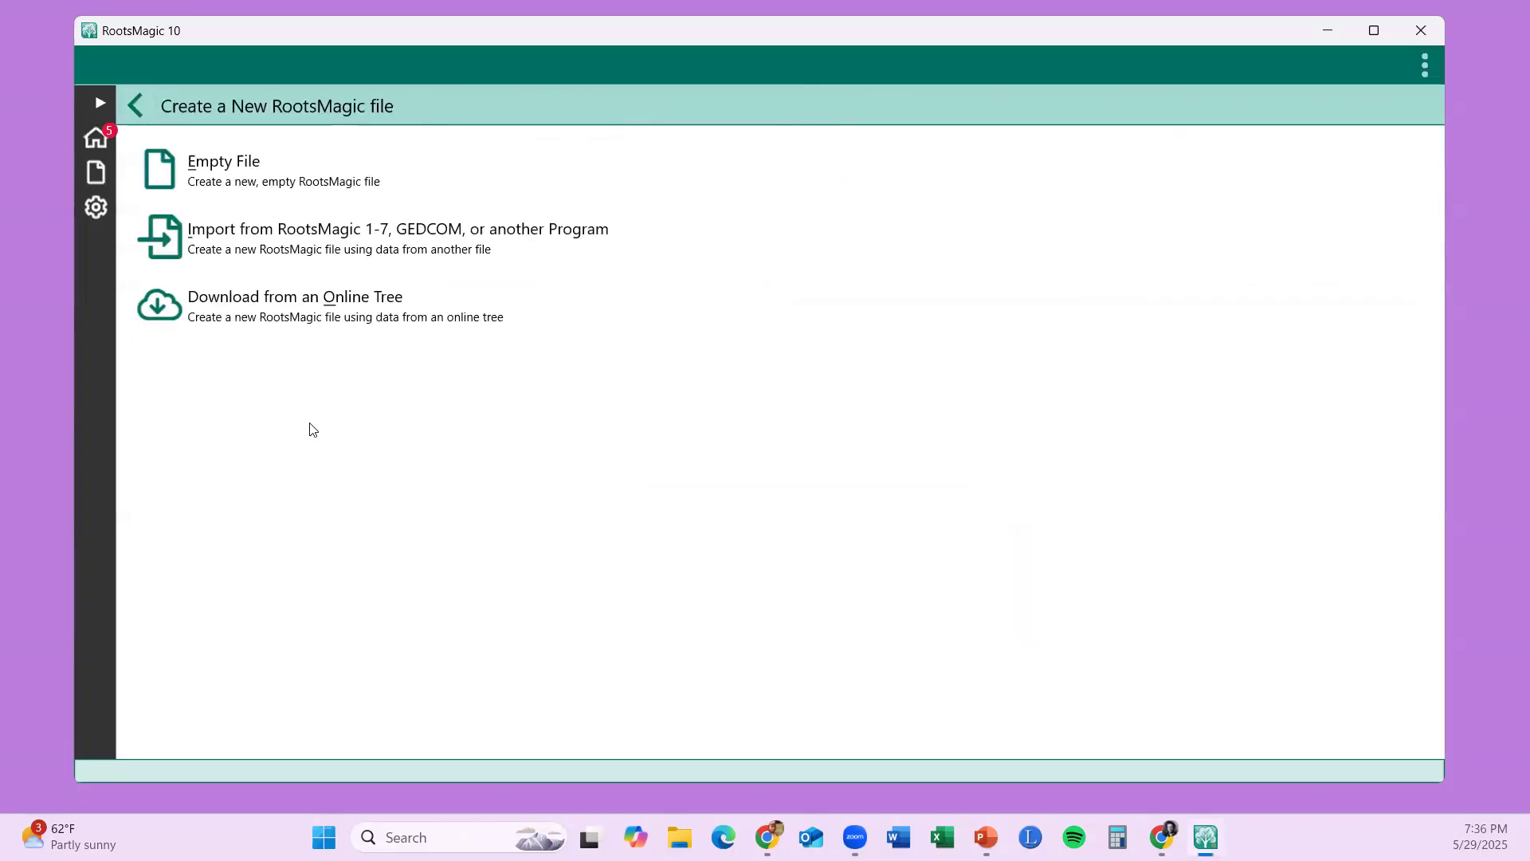
click(136, 104)
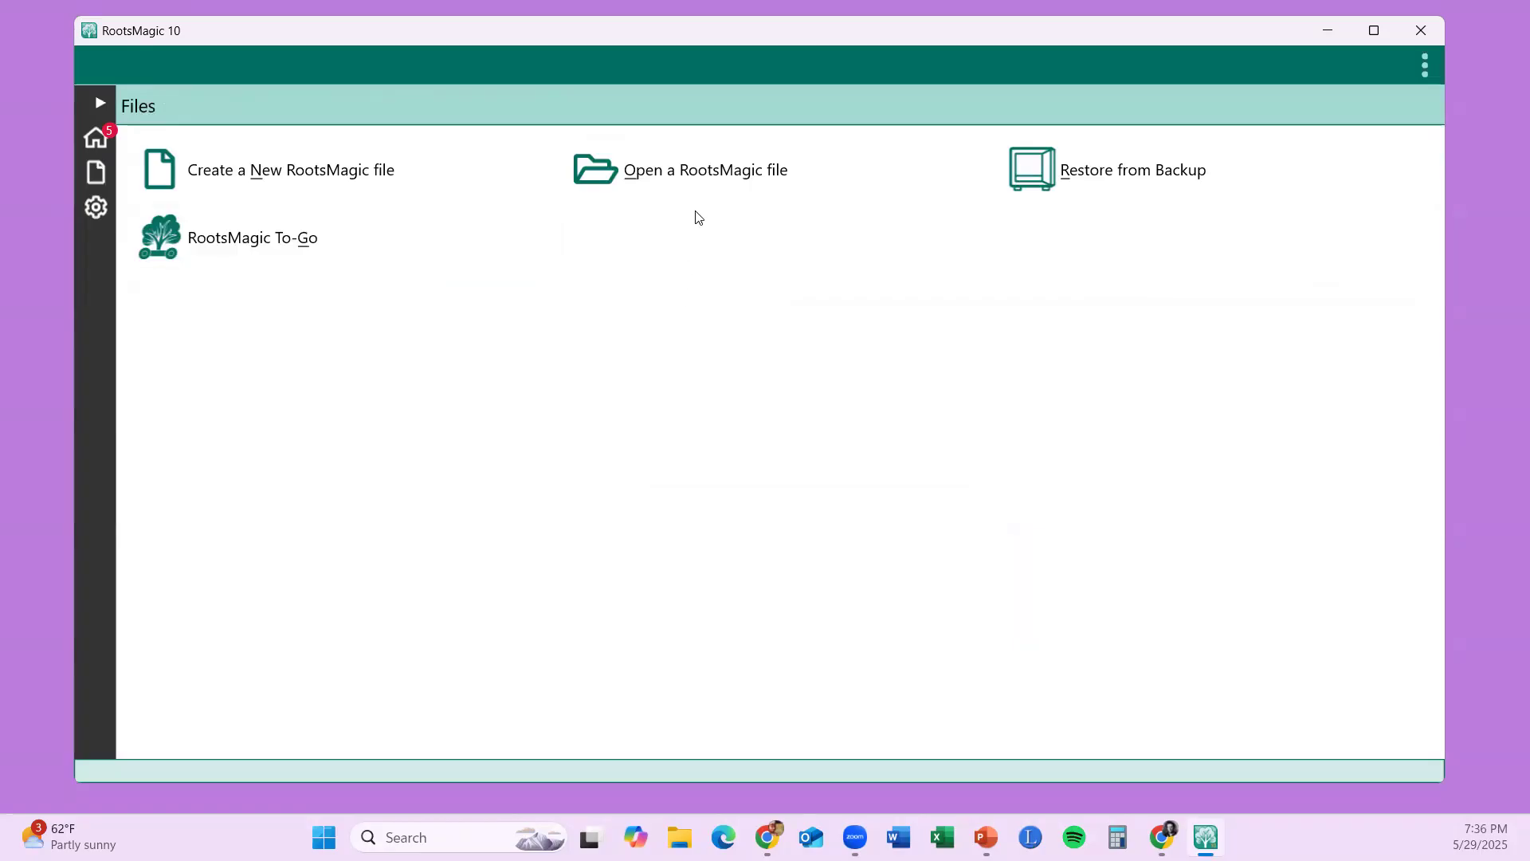
click(96, 138)
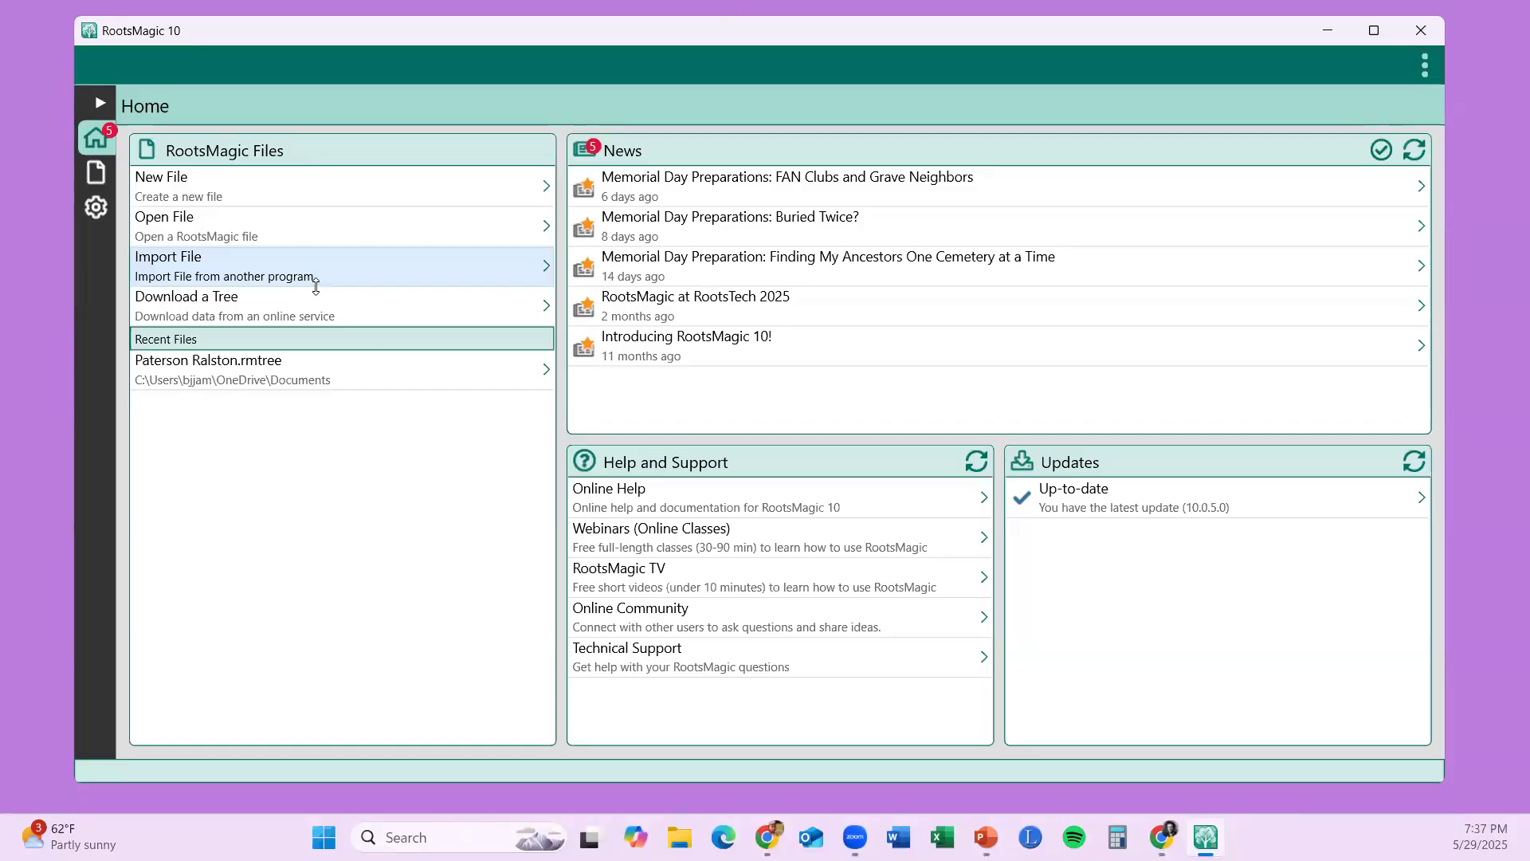
- Start an import from Legacy Family Tree and choose the found file Wilkins.fdb as its source
click(183, 270)
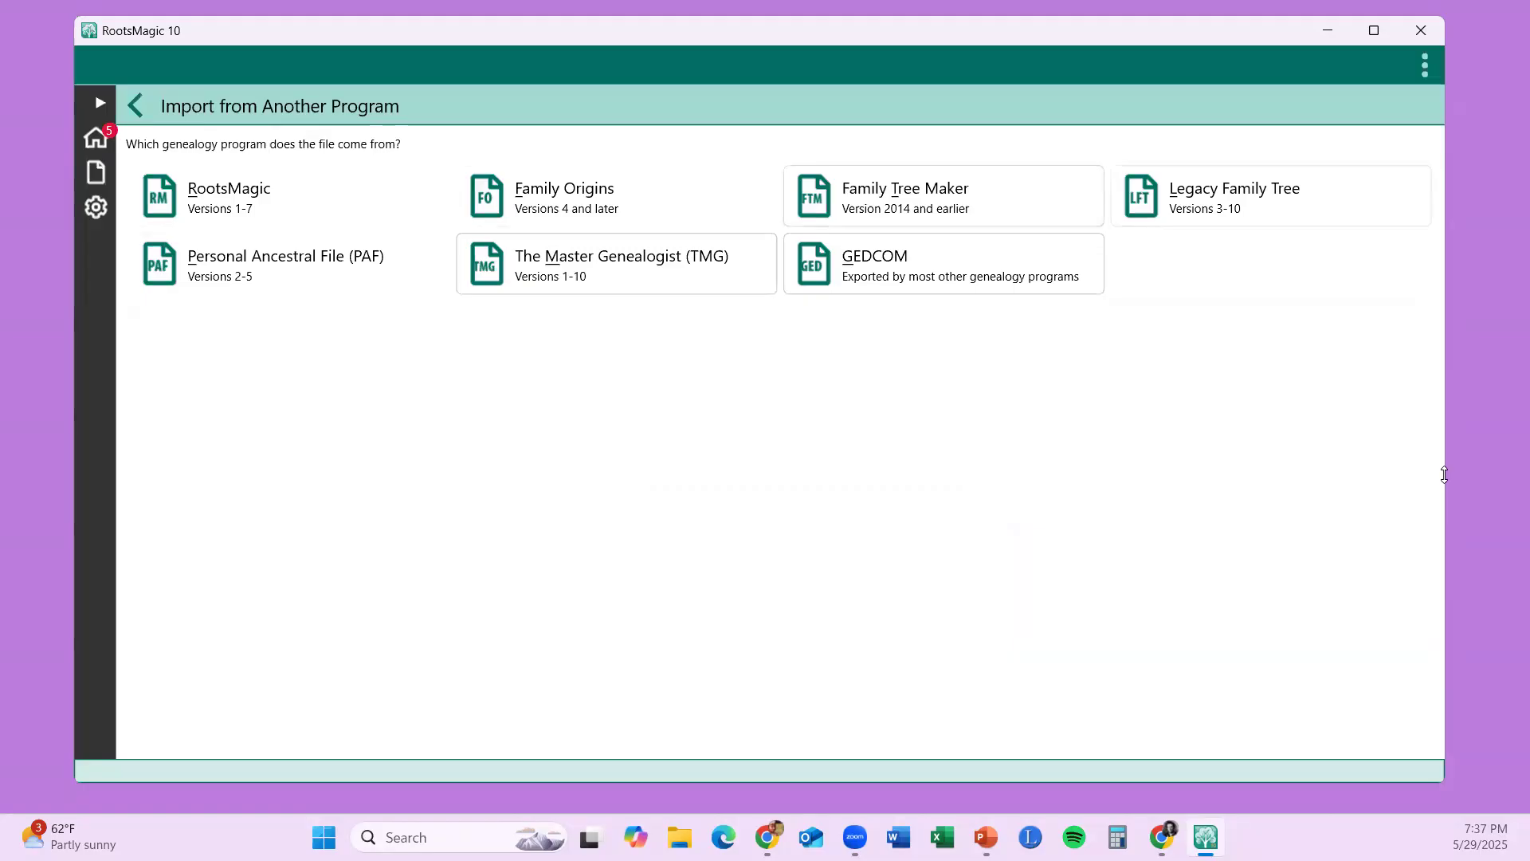
click(1186, 201)
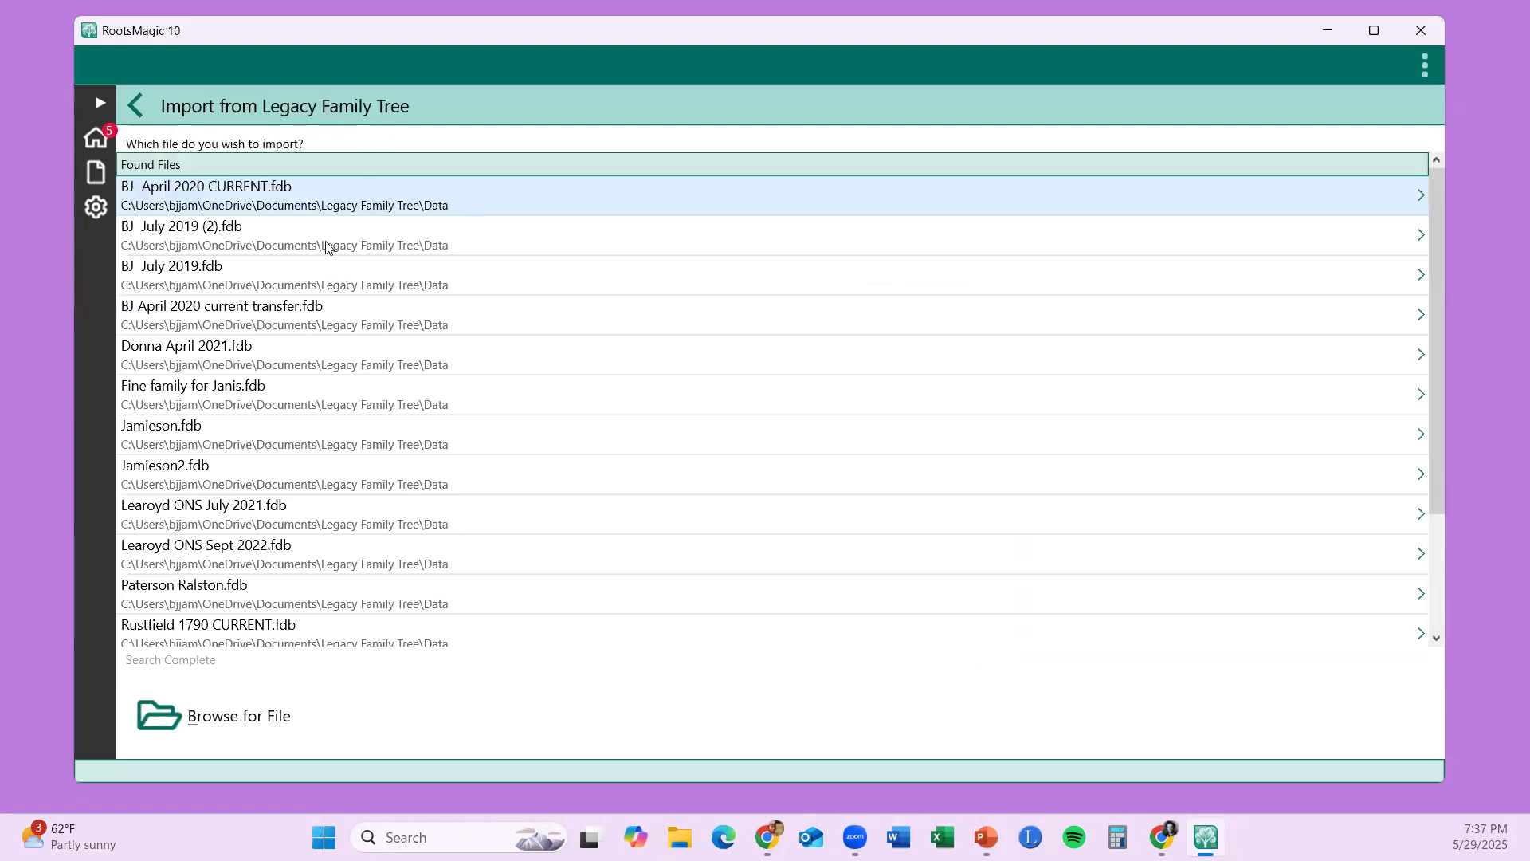
scroll(326, 247, down, 3)
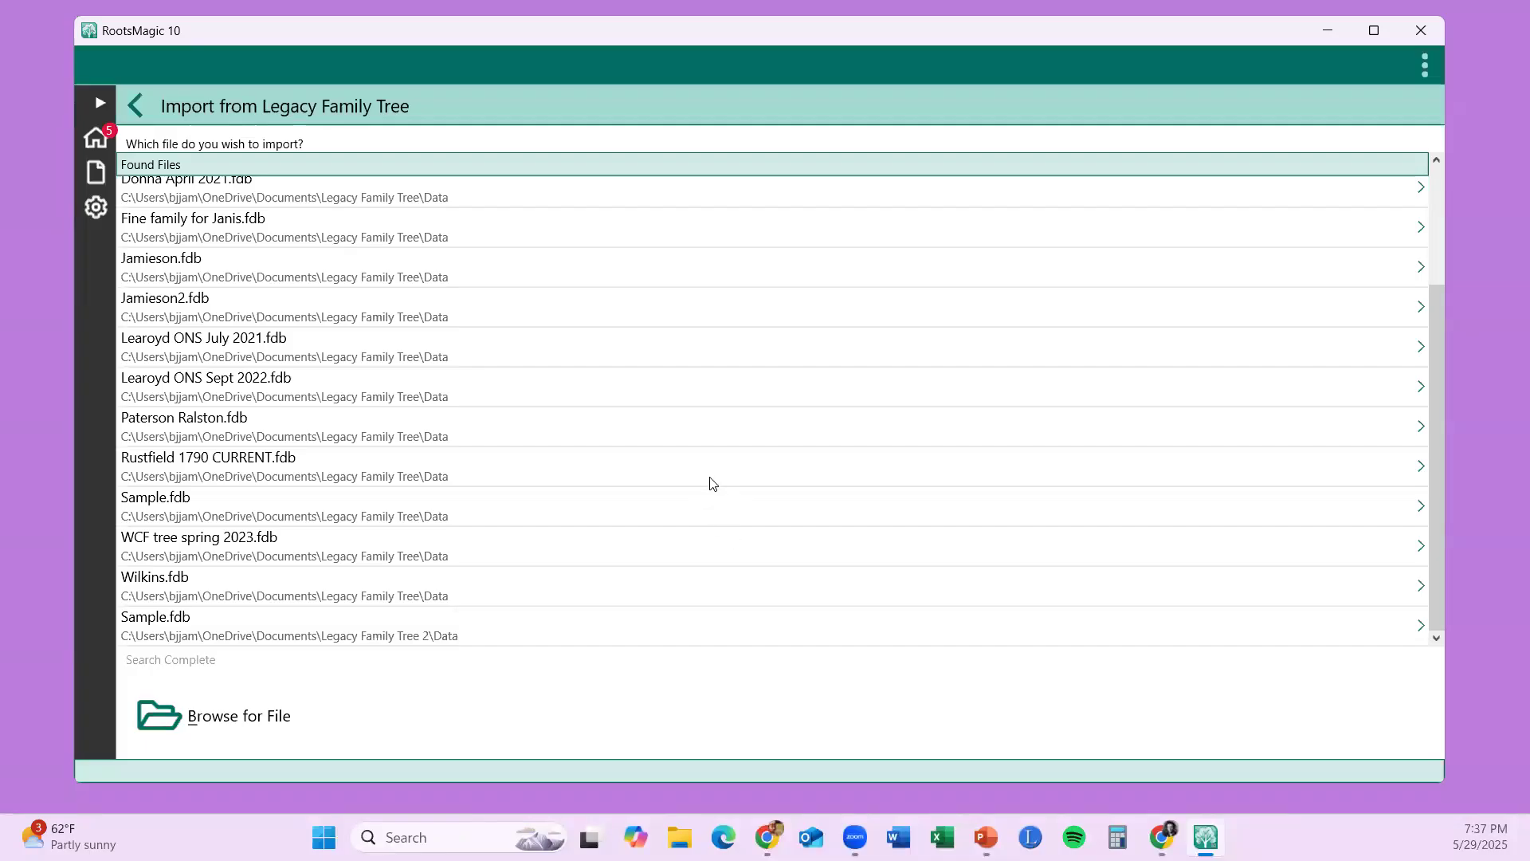
click(164, 588)
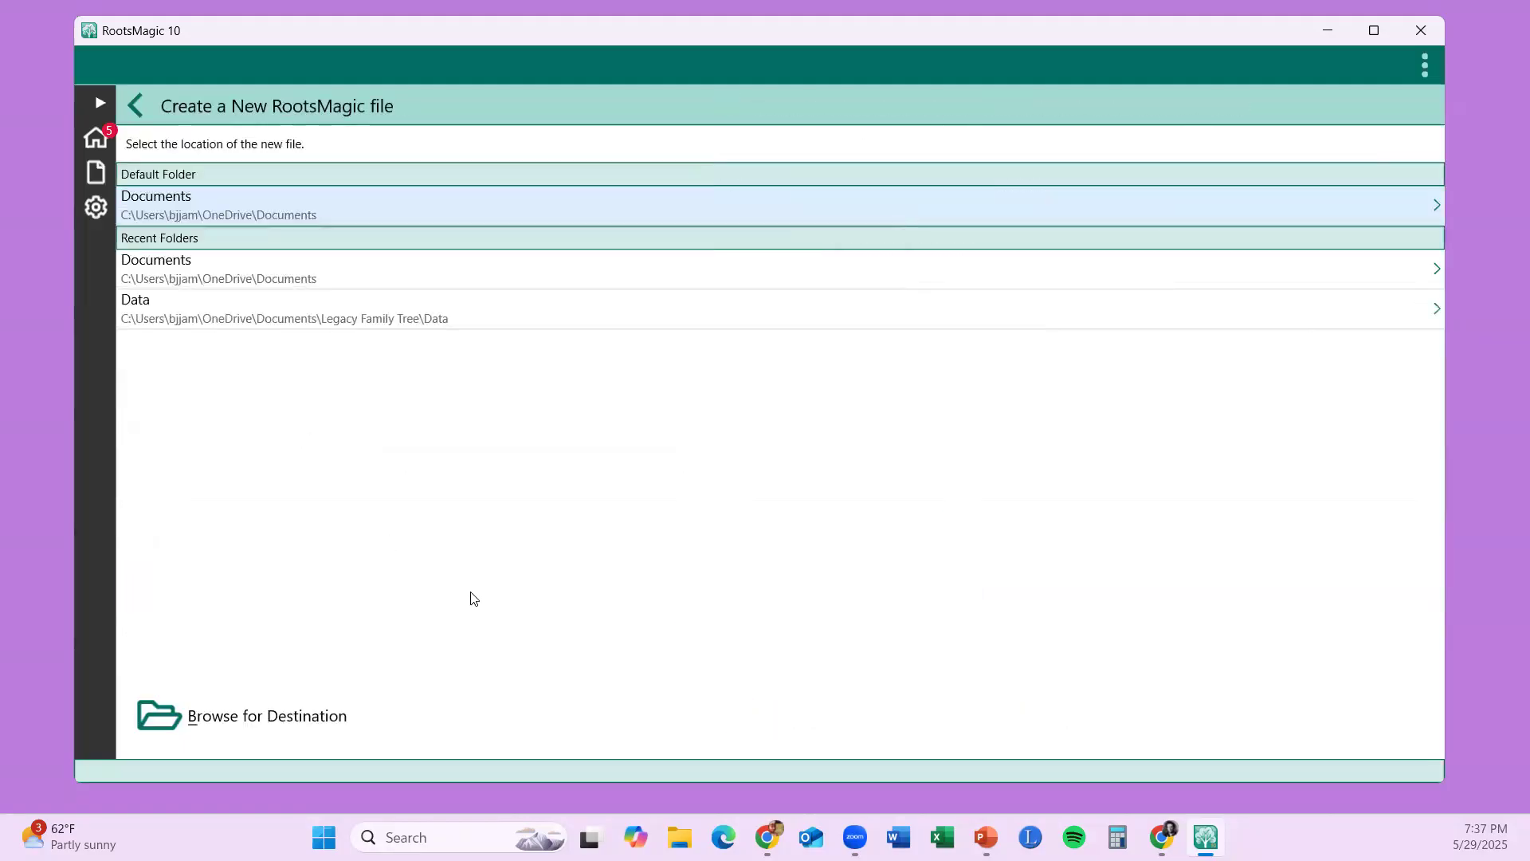
- Save the new file as Wilkins2 in the Documents folder and accept the default options with WebHints enabled
click(263, 716)
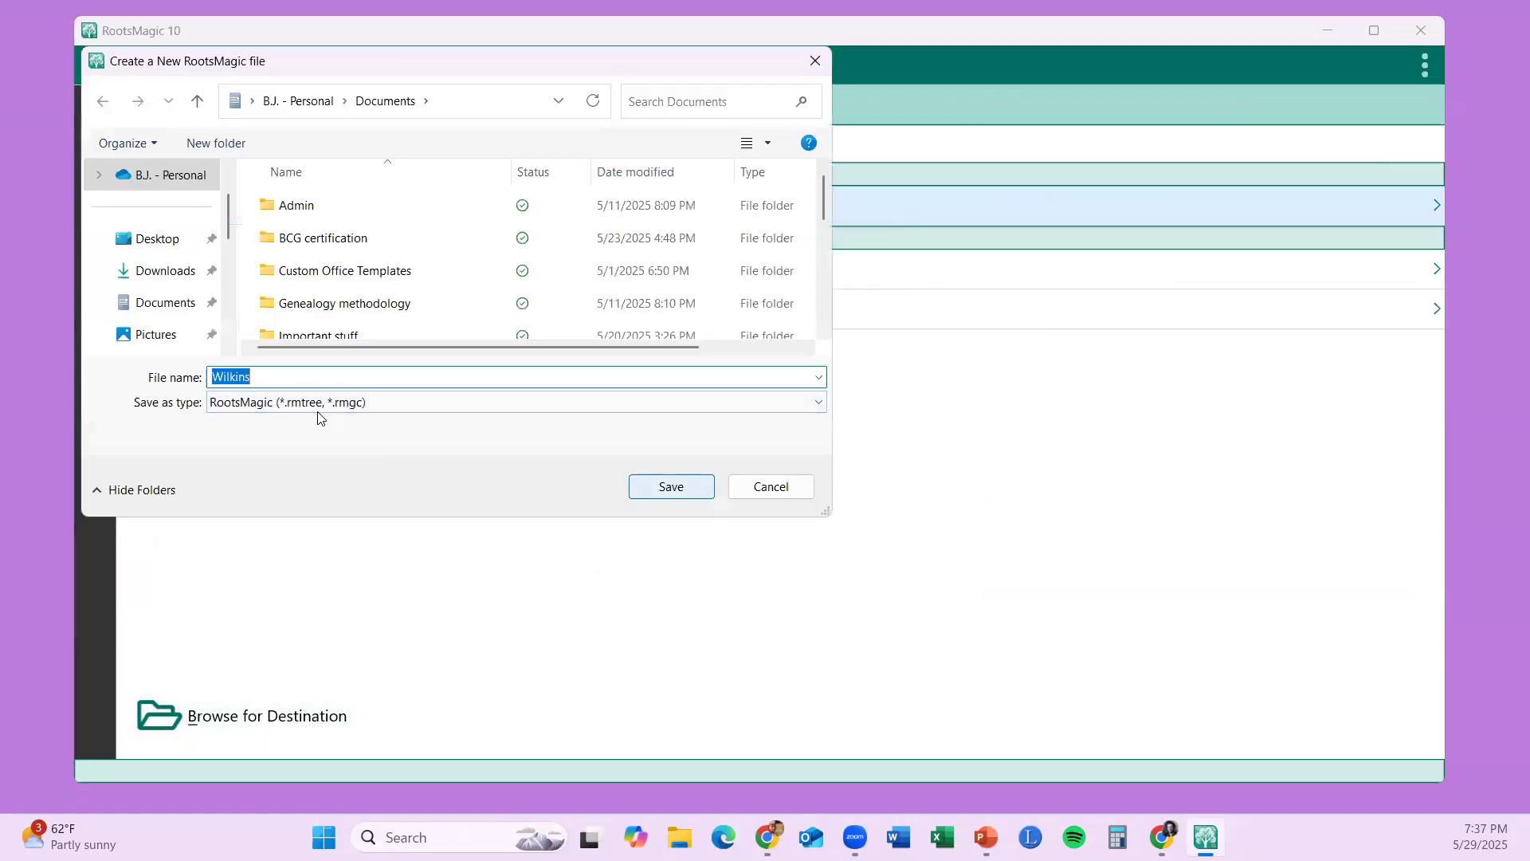
click(288, 381)
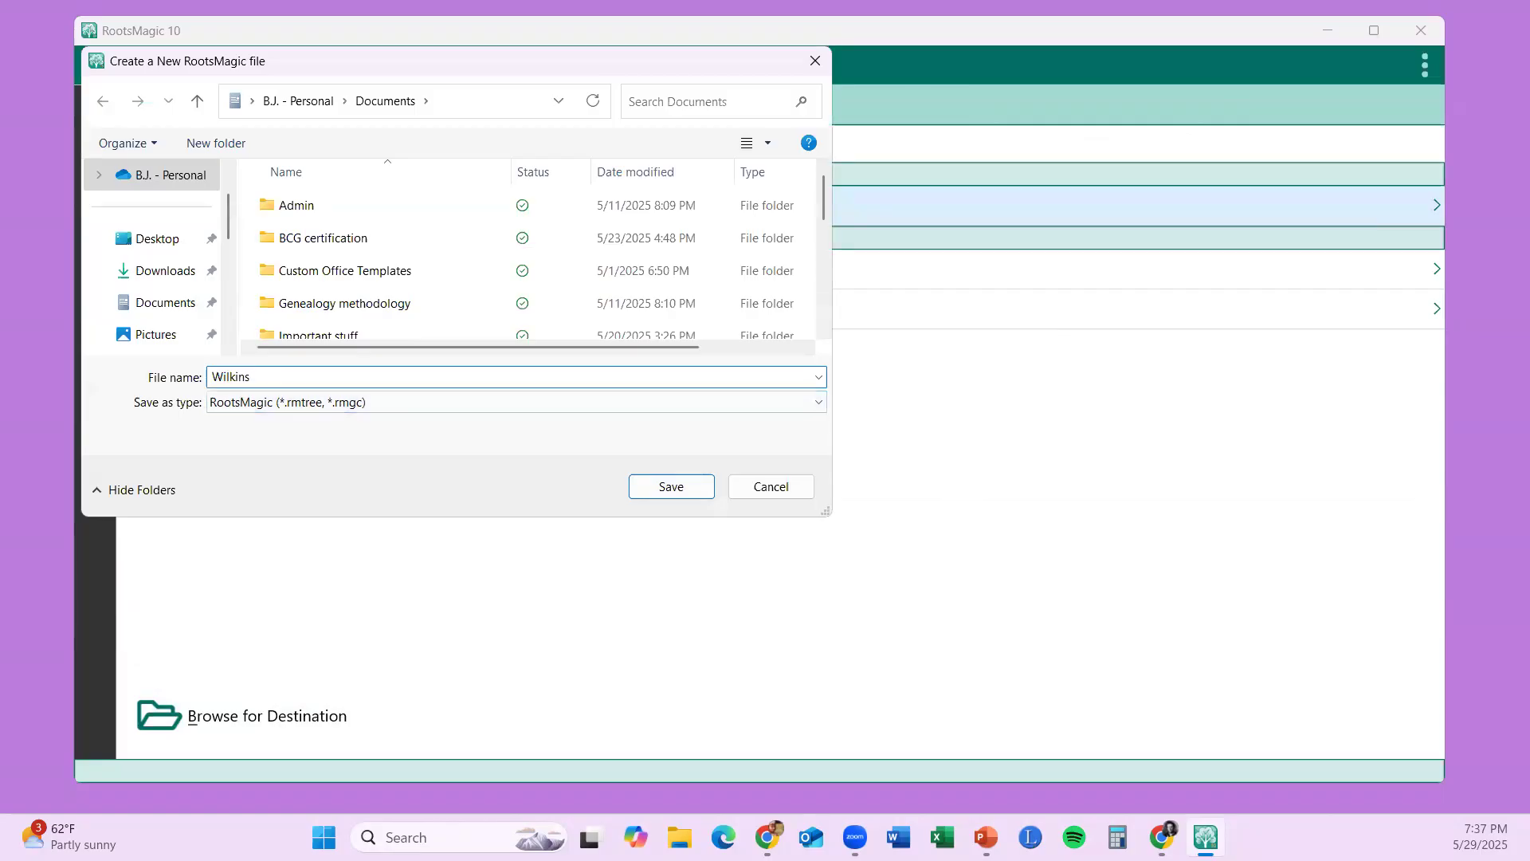
click(650, 486)
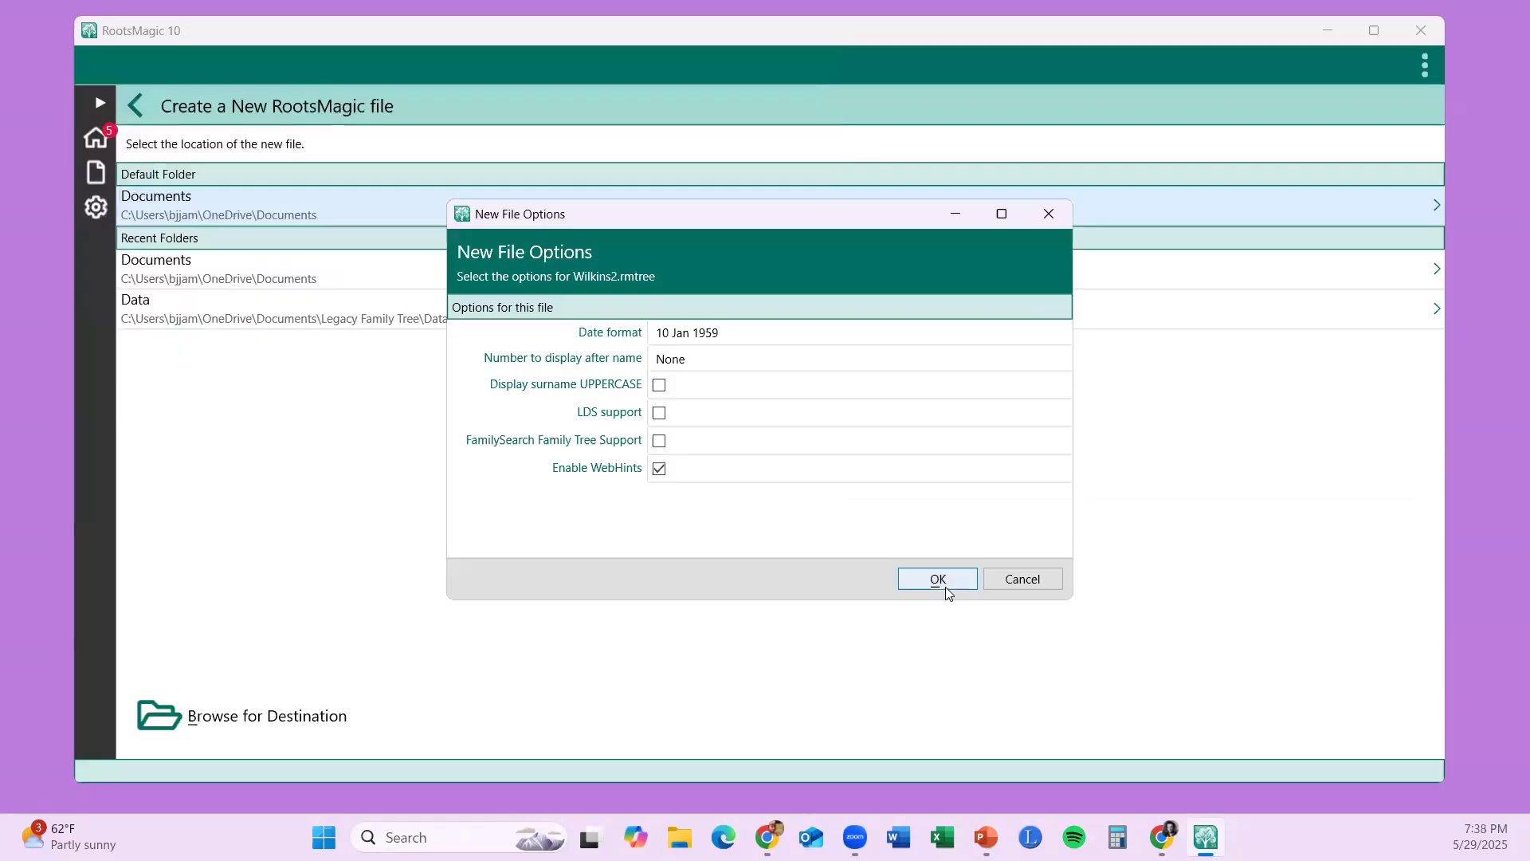
click(934, 586)
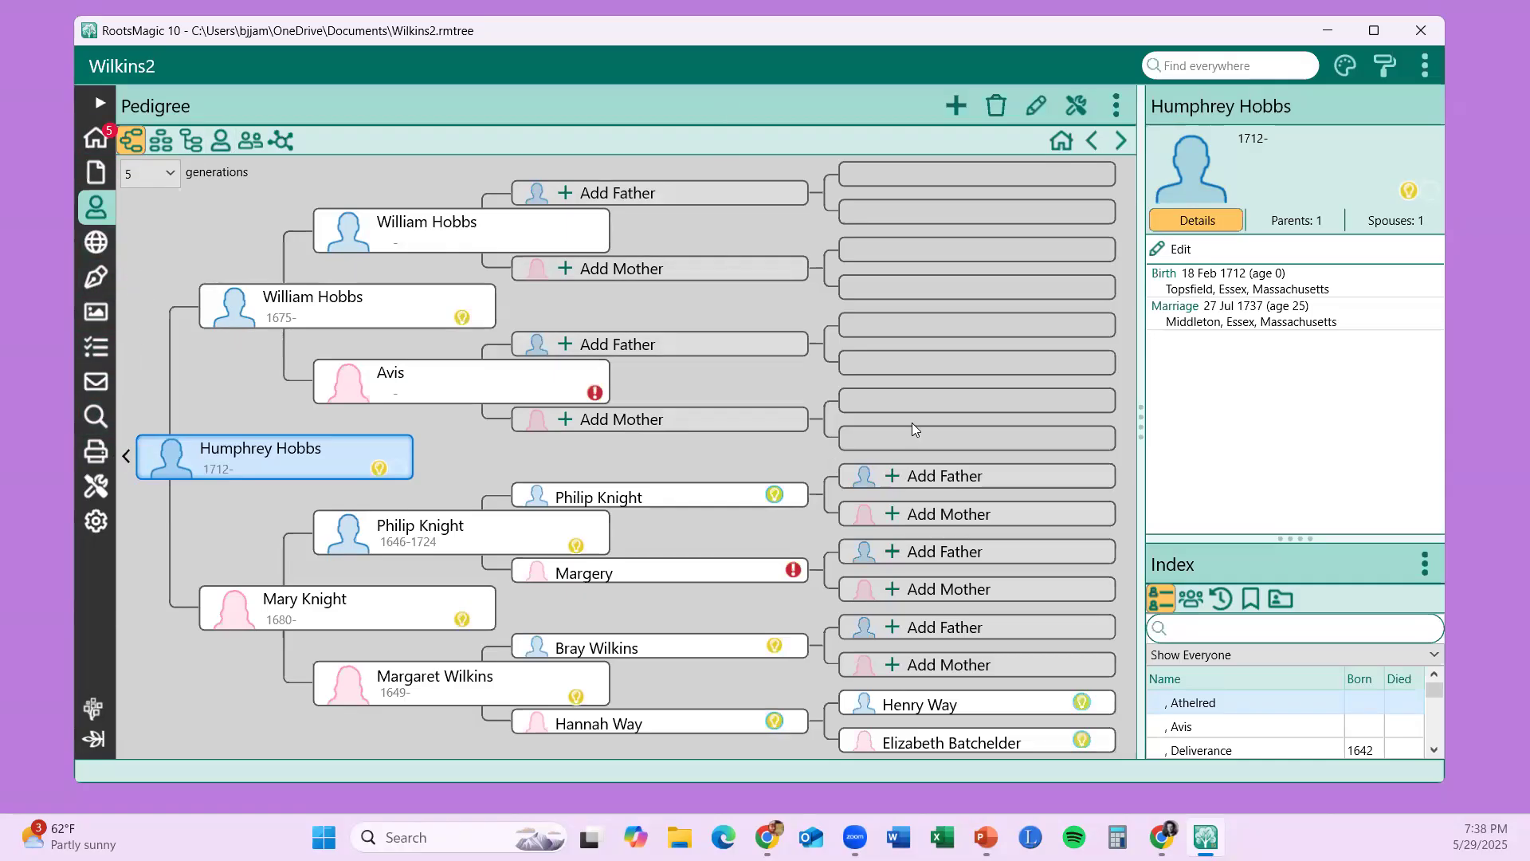
- View the problem list for the paternal grandmother in the pedigree and close it
mouse_move(374, 602)
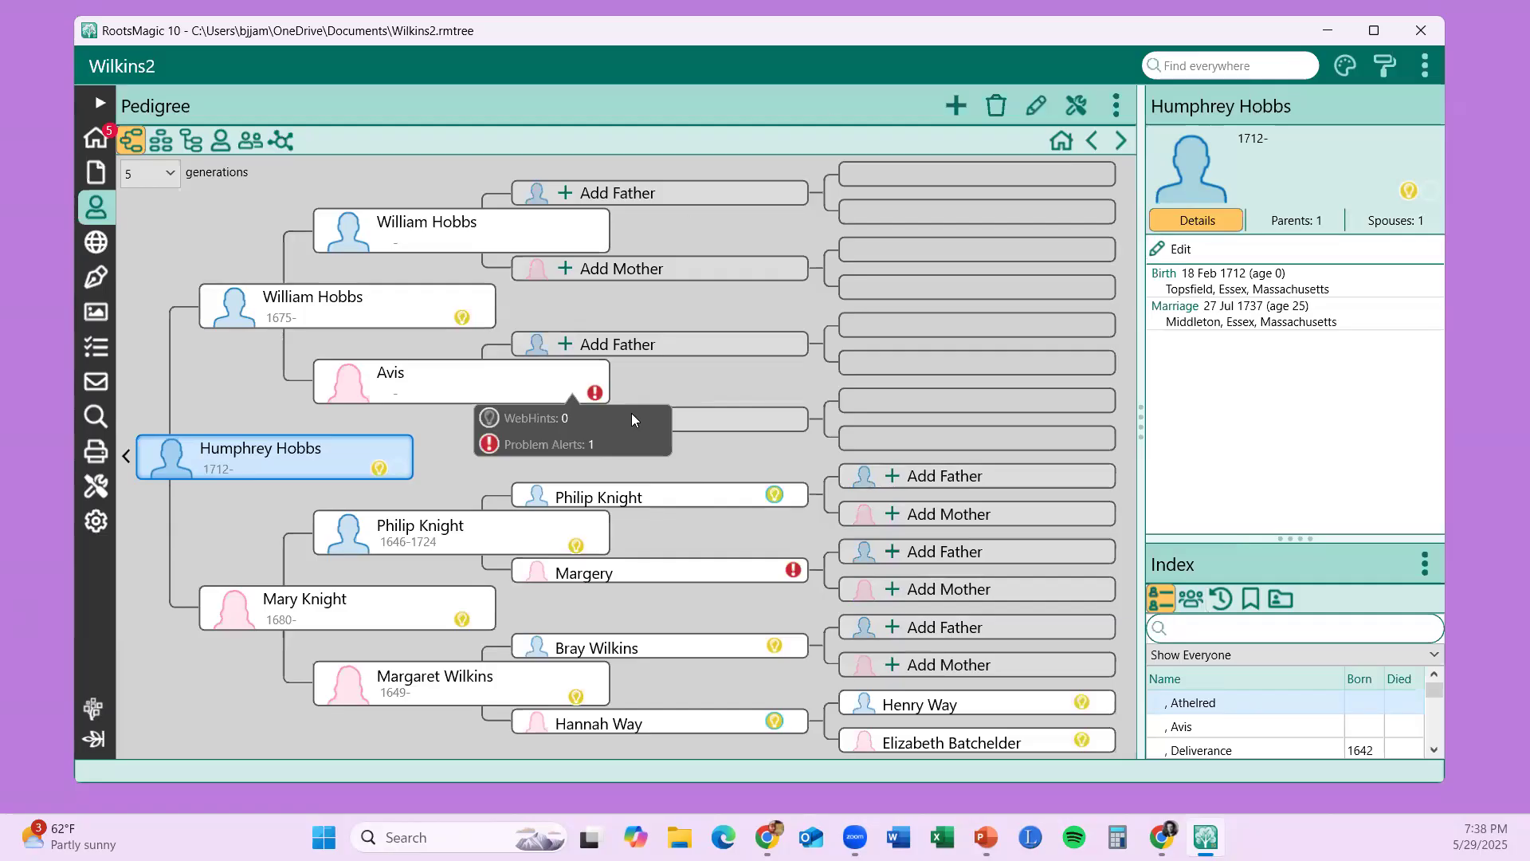
click(550, 444)
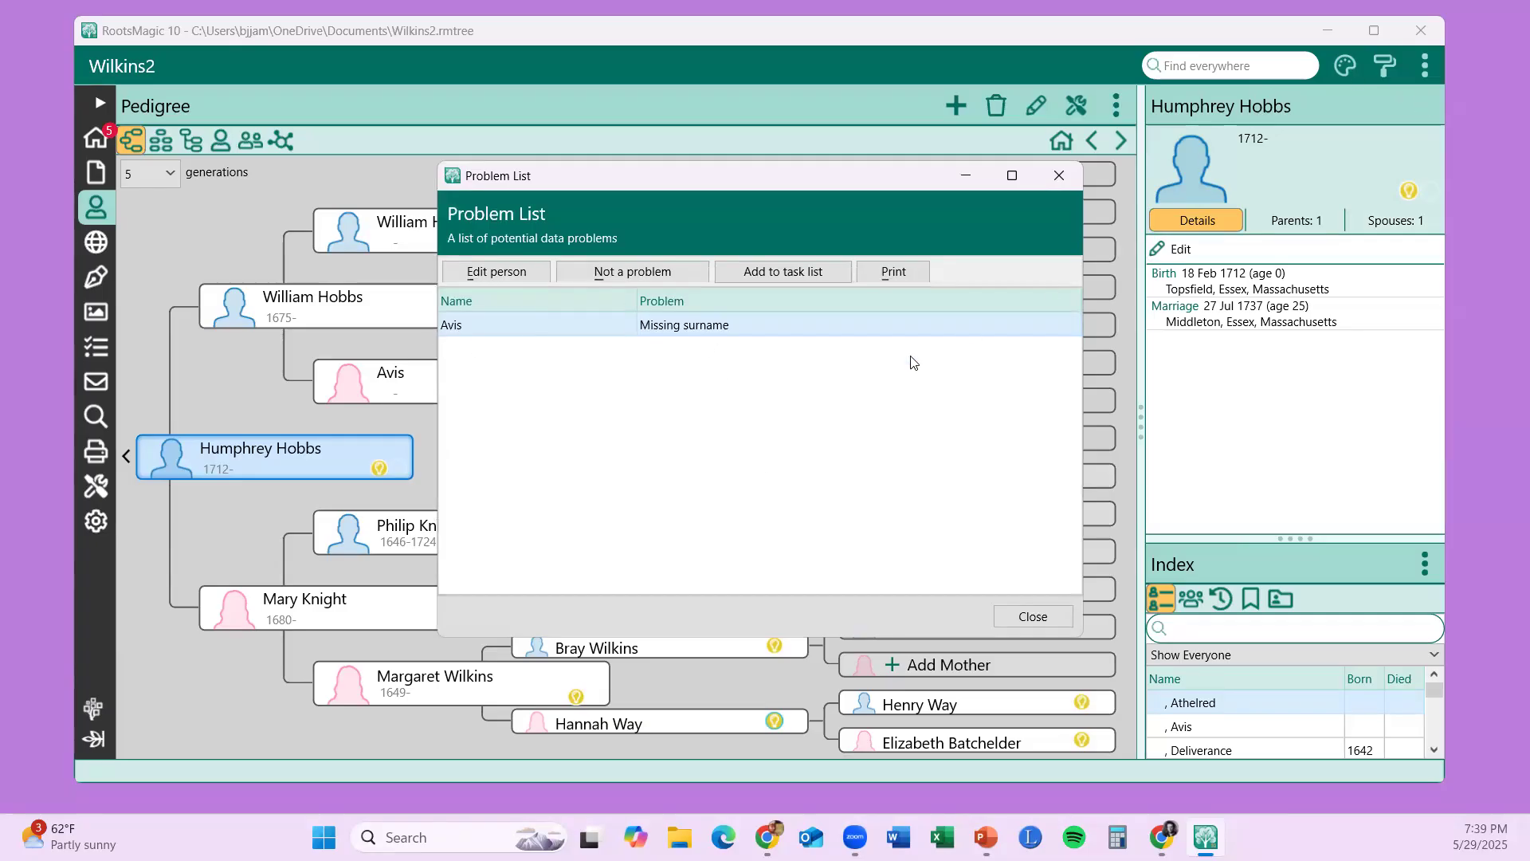
click(1051, 179)
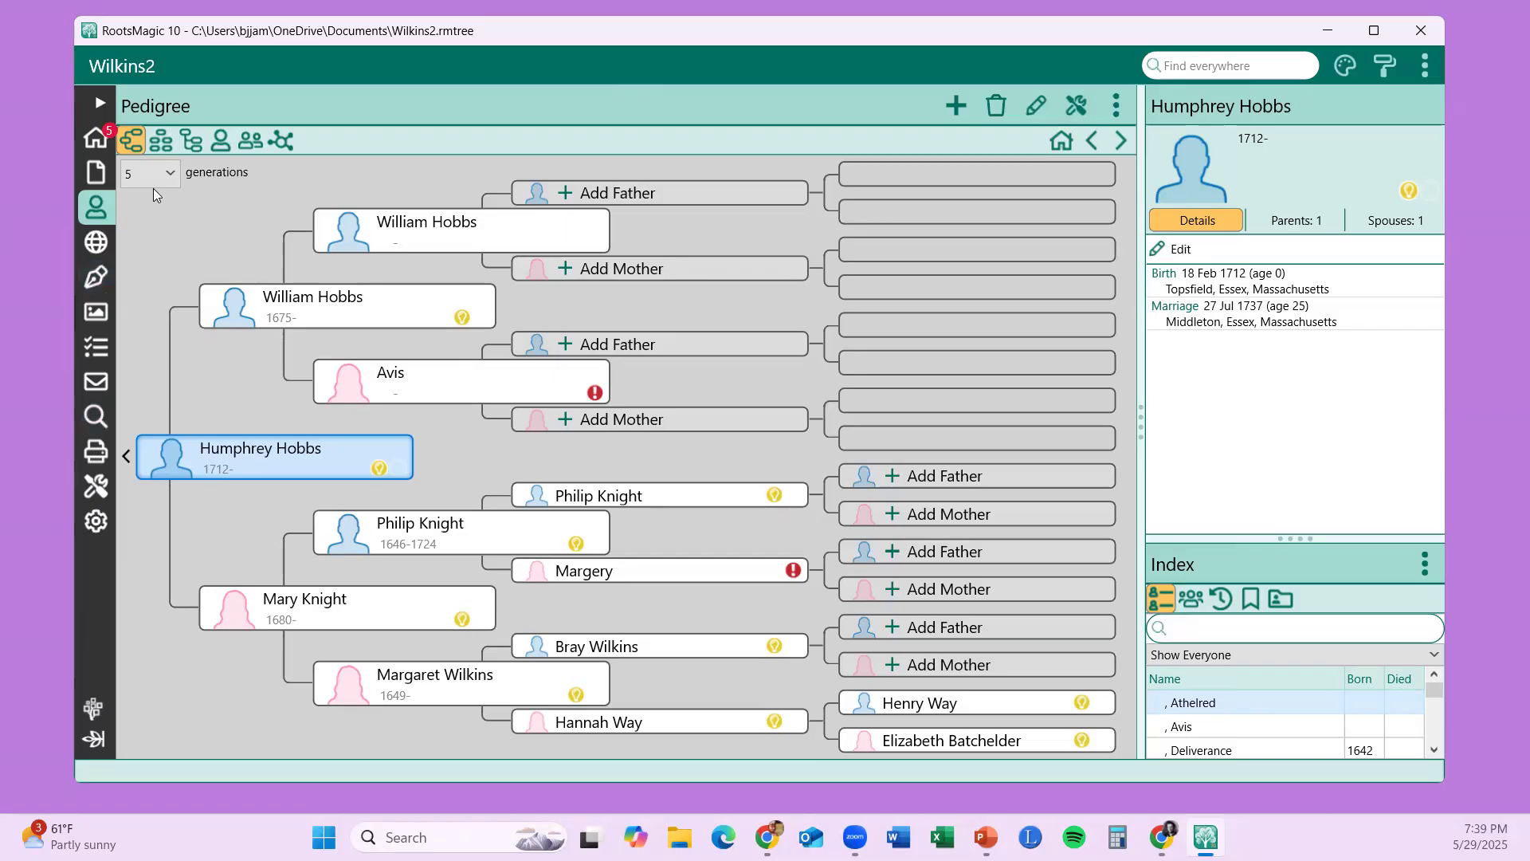
- Review the root person's family view and look up the Problem Search tool's description among the person tools
click(166, 148)
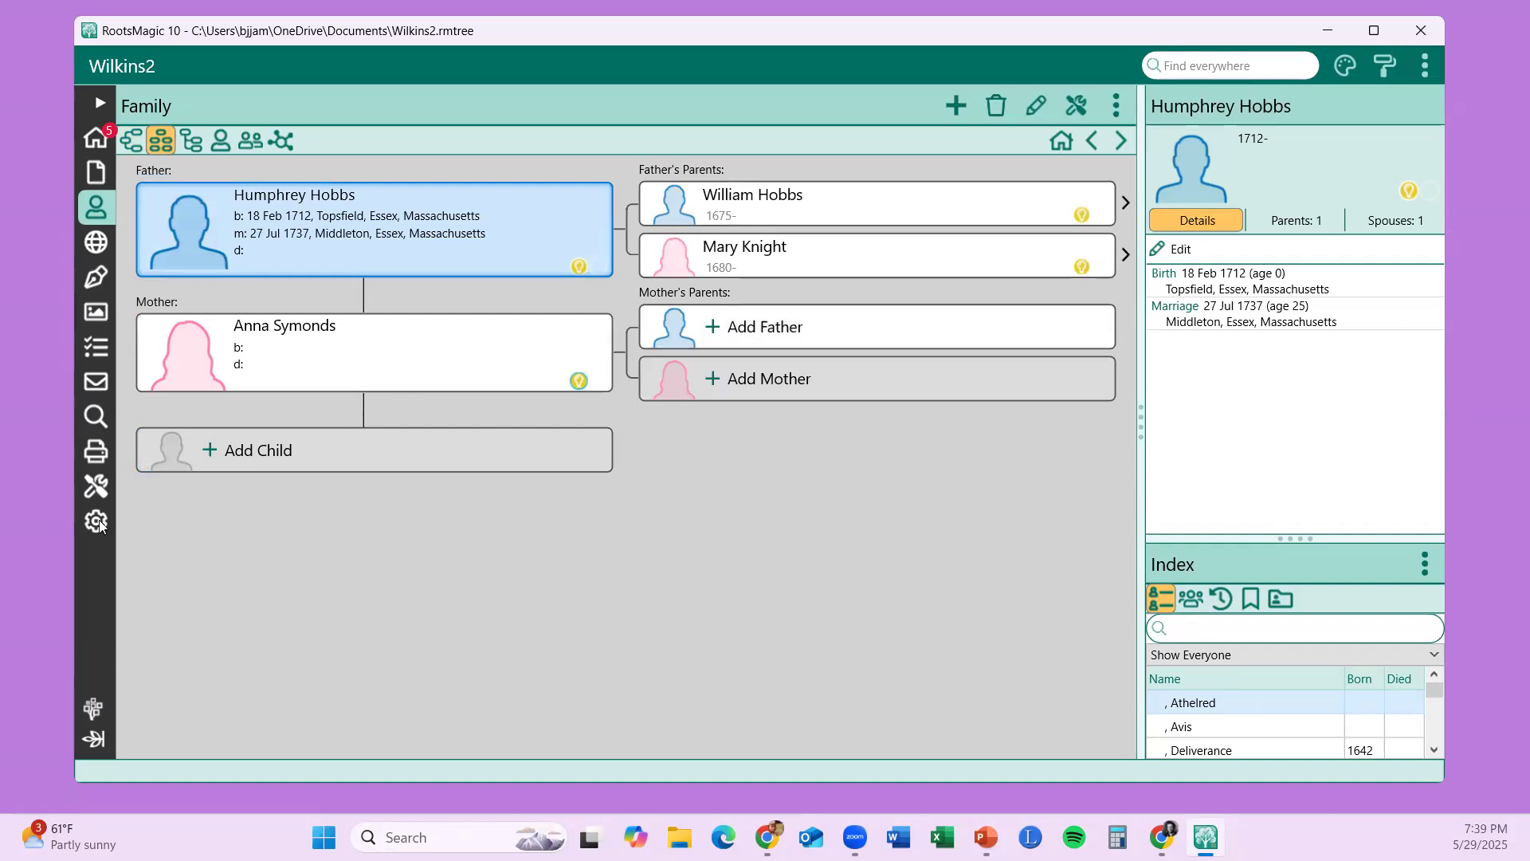
click(96, 484)
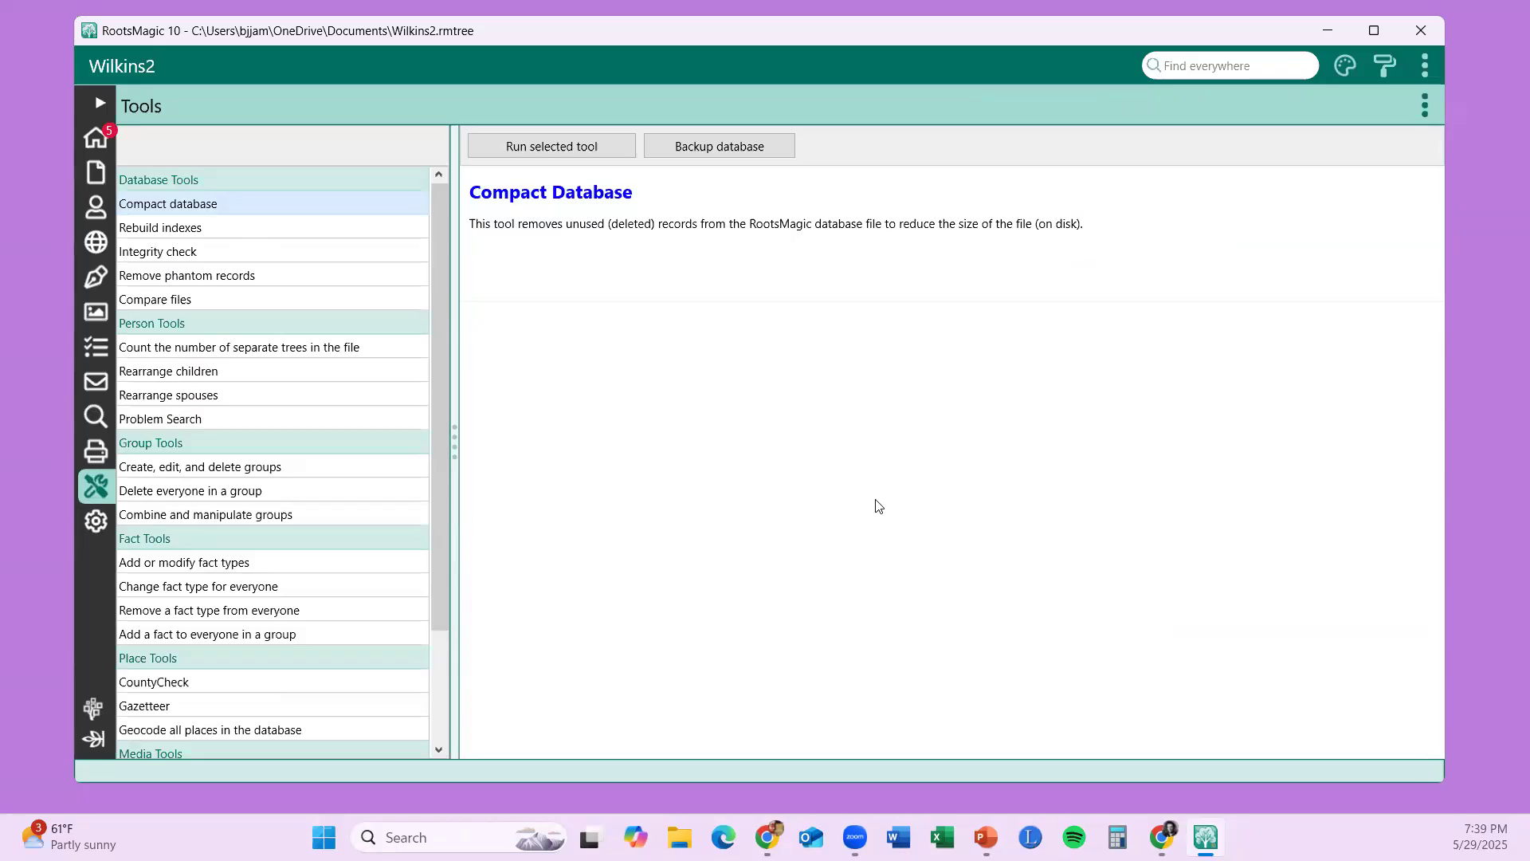
click(157, 424)
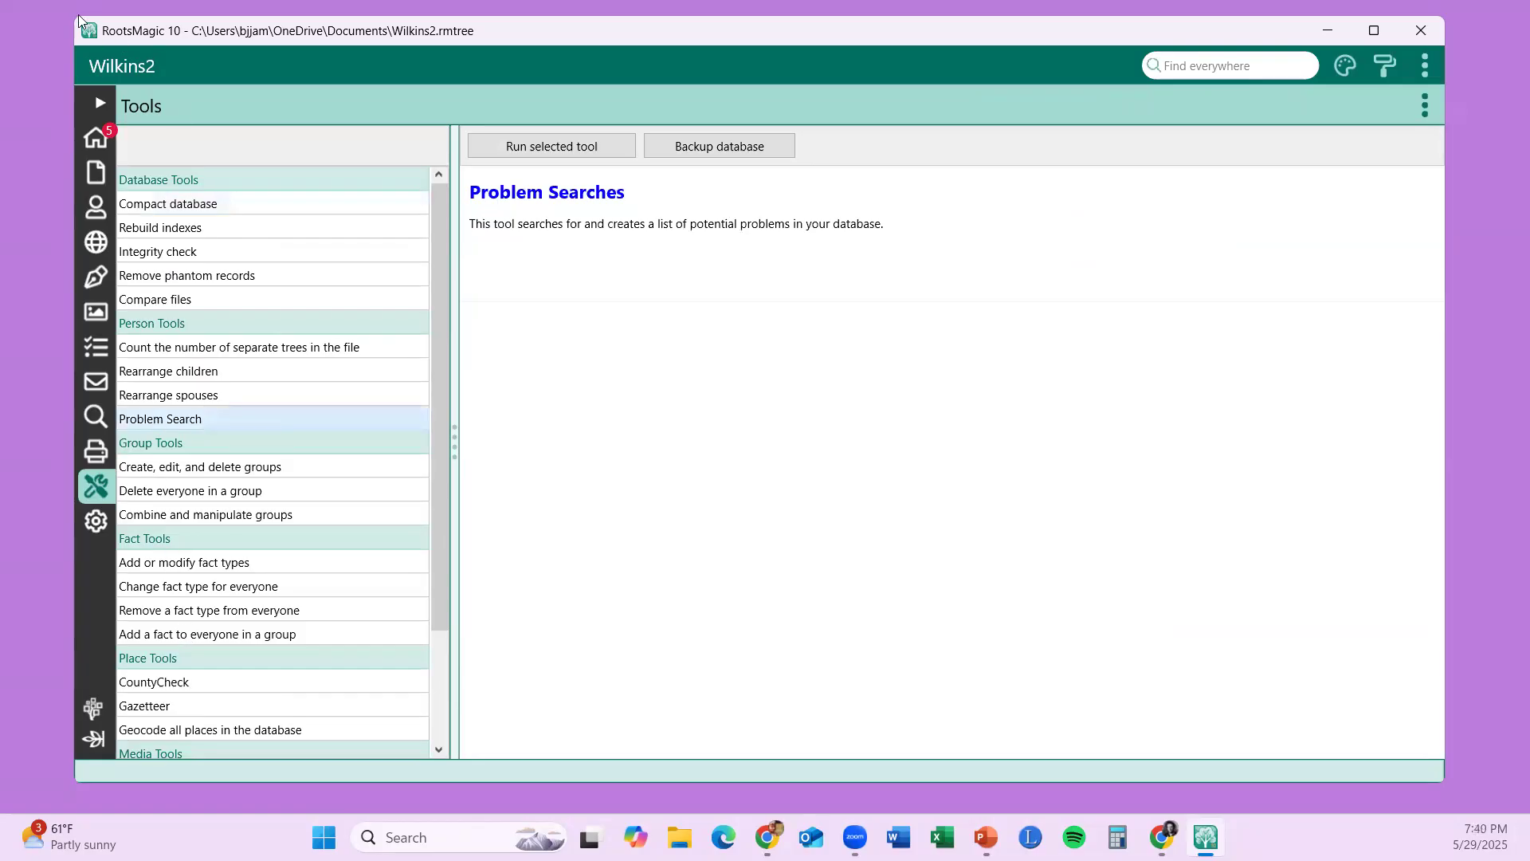
- Review the file properties and the file management commands for Wilkins2, and return to the pedigree view
click(96, 137)
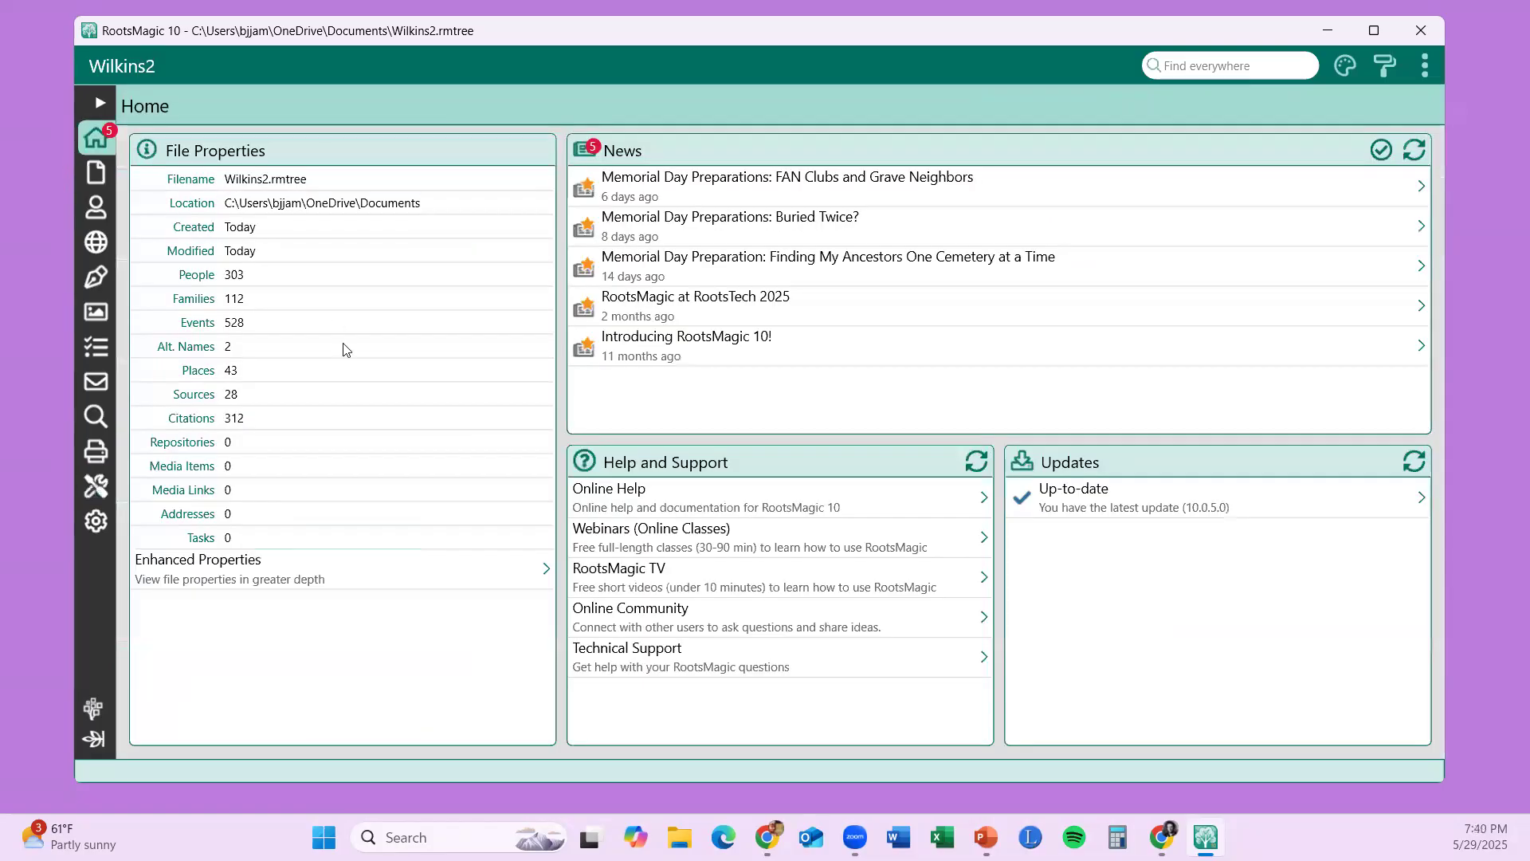
click(100, 166)
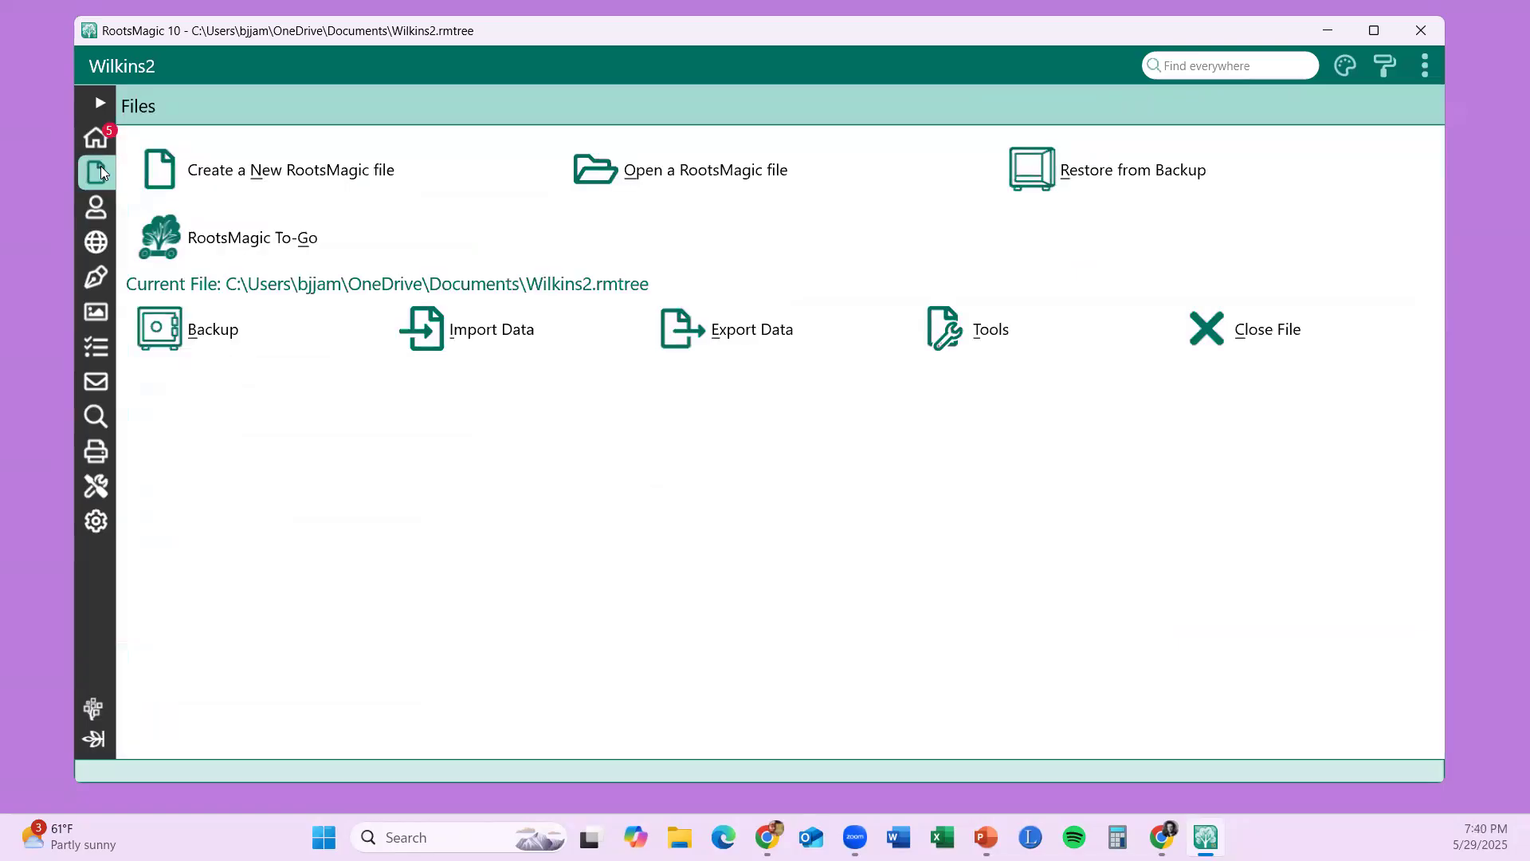
click(91, 206)
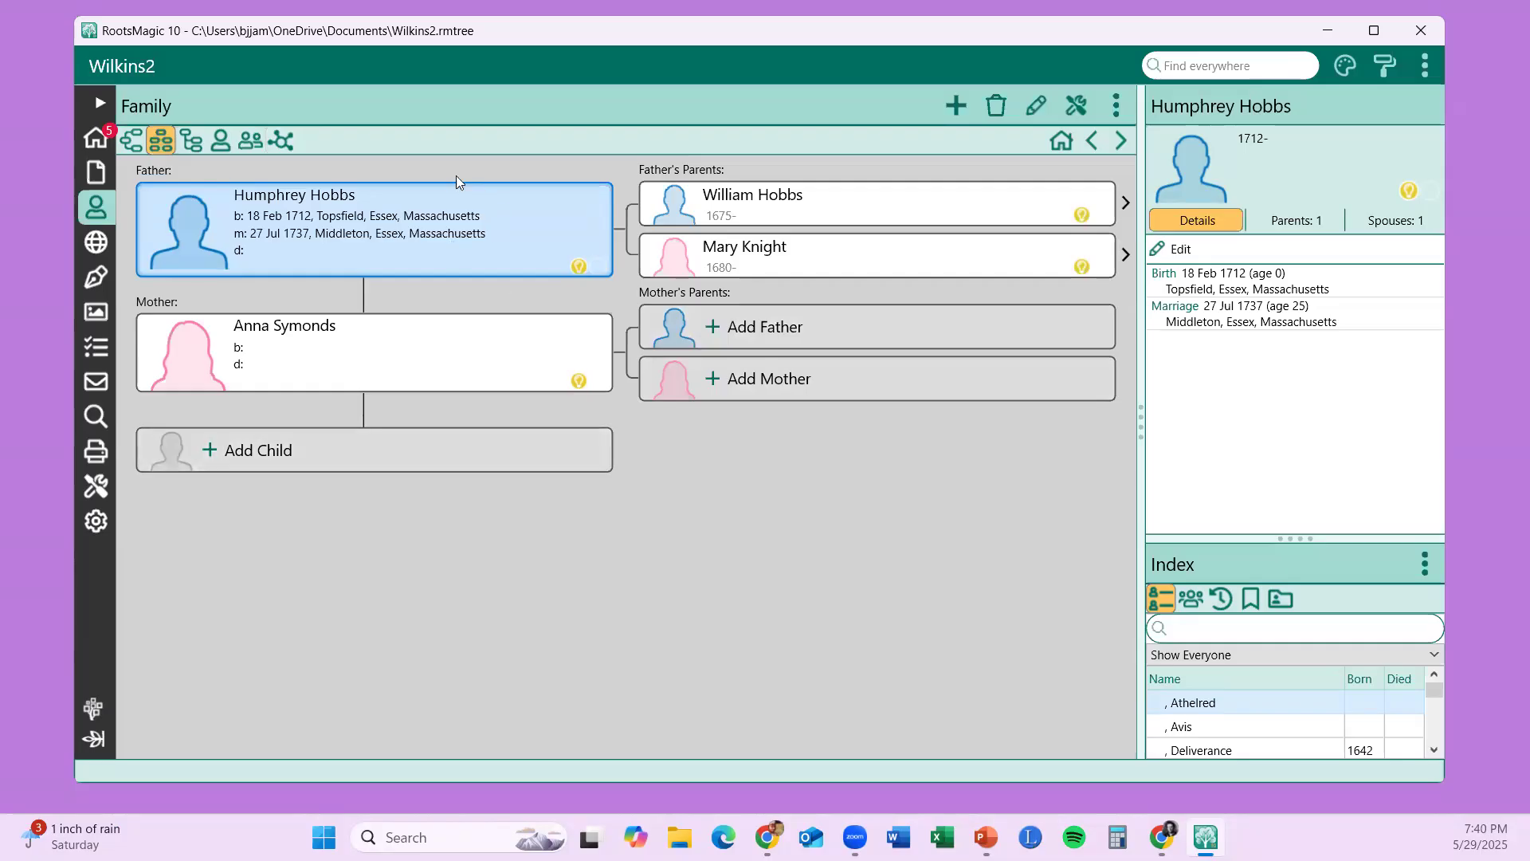
click(132, 141)
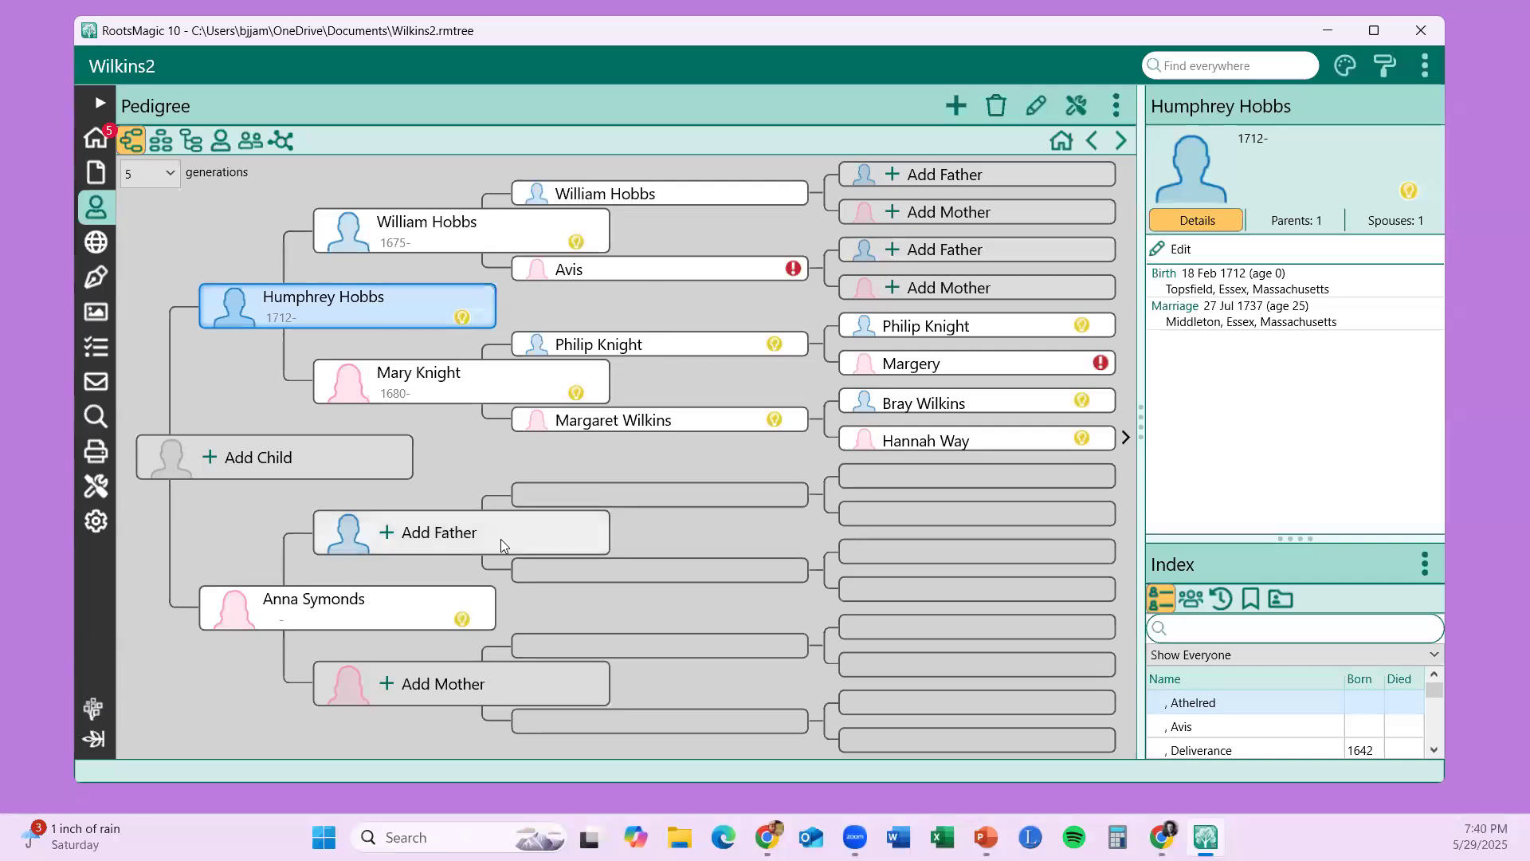
- Open the editing window for the maternal grandmother's father in the pedigree and review his list of facts and relatives' events
click(942, 407)
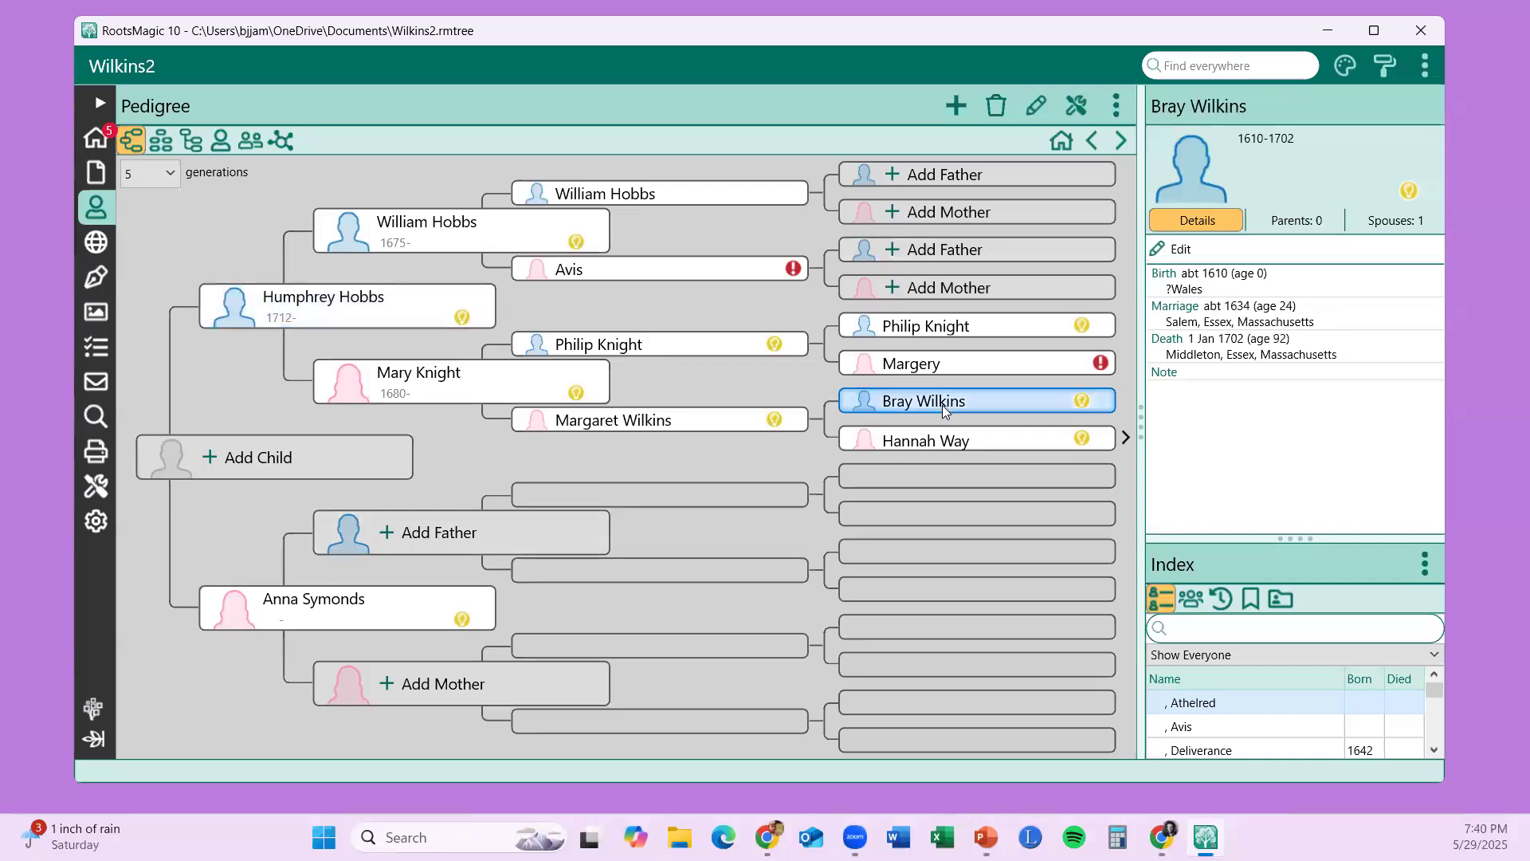
double_click(942, 405)
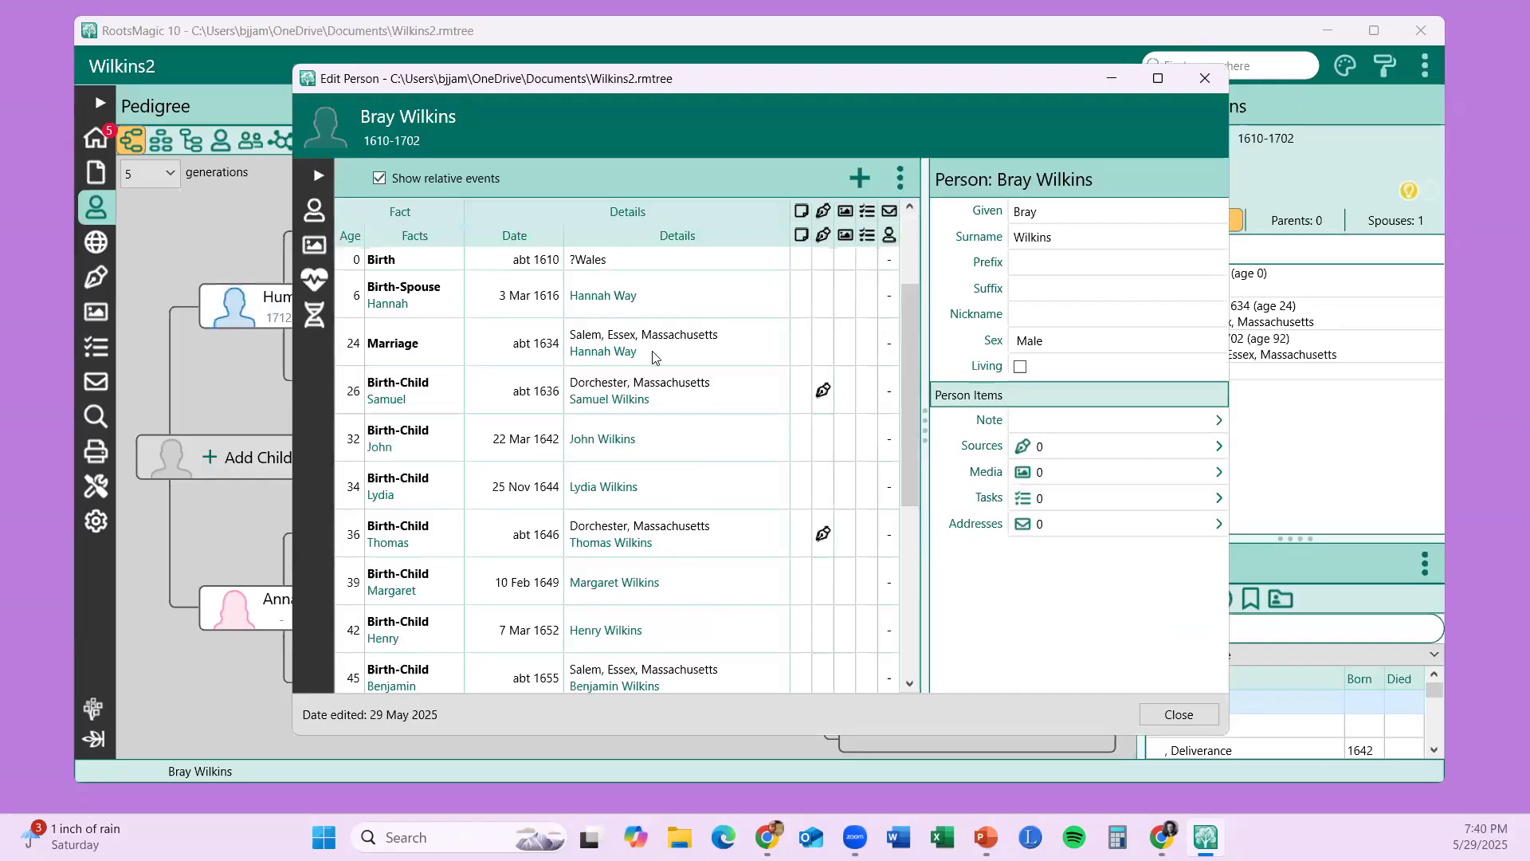
scroll(615, 558, down, 5)
scroll(620, 460, up, 6)
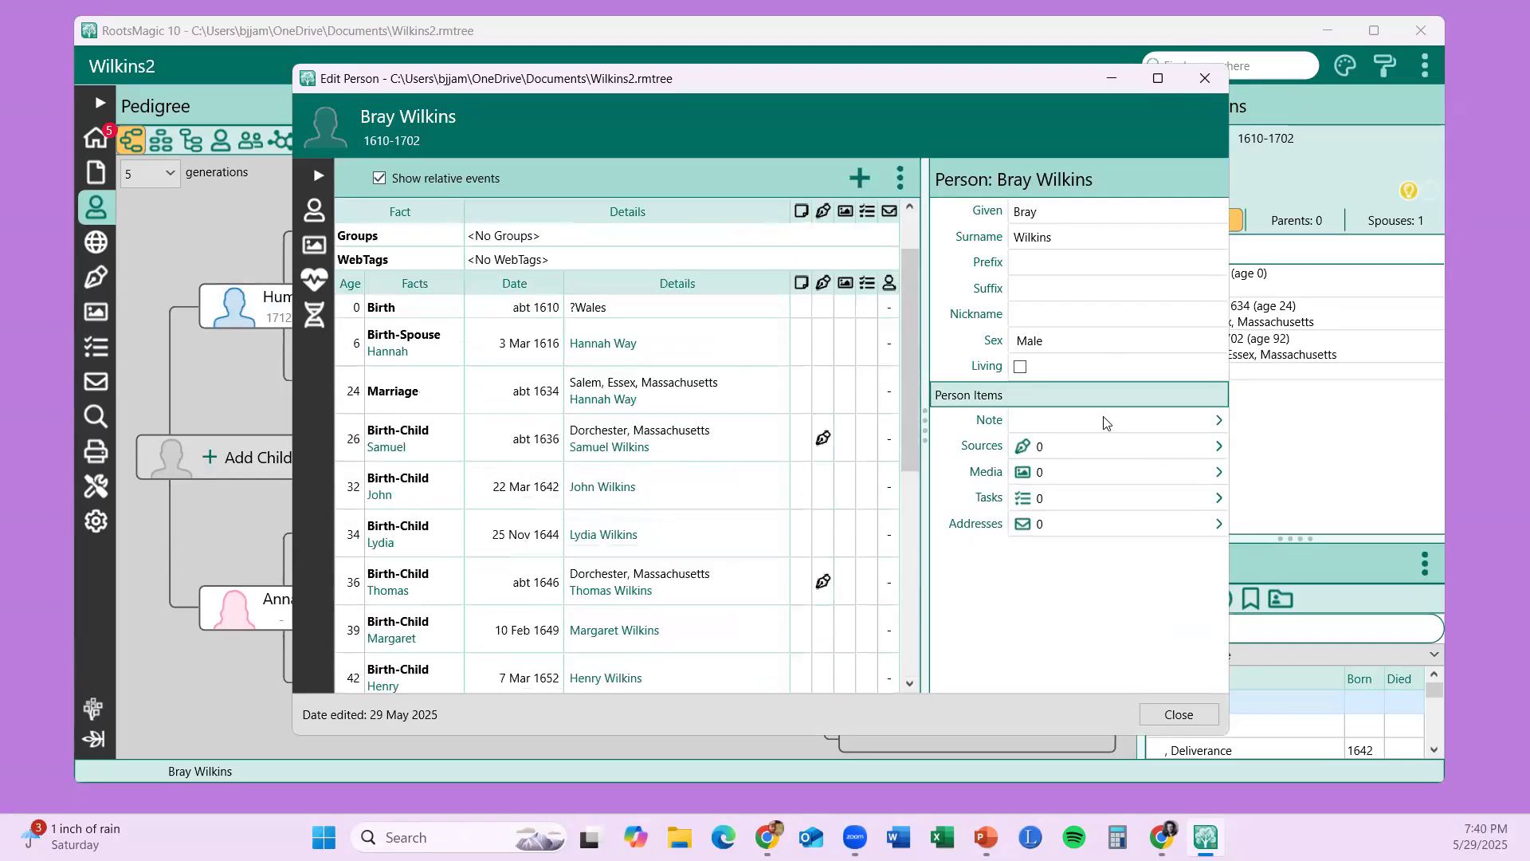
- Try to add a citation from "Salem, MA, printed VRs" to the person's sources with detail reference "Birth 685/4", and discard it
click(1062, 453)
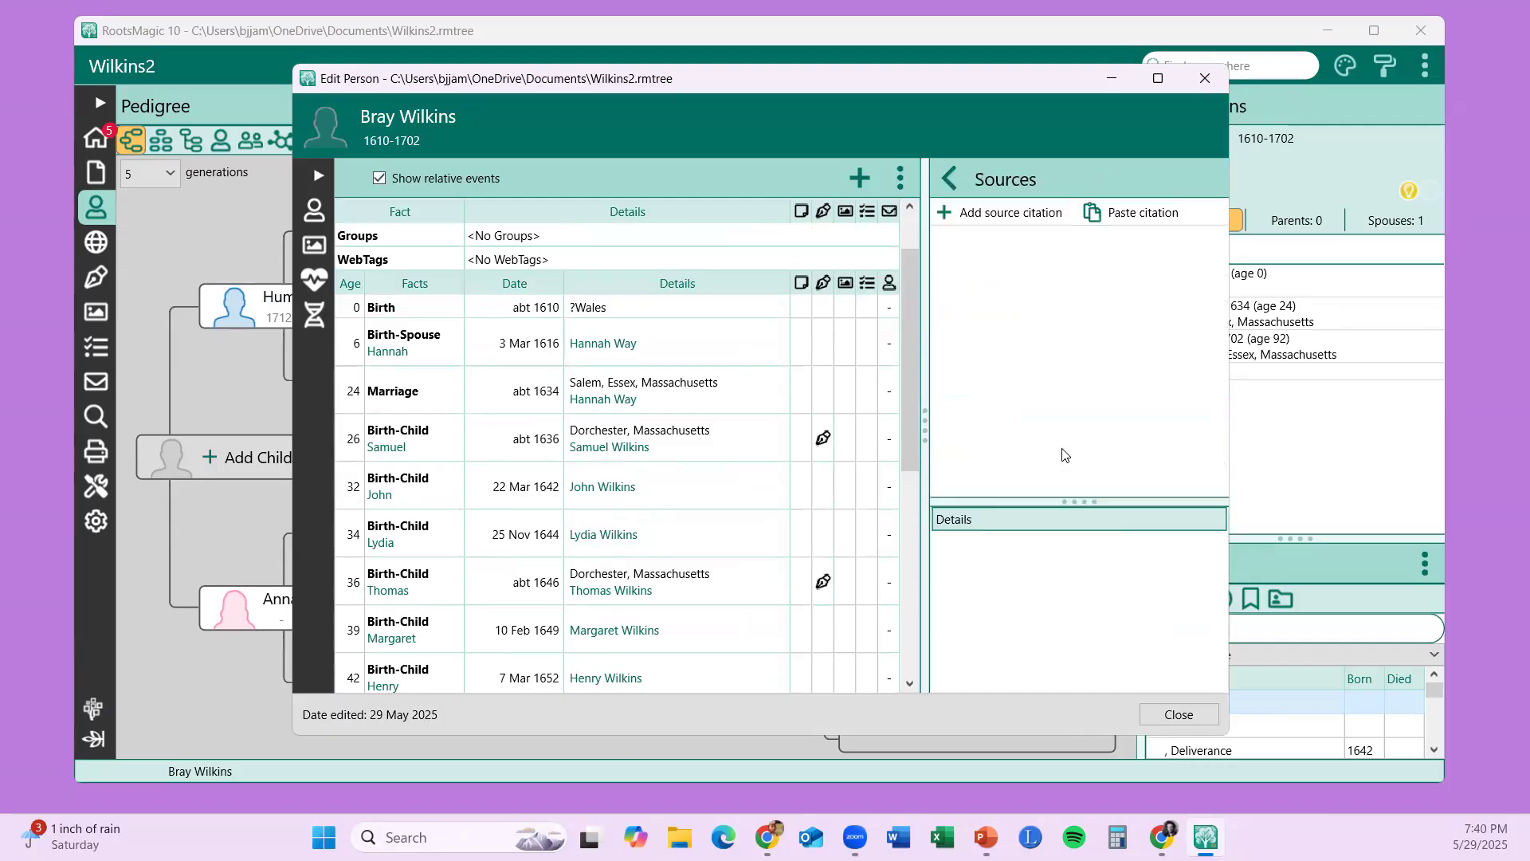
click(979, 217)
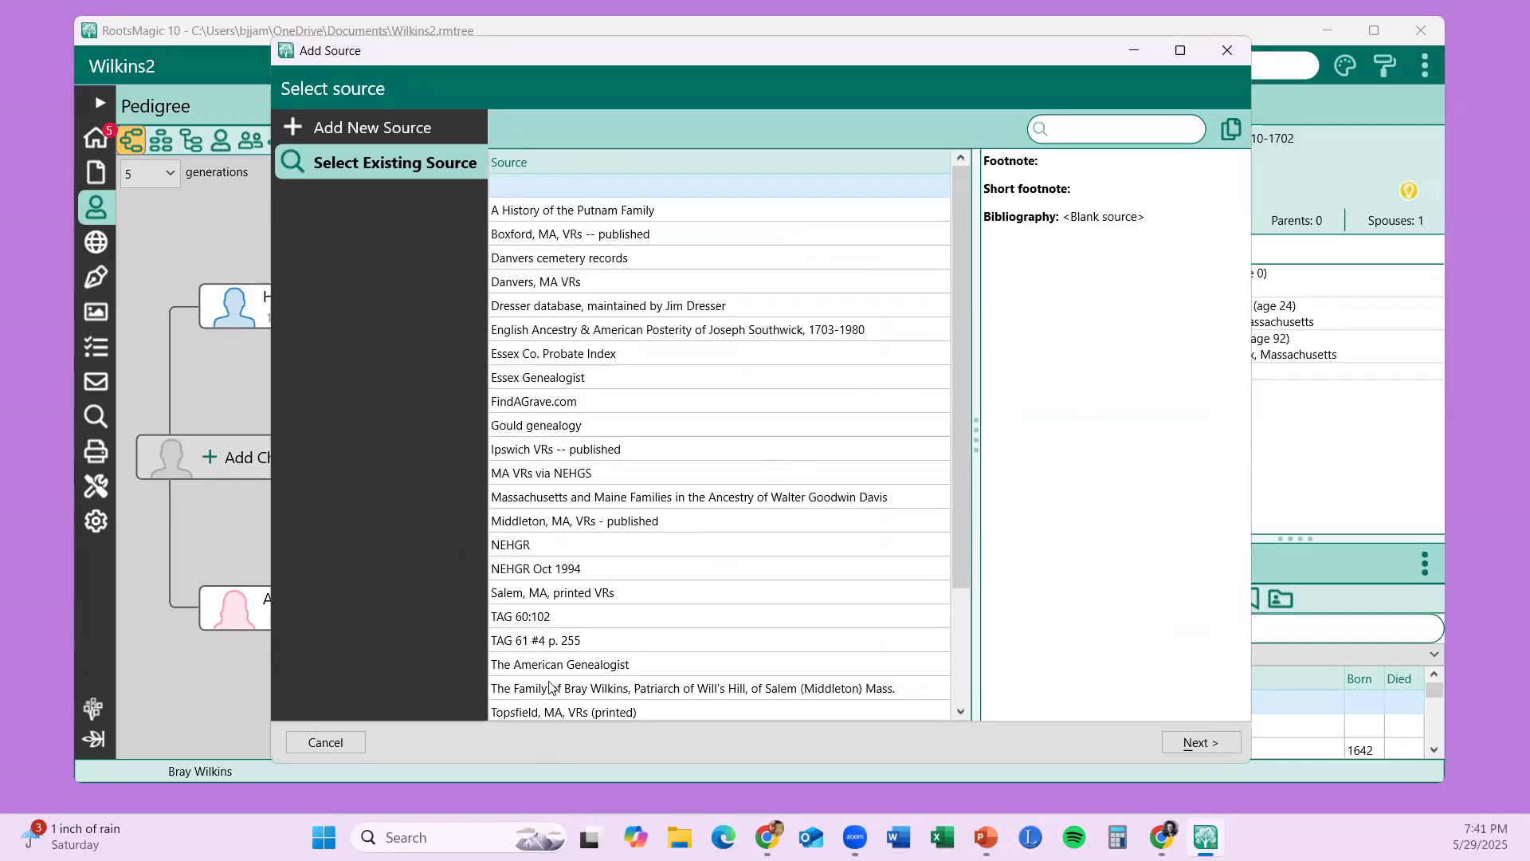
click(553, 598)
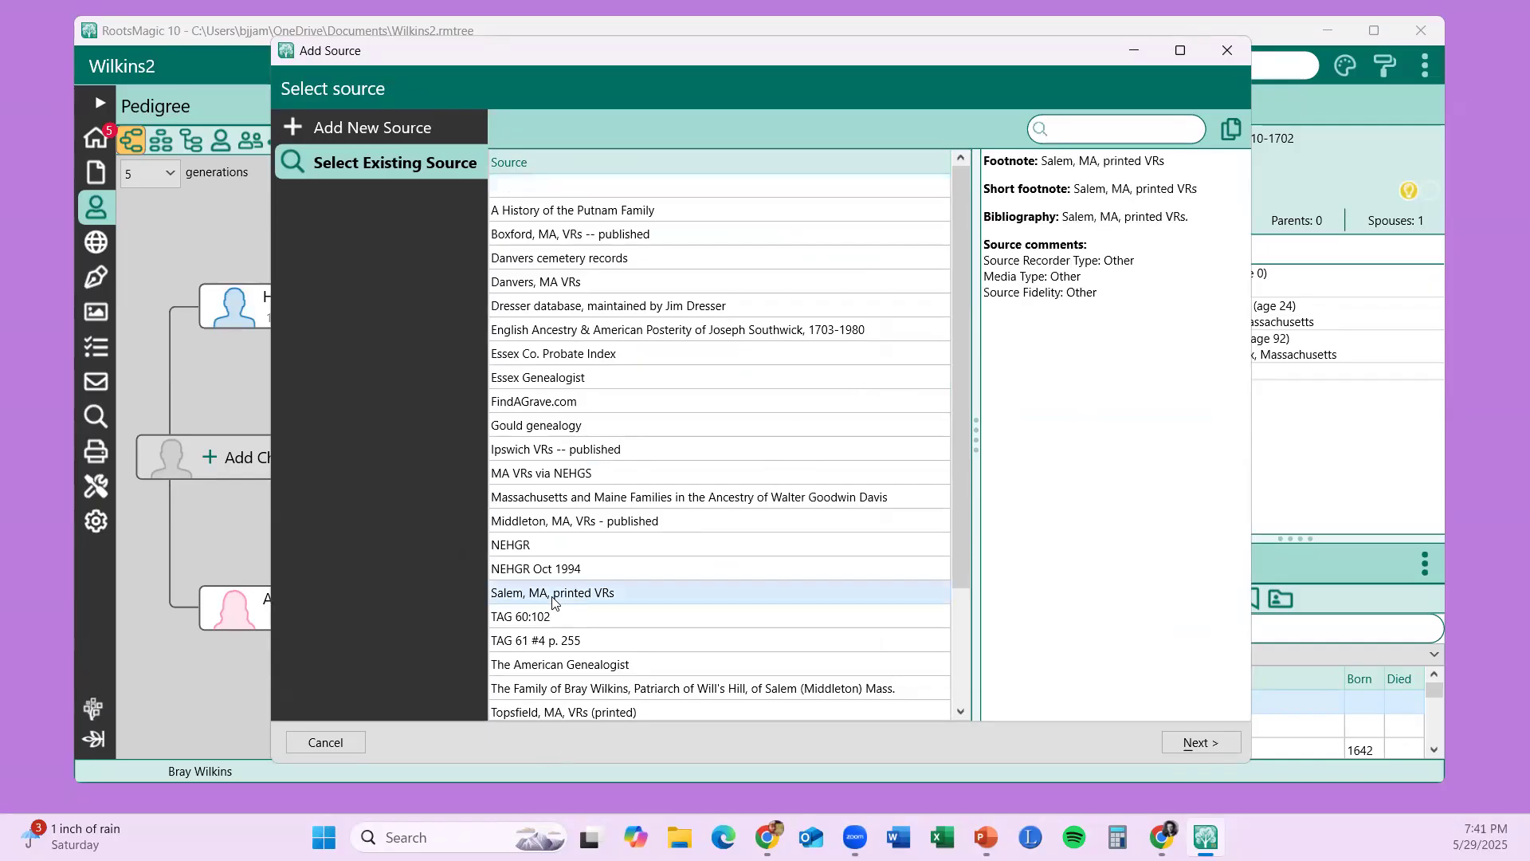
click(1169, 740)
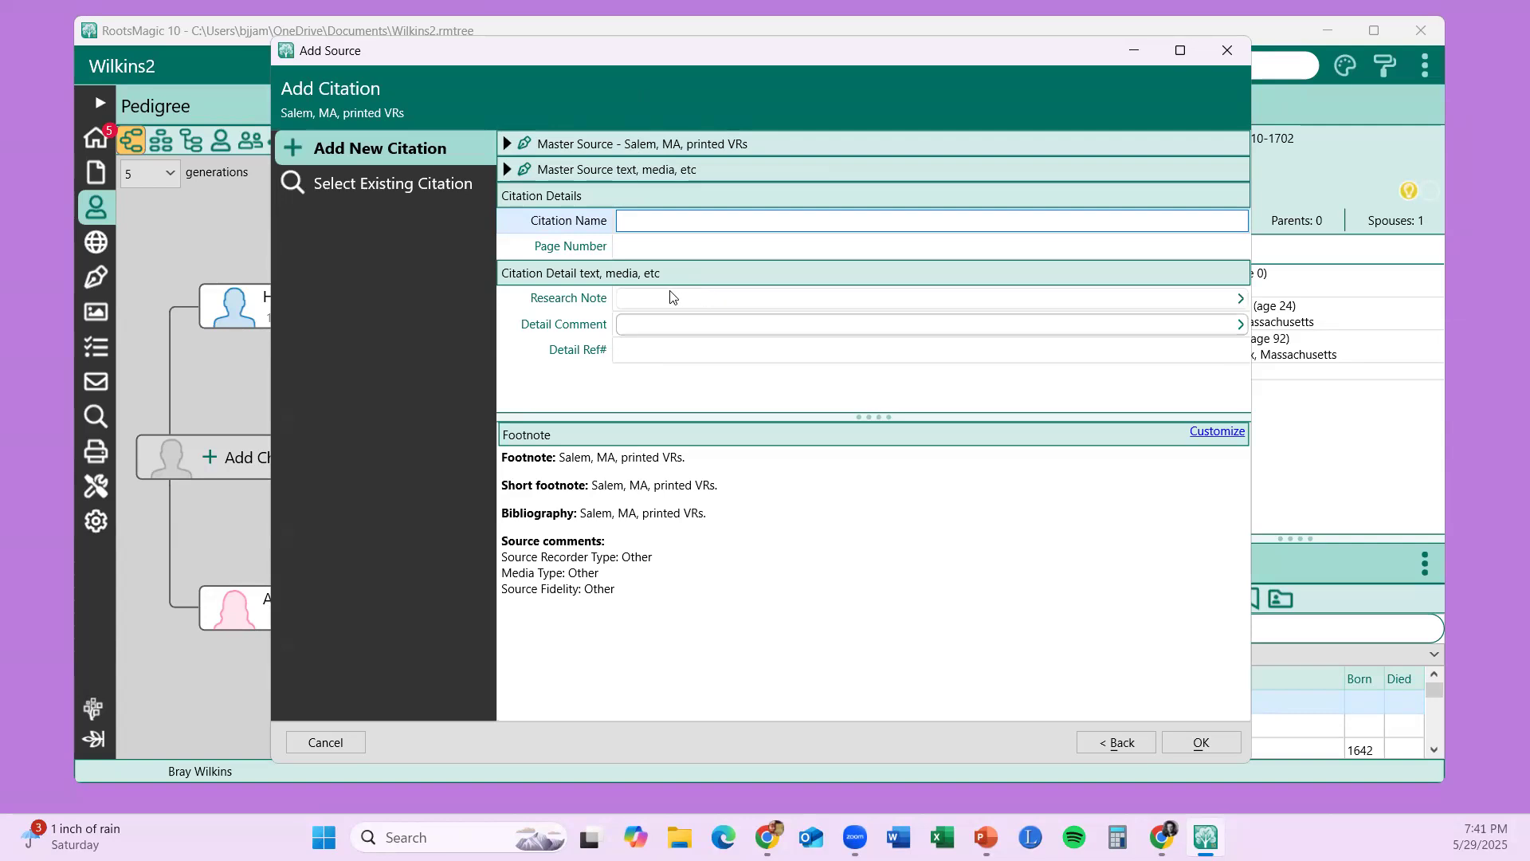
click(642, 352)
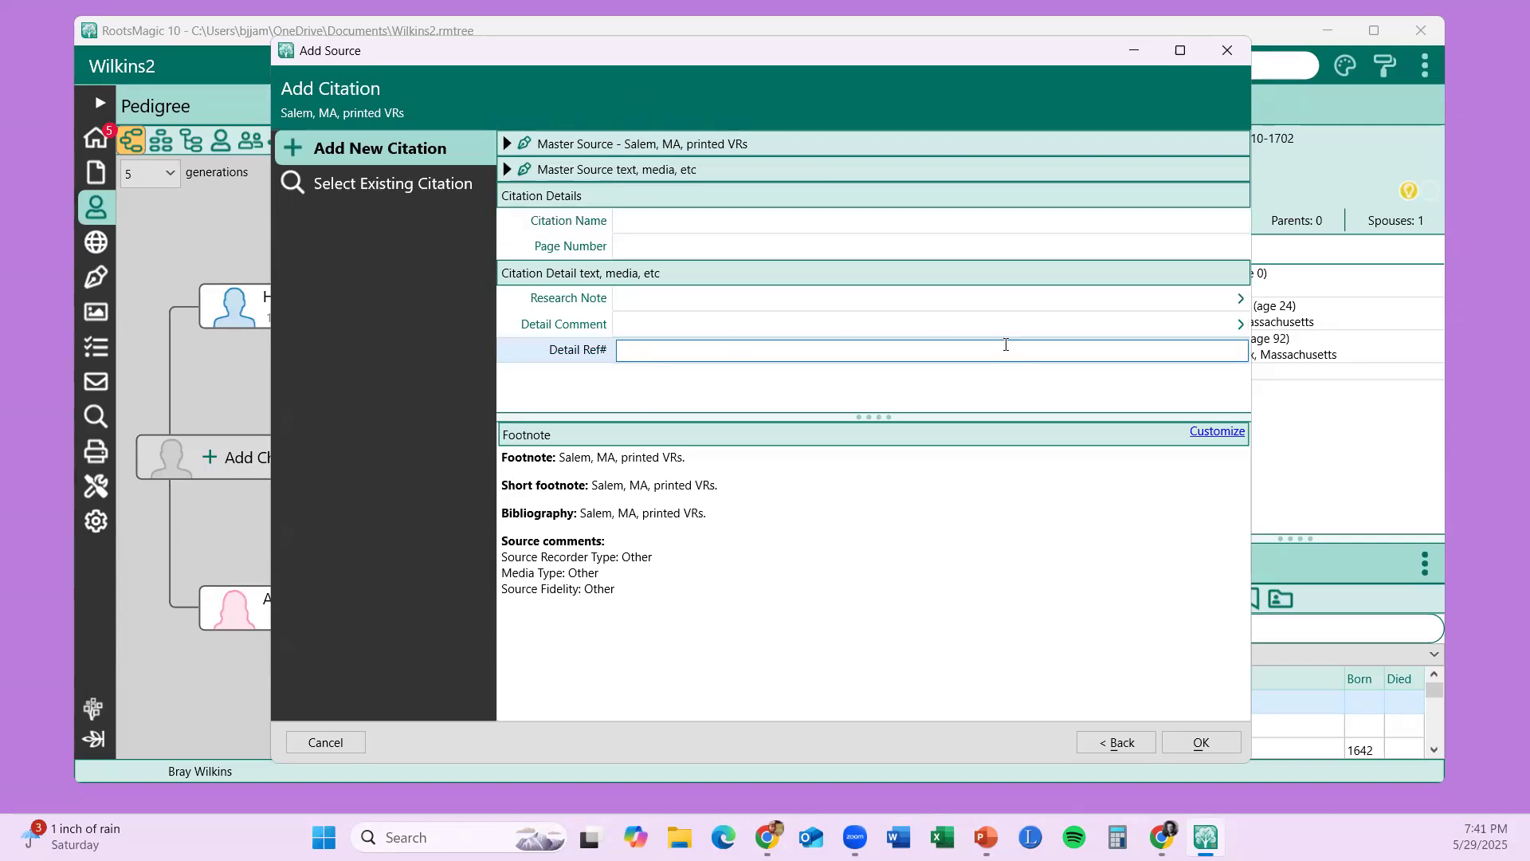
text(Birth 685/4)
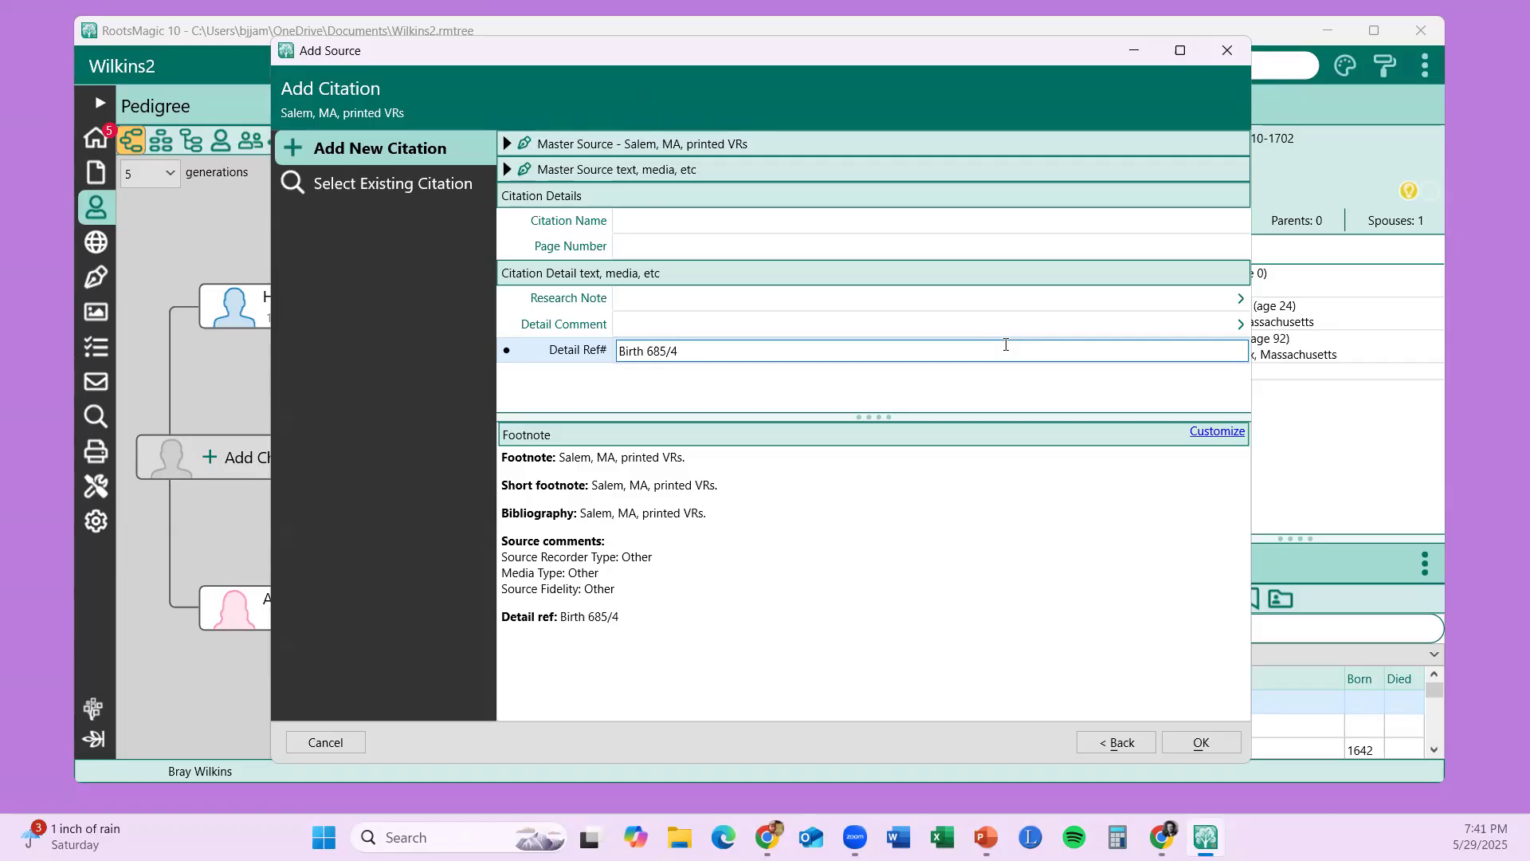
text(1783)
click(1227, 51)
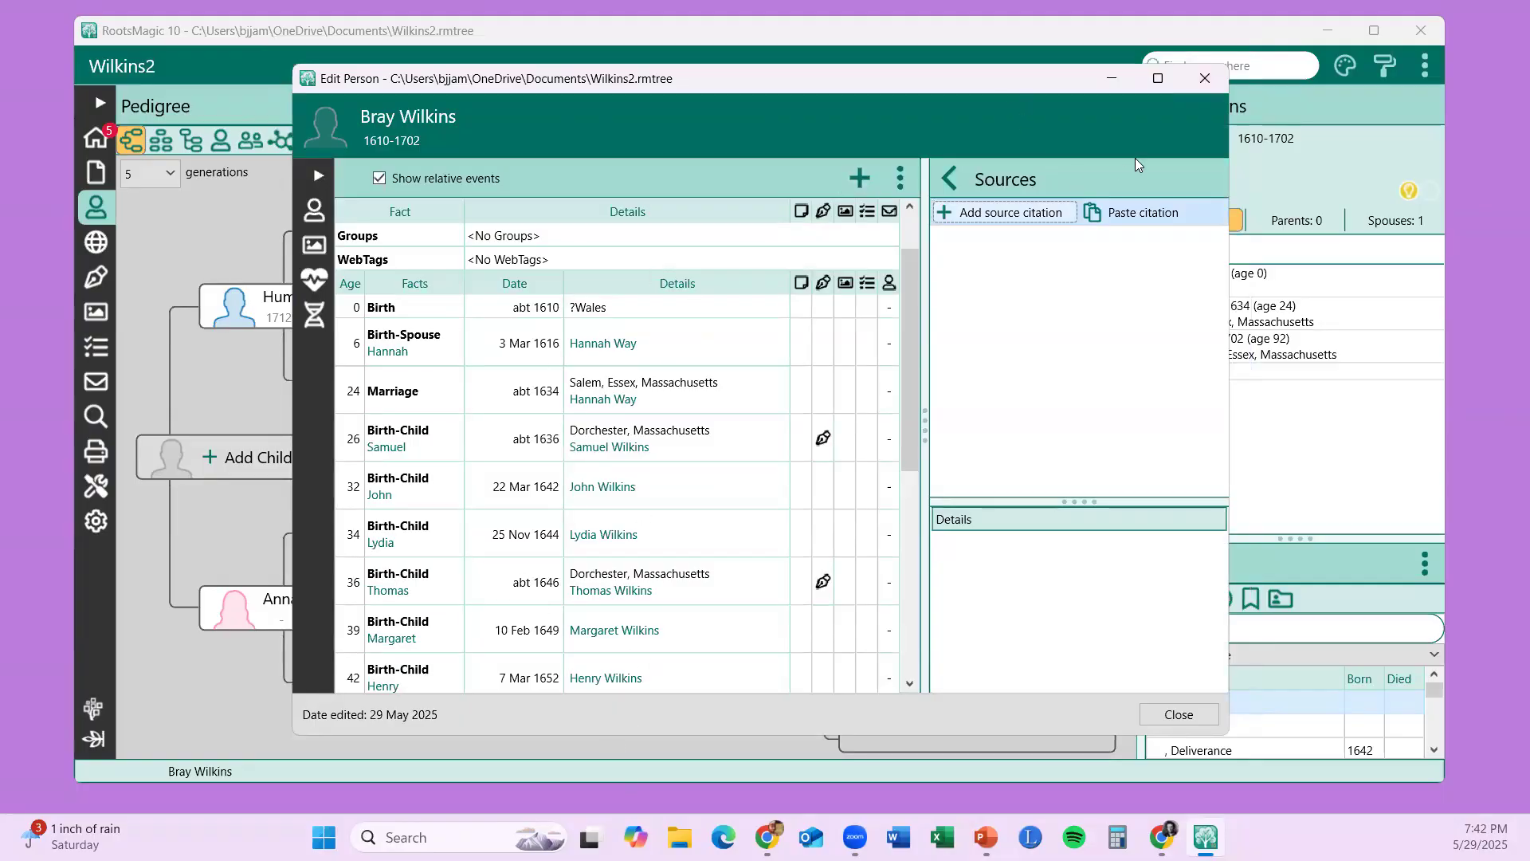
- Close the person's editing window and exit the Wilkins2 file, skipping the backup
click(1204, 80)
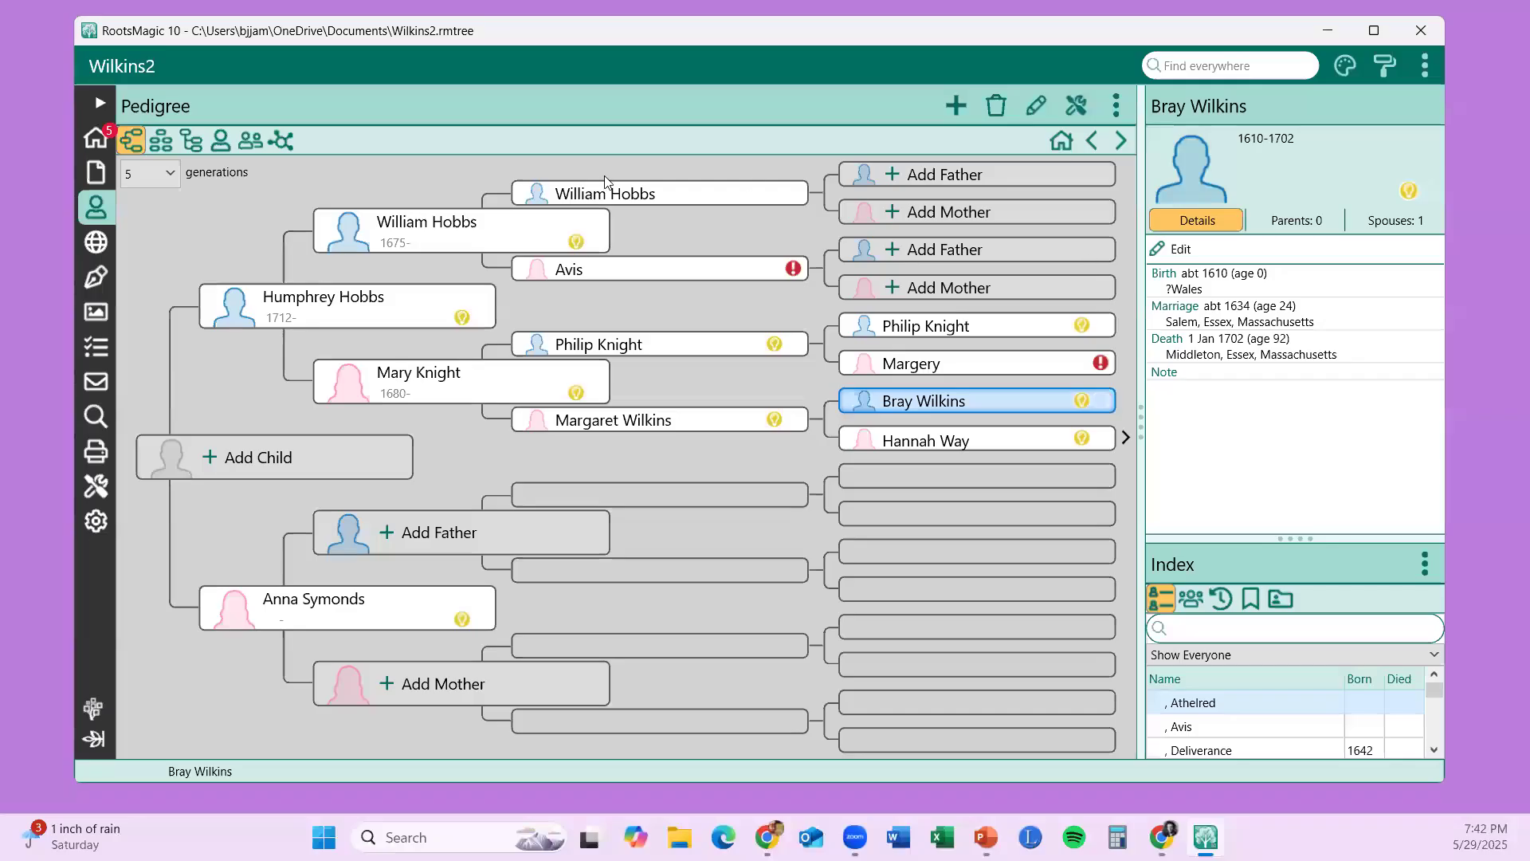
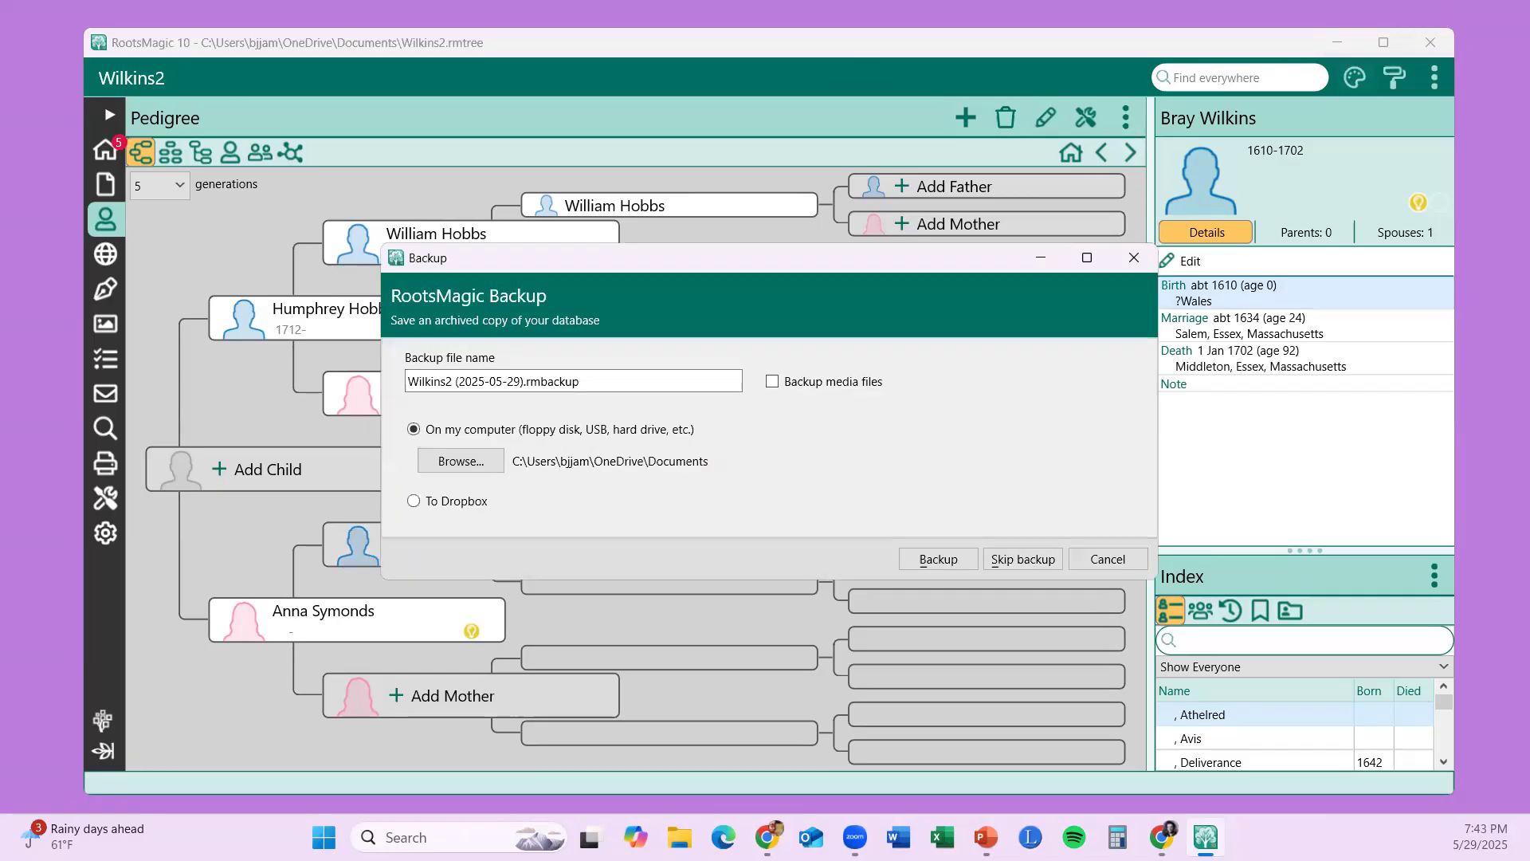
click(1034, 559)
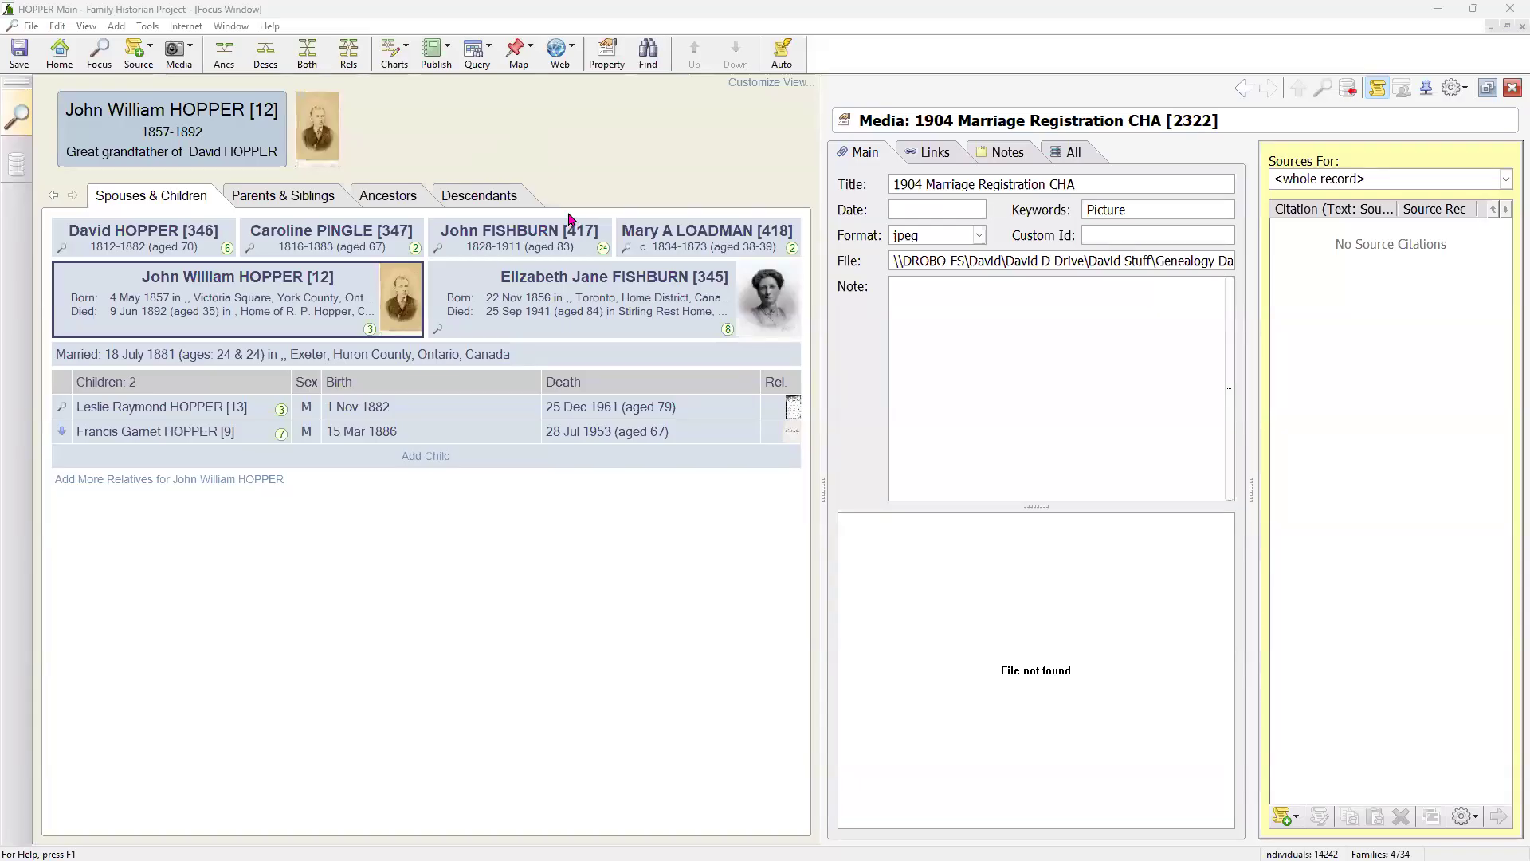
- Review the focus person's record and facts, checking the source citations for his birth, census, marriage and occupation entries
click(207, 282)
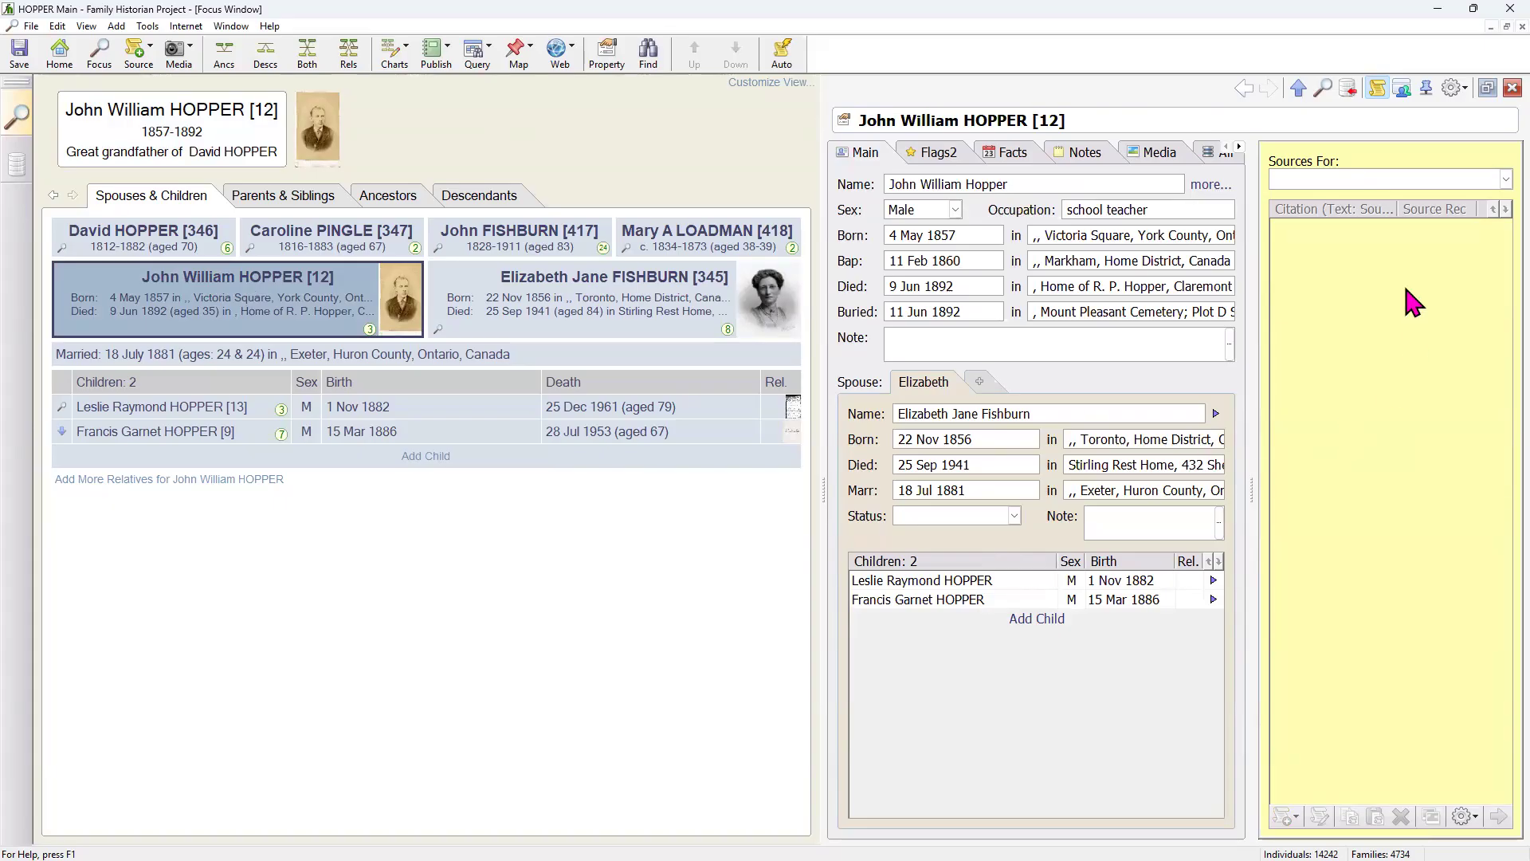
click(1016, 154)
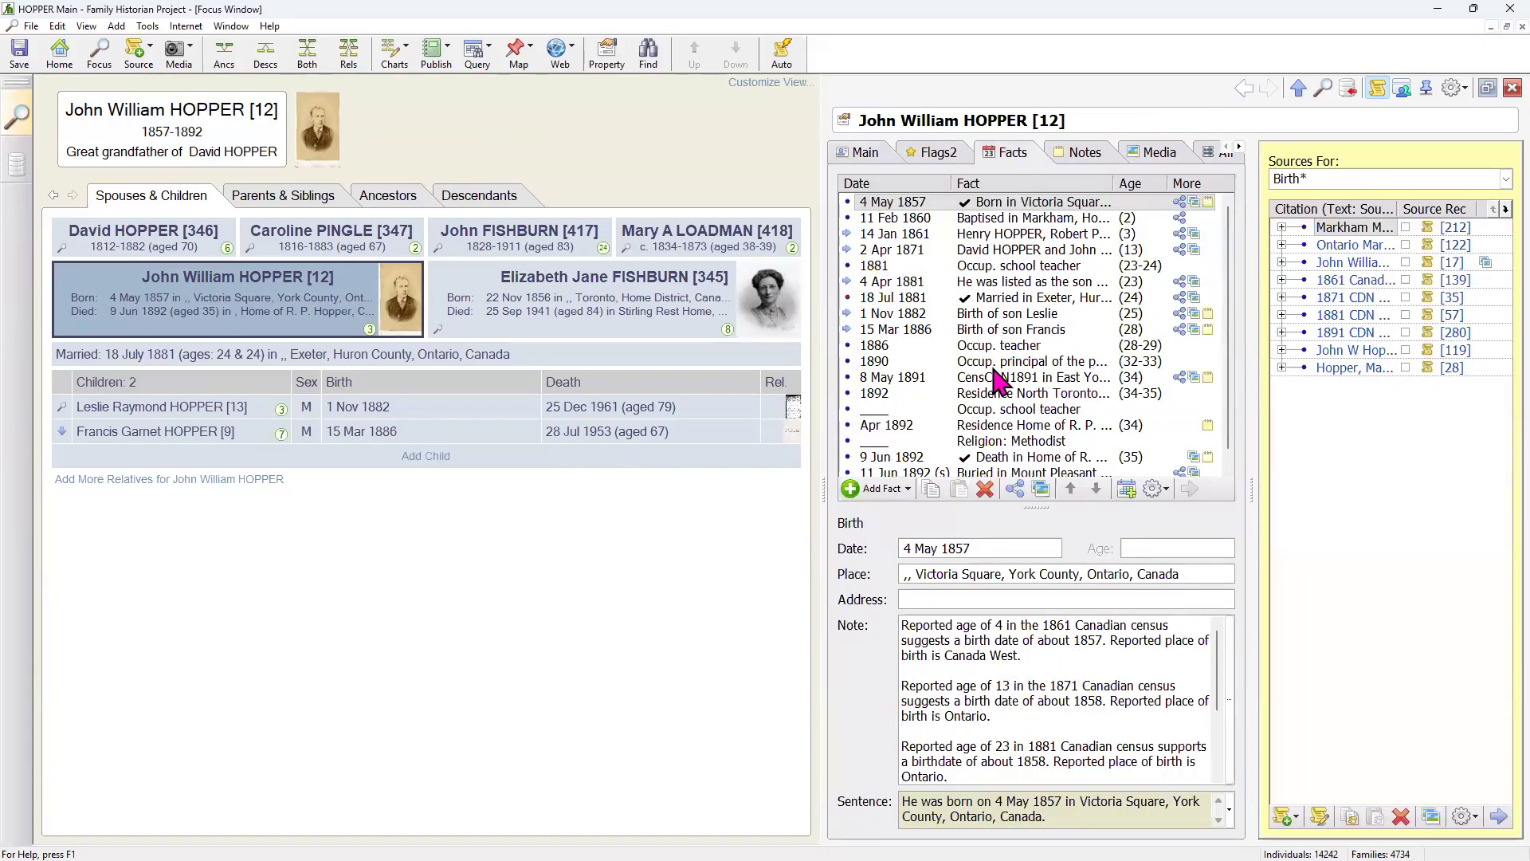
click(994, 223)
click(991, 236)
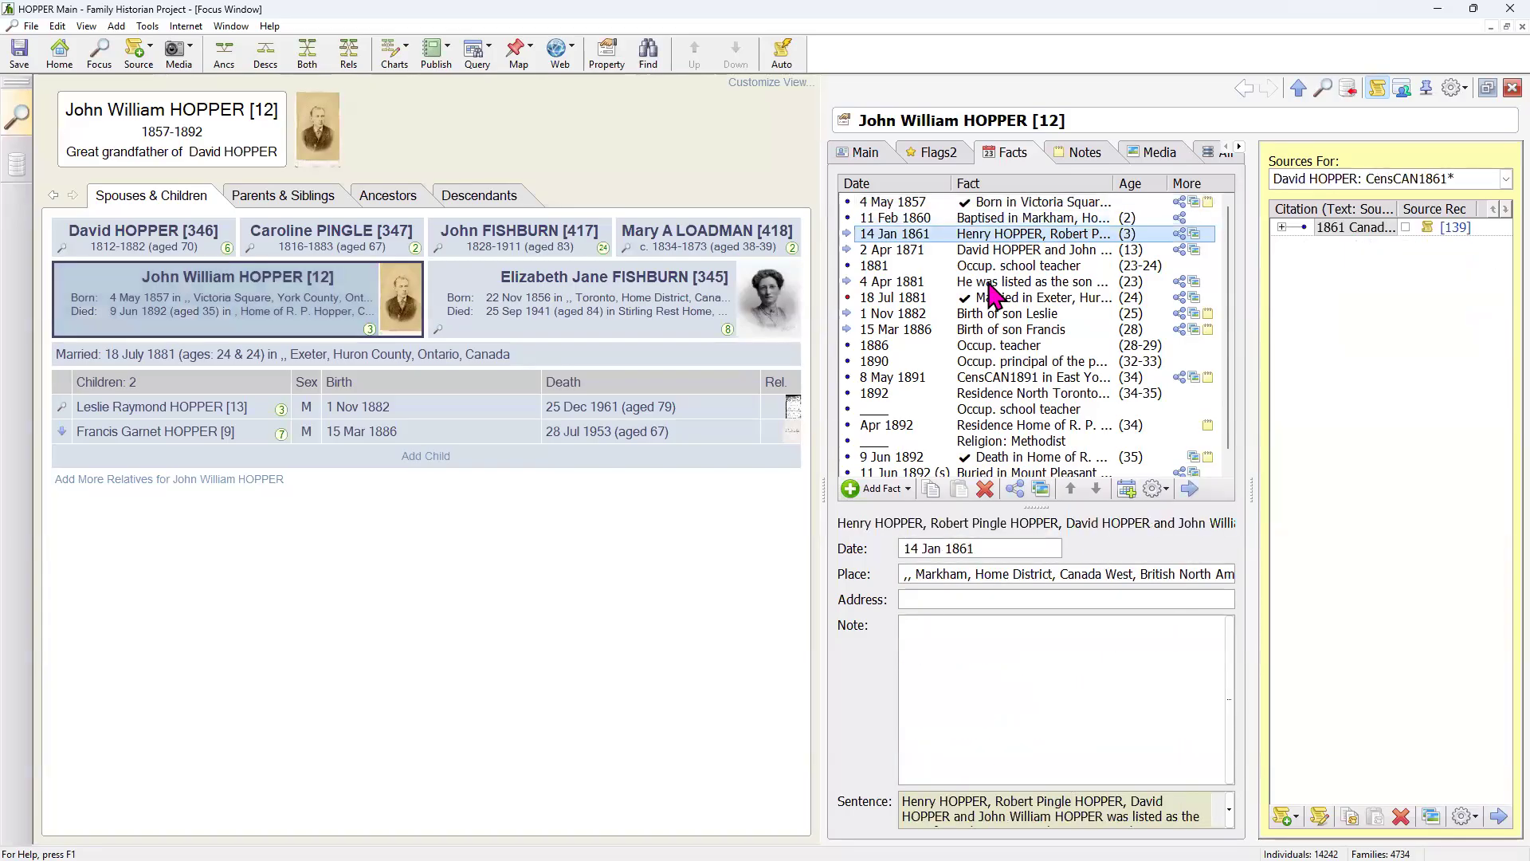
click(989, 283)
click(1005, 300)
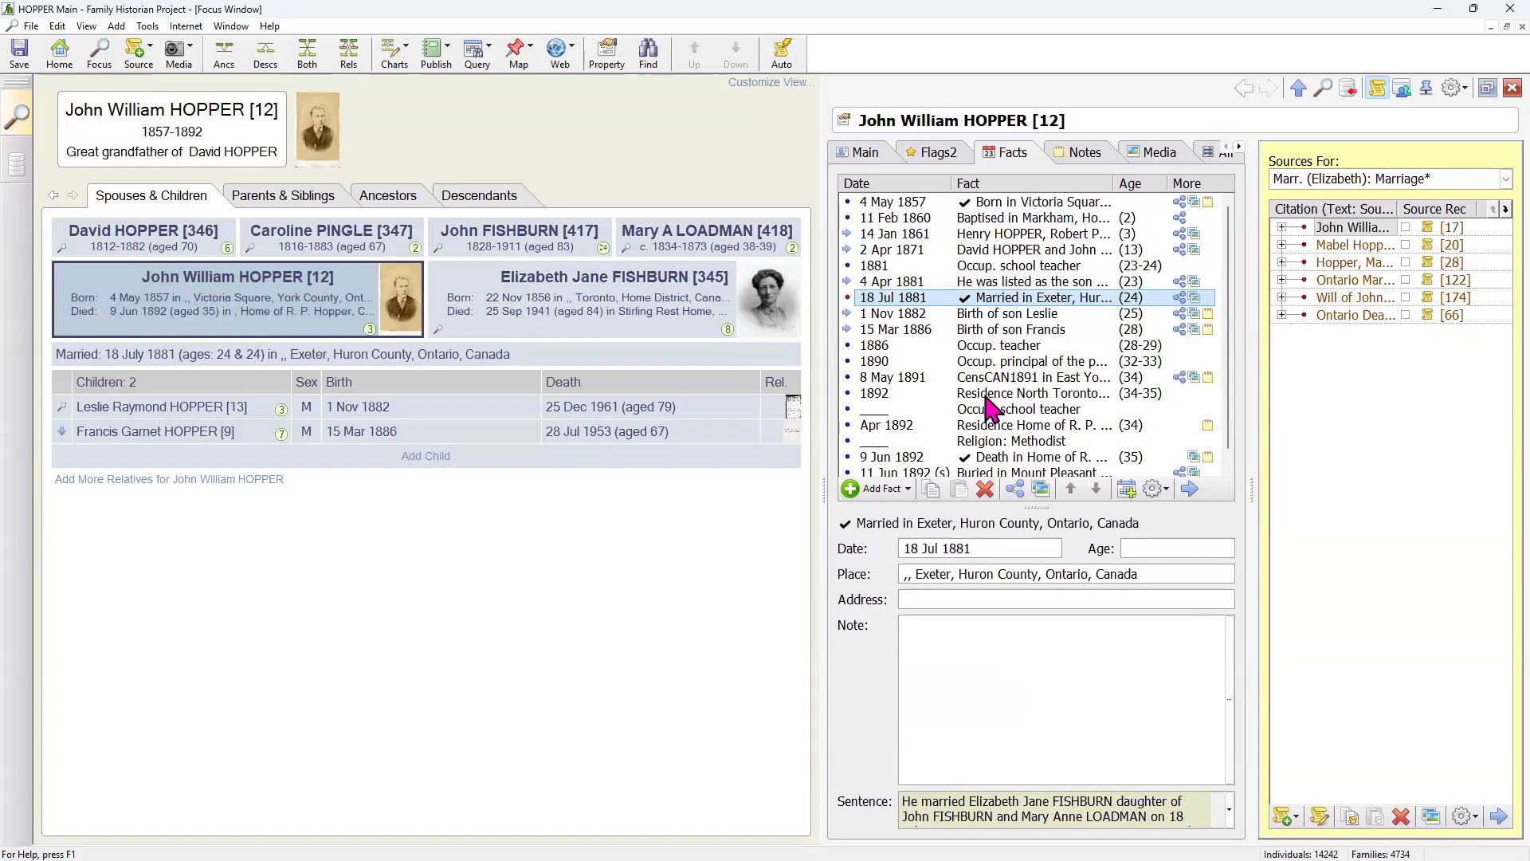
click(996, 363)
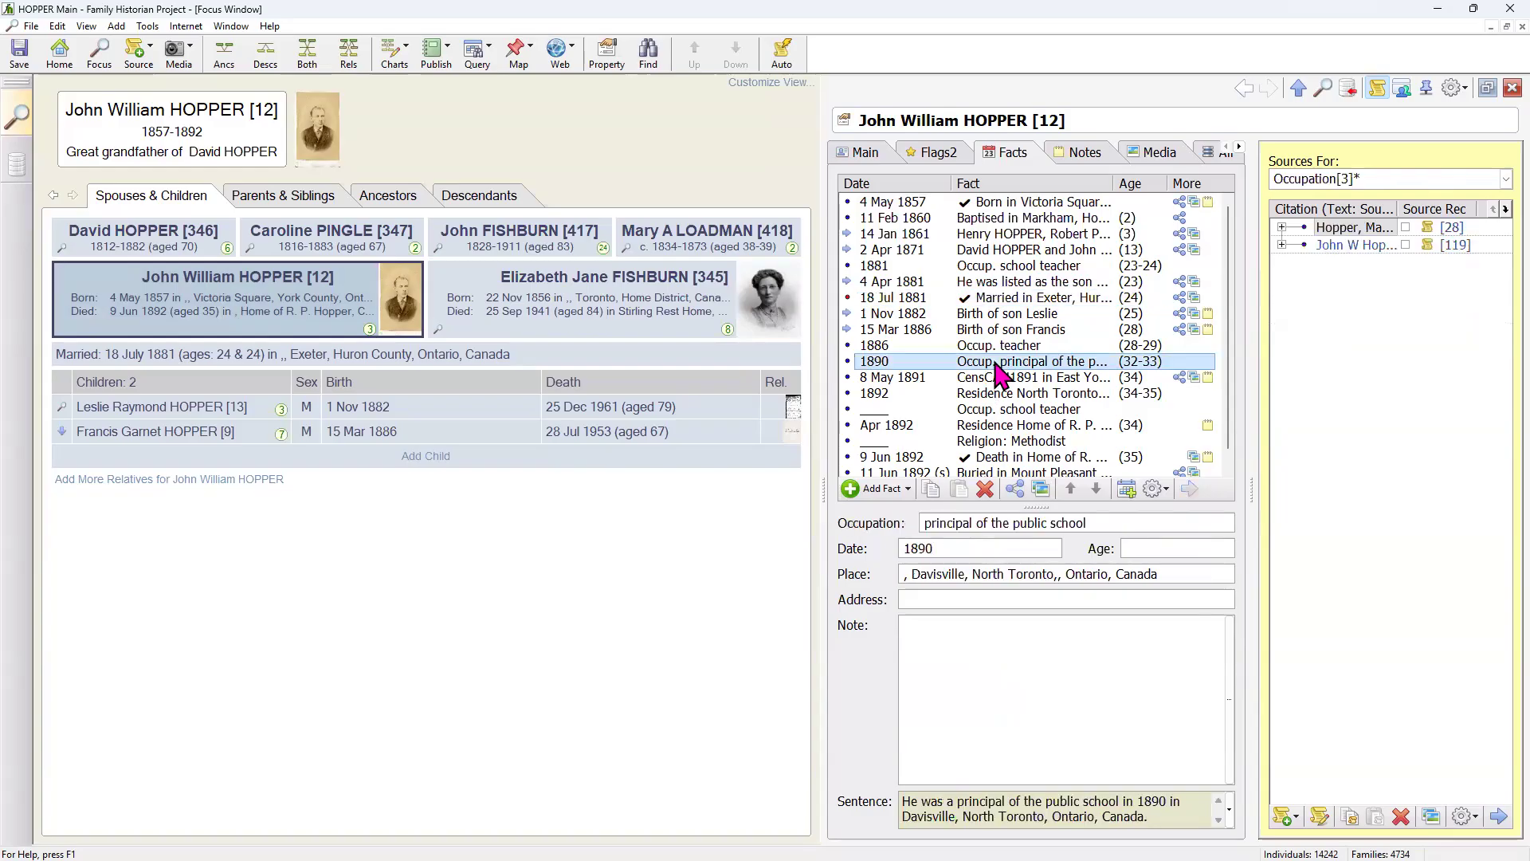
click(1018, 254)
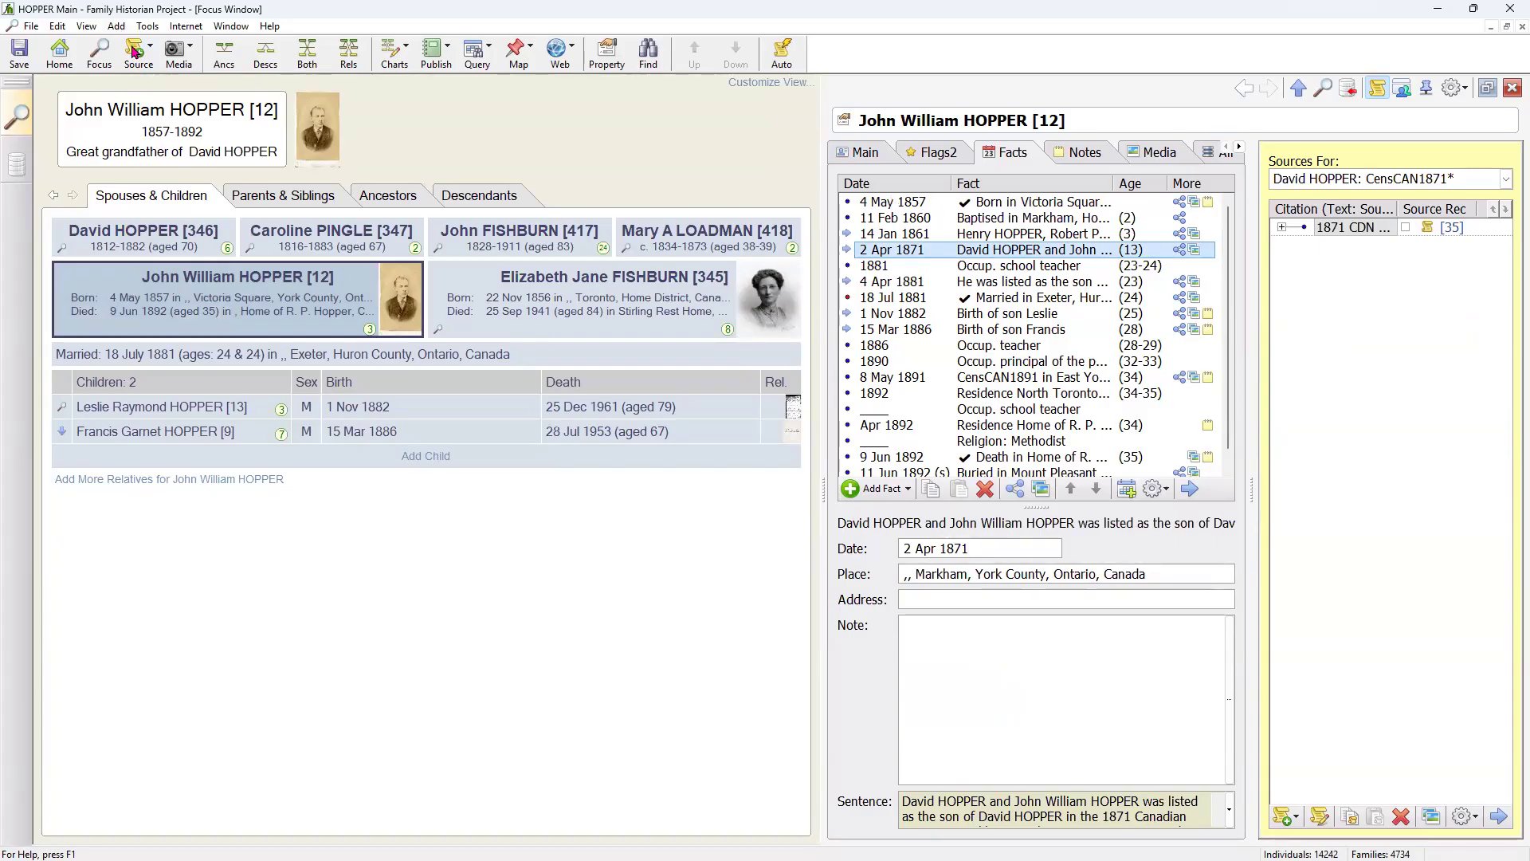
- Add a newly created child record to the focus person and his wife
key(alt+a)
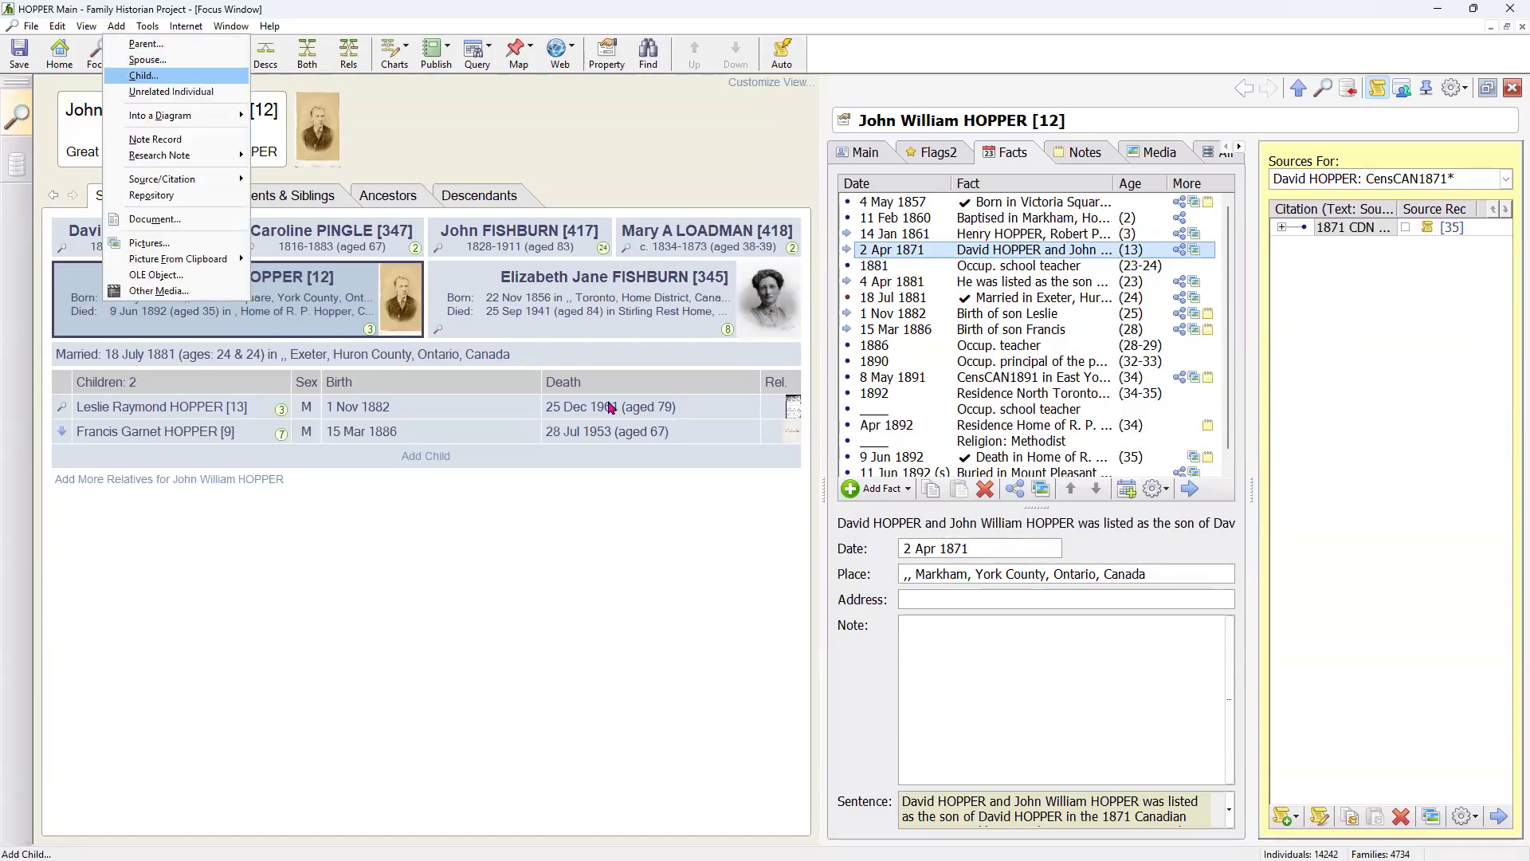
click(153, 77)
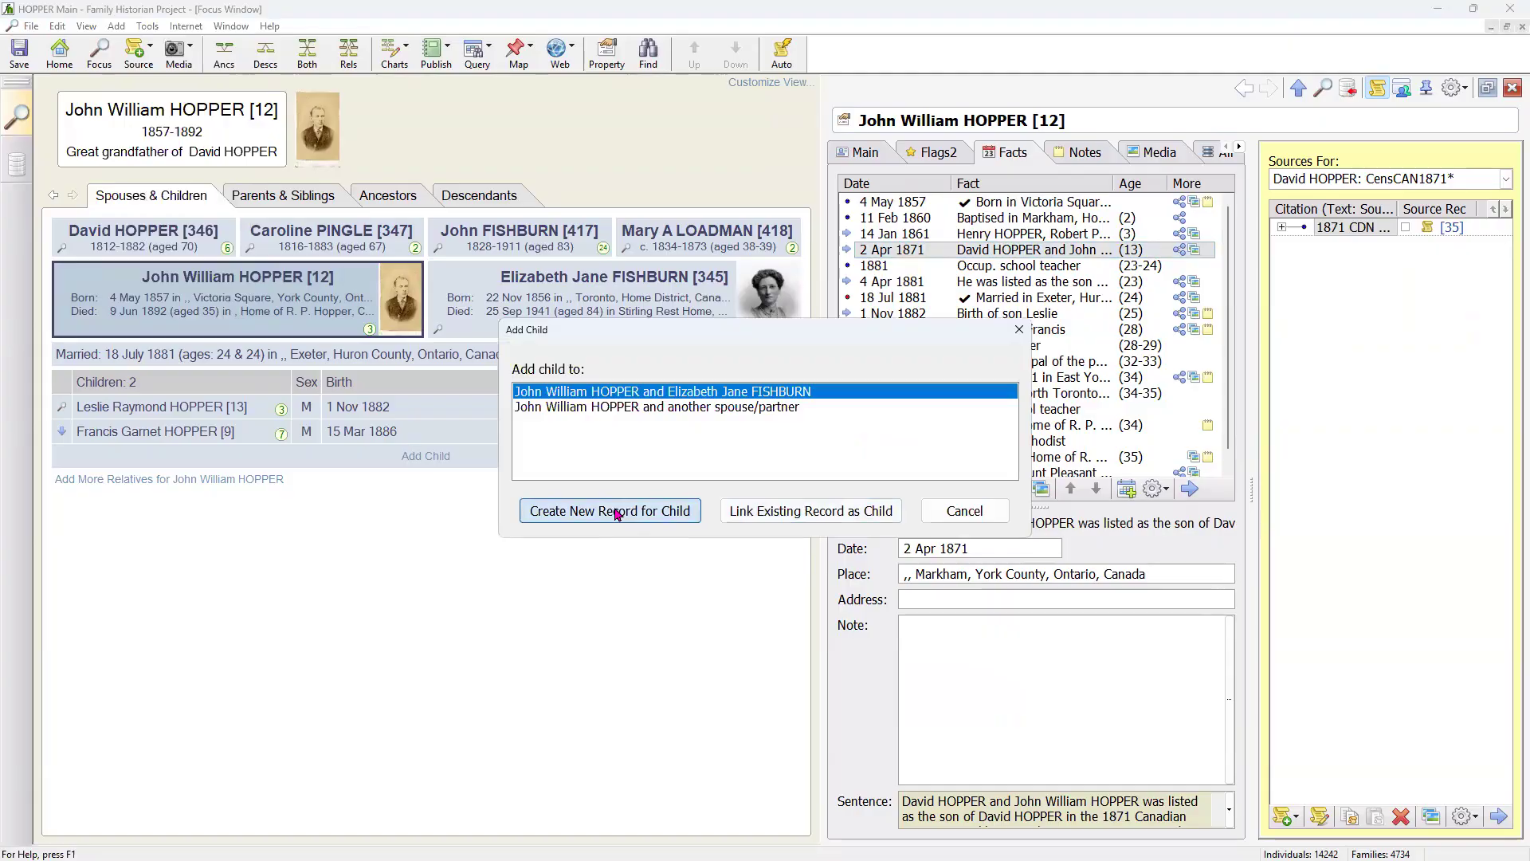
click(617, 512)
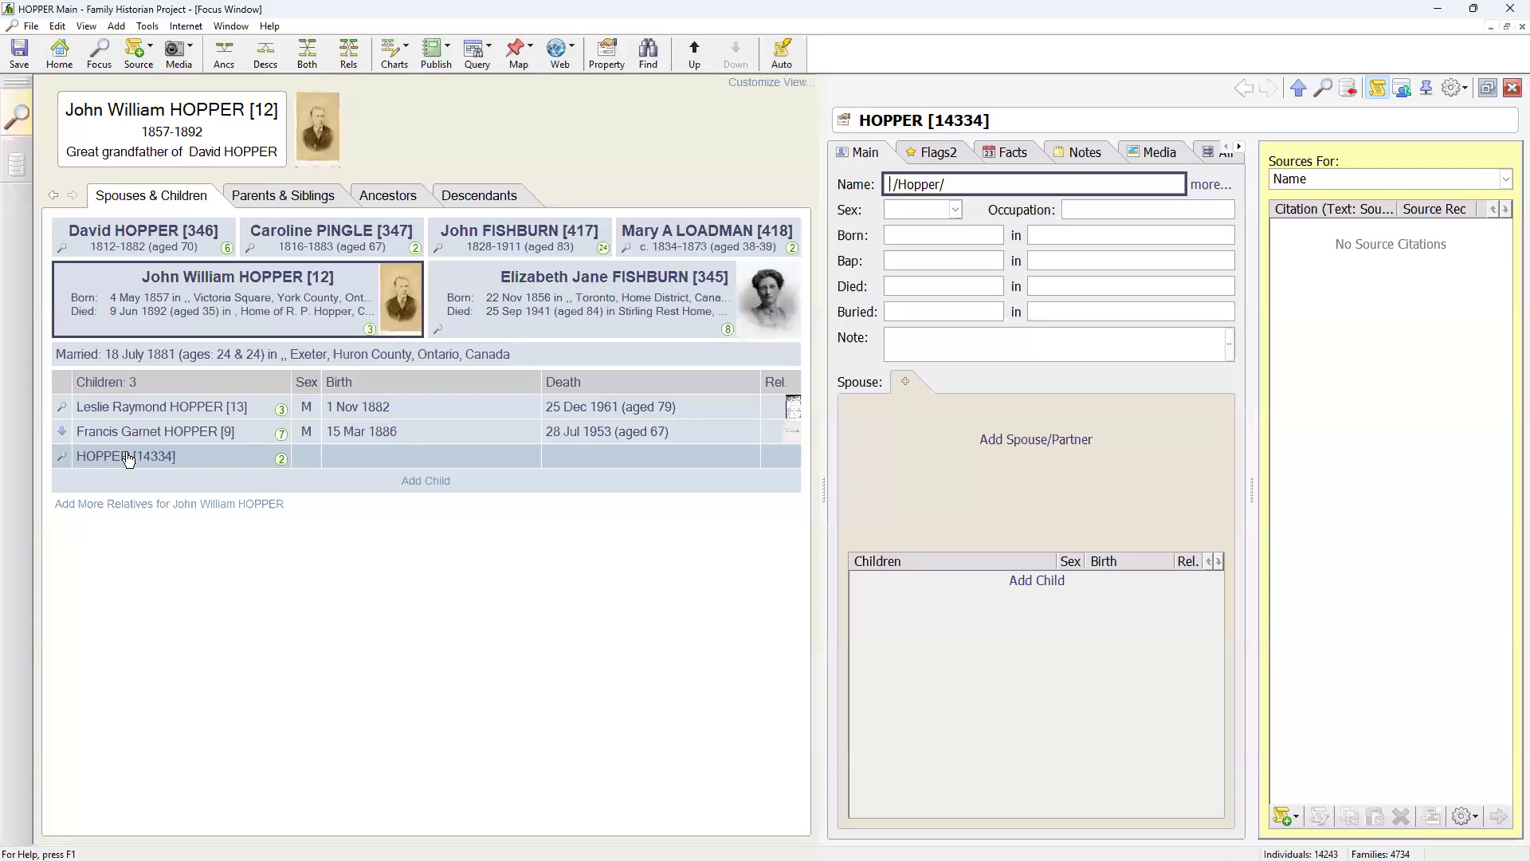
click(156, 590)
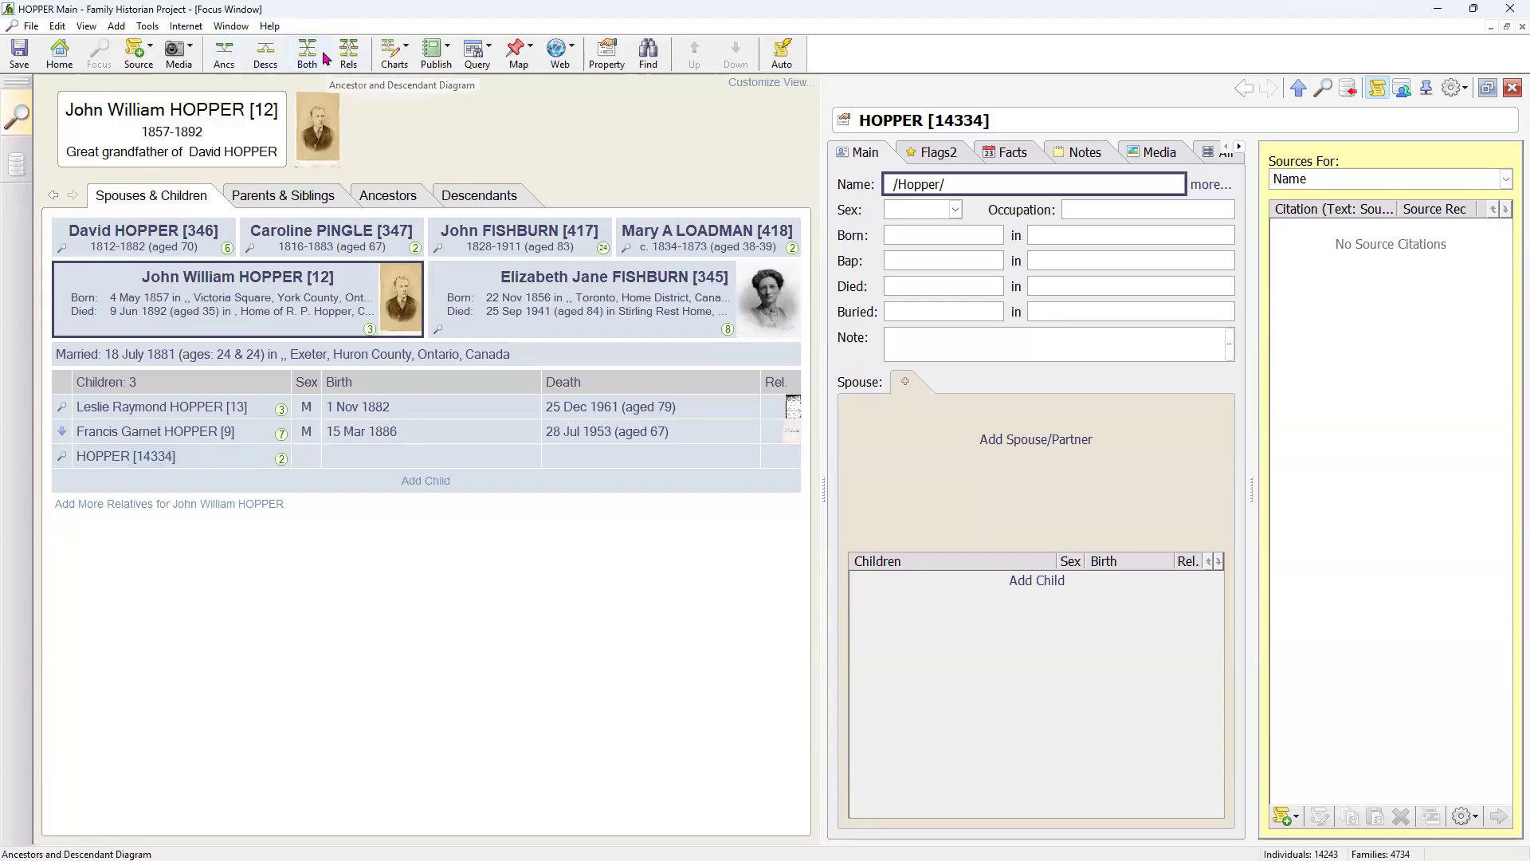
- Review the available chart types and create an ancestor diagram for the 1857-1892 great-grandfather with all generations up
click(404, 55)
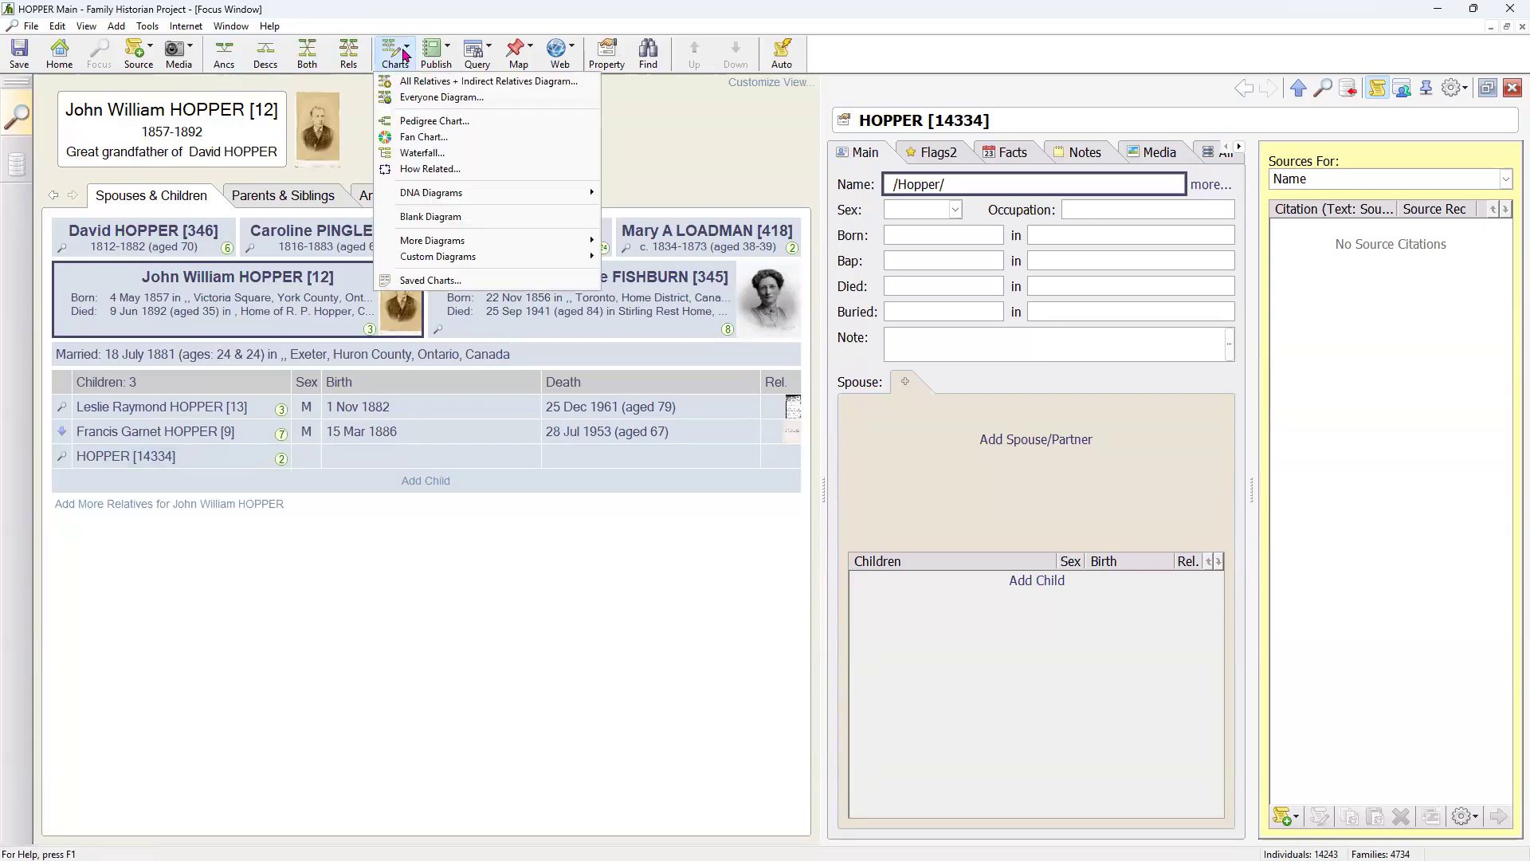
click(227, 57)
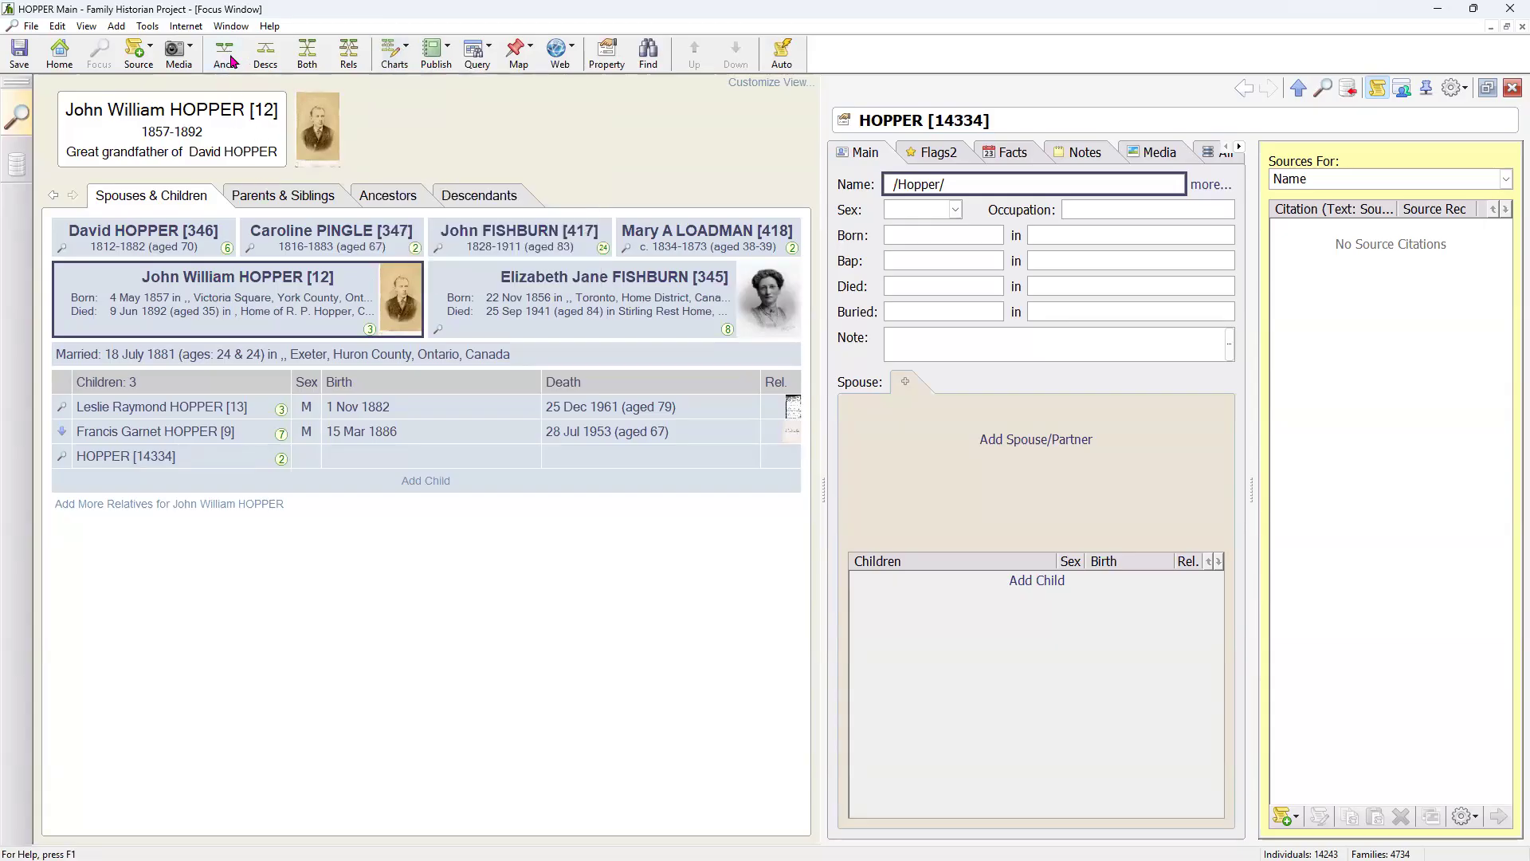
click(224, 54)
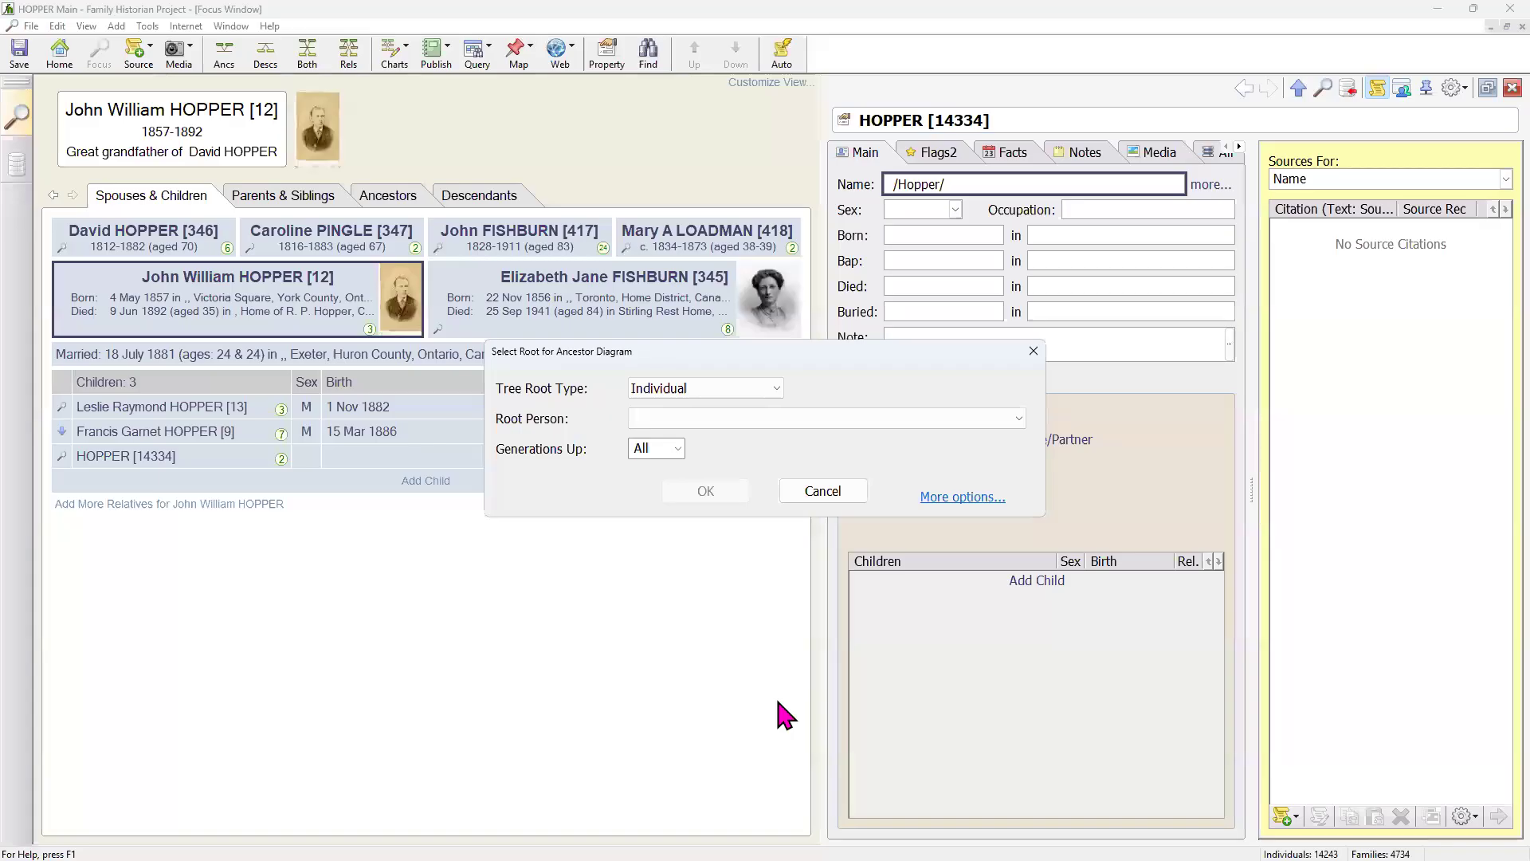
click(686, 419)
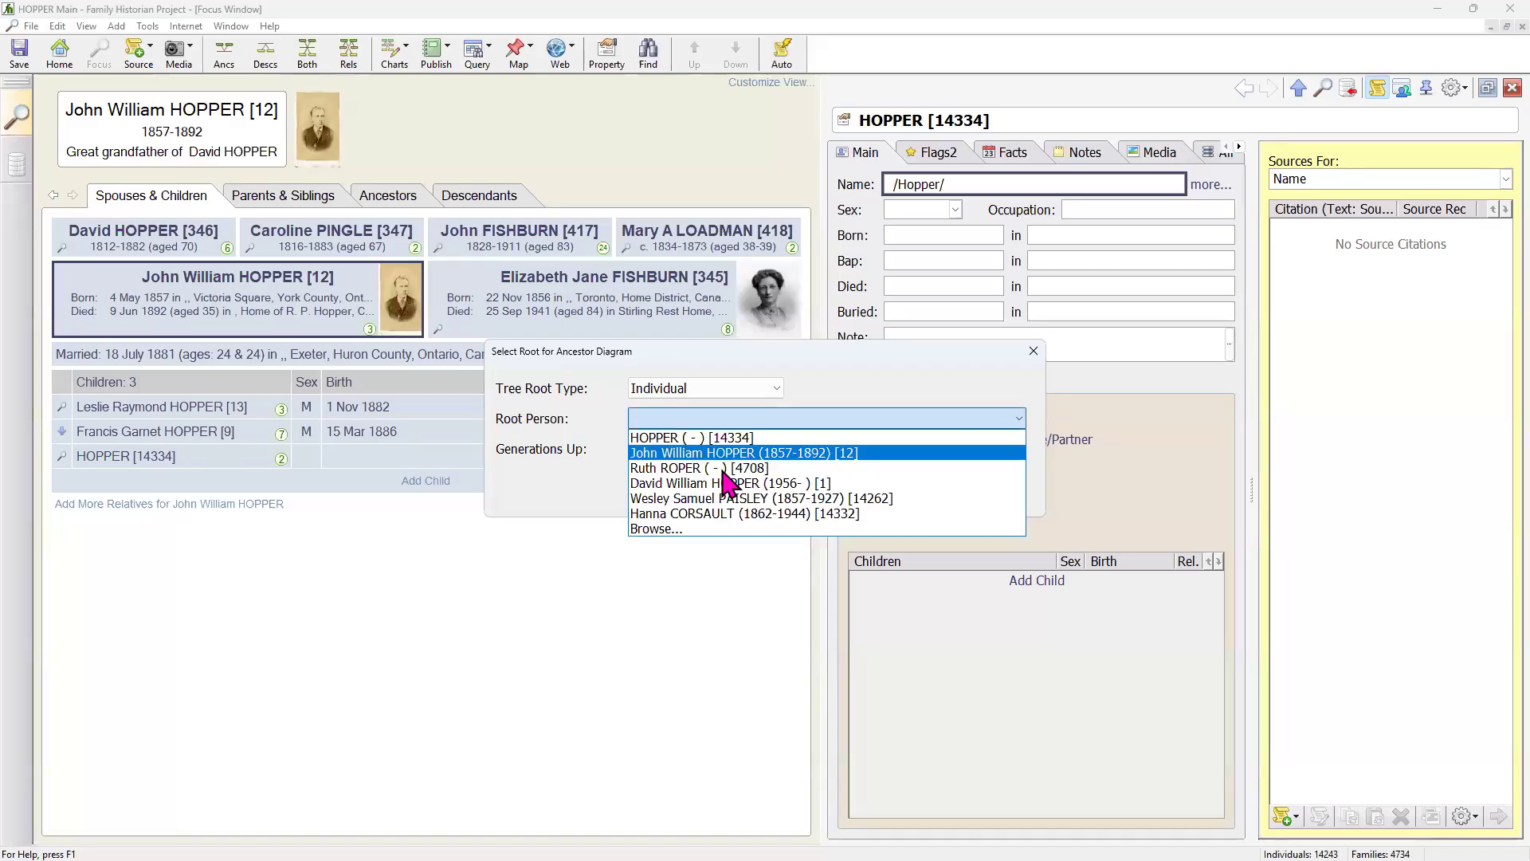
click(715, 454)
click(709, 490)
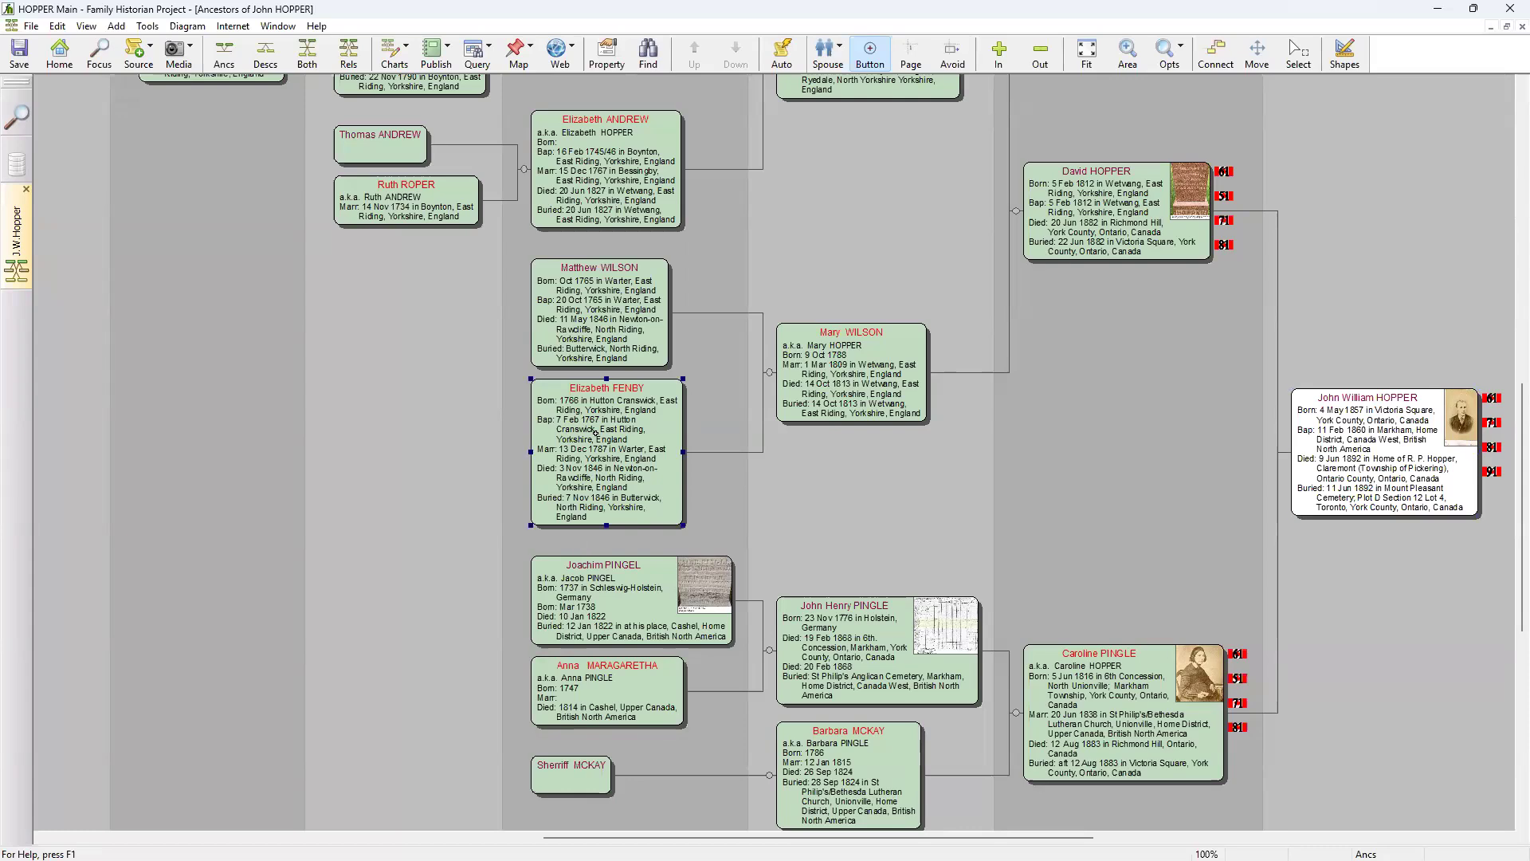
- Create a new parent record for the selected woman born in 1766 in the ancestor diagram and enter the father's full name
click(118, 26)
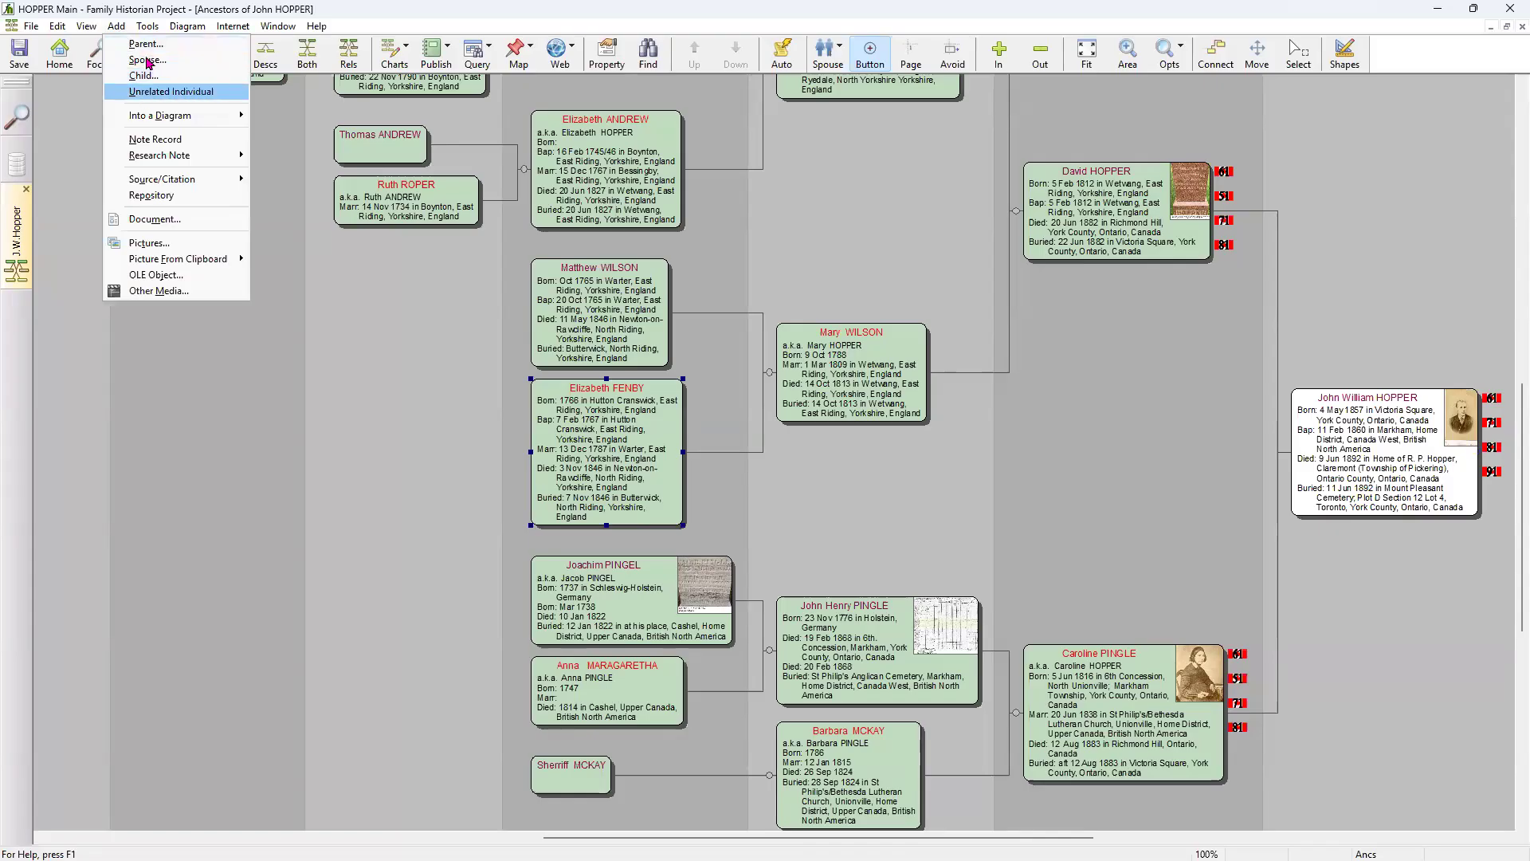
key(Return)
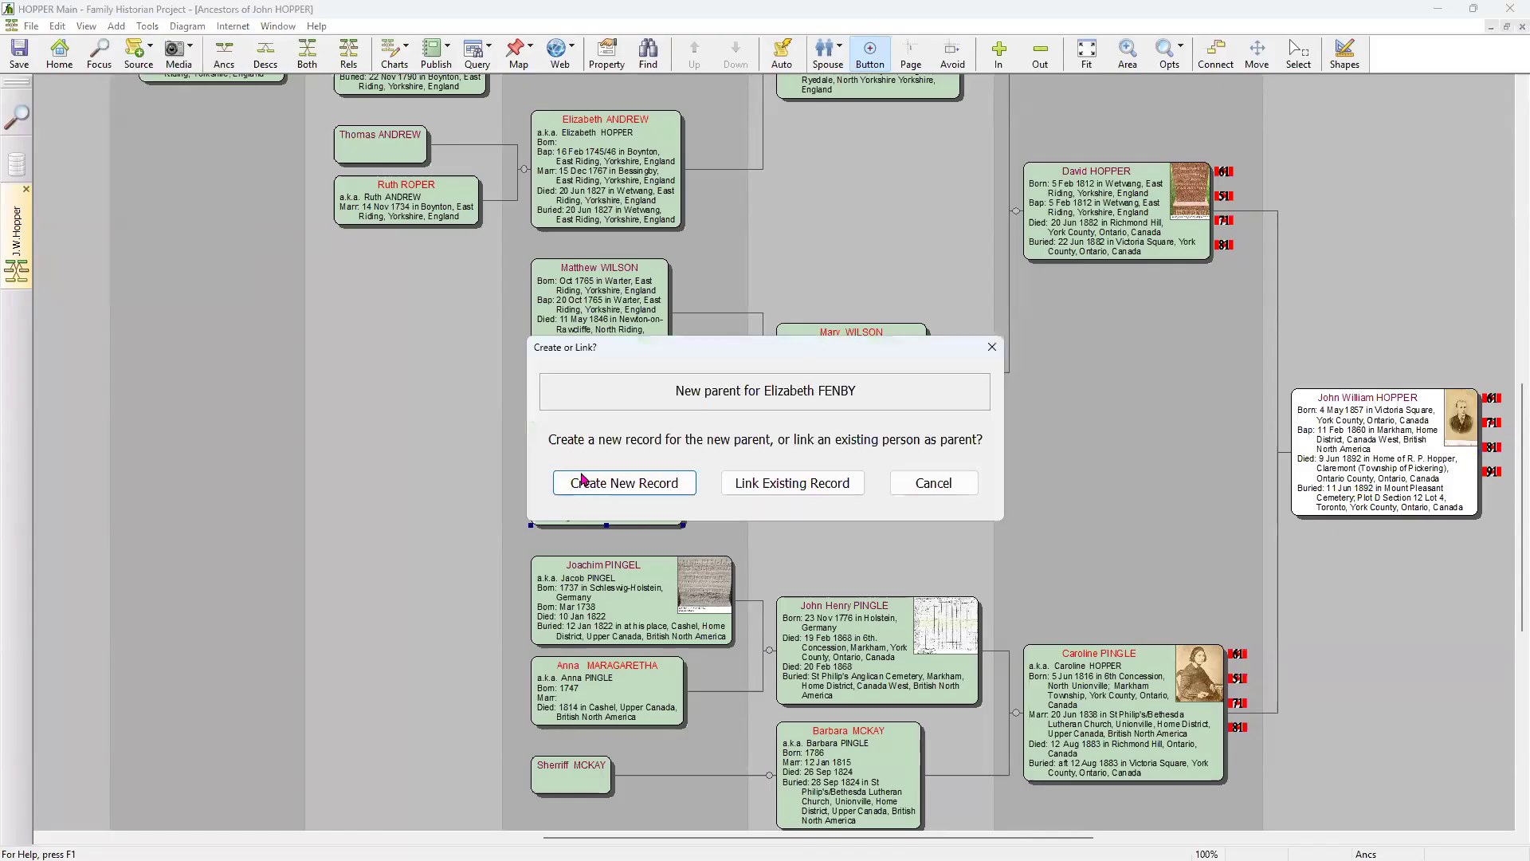
click(655, 480)
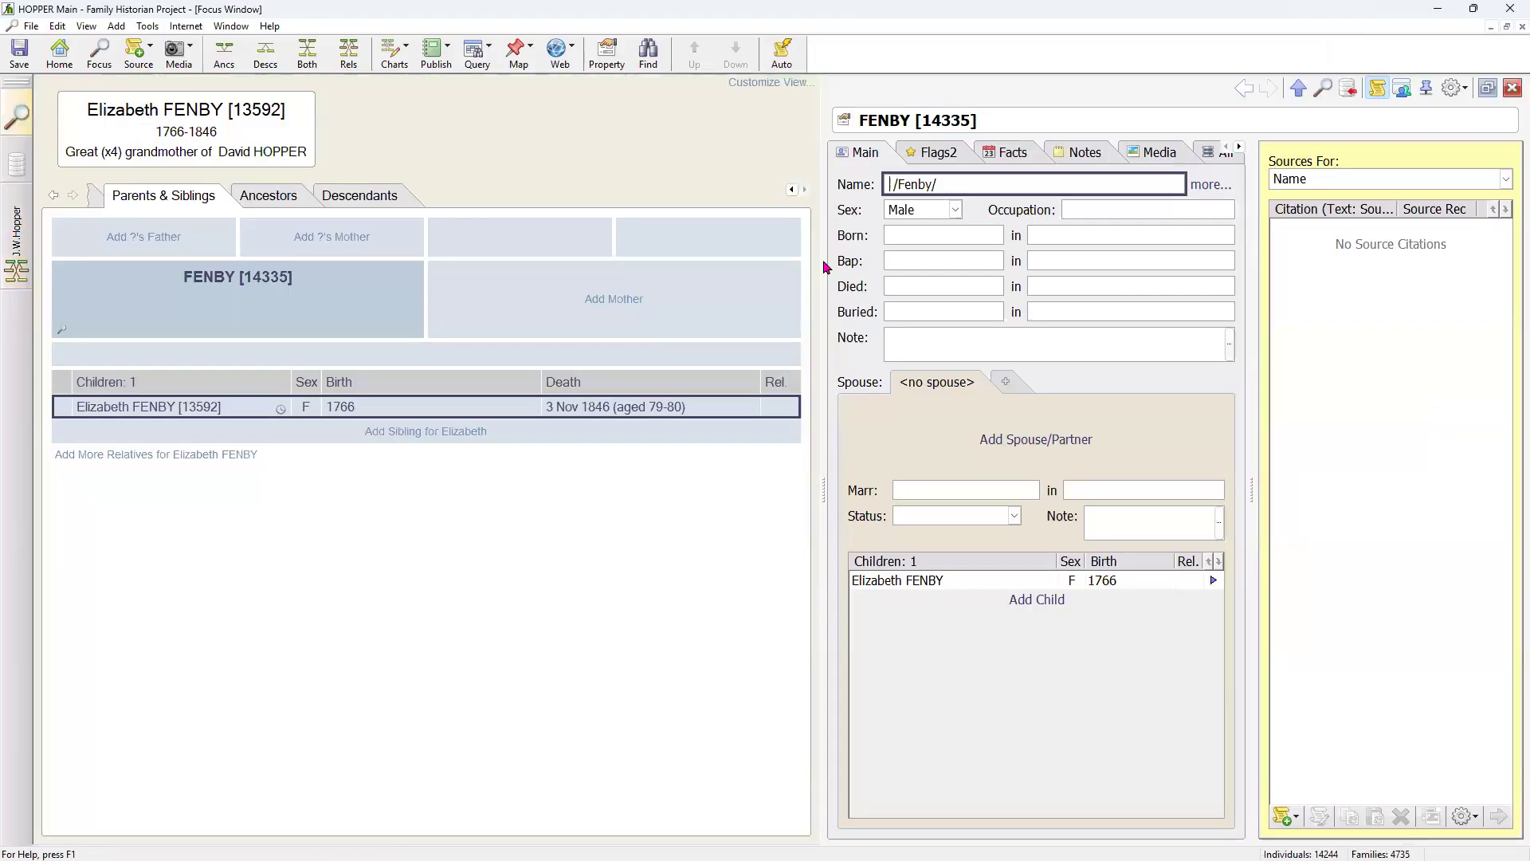
text(John Sm )
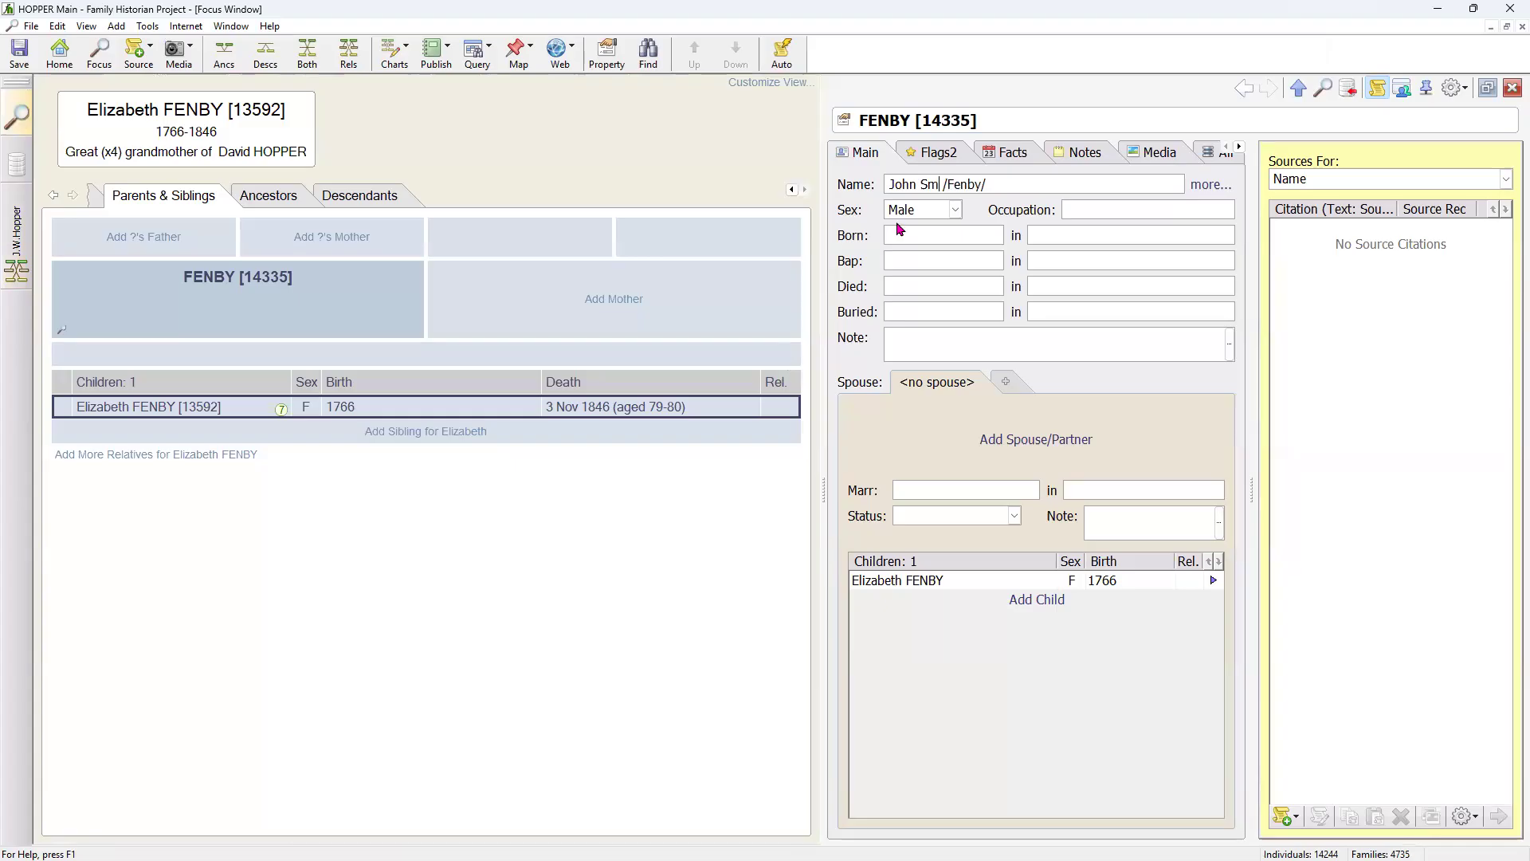
text(ith)
key(Delete)
key(End)
key(BackSpace)
click(573, 587)
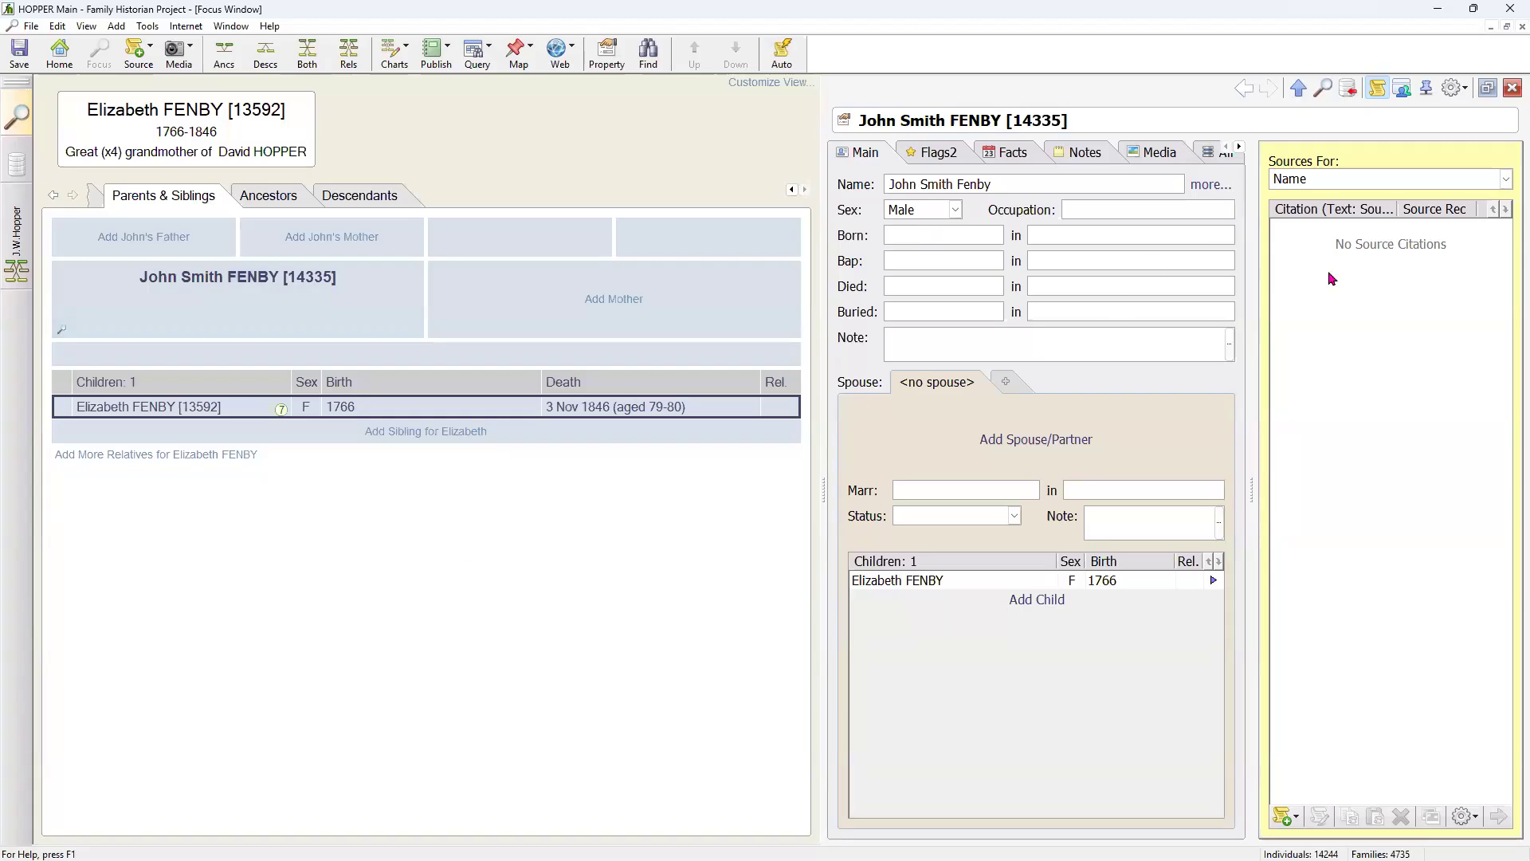
- Return to the ancestor diagram, expand the branch beyond the woman born in 1766, and select her new father's box
click(16, 249)
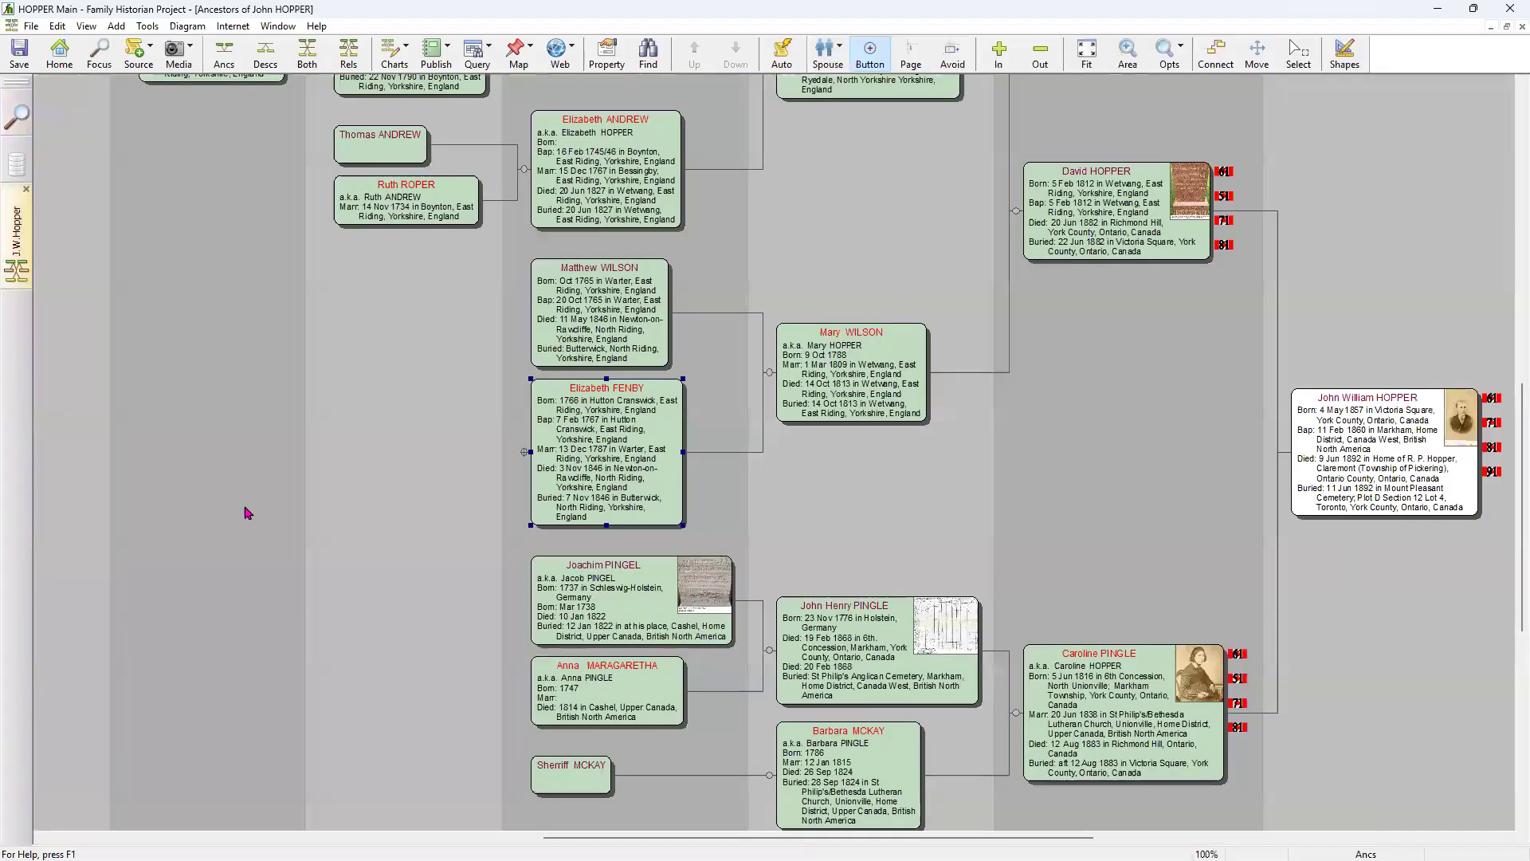
click(525, 454)
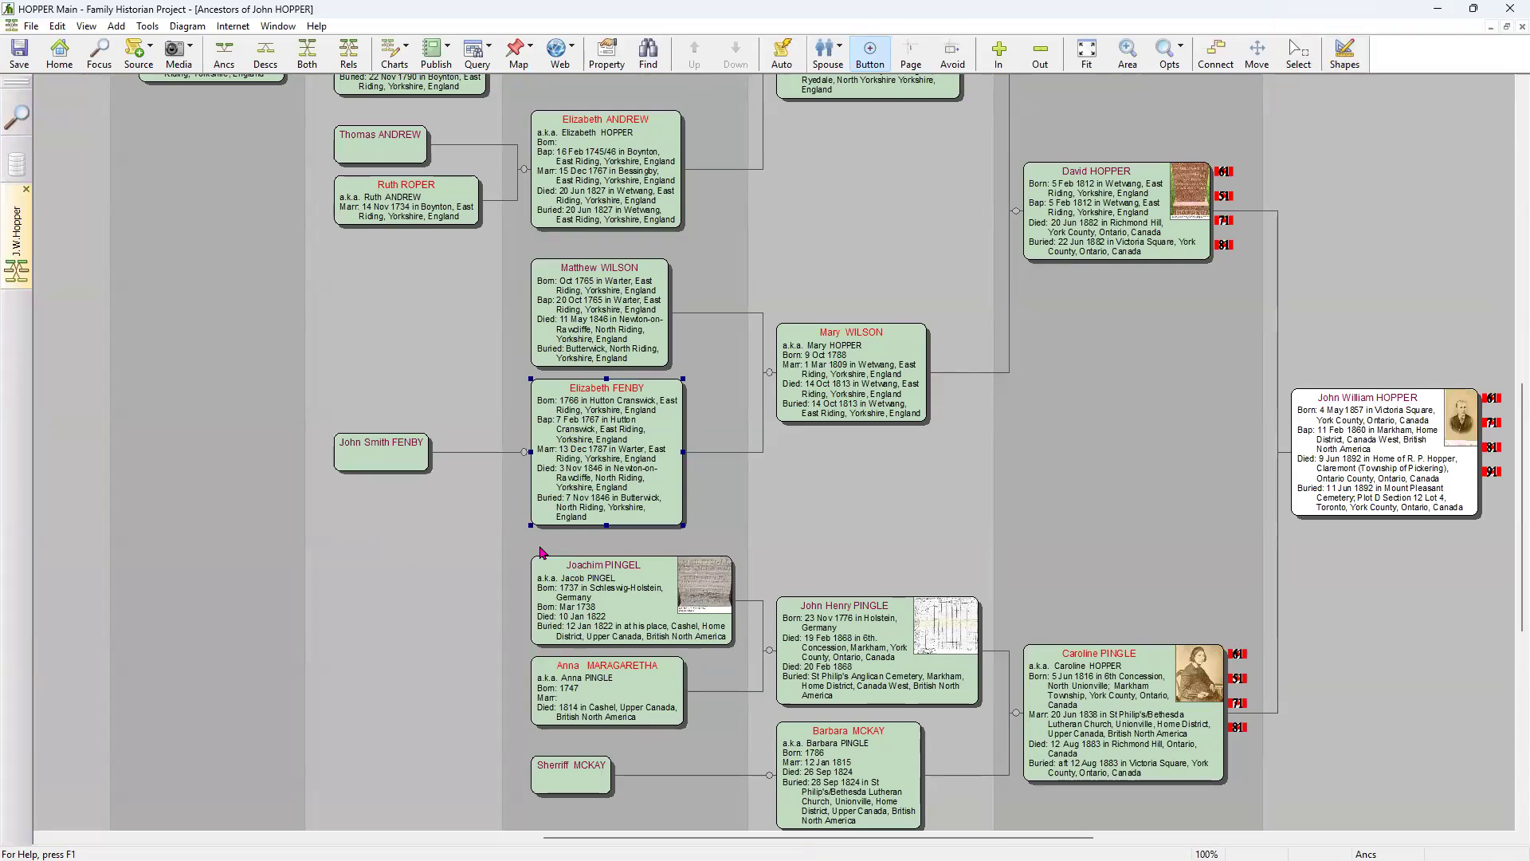
click(383, 446)
- Examine the box options available for the new father in the ancestor diagram
drag(310, 291, 310, 292)
click(359, 363)
right_click(375, 444)
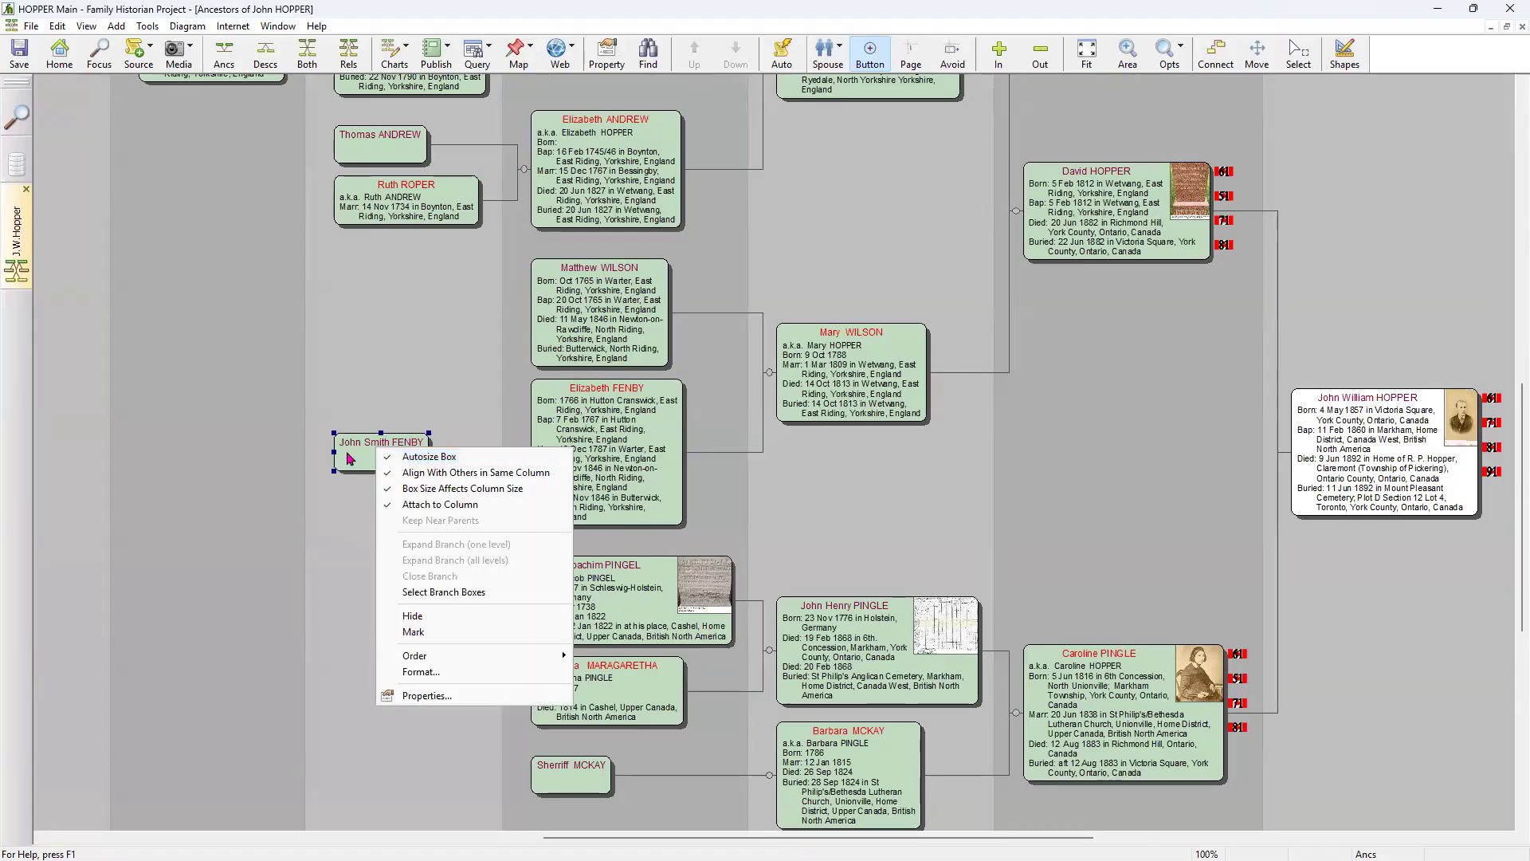
click(322, 574)
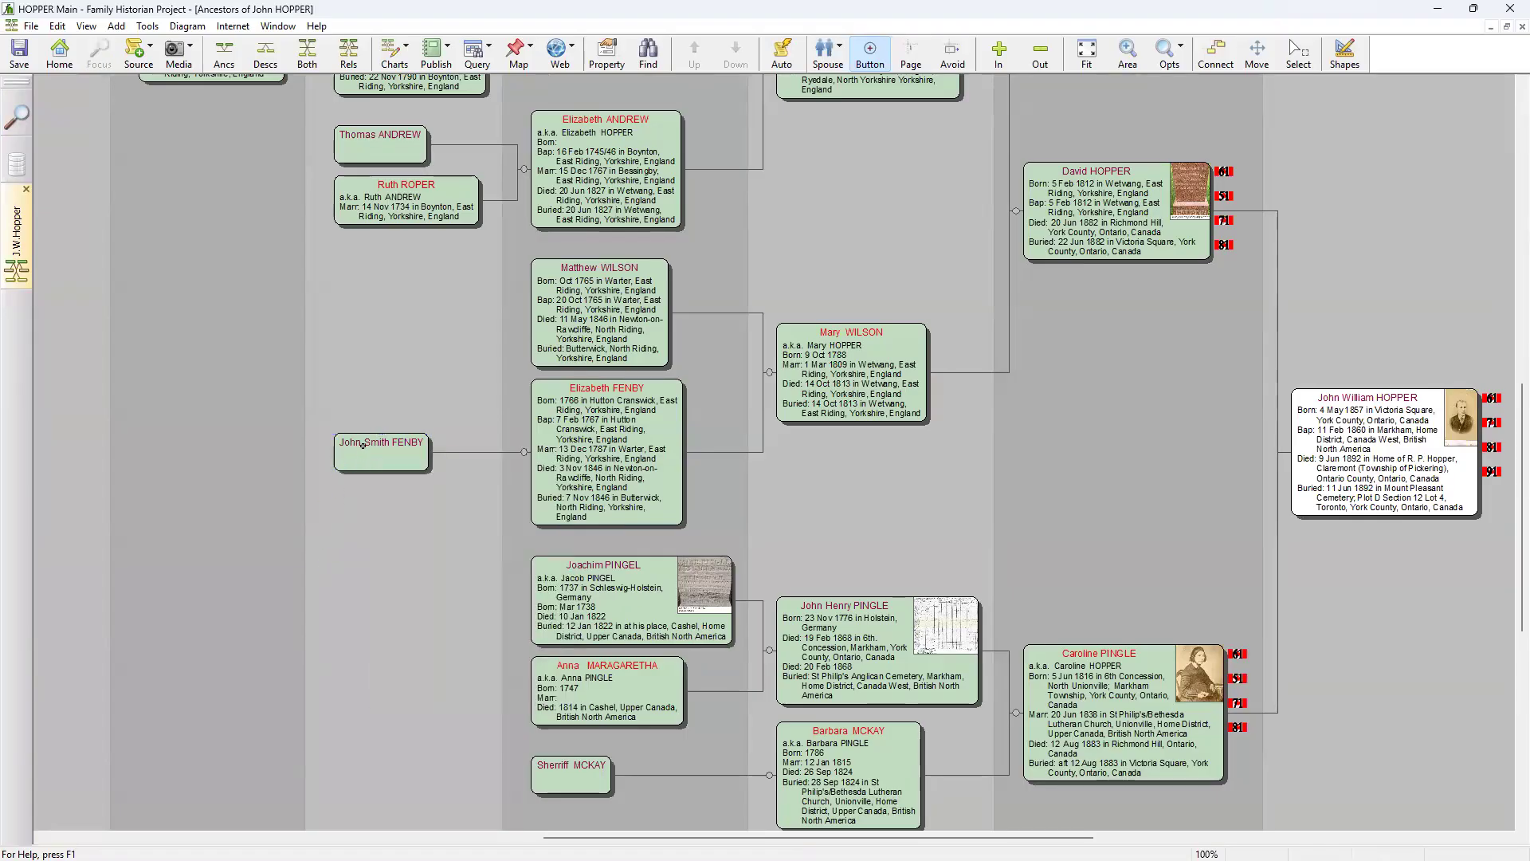
click(363, 445)
key(shift+F10)
click(916, 540)
- Return to the root person in the Focus Window and follow the paternal line back to the great-grandfather born in 1857
click(15, 114)
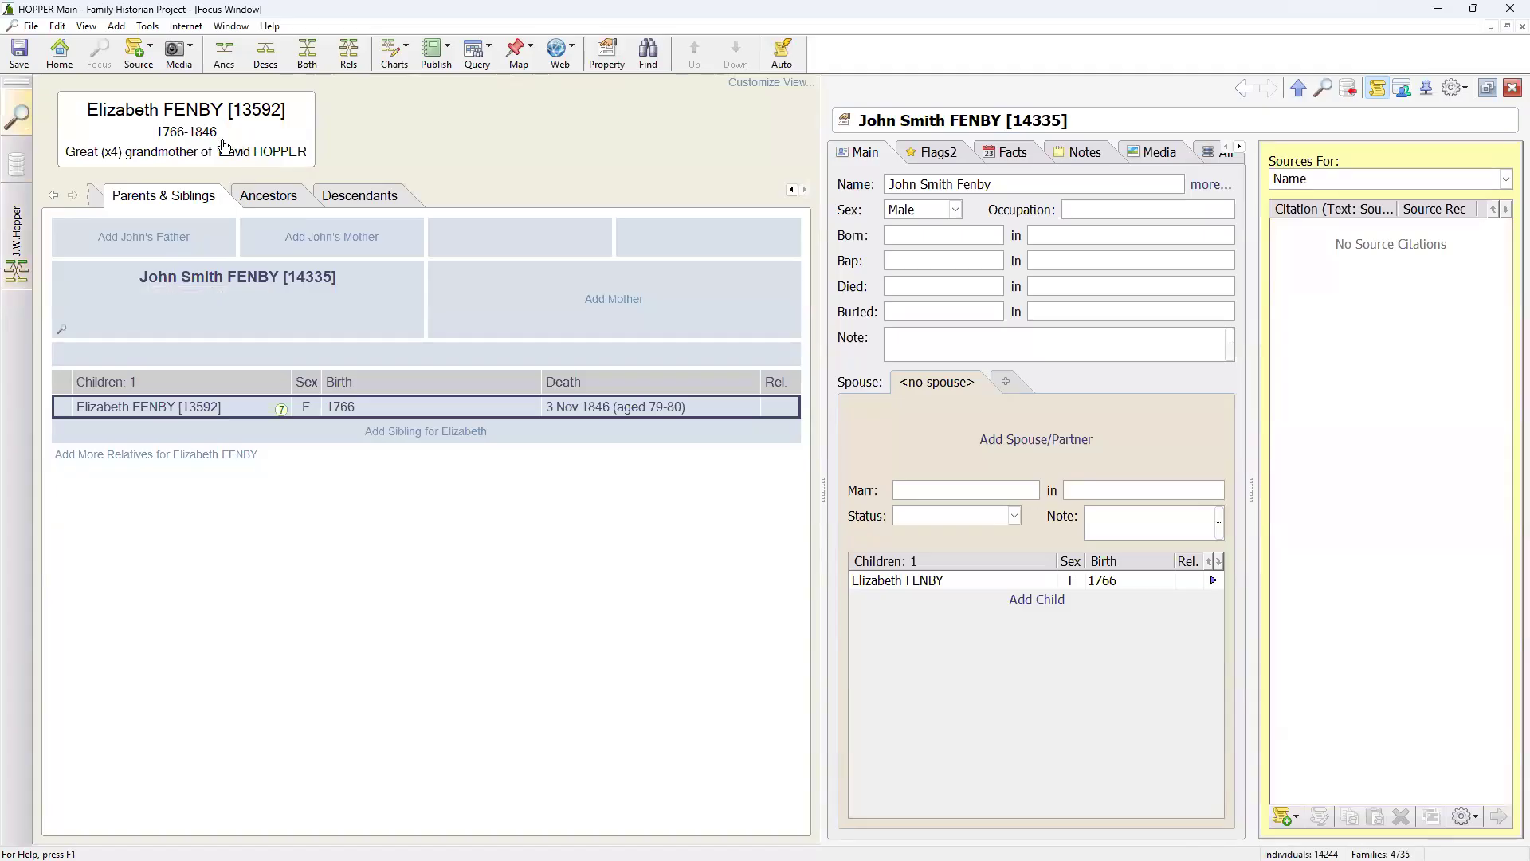
click(58, 51)
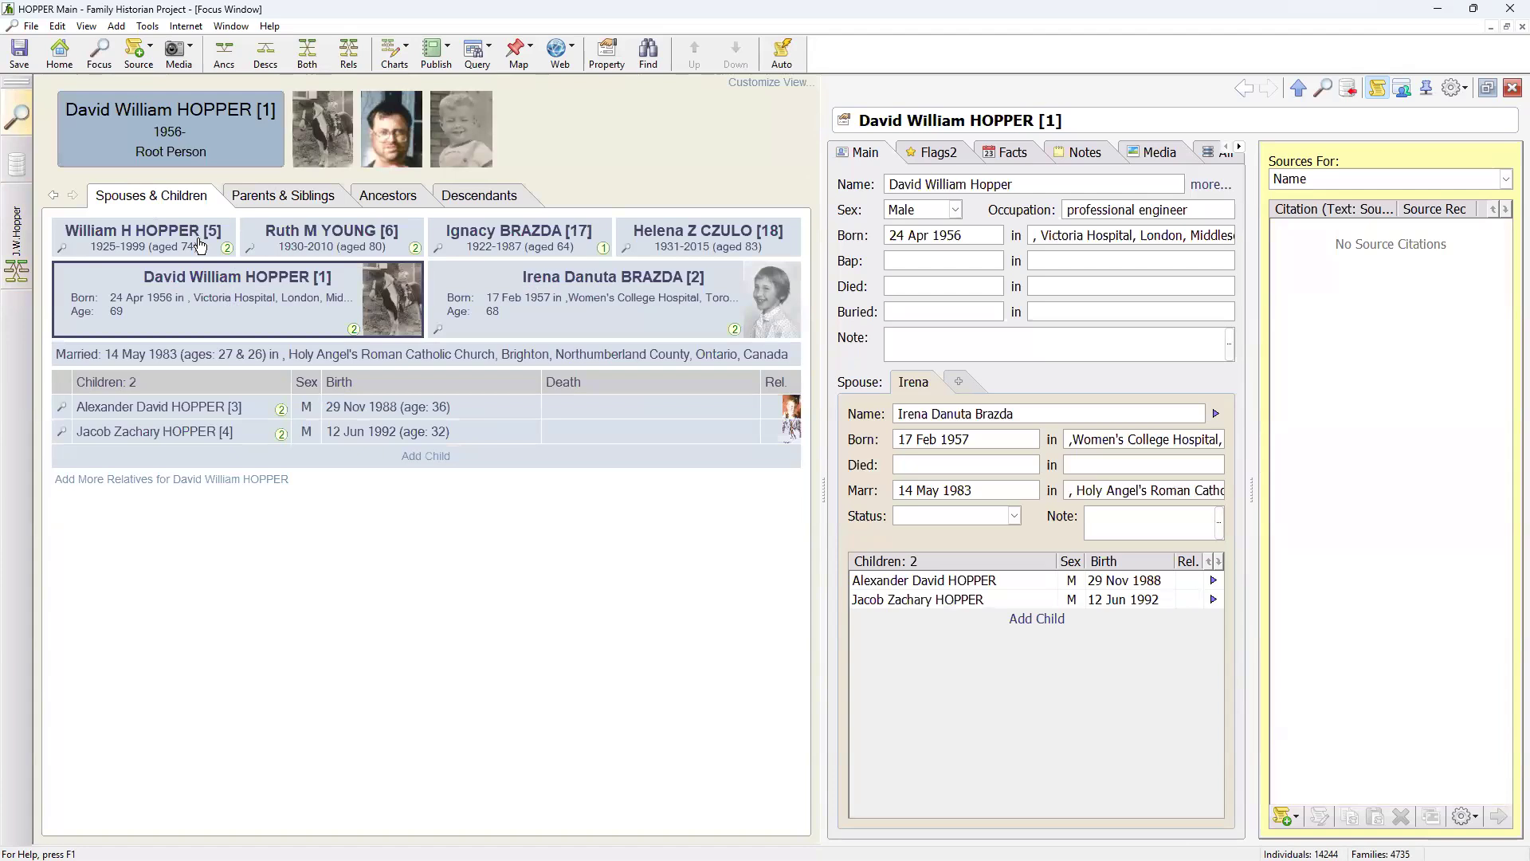
double_click(143, 239)
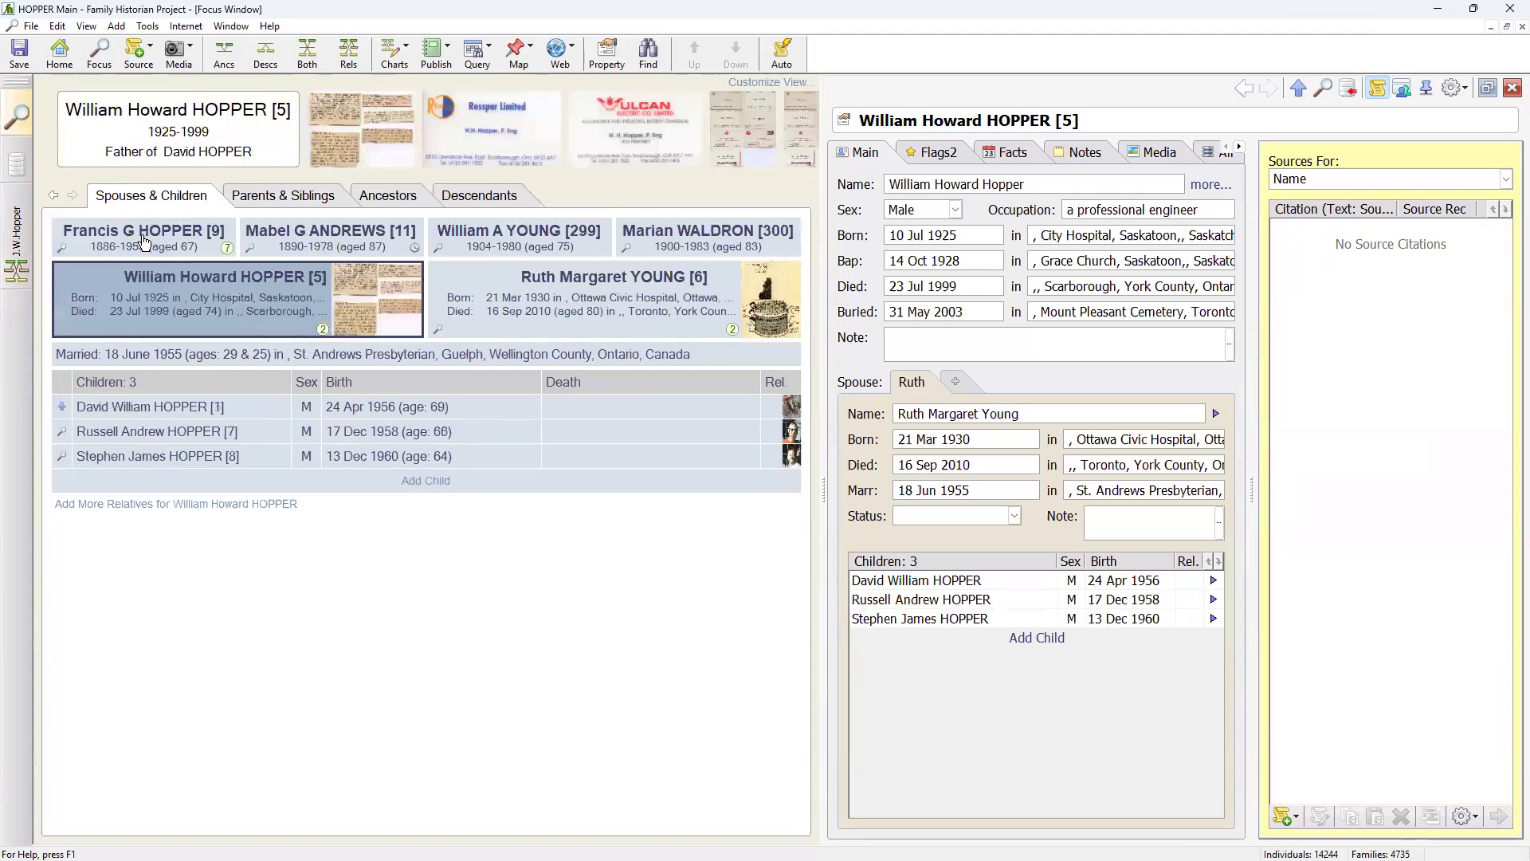
double_click(143, 239)
click(145, 239)
double_click(143, 238)
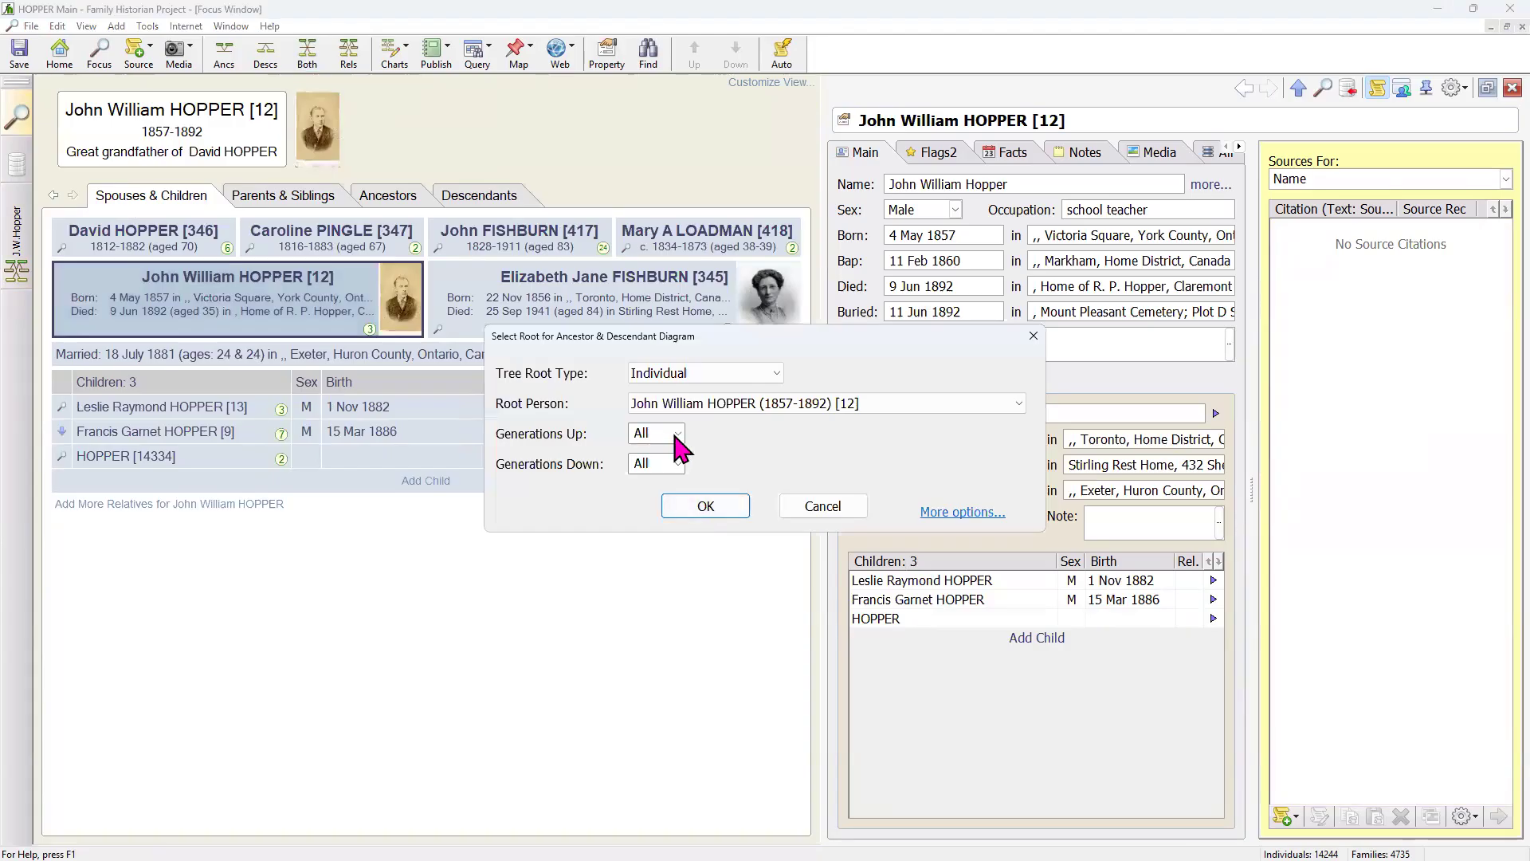
- Create an ancestor and descendant diagram for the great-grandfather with 3 generations up and 3 generations down
click(652, 484)
click(674, 463)
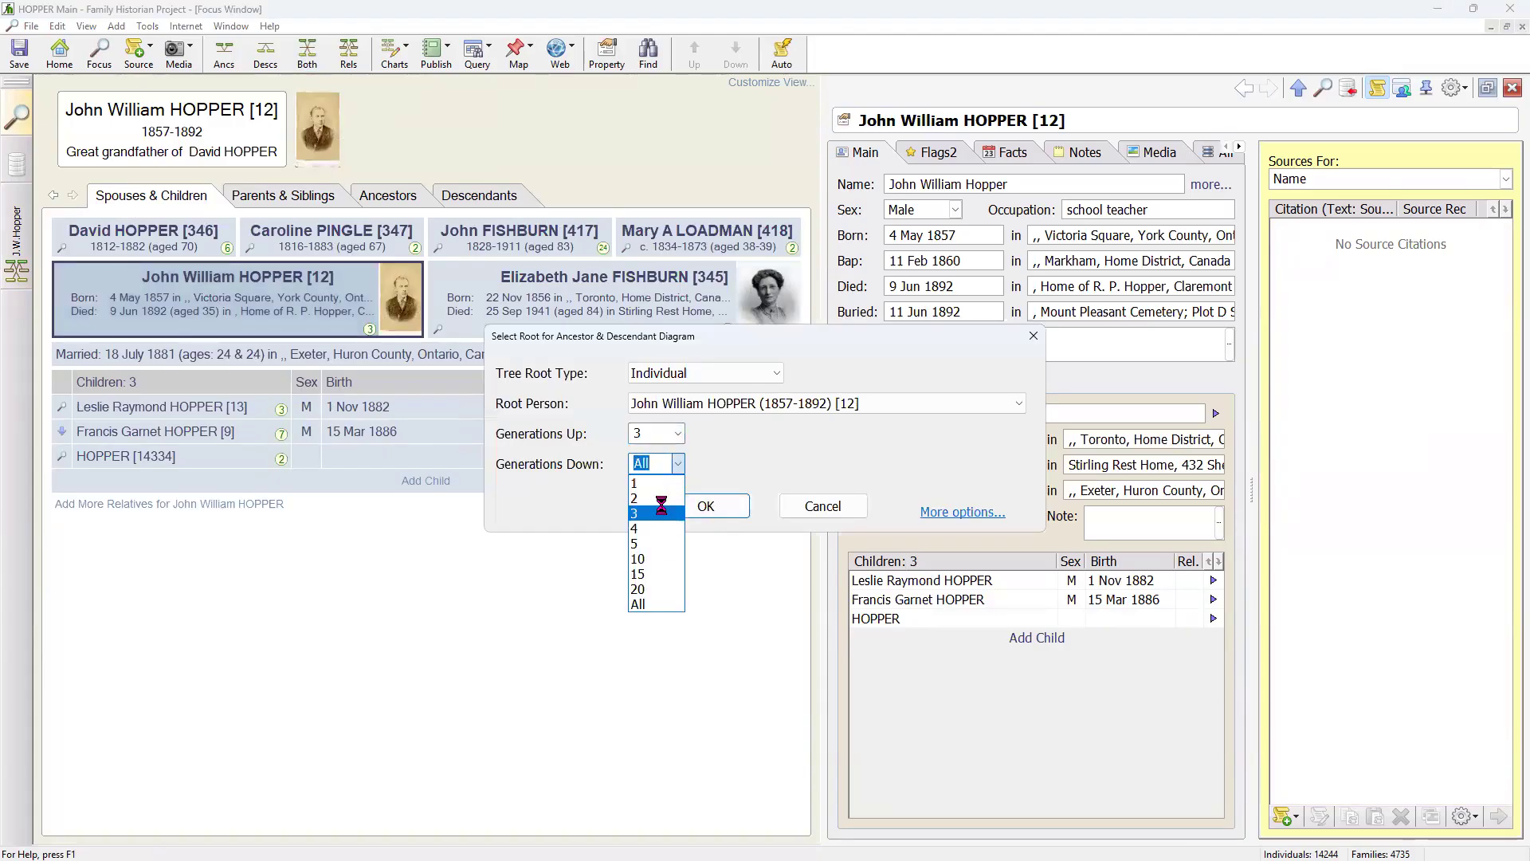
key(Return)
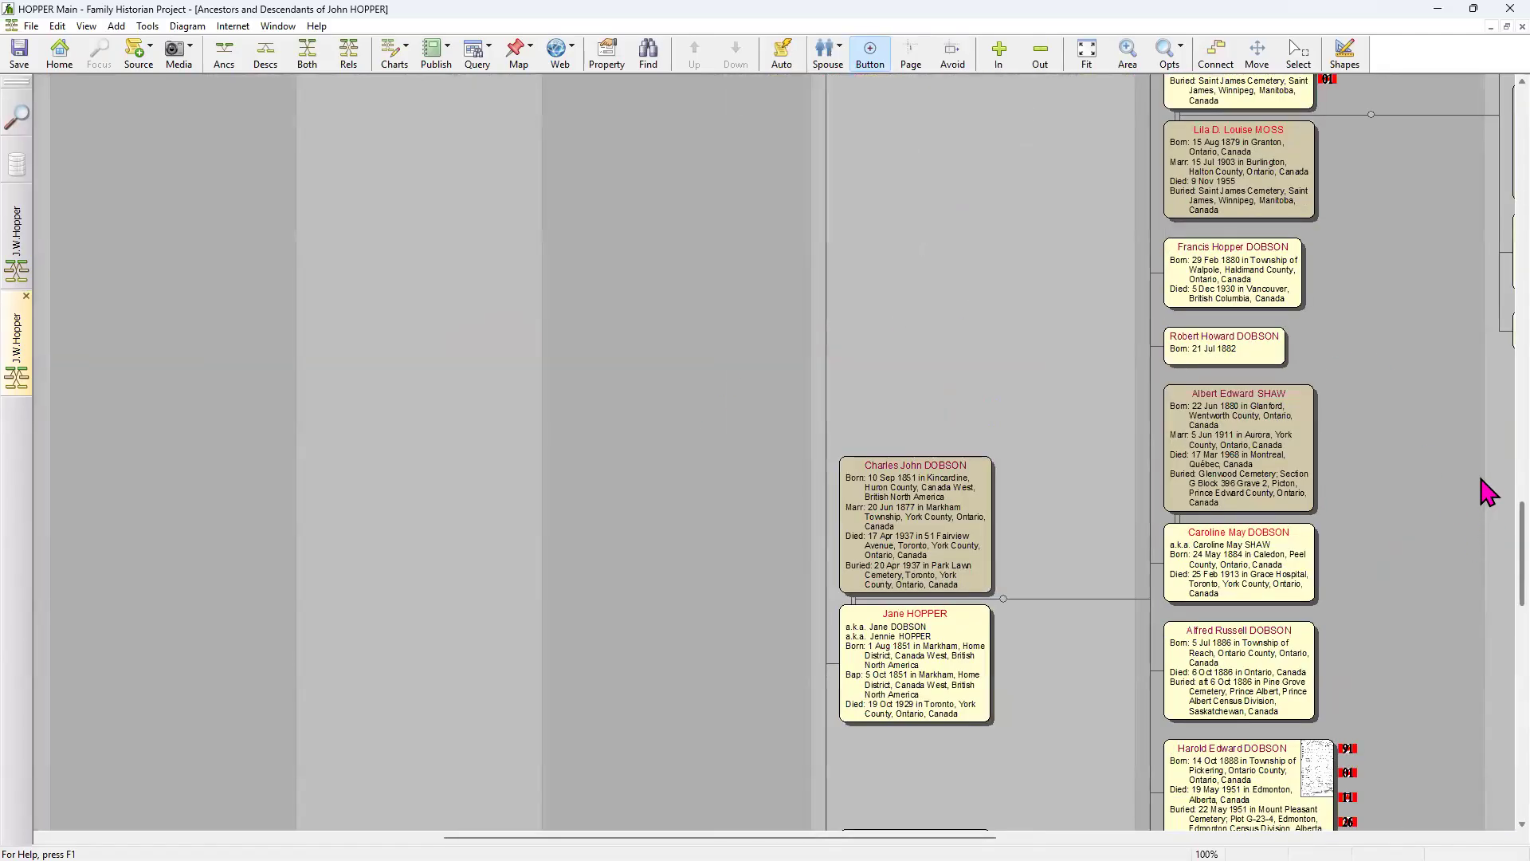
- Examine the ancestors and descendants laid out across the combined diagram
scroll(1489, 488, up, 10)
scroll(765, 451, down, 10)
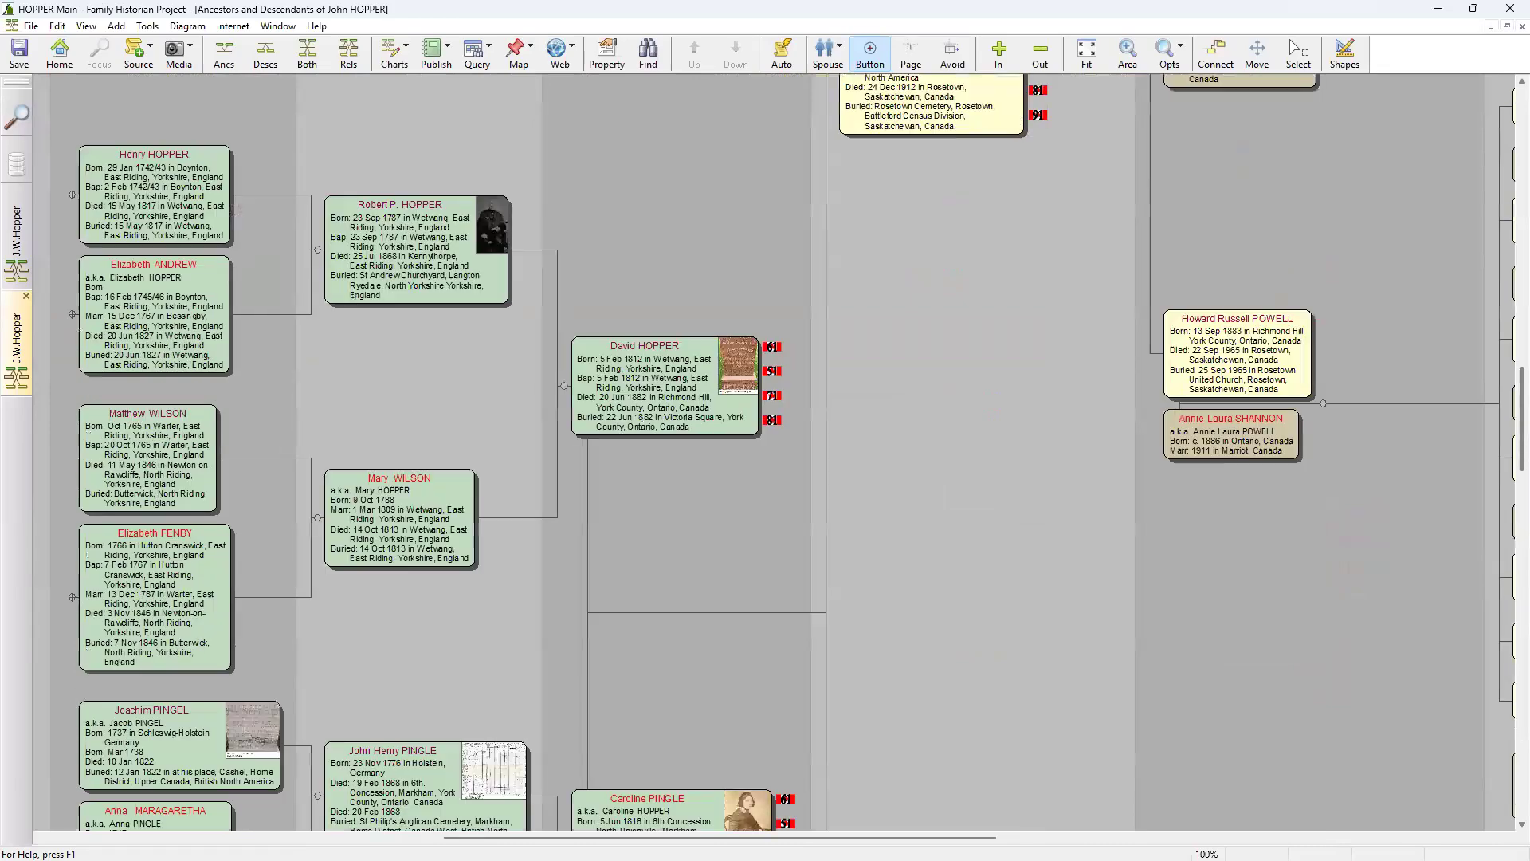
scroll(1175, 453, down, 10)
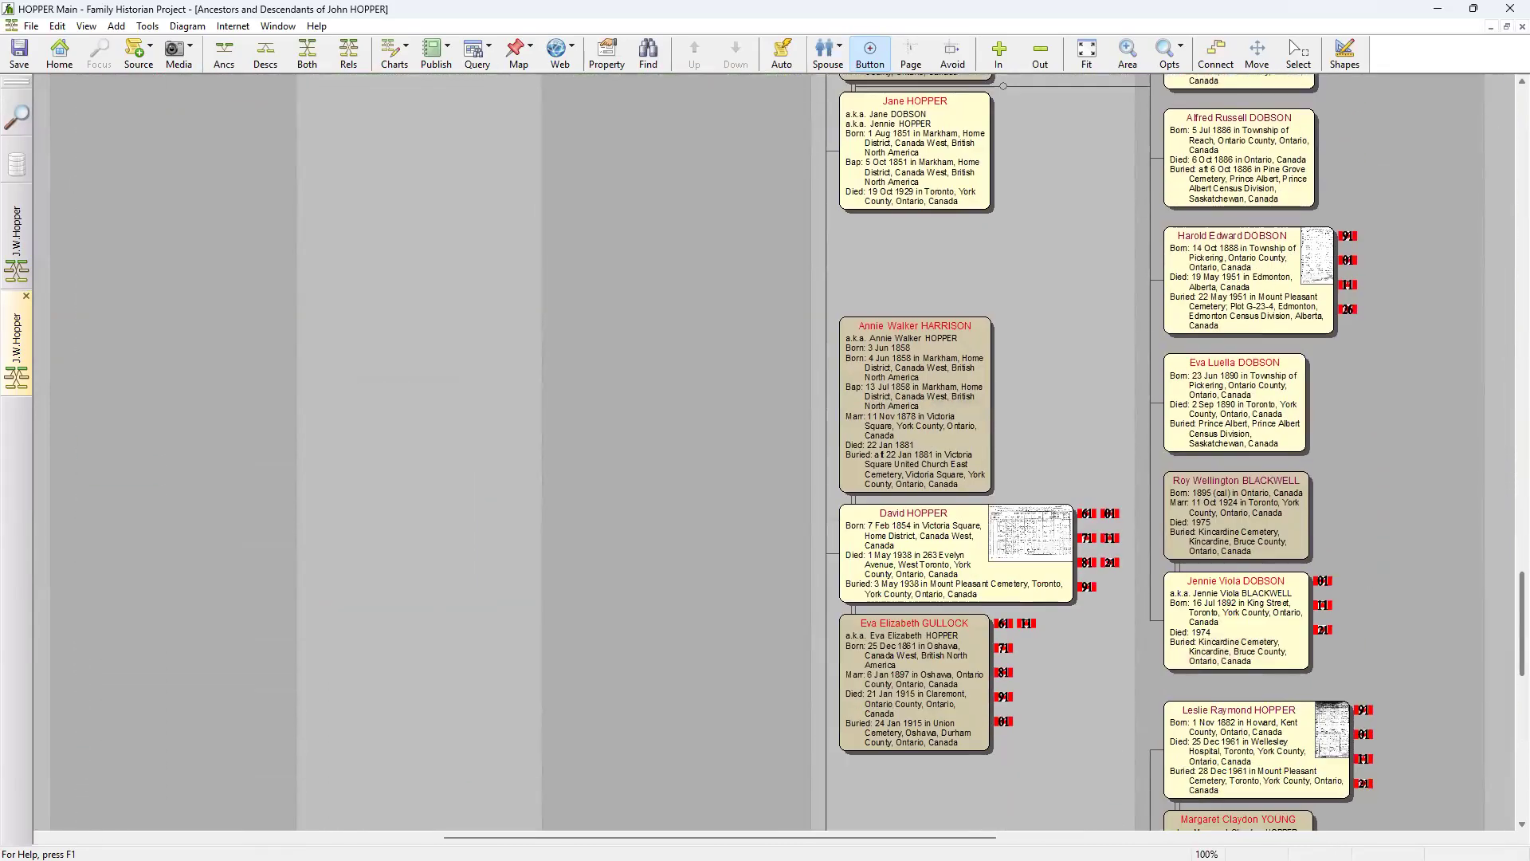
scroll(1176, 452, up, 12)
scroll(765, 450, up, 5)
scroll(765, 450, down, 5)
scroll(765, 450, up, 8)
scroll(1120, 393, down, 1)
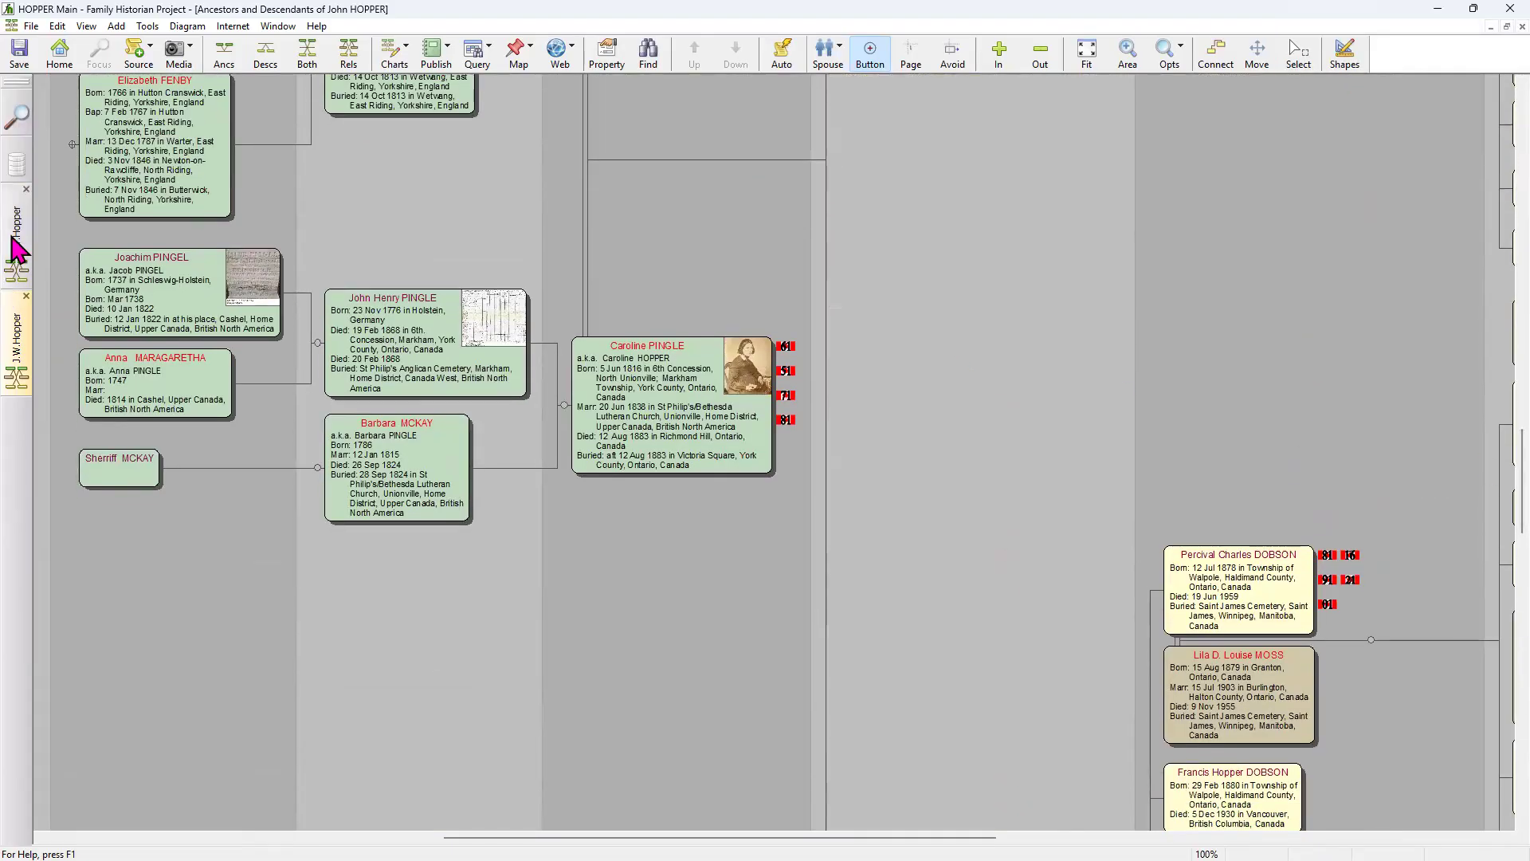
- Return to the Focus Window and create an All Relatives + Indirect Relatives diagram for the great-grandfather
click(19, 127)
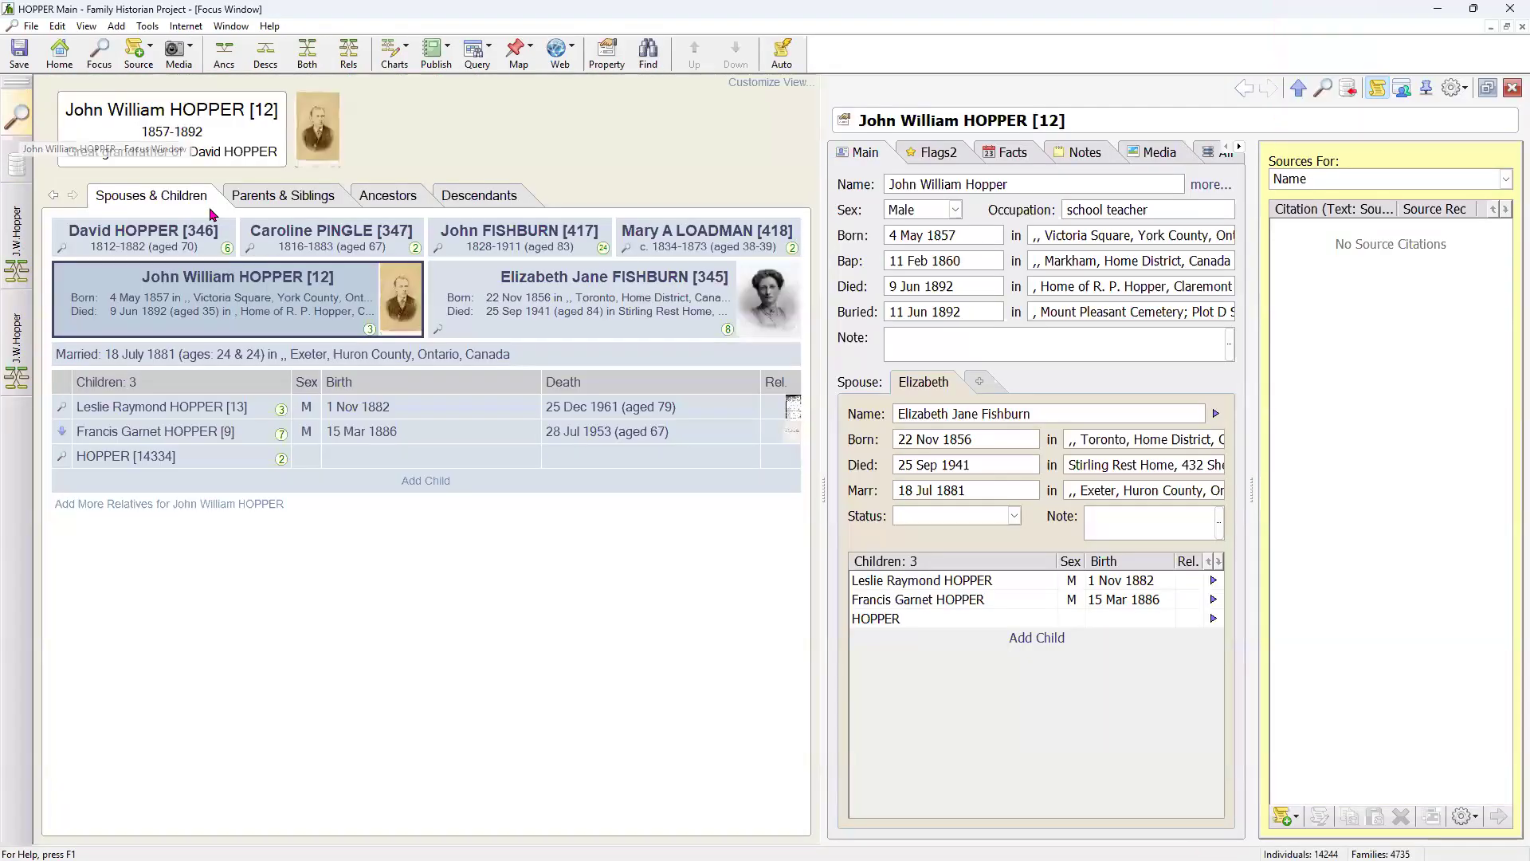
click(404, 51)
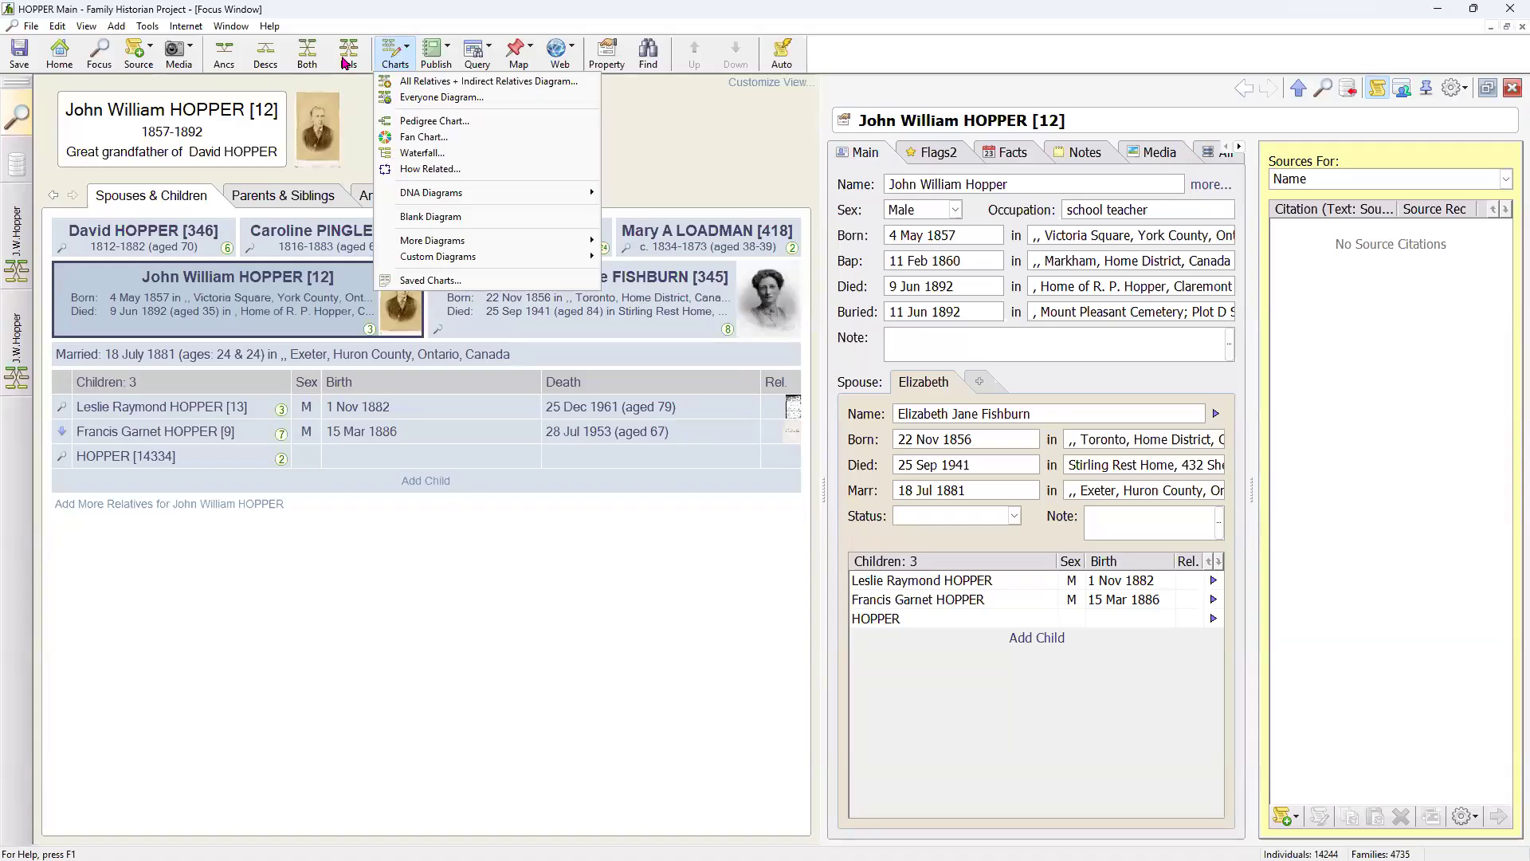
click(479, 83)
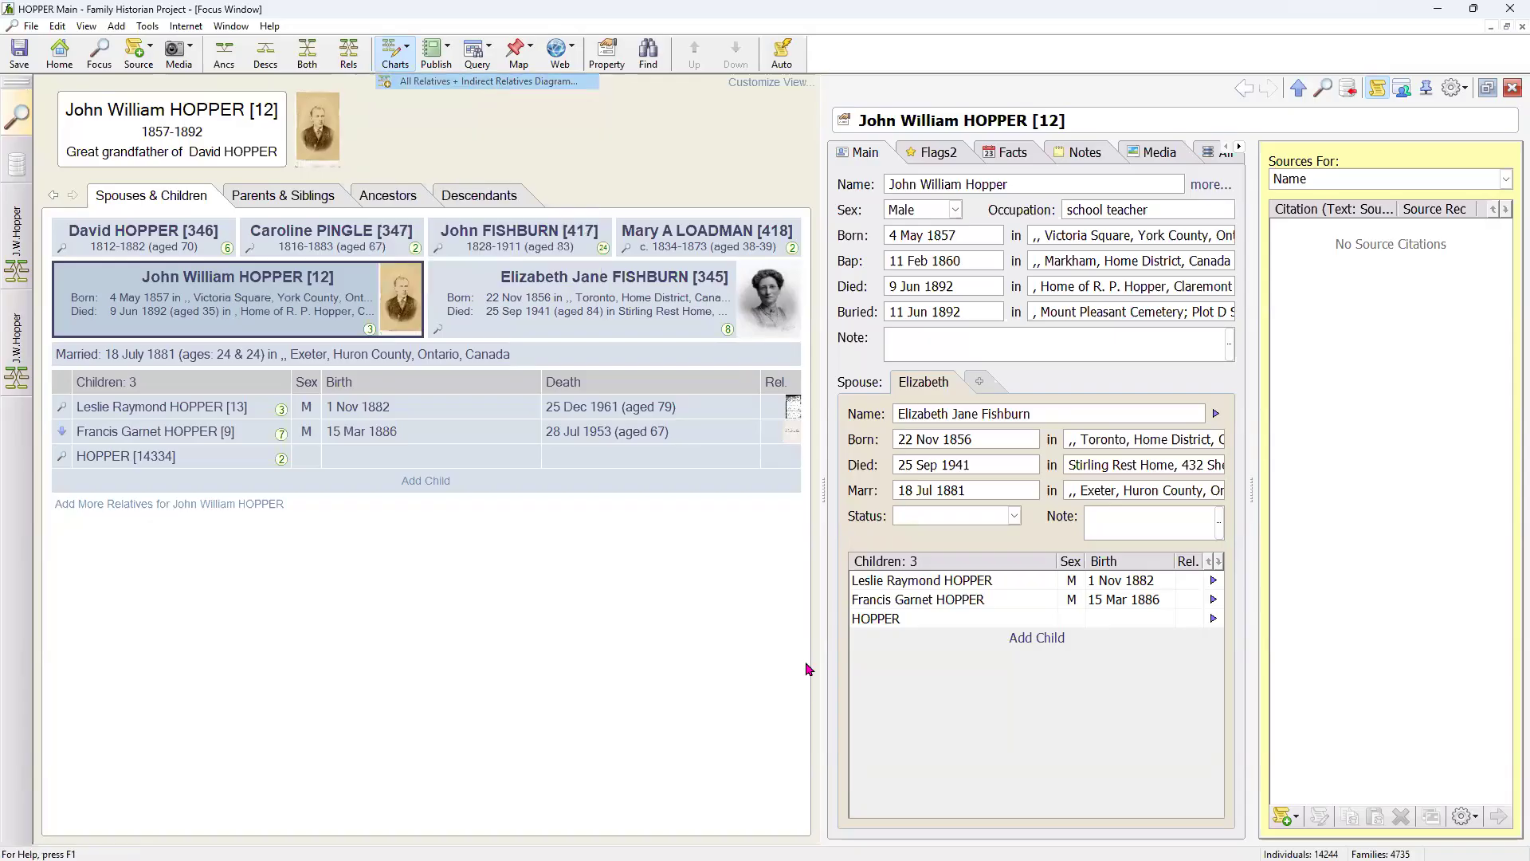
click(731, 472)
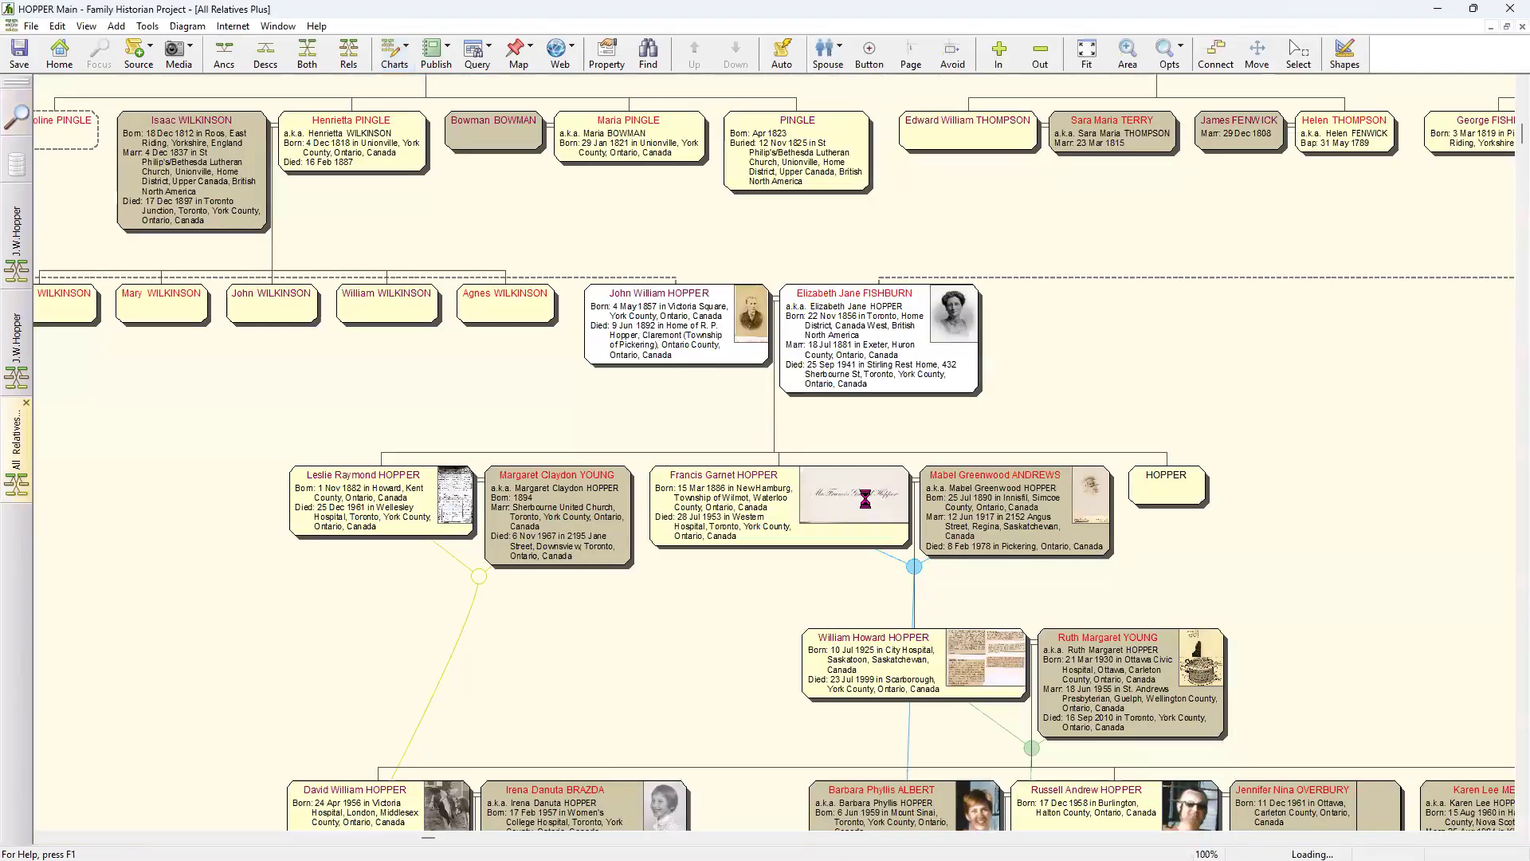
- Examine the spouses, in-law families and distant ancestor branches laid out across the all-relatives diagram
click(1137, 542)
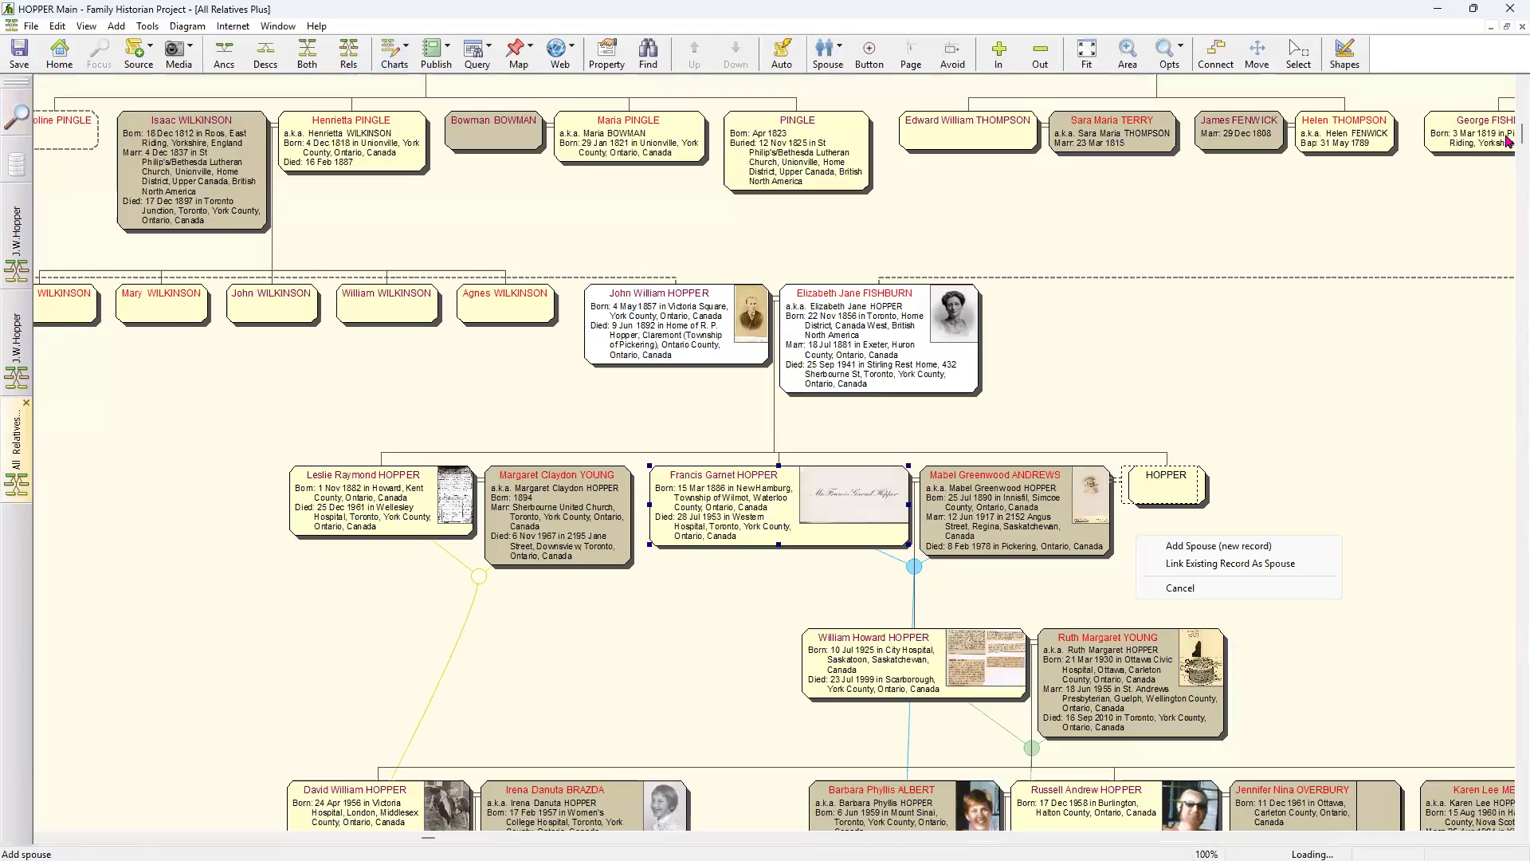
scroll(1508, 141, down, 15)
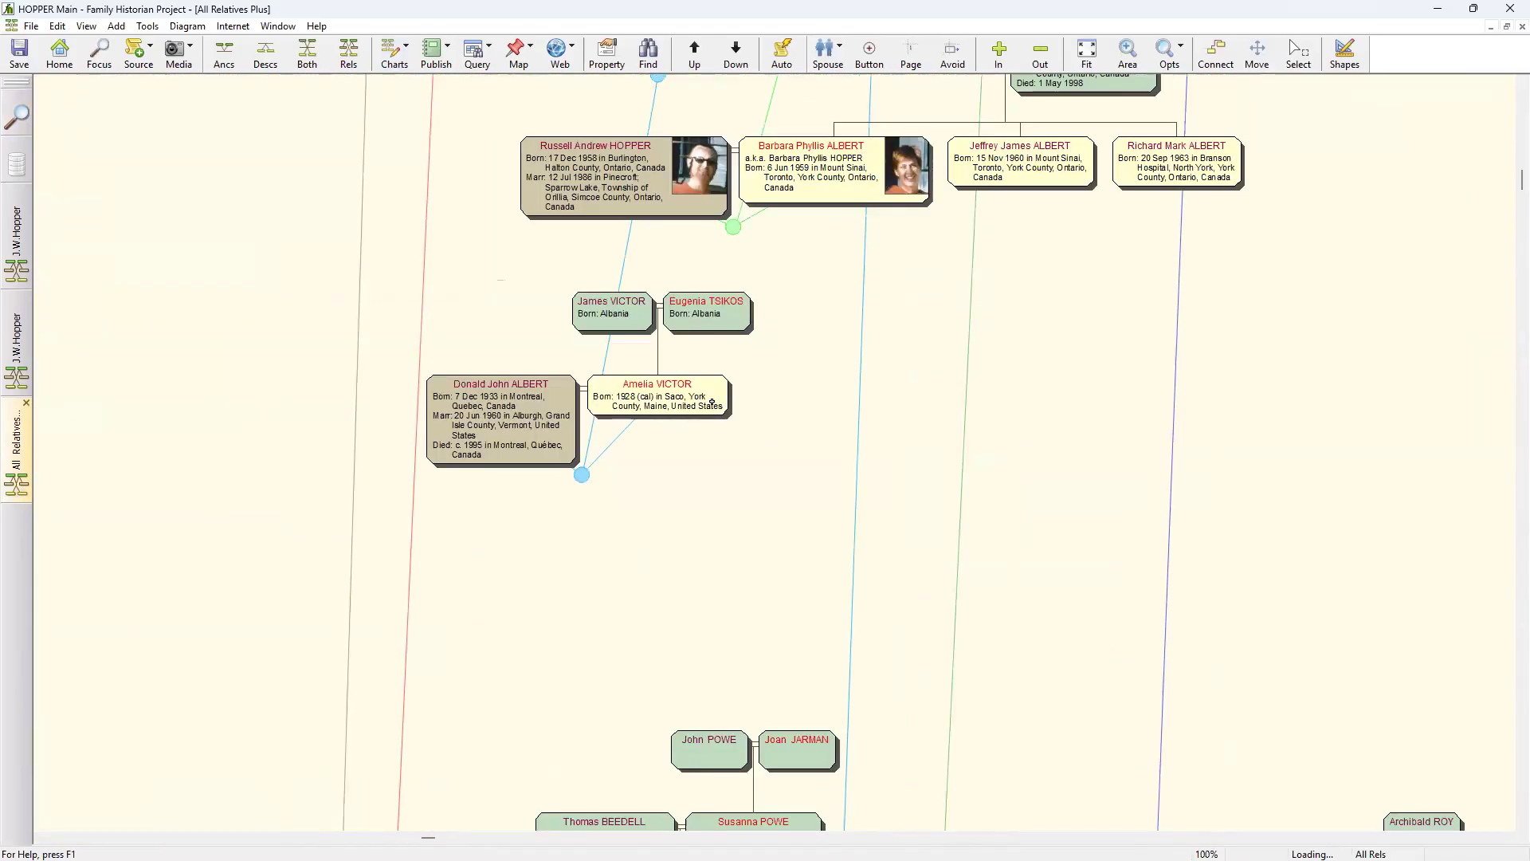
scroll(874, 360, up, 1)
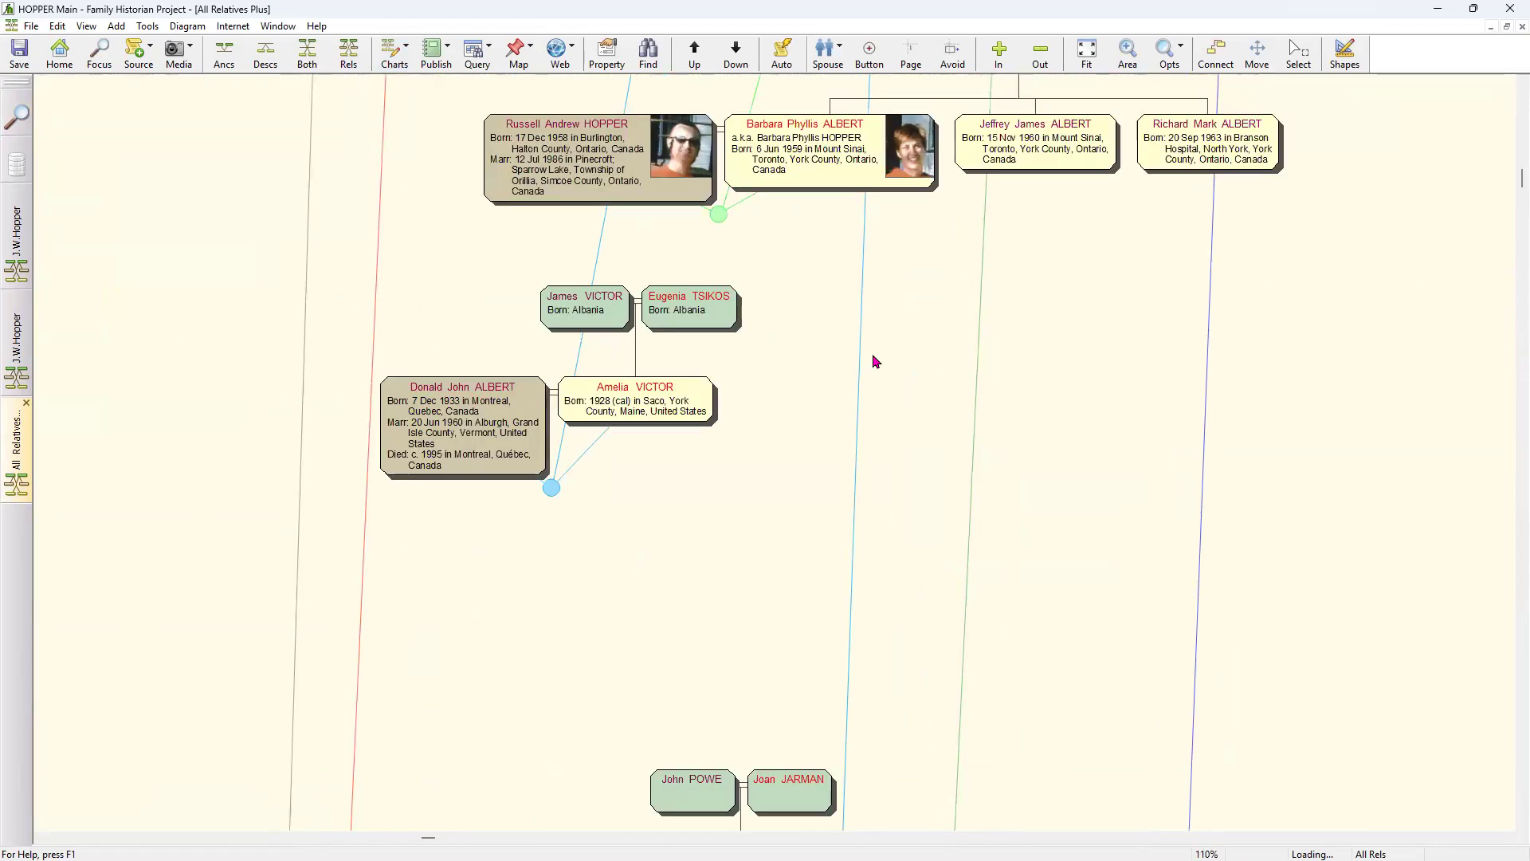
scroll(1509, 119, up, 5)
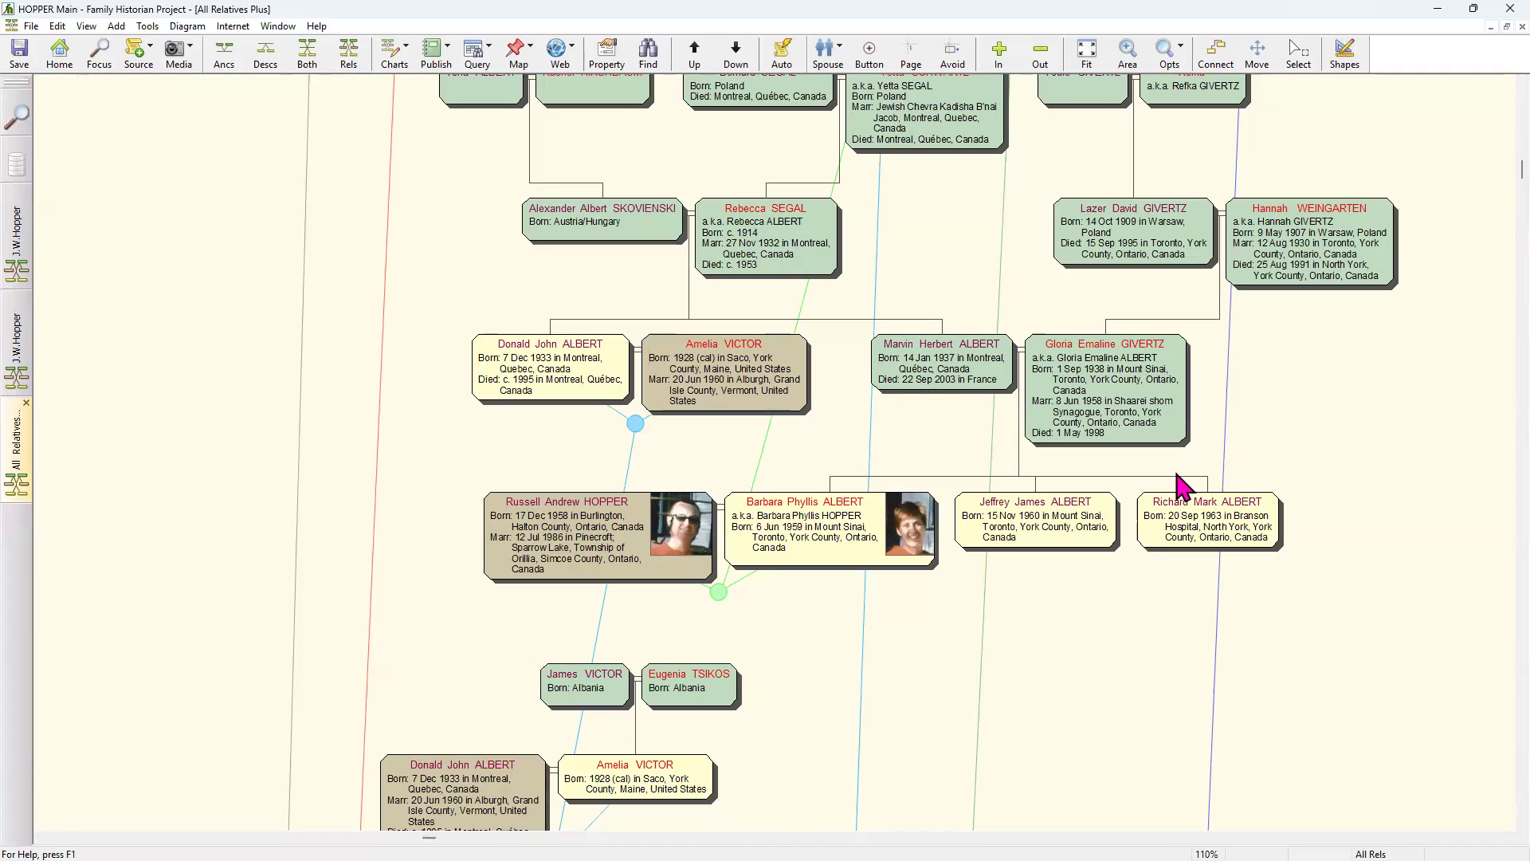
scroll(1481, 101, up, 4)
scroll(1481, 102, up, 10)
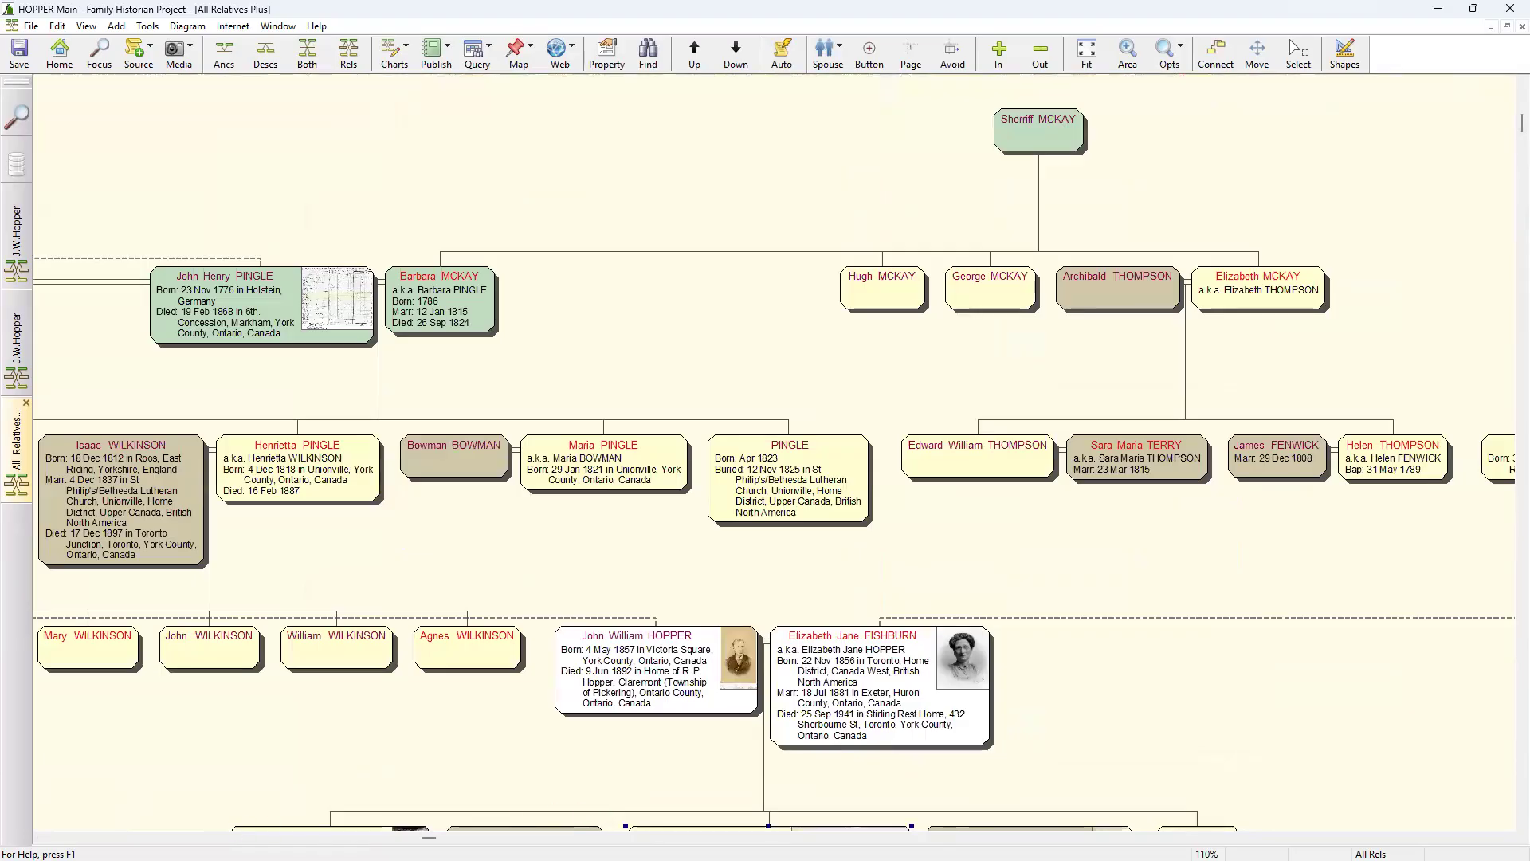
scroll(391, 824, left, 15)
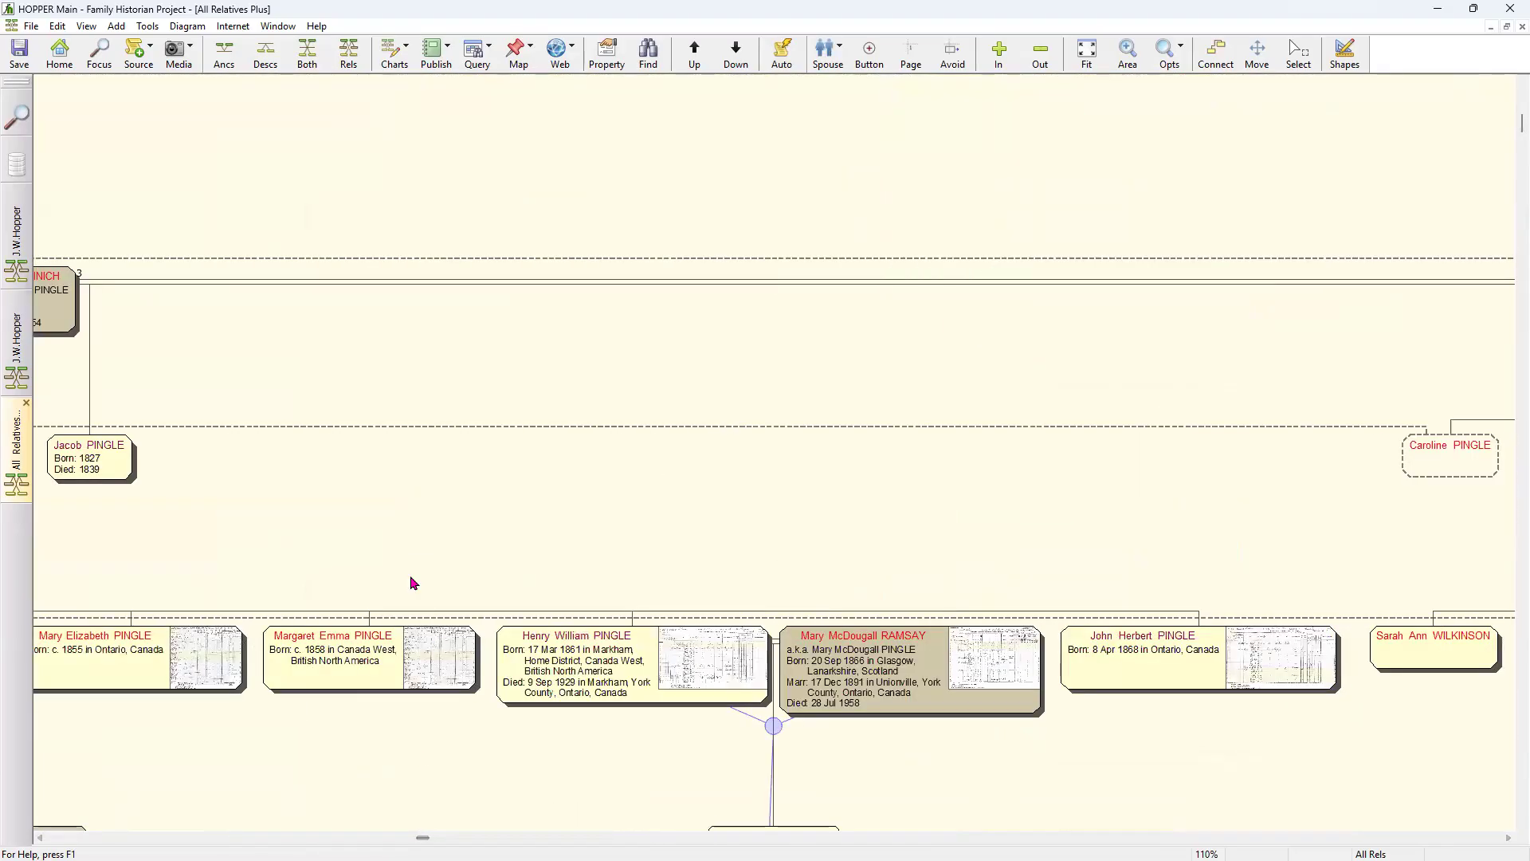
- Close the open diagrams and review the chart types available for the great-grandfather in the Focus Window
click(26, 408)
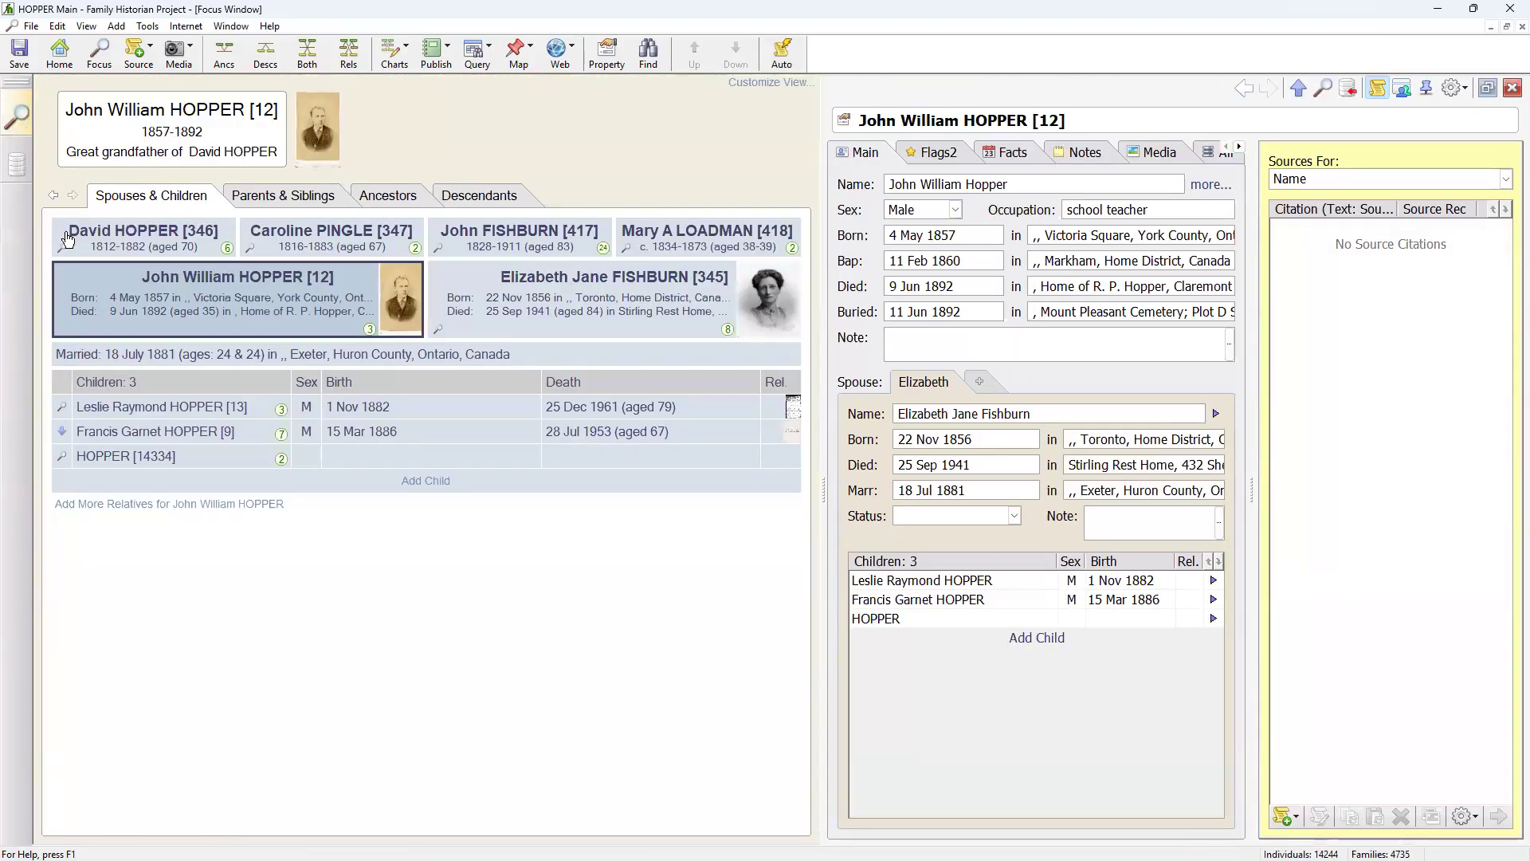
click(407, 50)
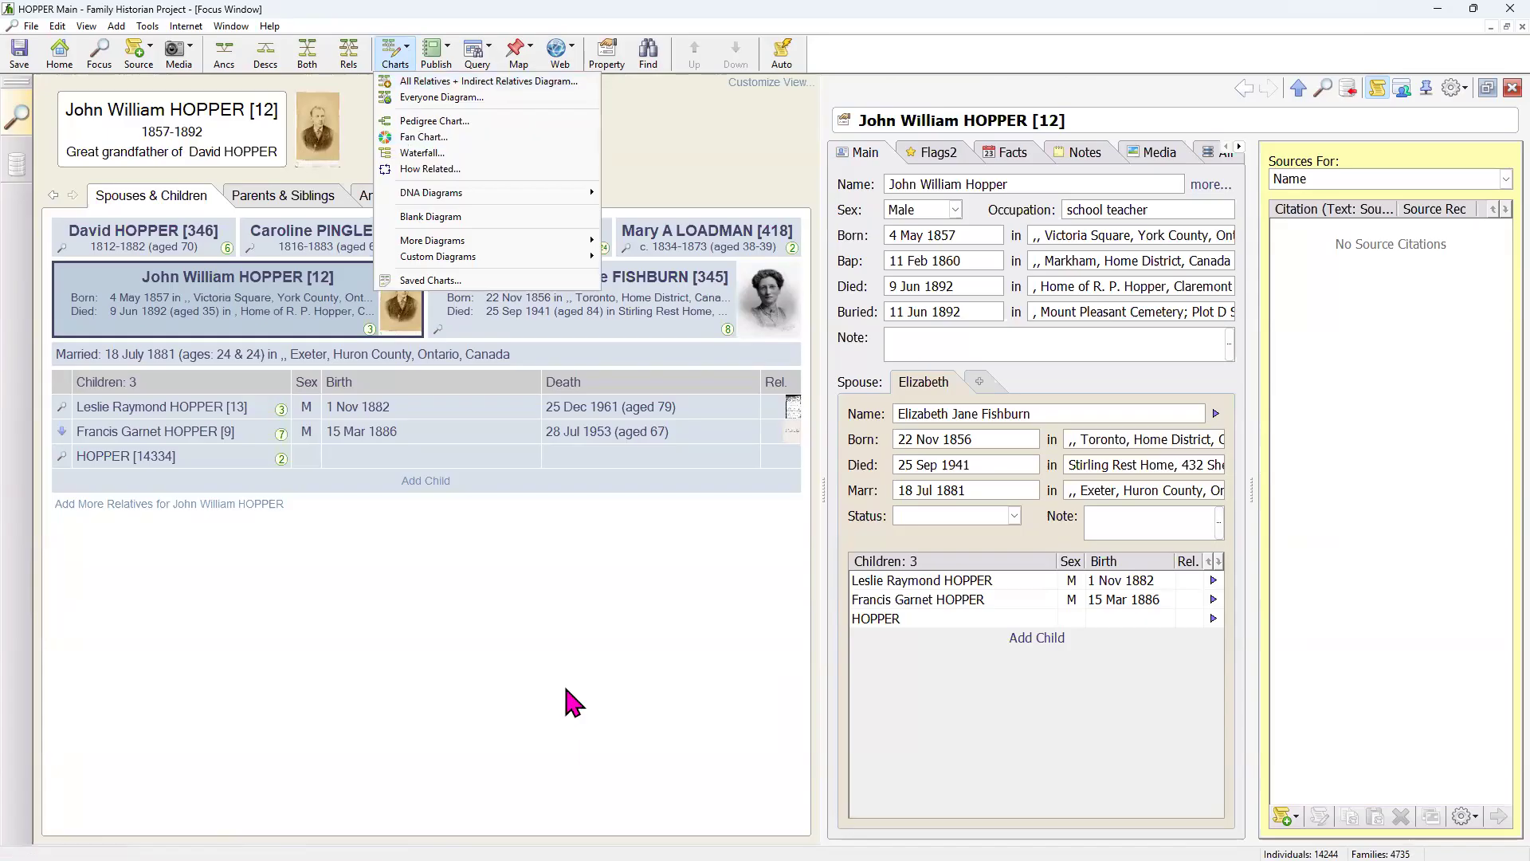
click(633, 593)
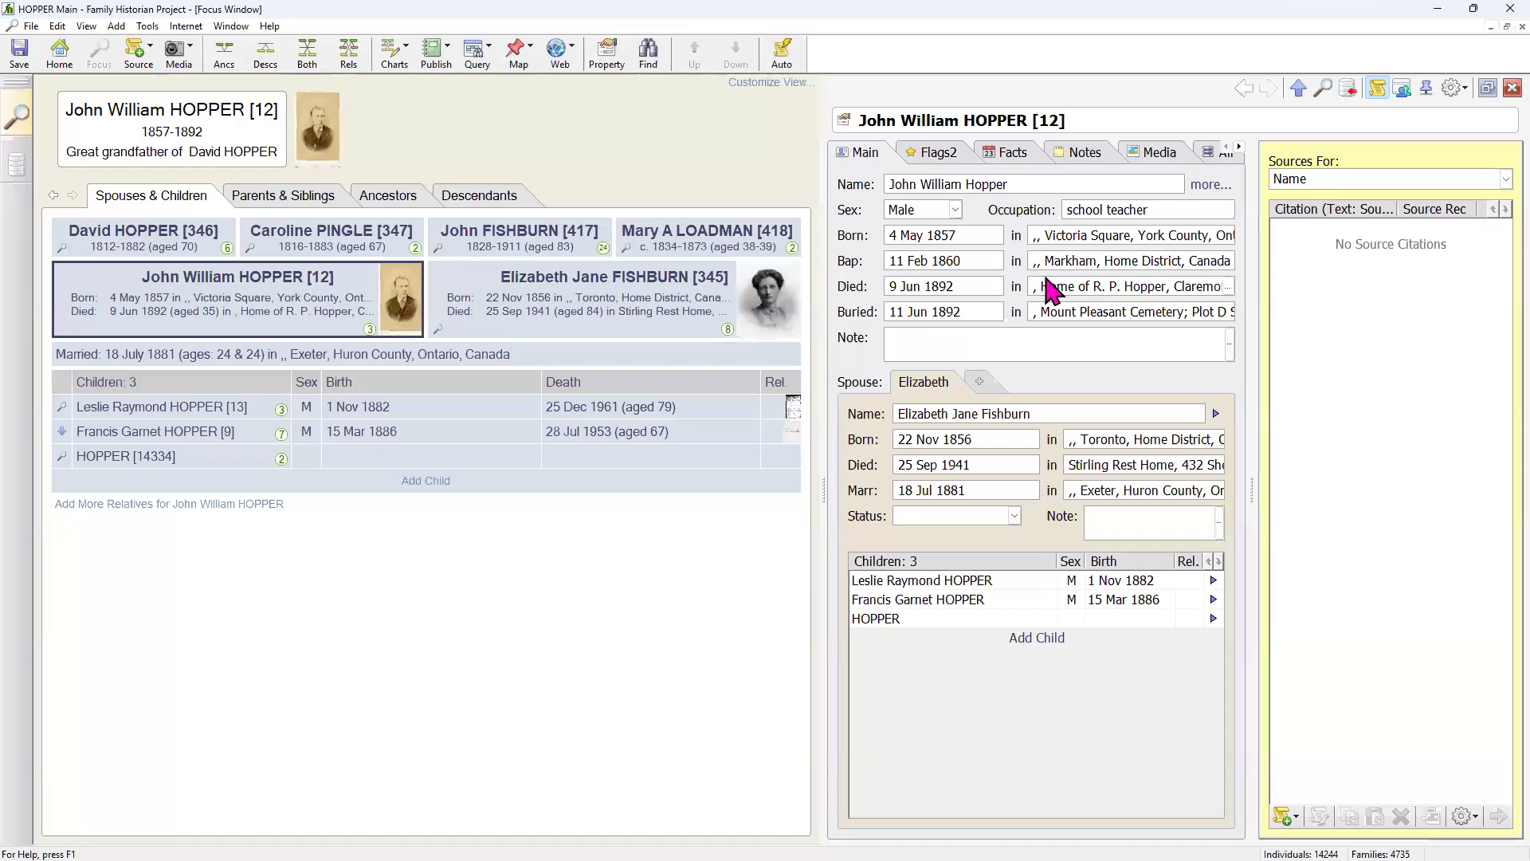
- Review the source citations and listed witnesses for the great-grandfather's birth fact, then return to his main details
click(1097, 235)
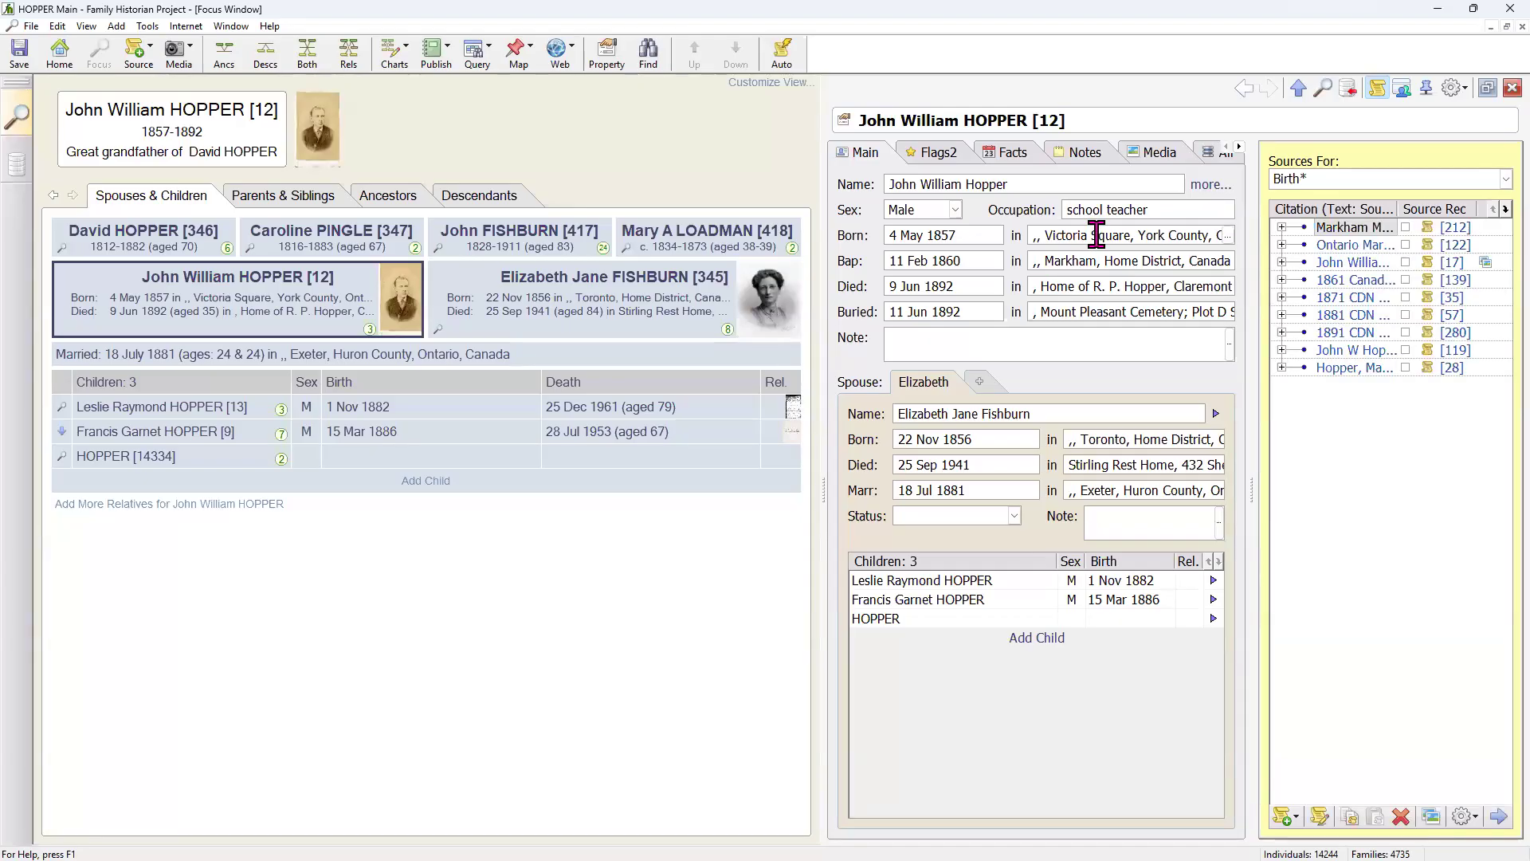
click(1013, 153)
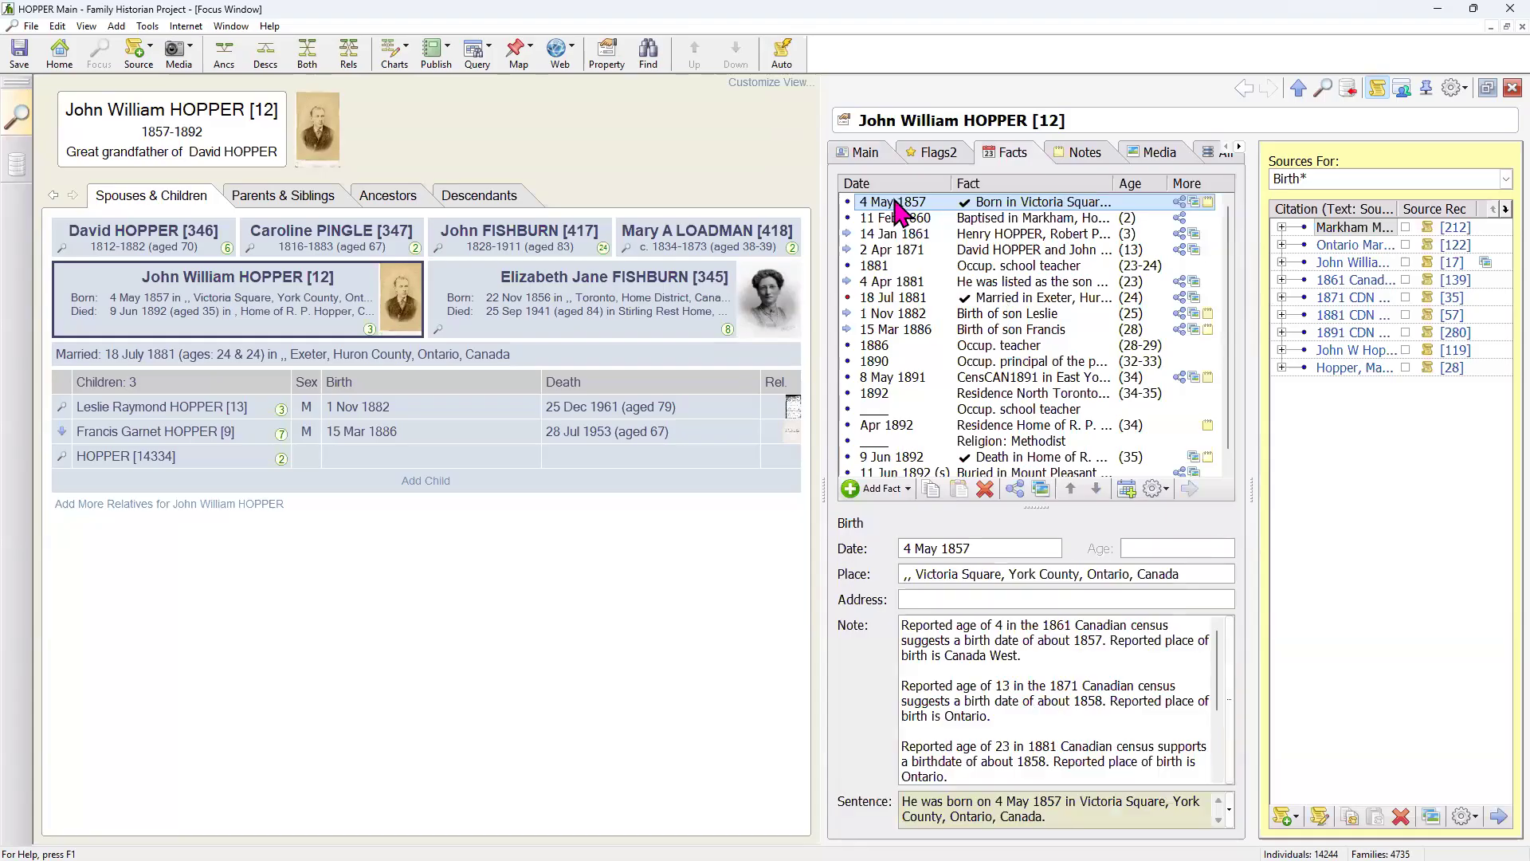
click(1179, 201)
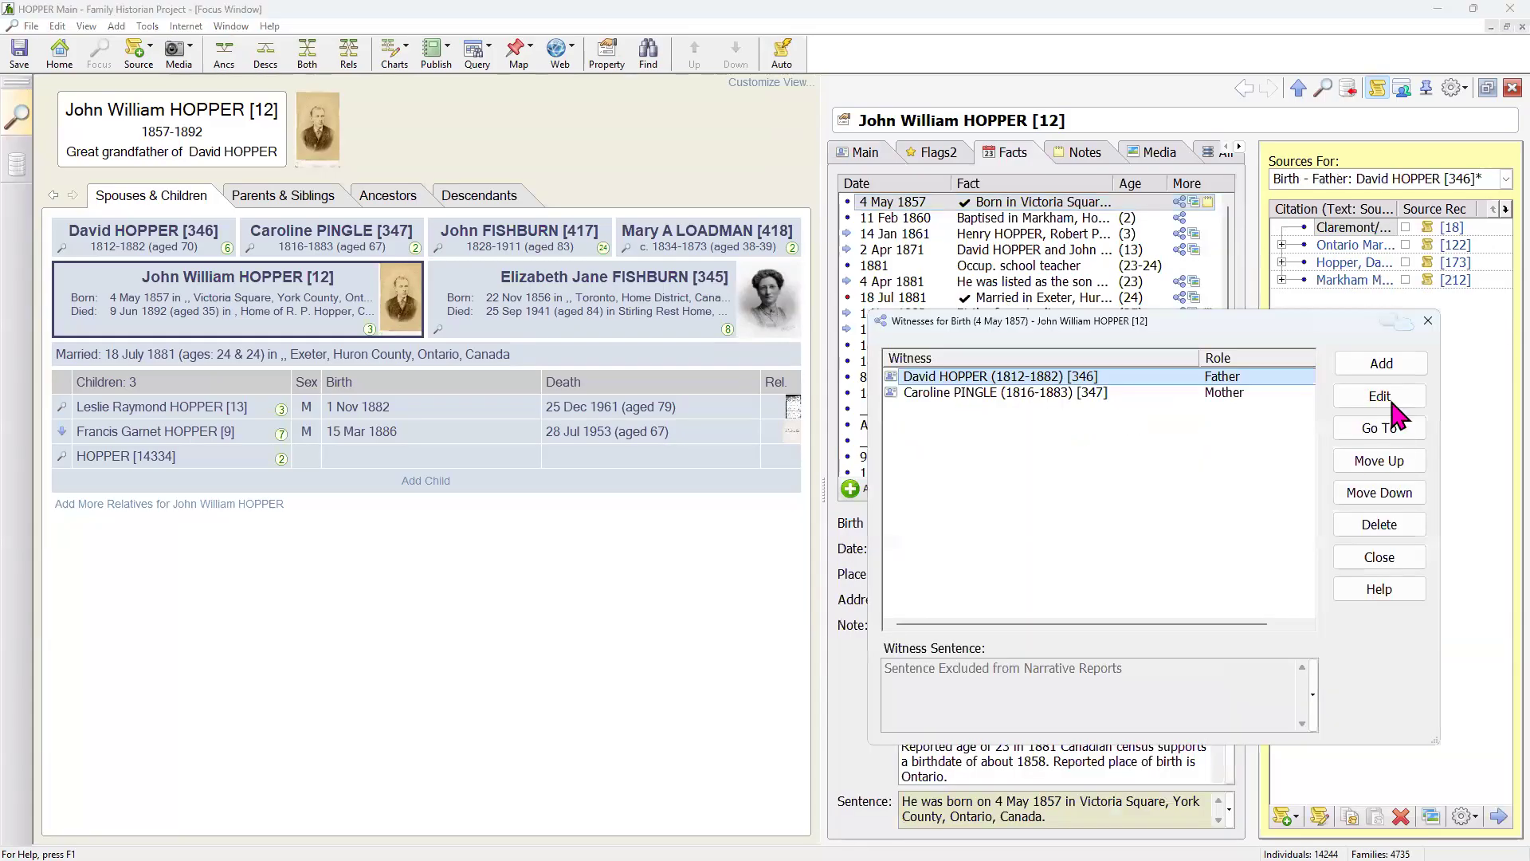
click(1399, 556)
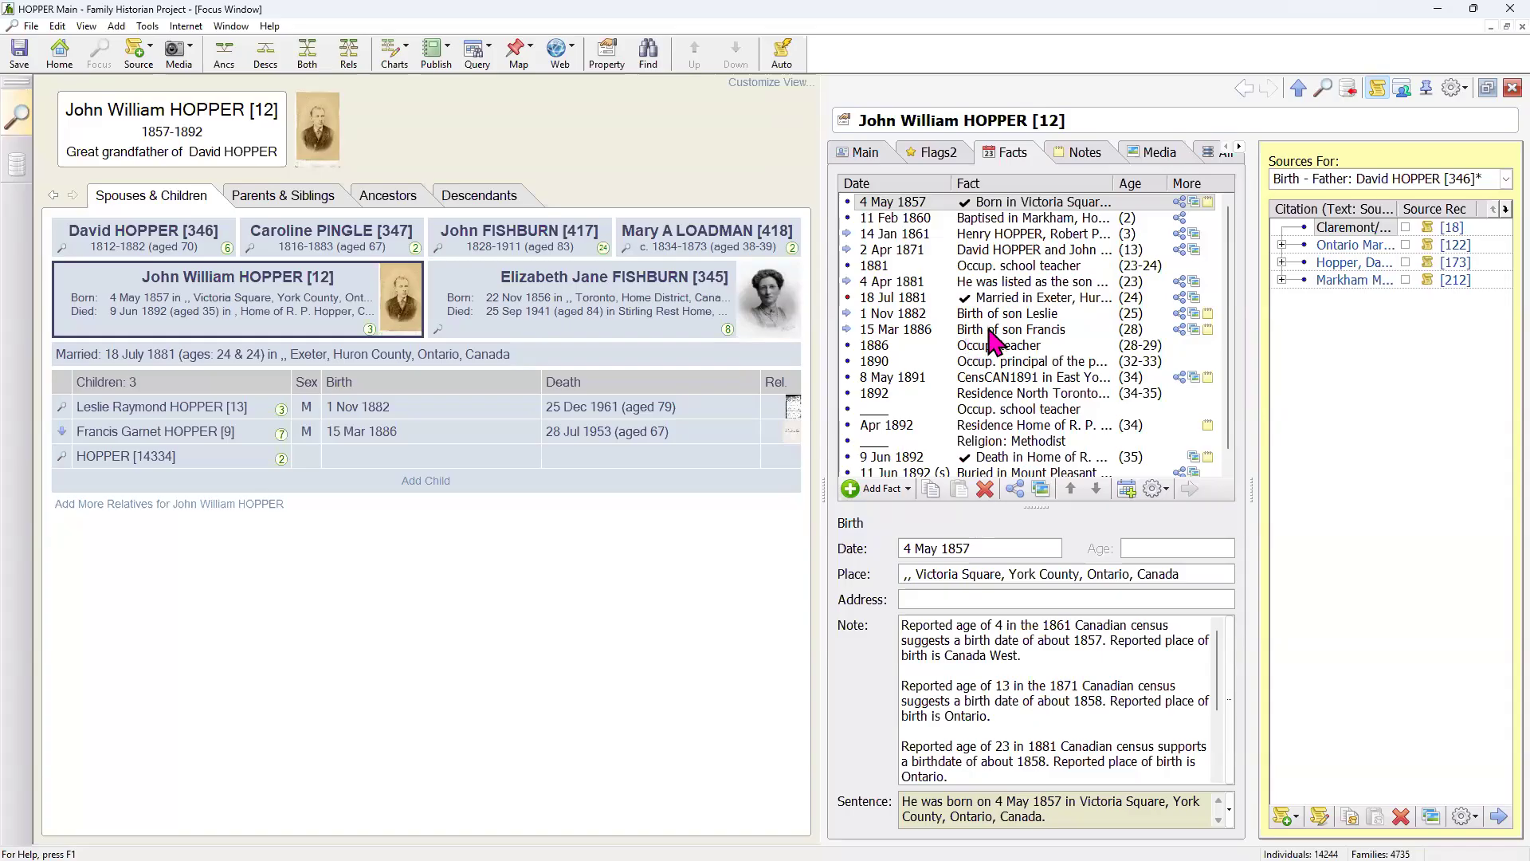
click(865, 154)
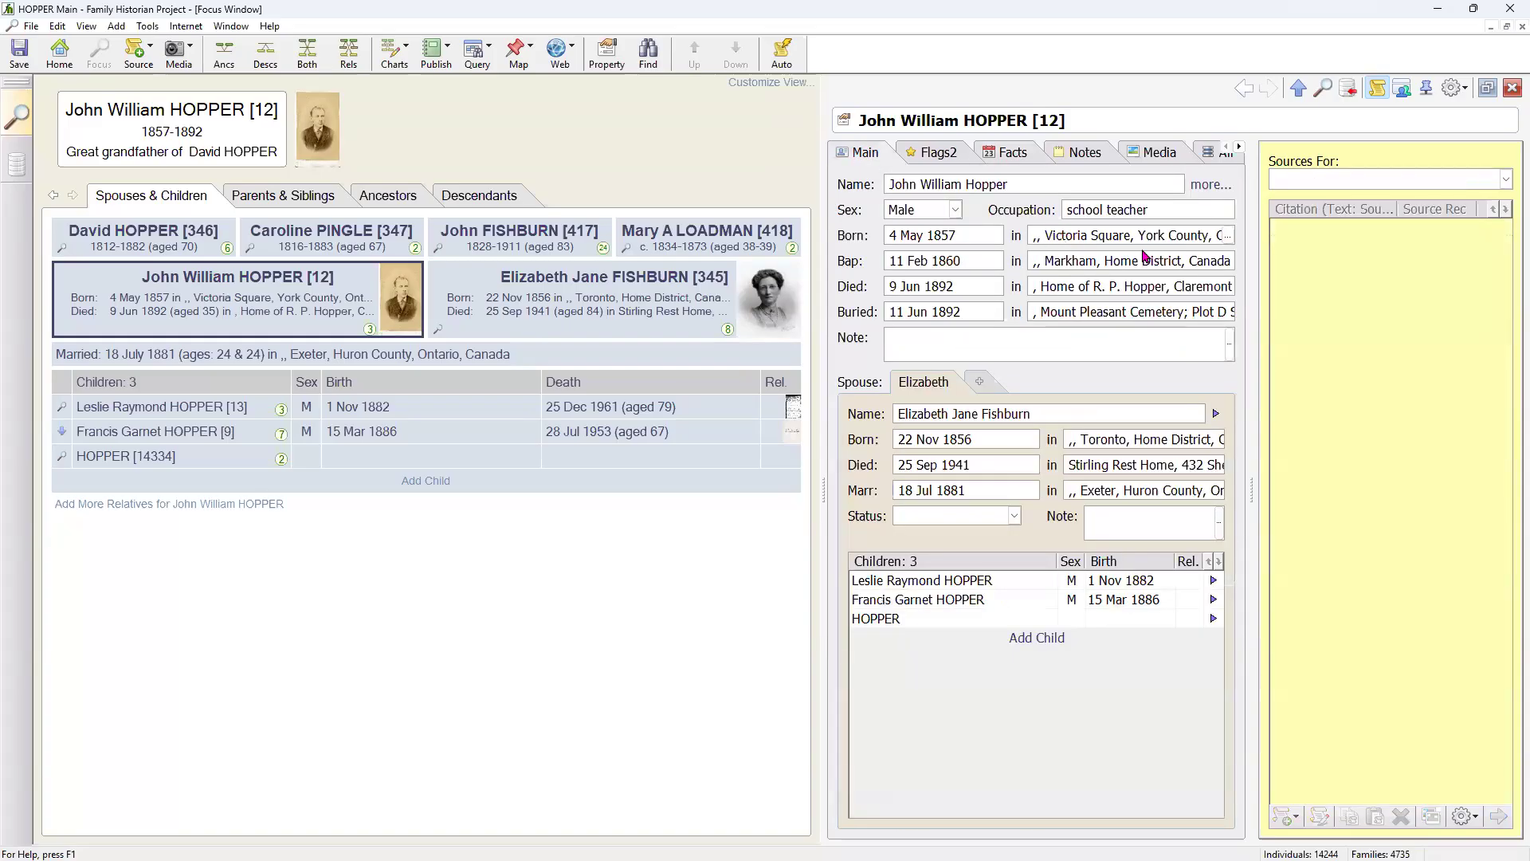
mouse_move(1231, 244)
mouse_move(1099, 312)
mouse_move(1036, 263)
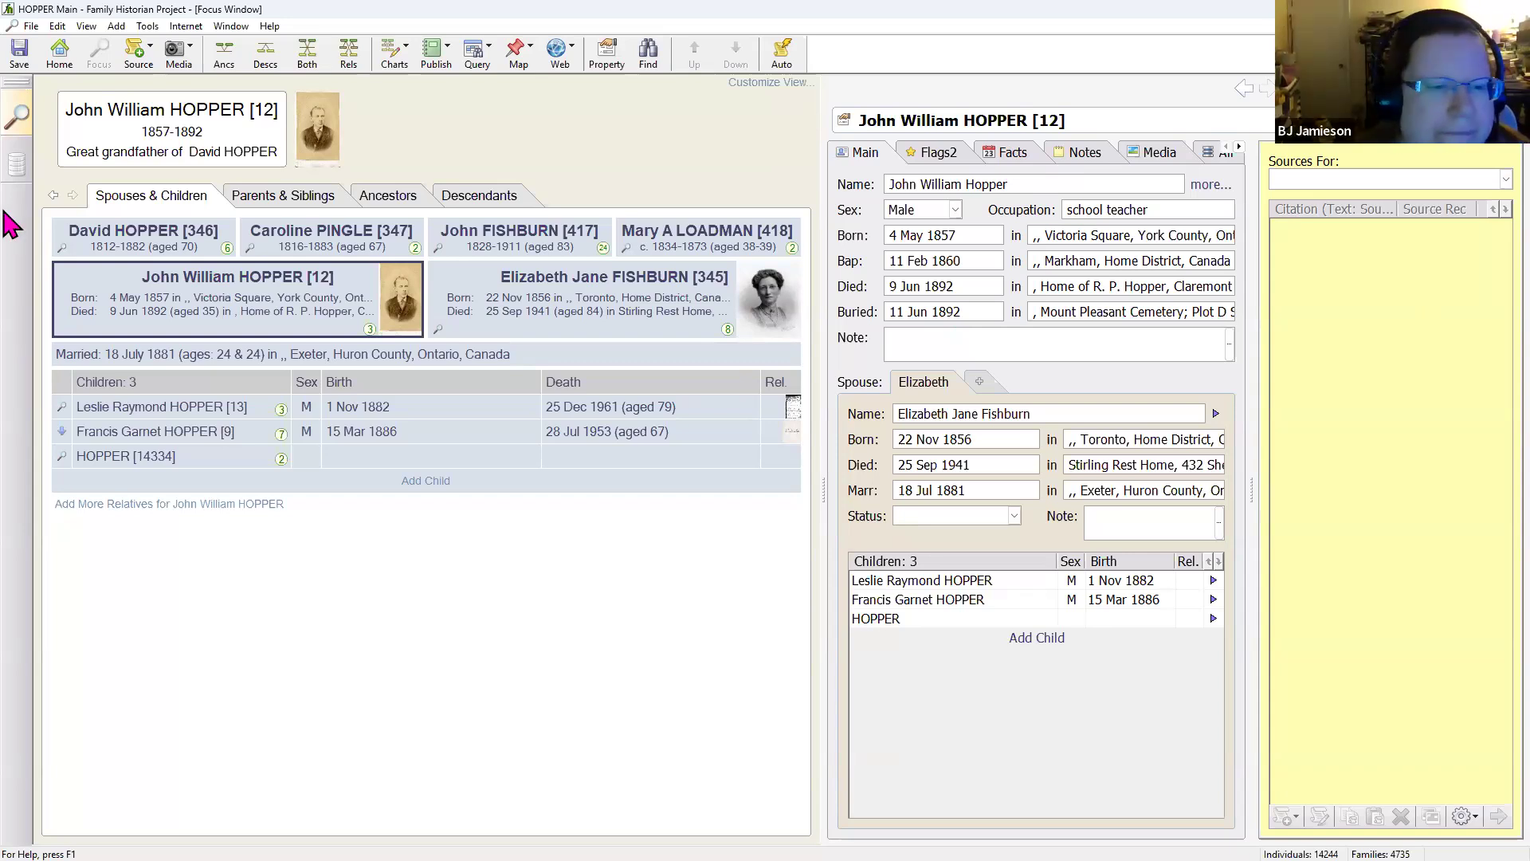
- Browse the project's record lists for individuals, notes, sources, repositories, media and places
click(17, 164)
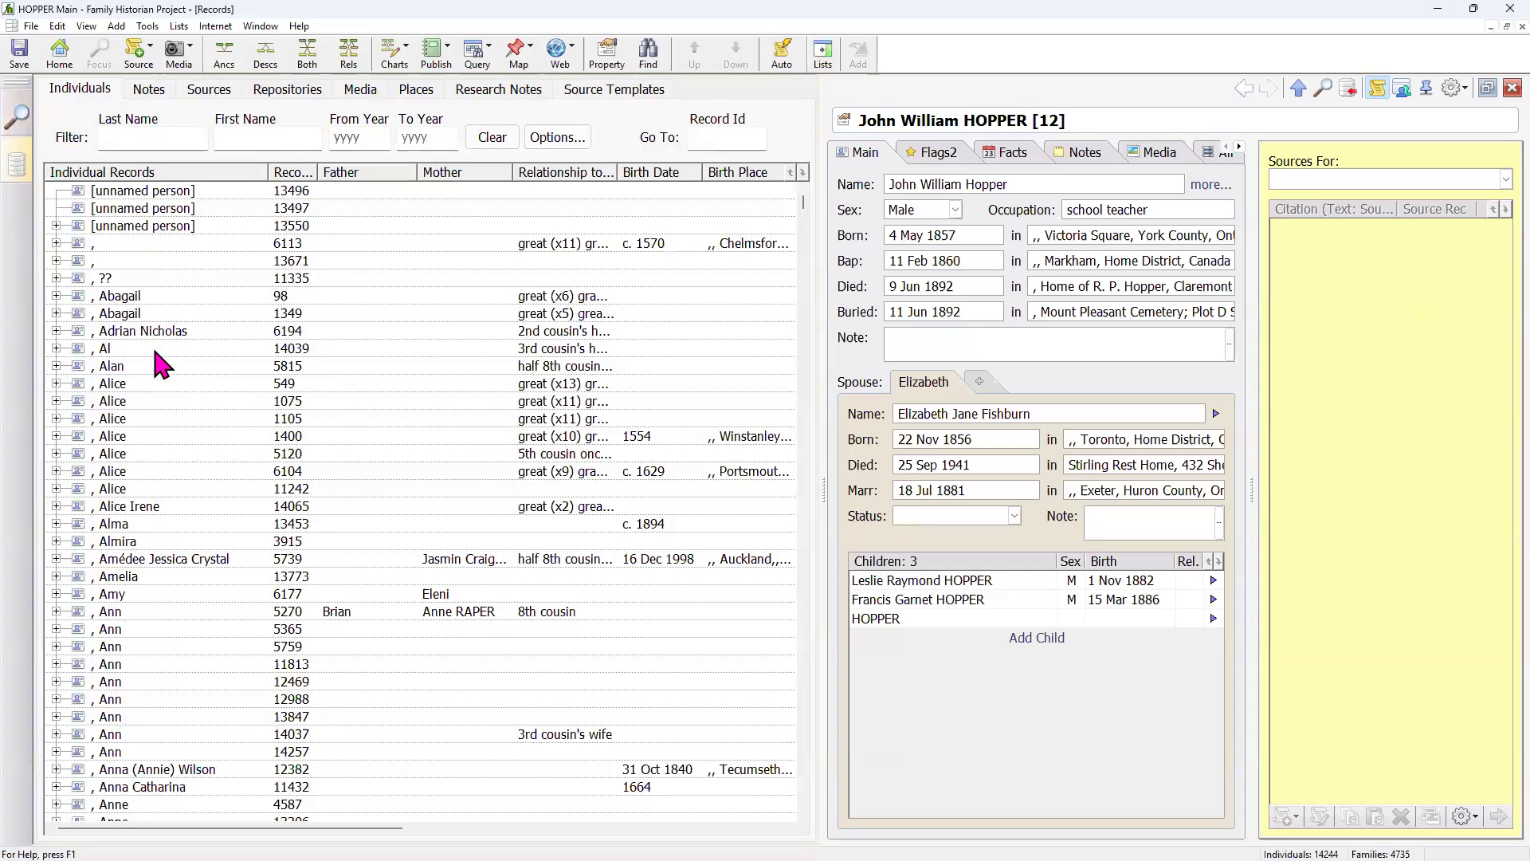
scroll(156, 346, down, 3)
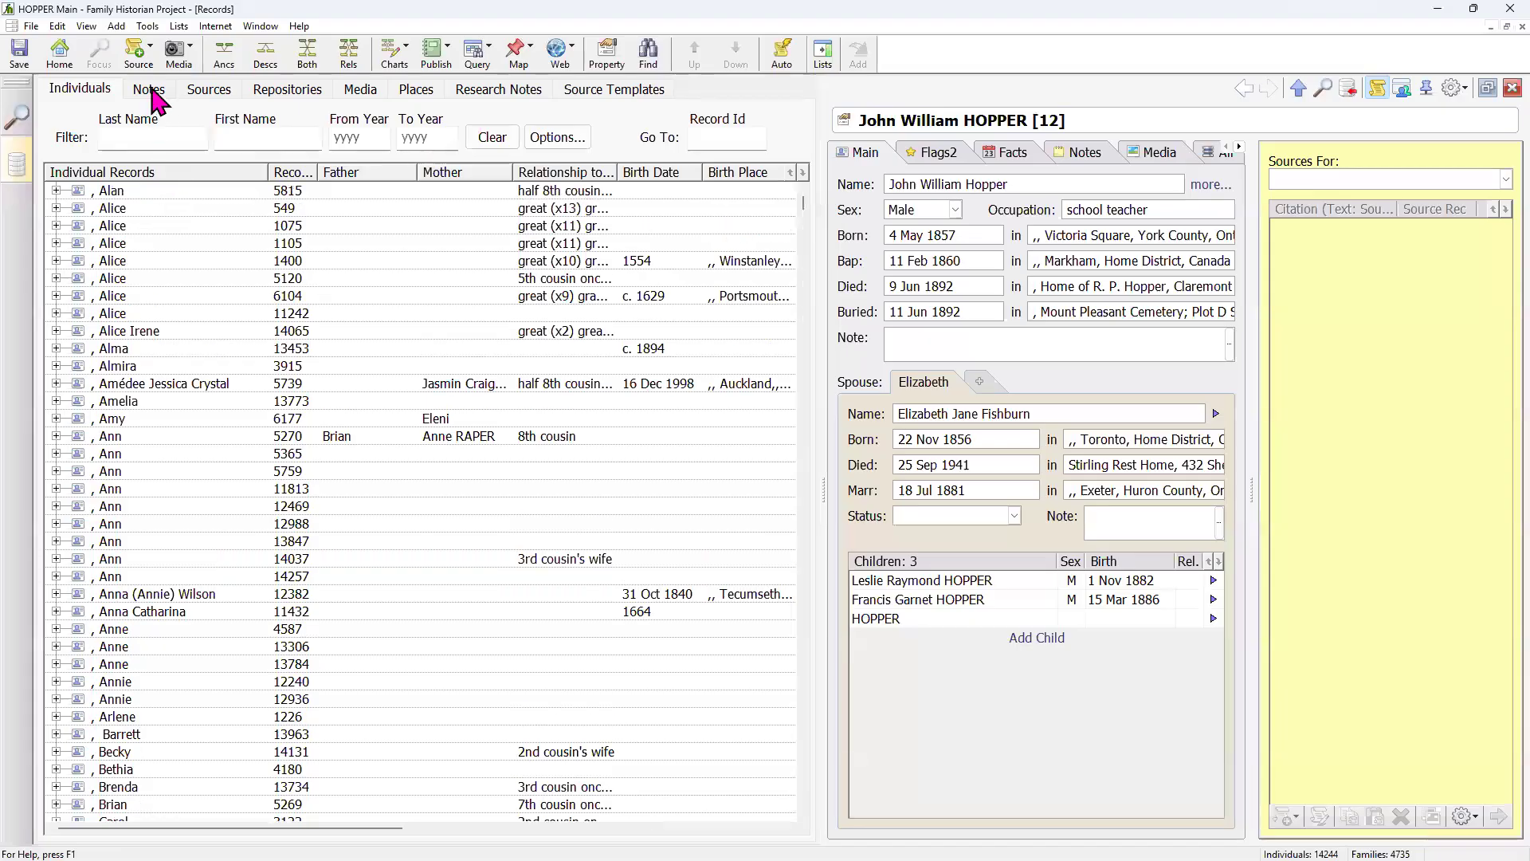
click(153, 93)
click(213, 90)
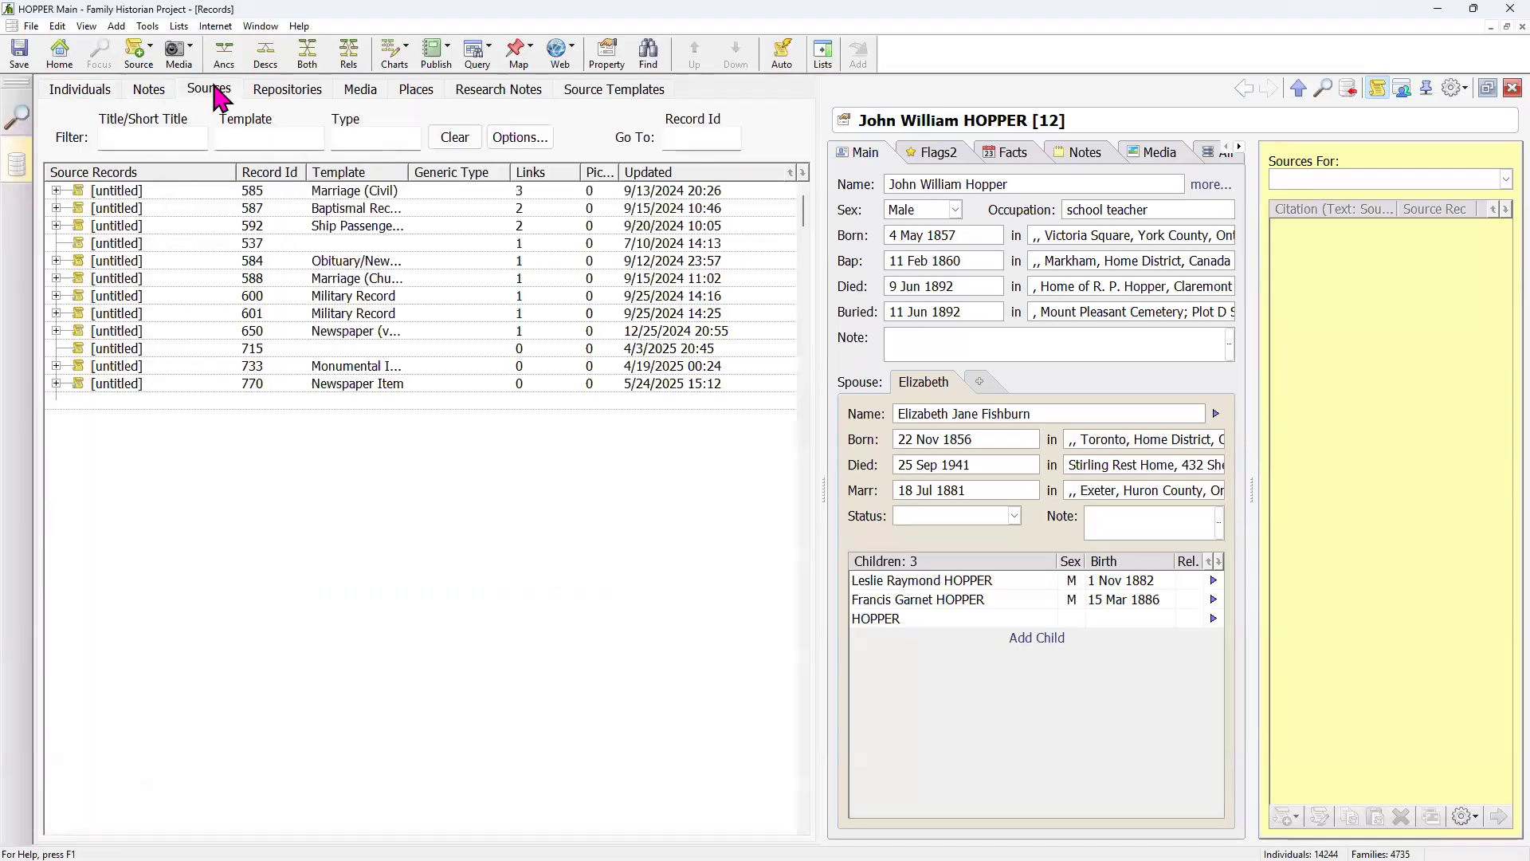
click(289, 91)
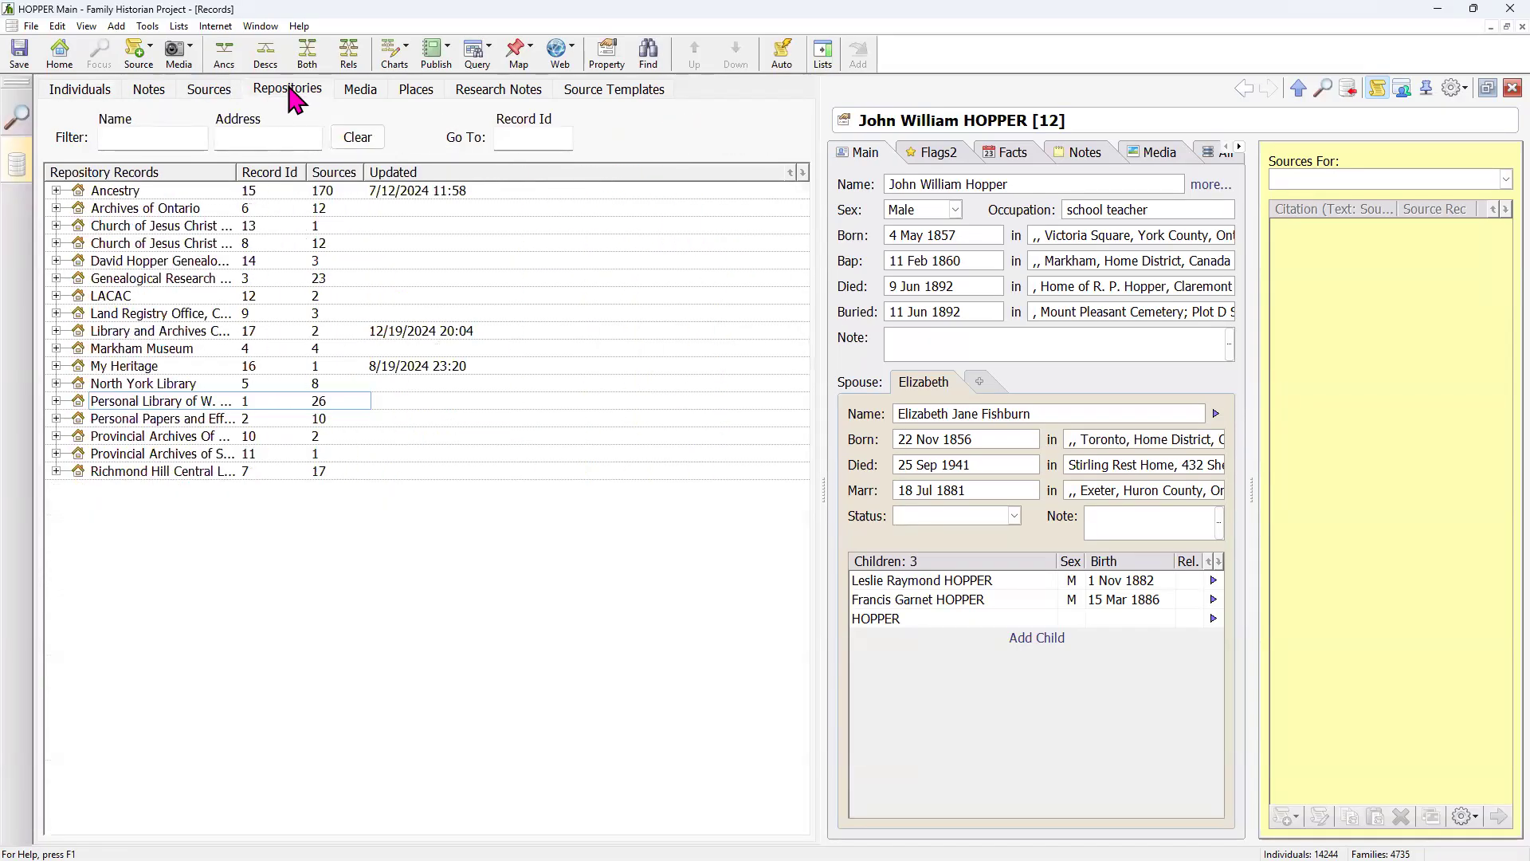
click(360, 91)
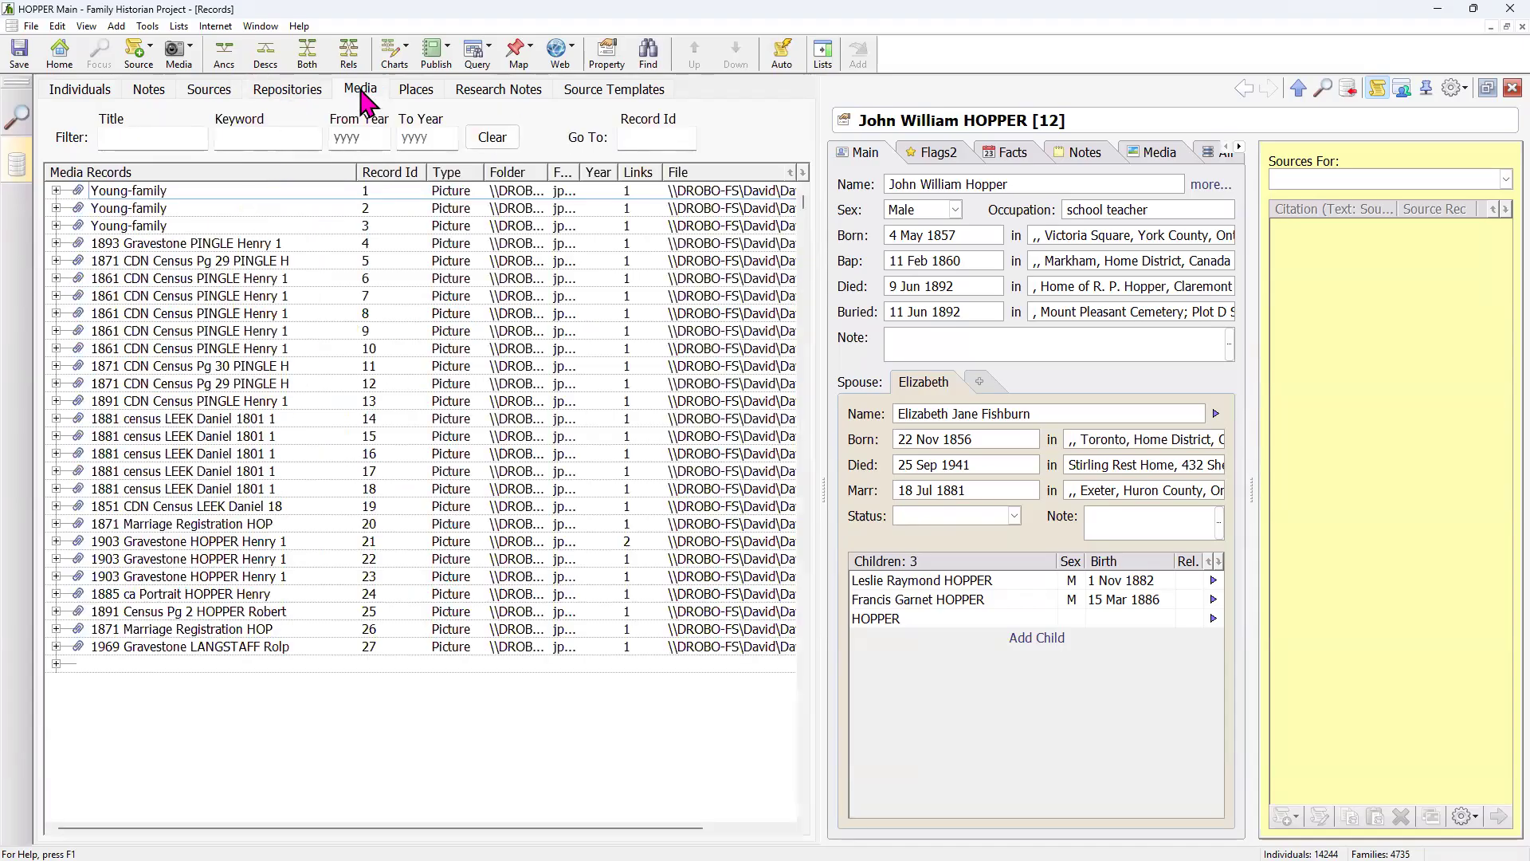
click(416, 91)
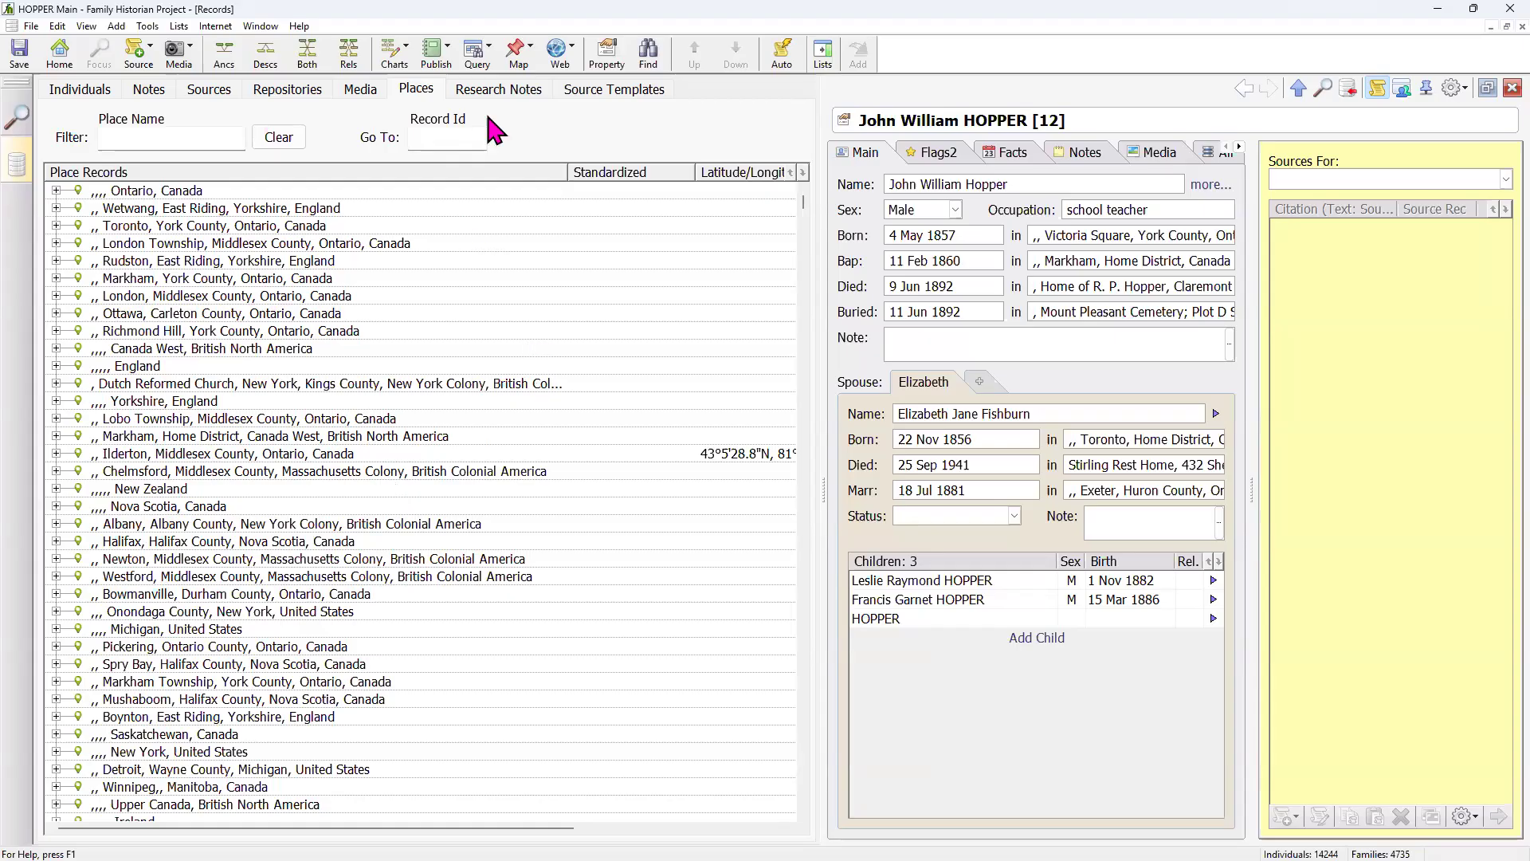
- Look through the research notes in the project's records, including the completed and open tasks
click(499, 89)
scroll(220, 492, down, 1)
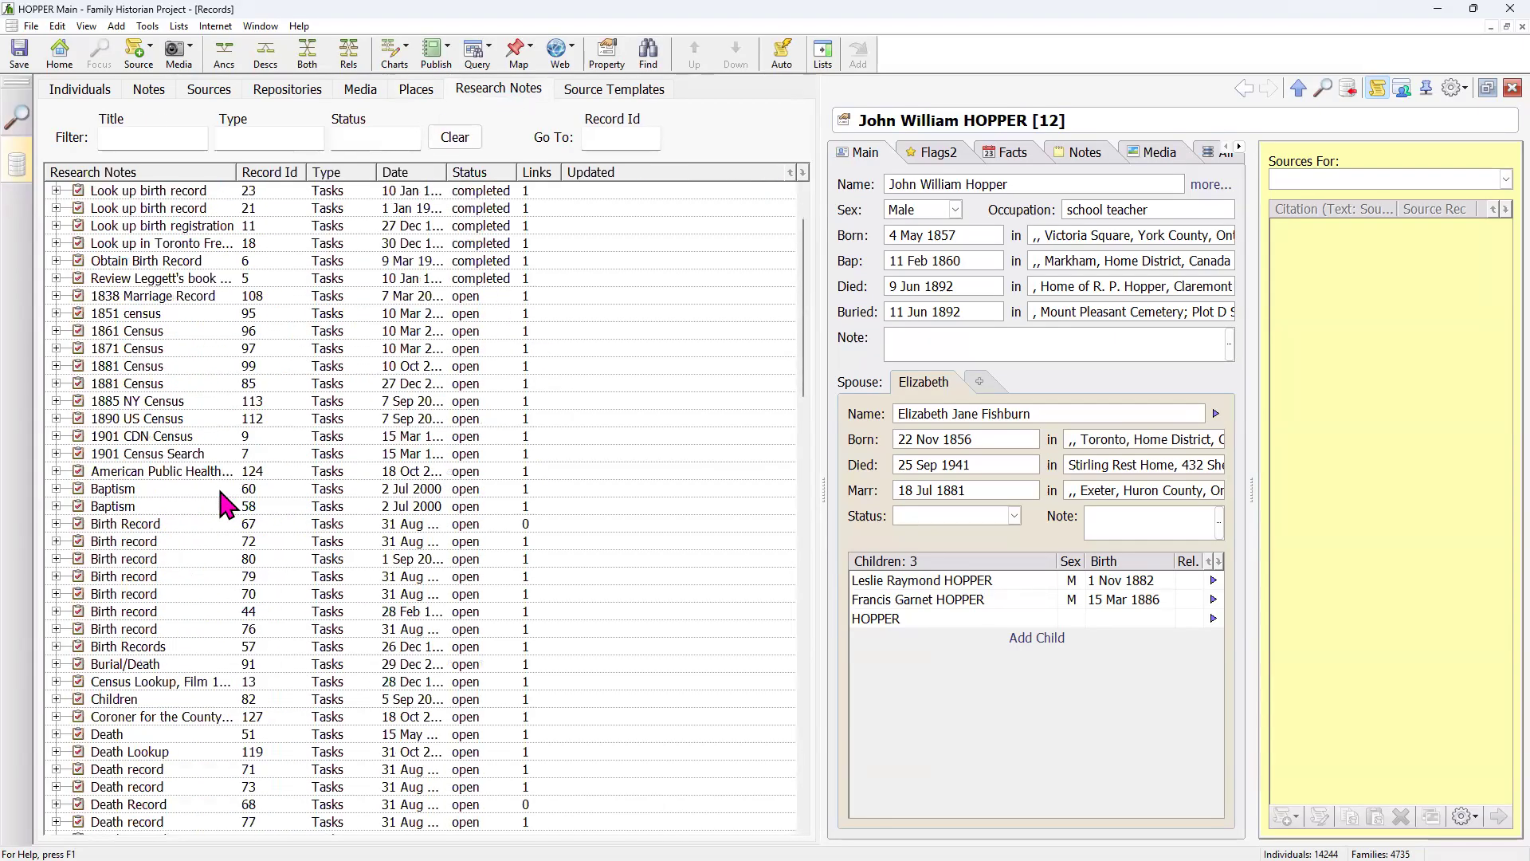
scroll(221, 491, down, 20)
scroll(243, 511, up, 15)
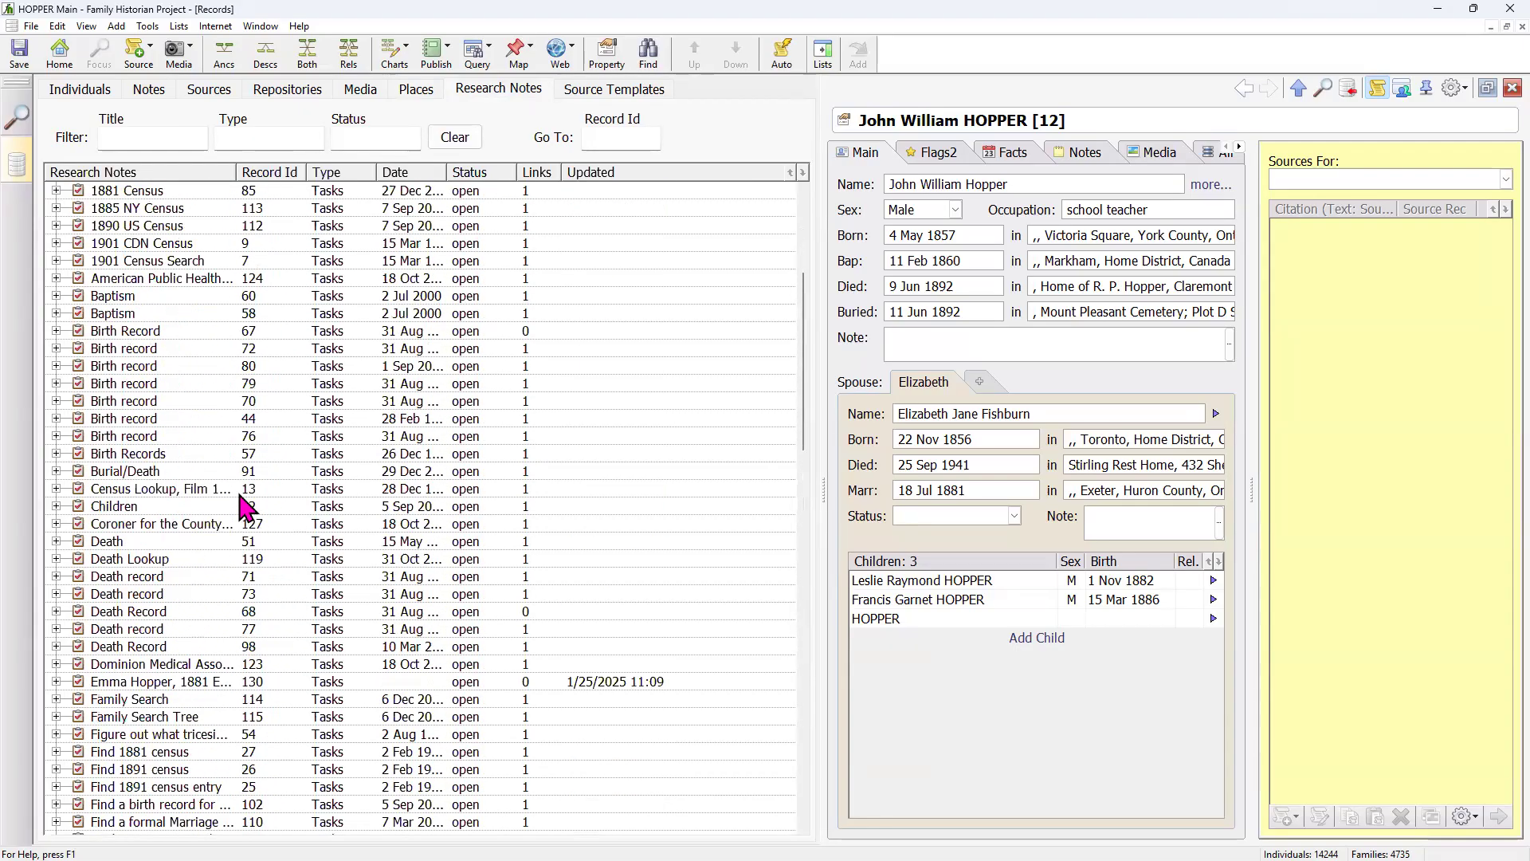
- Look through the source templates and their collections, then return to the Focus Window
click(610, 91)
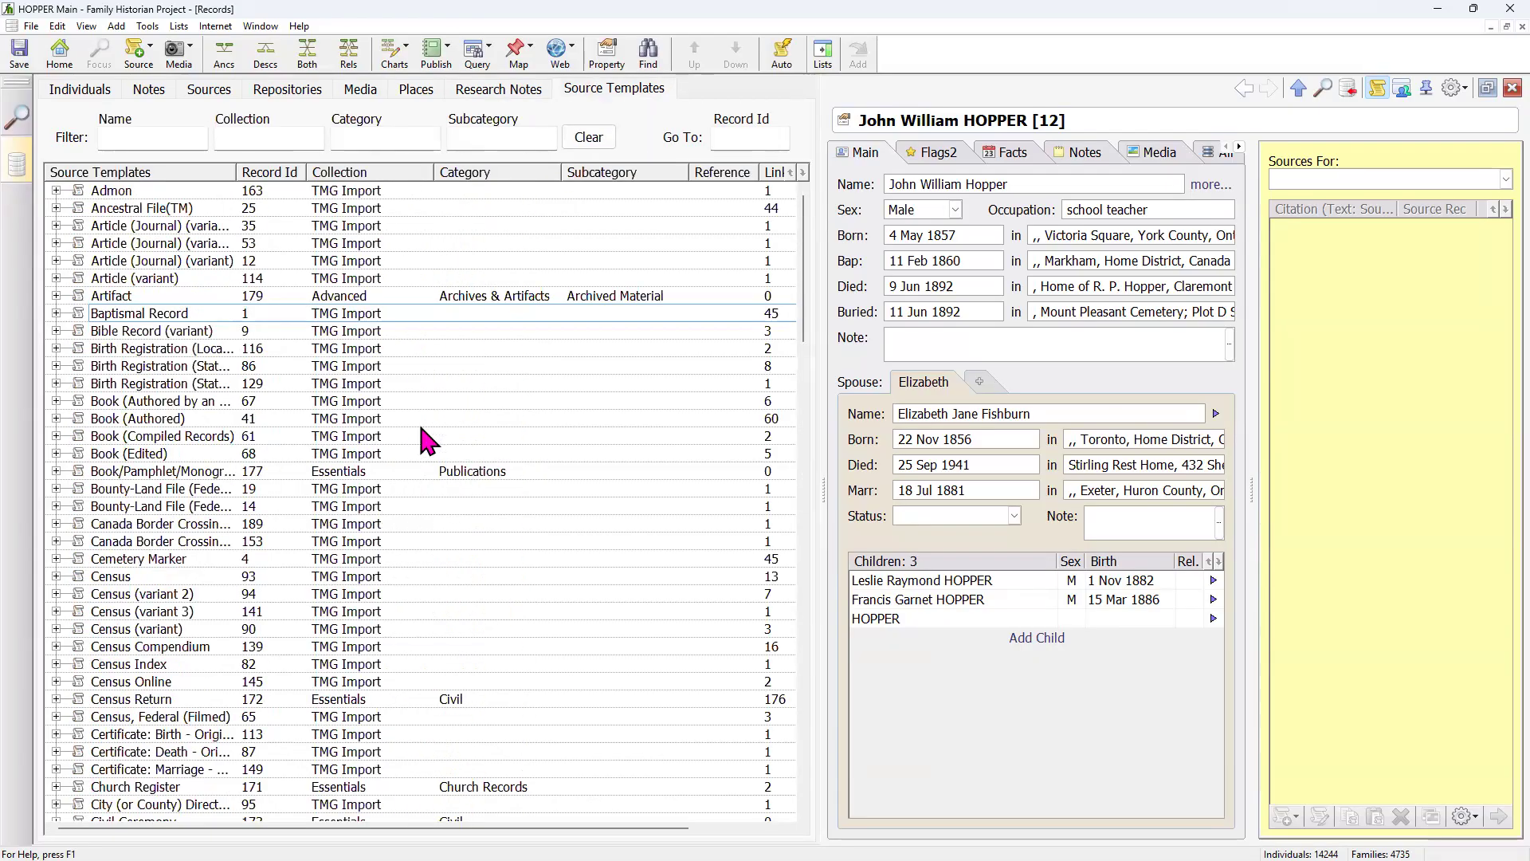
scroll(407, 642, down, 9)
scroll(430, 662, down, 4)
scroll(434, 669, up, 13)
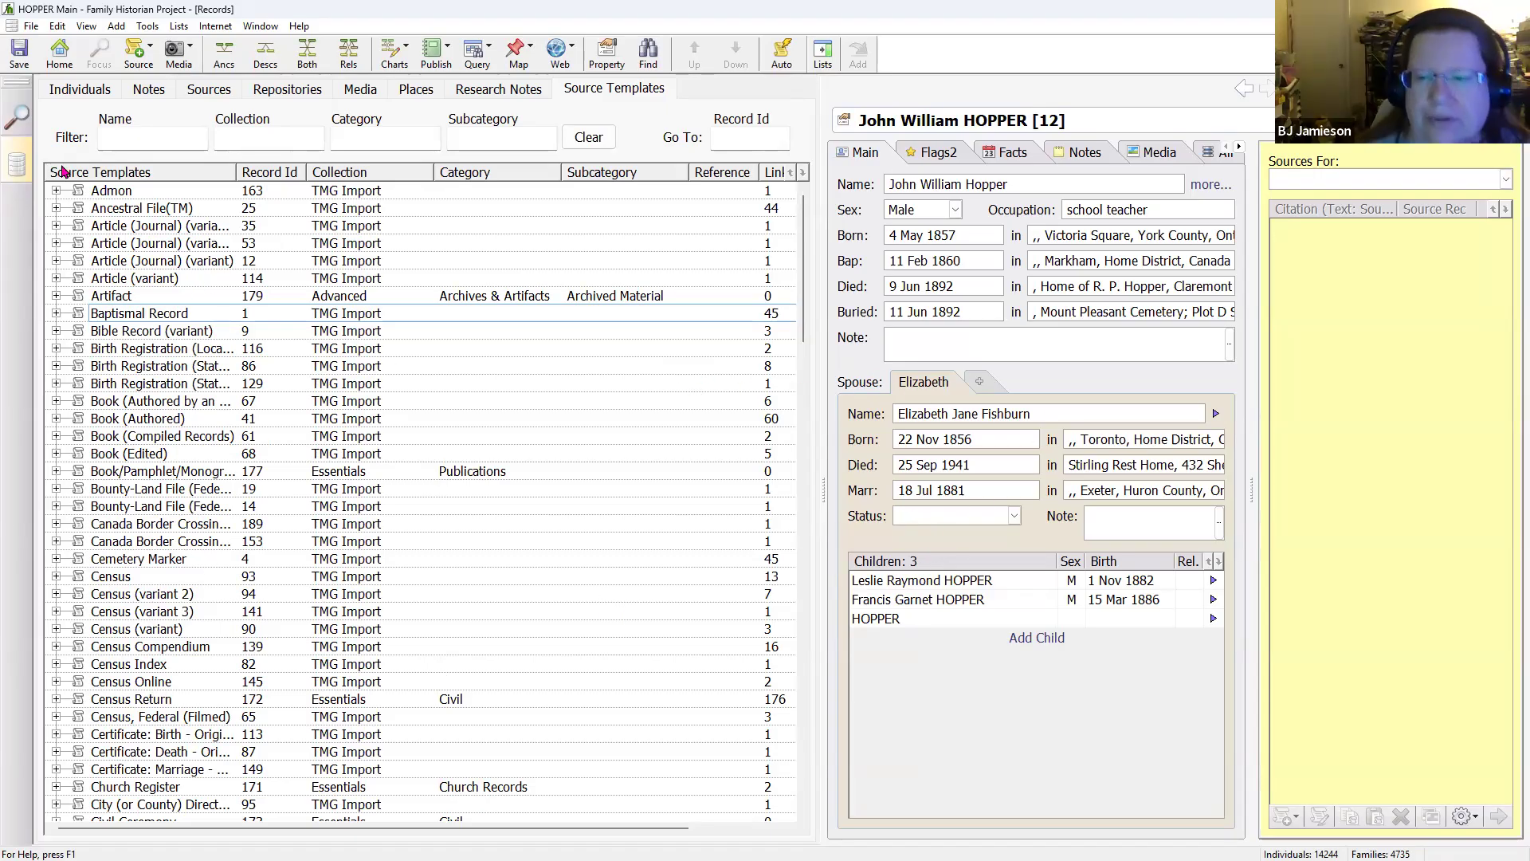
click(17, 117)
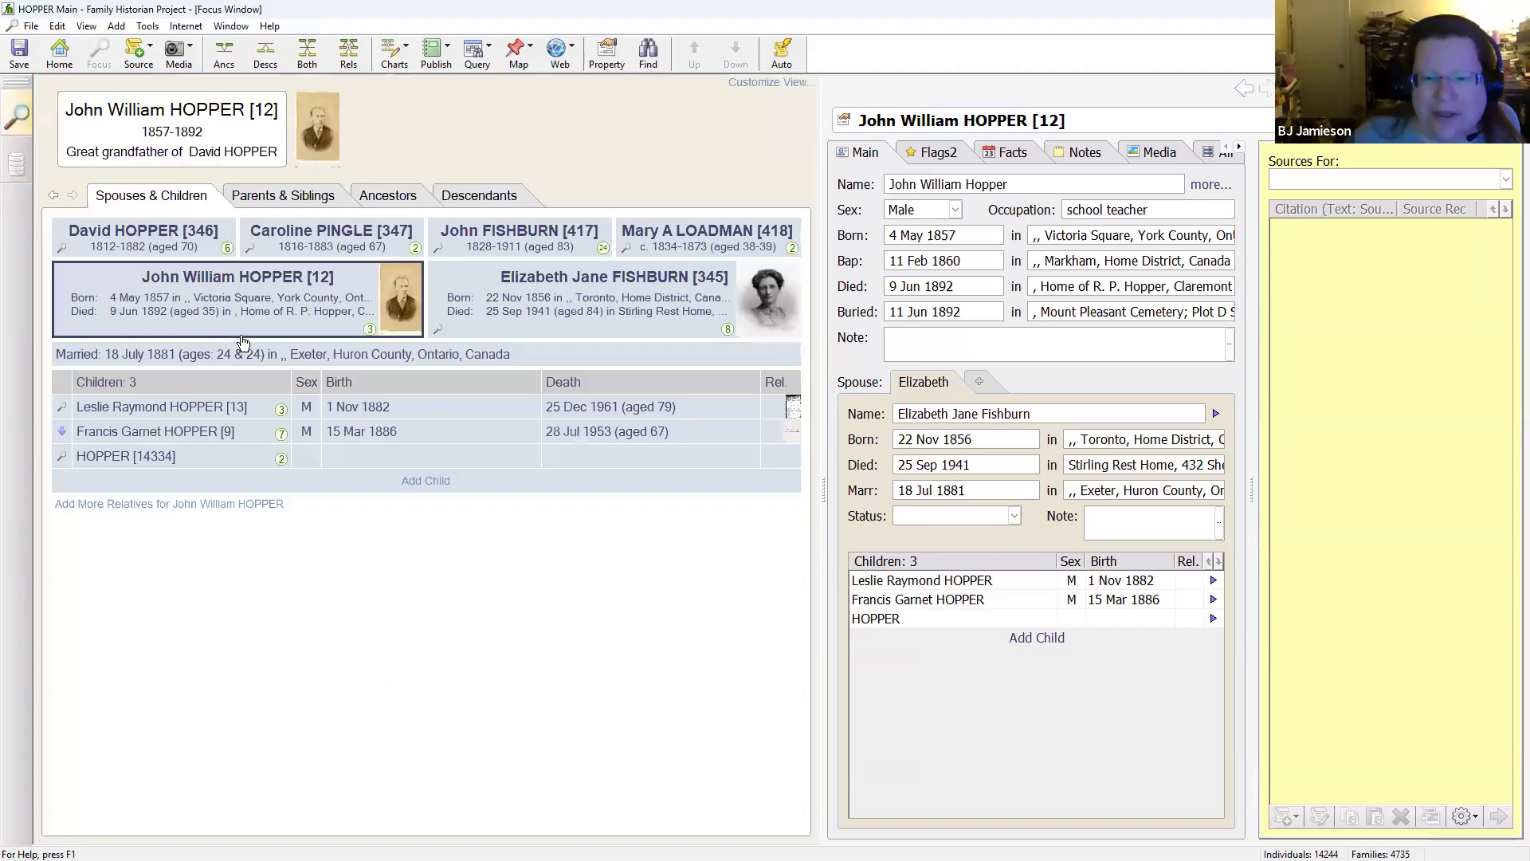